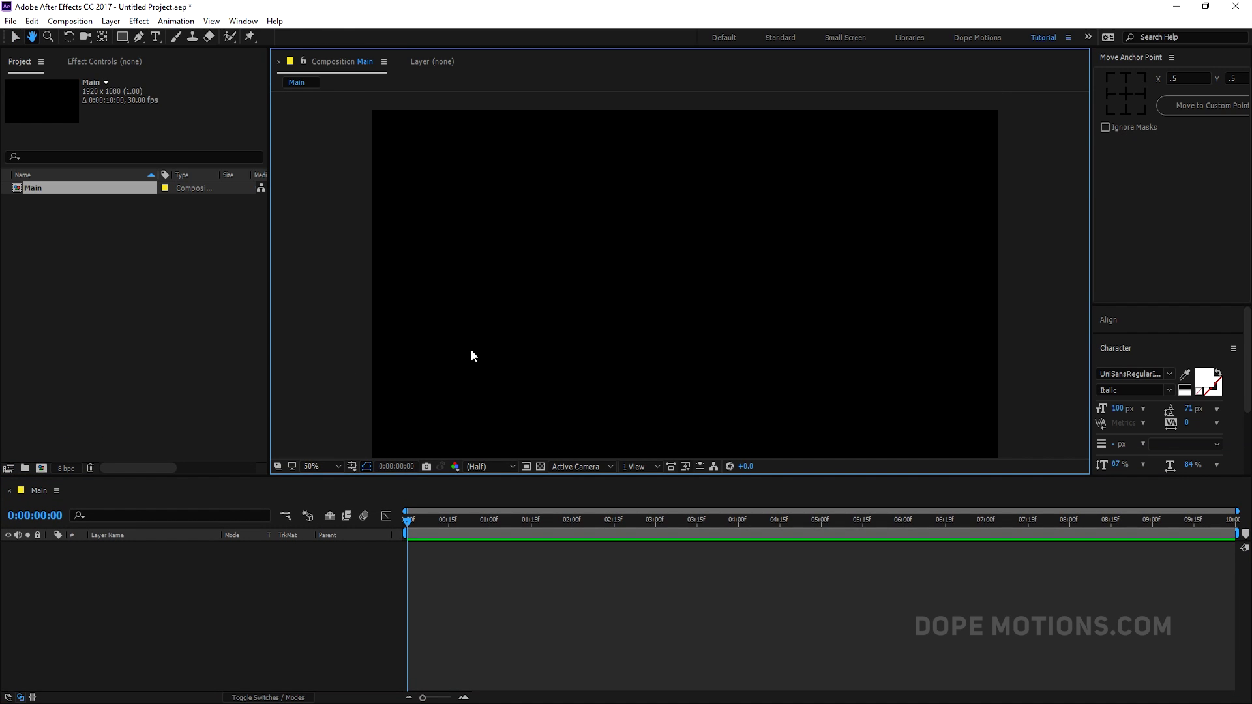
Step: Create a new white solid layer in the Main composition with Ctrl+Y
{"action": "key", "text": "h"}
{"action": "left_click_drag", "start_coordinate": [448, 363], "coordinate": [449, 346]}
{"action": "key", "text": "v"}
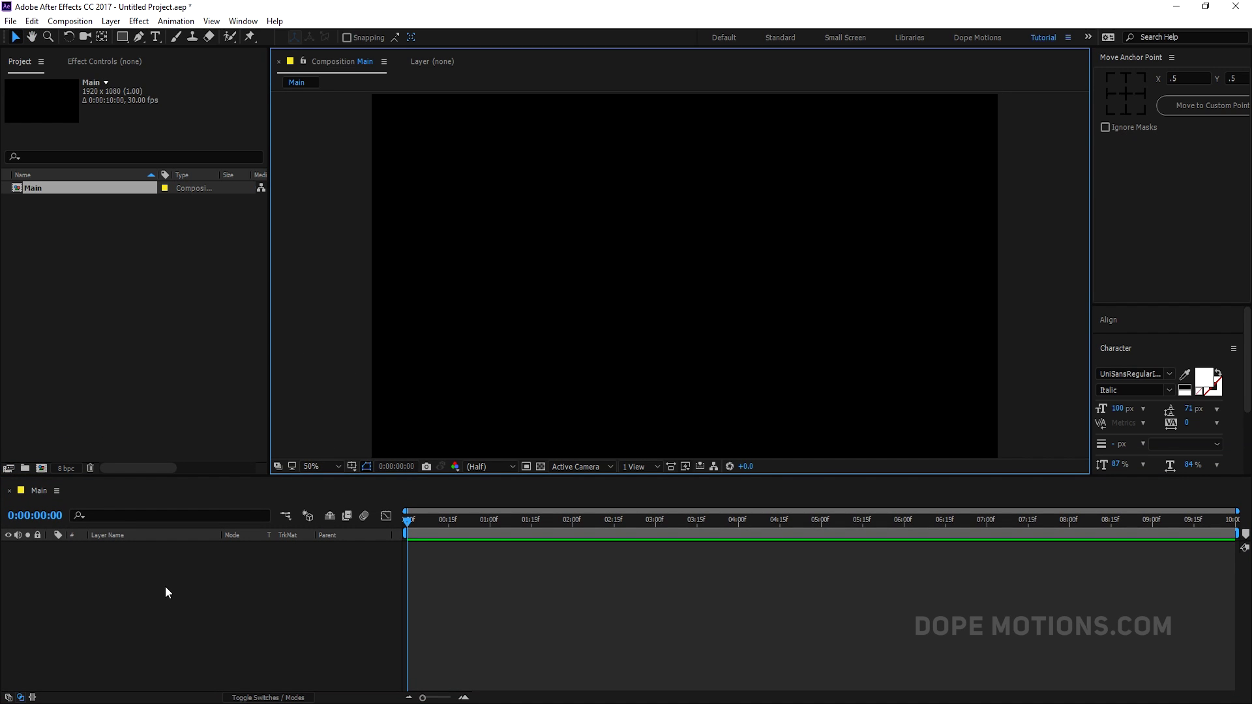
{"action": "left_click", "coordinate": [97, 583]}
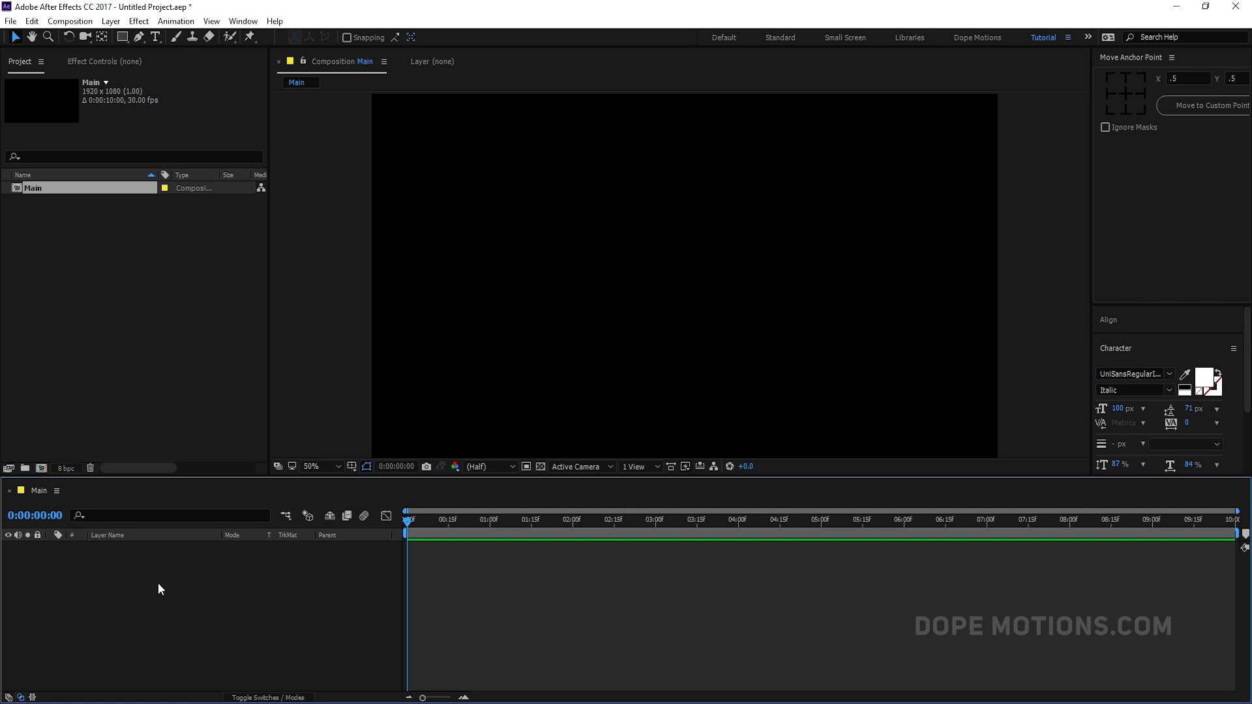
{"action": "key", "text": "ctrl+y"}
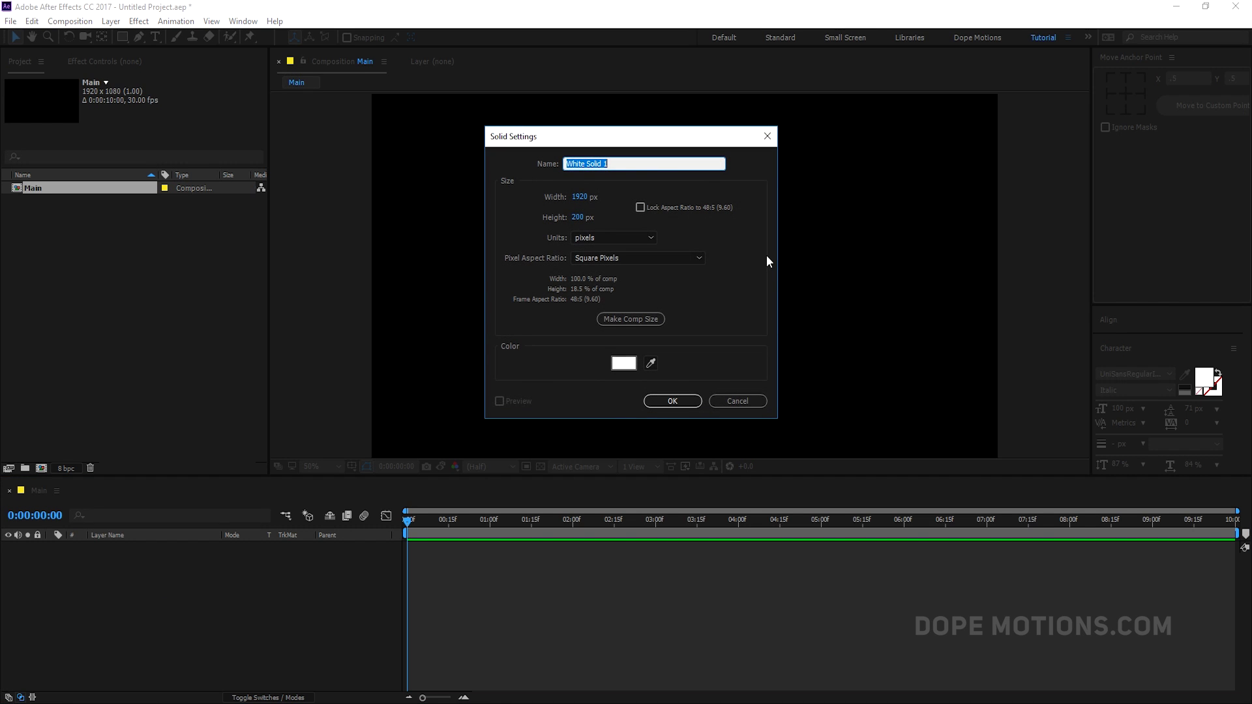
{"action": "left_click", "coordinate": [685, 401]}
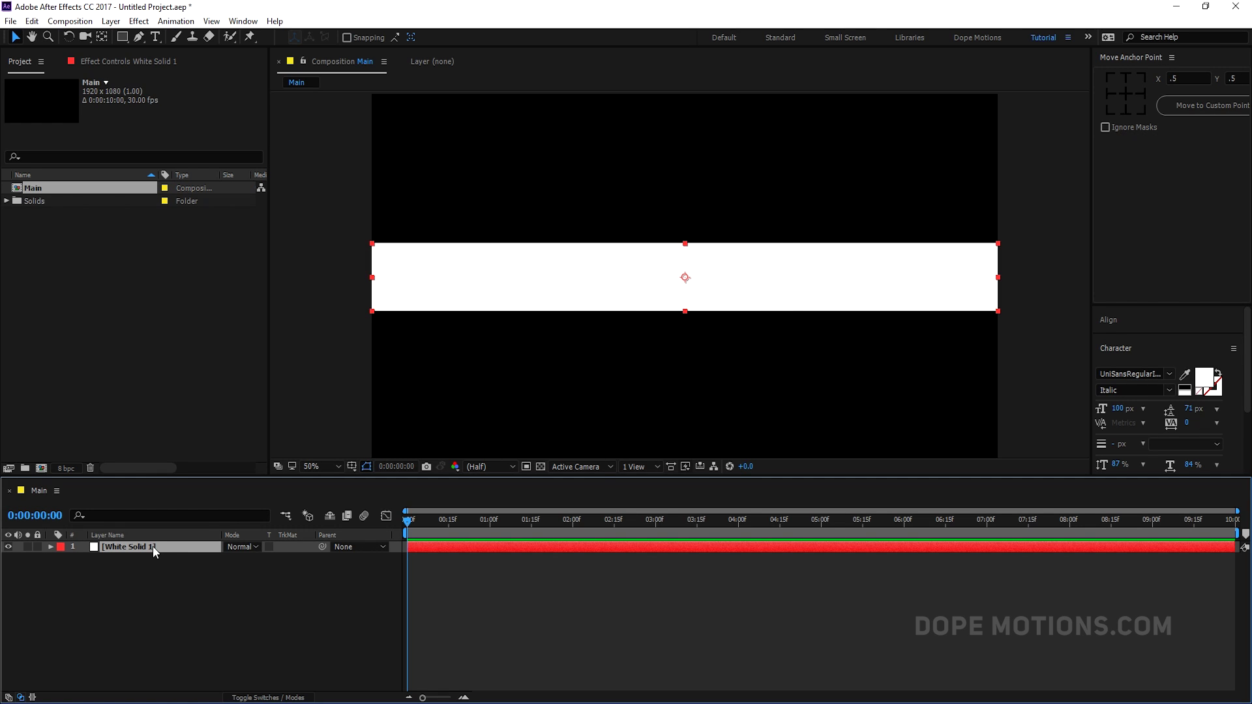
Step: Resize White Solid 1 to the full 1920 x 1080 comp size
{"action": "key", "text": "ctrl+k"}
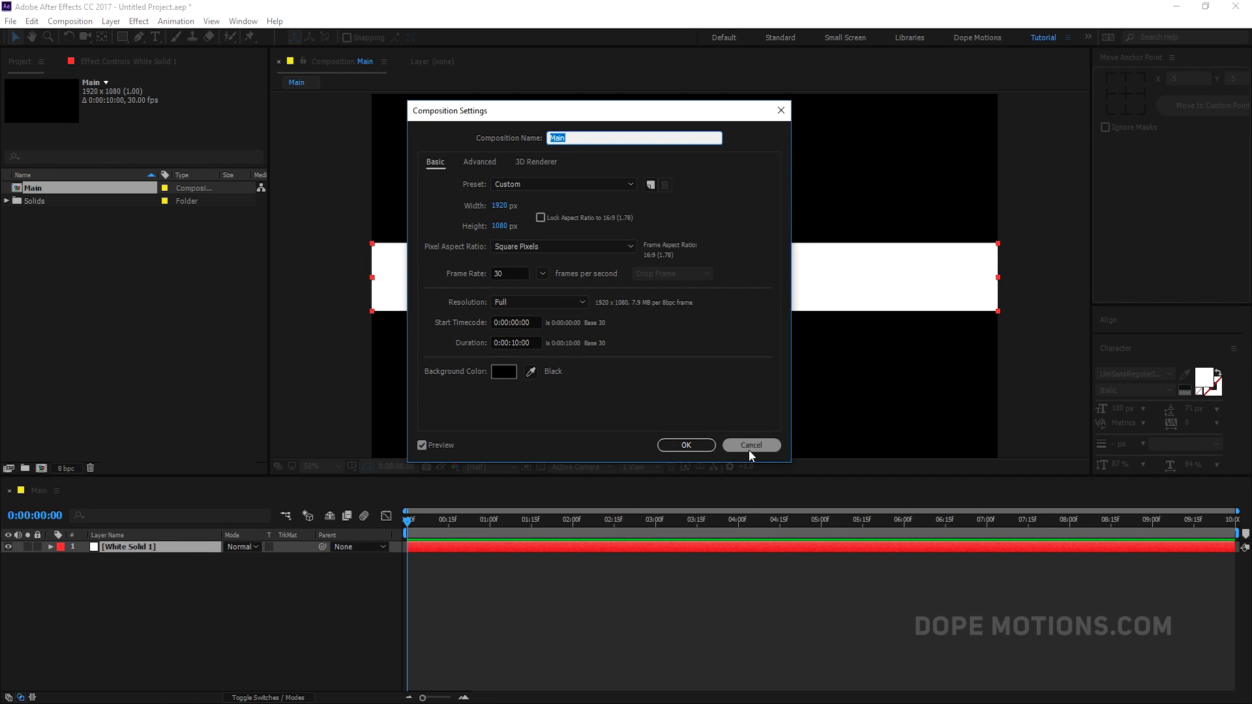
{"action": "left_click", "coordinate": [750, 446]}
{"action": "key", "text": "ctrl+shift+y"}
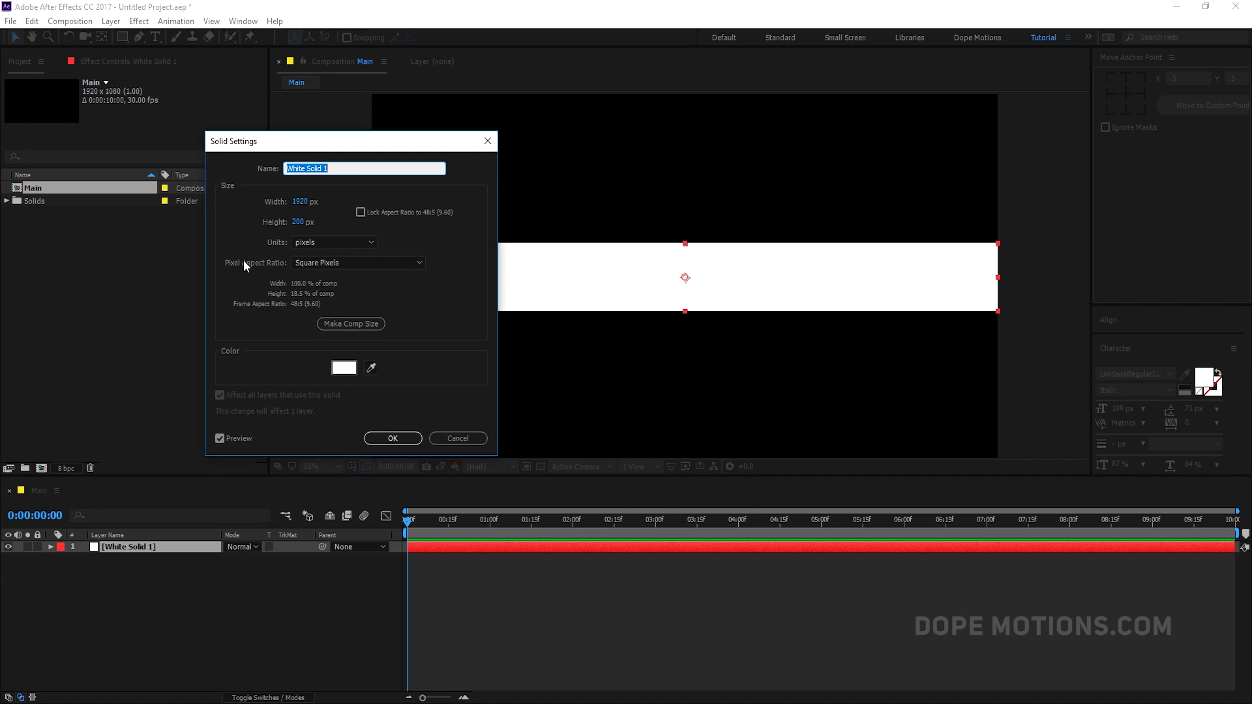
{"action": "left_click", "coordinate": [361, 321]}
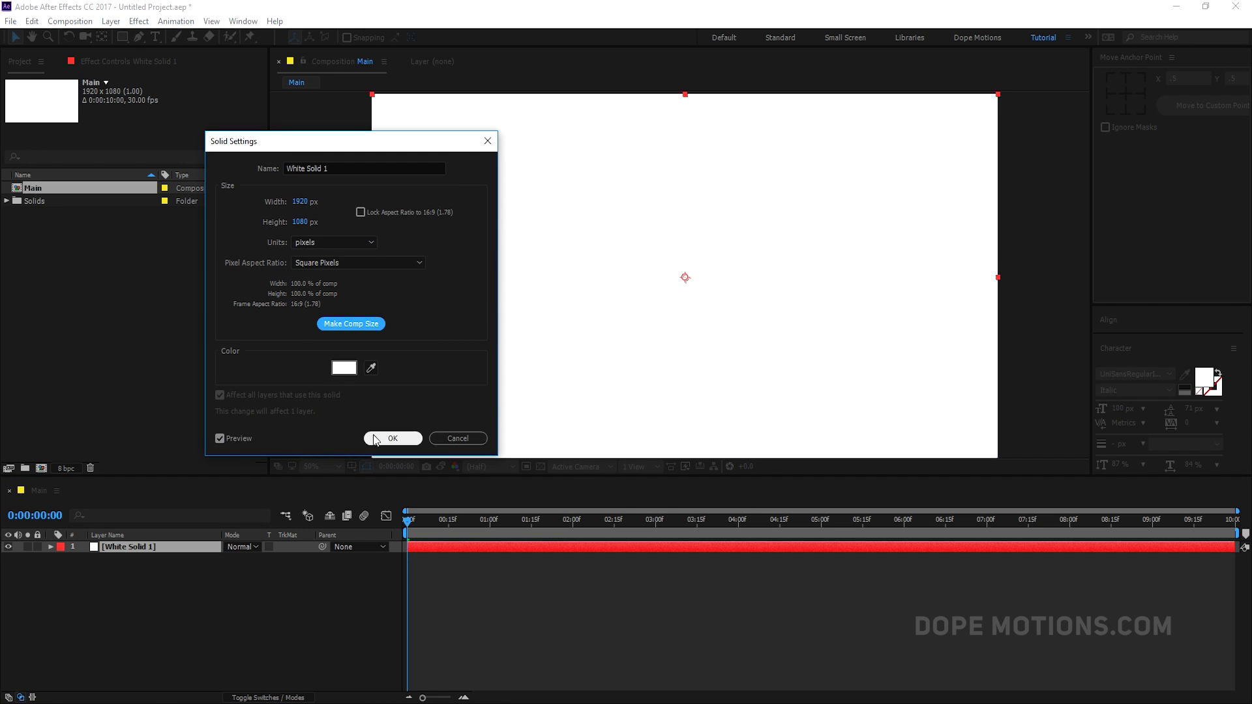
{"action": "left_click", "coordinate": [393, 438]}
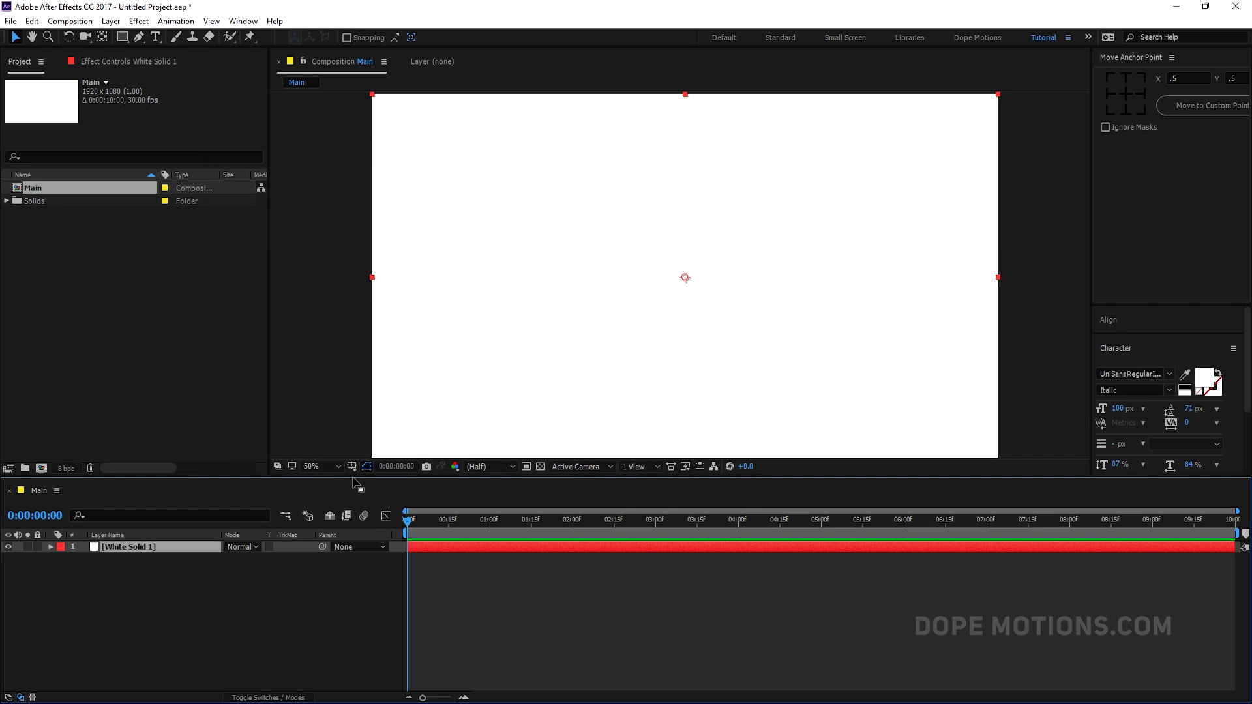
Step: Draw a triangular pen mask on the white solid and nudge the layer right
{"action": "left_click_drag", "start_coordinate": [357, 477], "coordinate": [356, 516]}
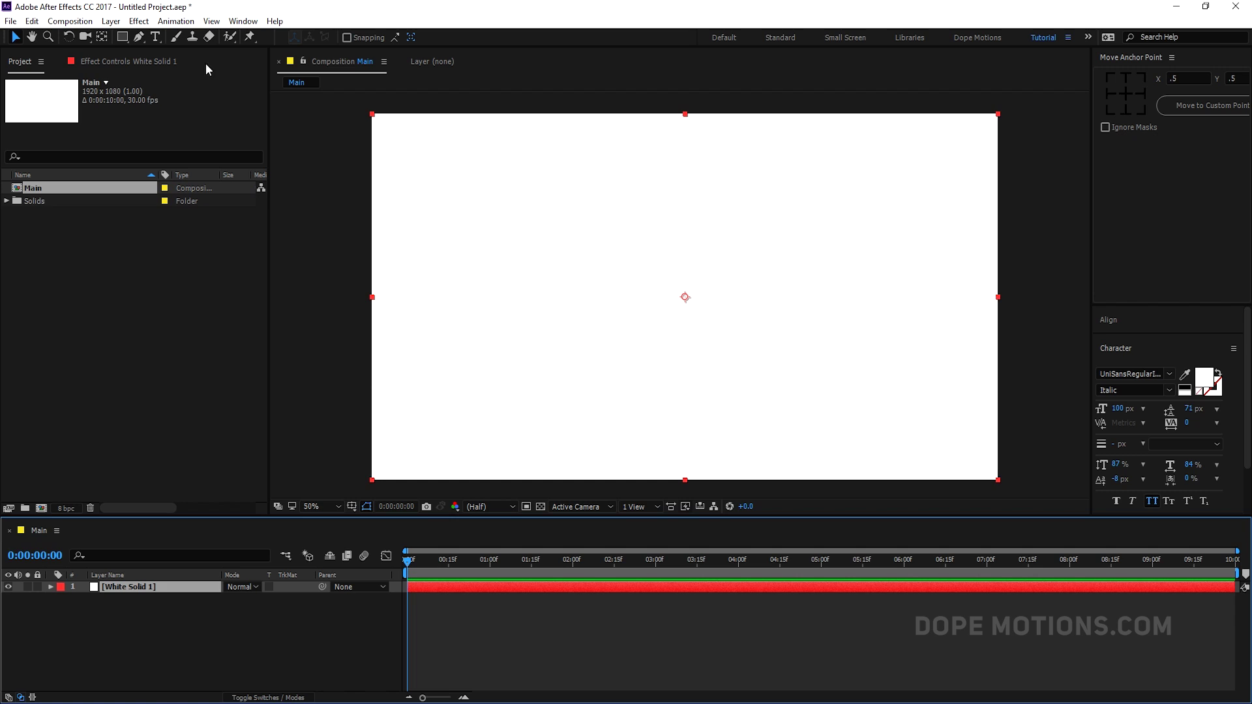
{"action": "left_click", "coordinate": [139, 37]}
{"action": "left_click", "coordinate": [354, 286]}
{"action": "left_click", "coordinate": [694, 490]}
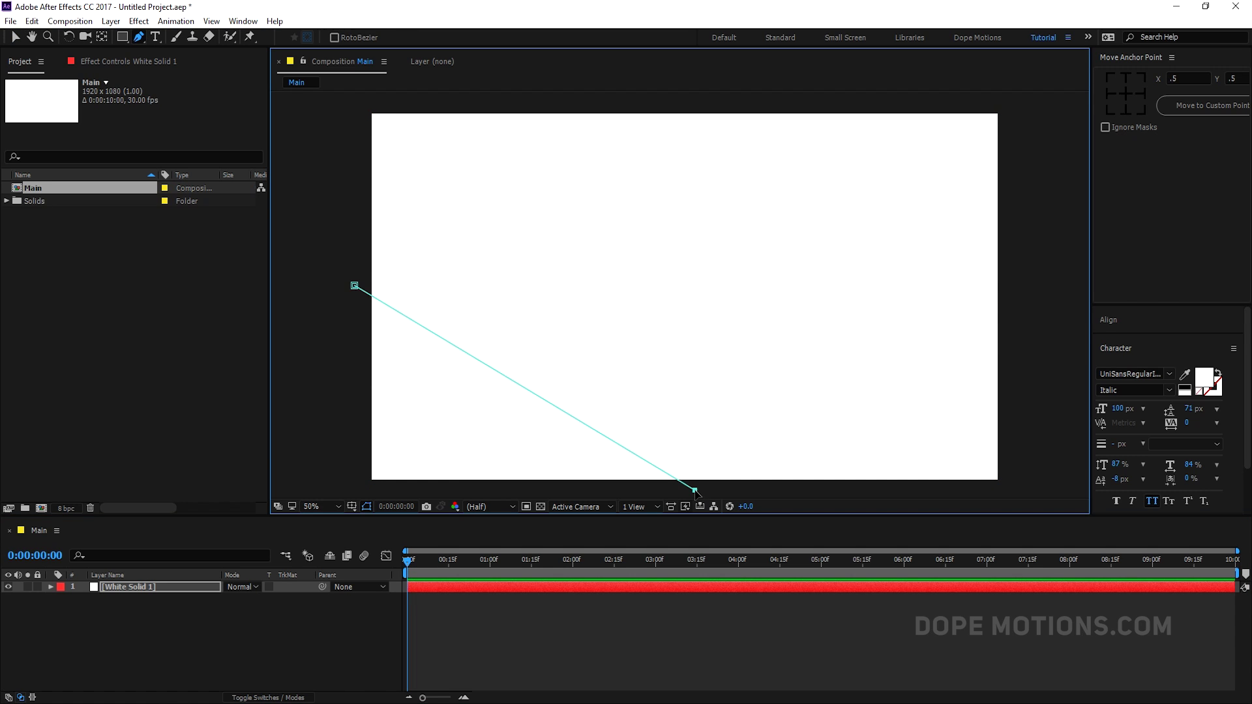
{"action": "left_click", "coordinate": [362, 489]}
{"action": "left_click", "coordinate": [354, 286]}
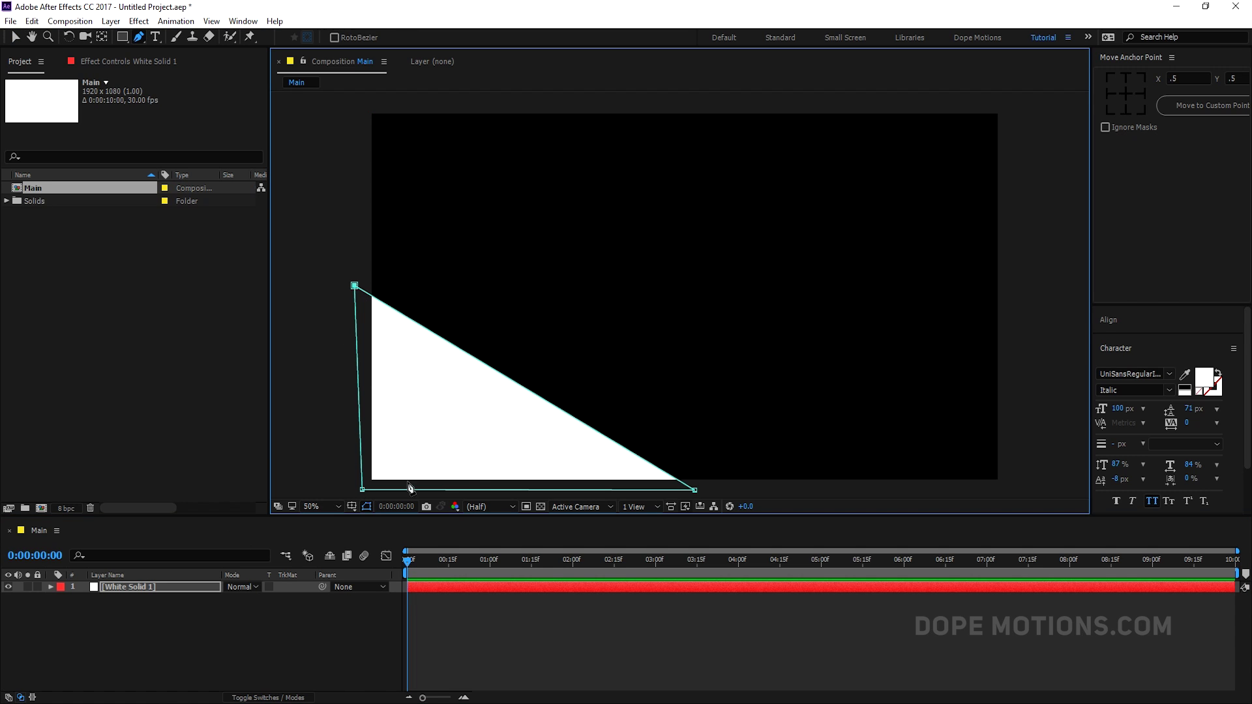
{"action": "left_click", "coordinate": [18, 36]}
{"action": "mouse_move", "coordinate": [449, 401]}
{"action": "left_mouse_down"}
{"action": "mouse_move", "coordinate": [540, 336]}
{"action": "mouse_move", "coordinate": [458, 396]}
{"action": "left_mouse_up"}
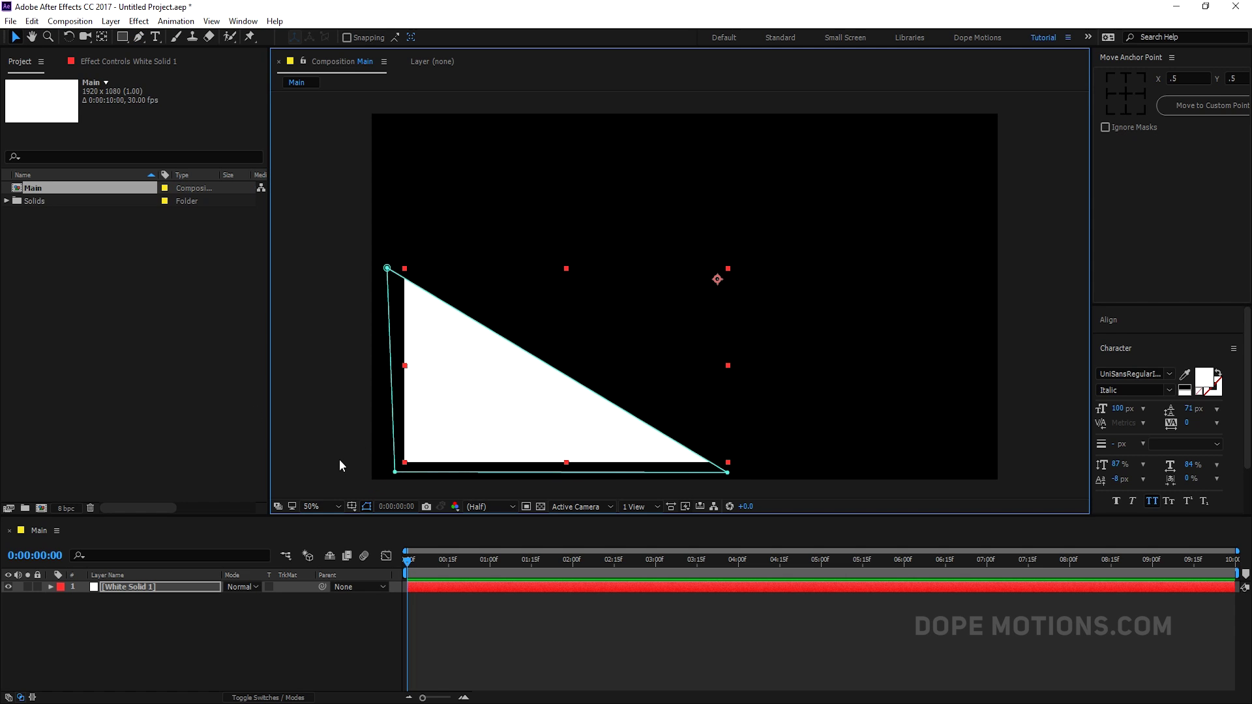
Step: Delete the triangle mask from White Solid 1
{"action": "left_click", "coordinate": [126, 596]}
{"action": "left_click", "coordinate": [124, 584]}
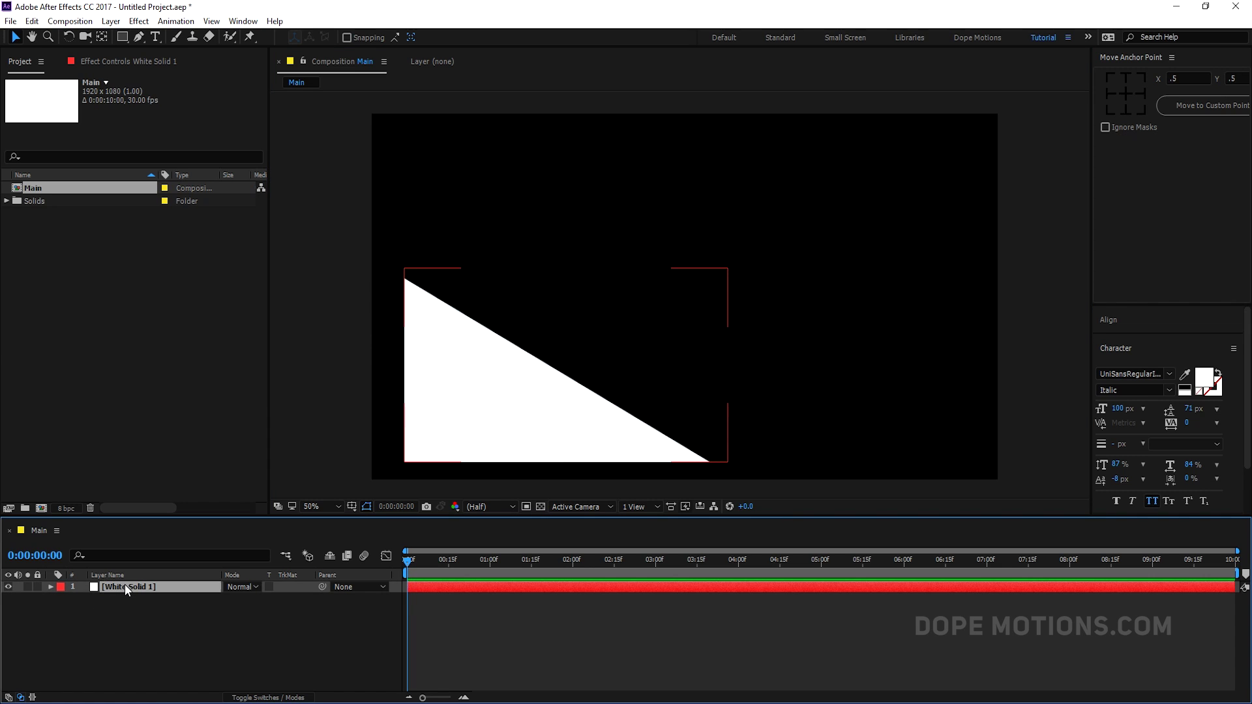
{"action": "key", "text": "m"}
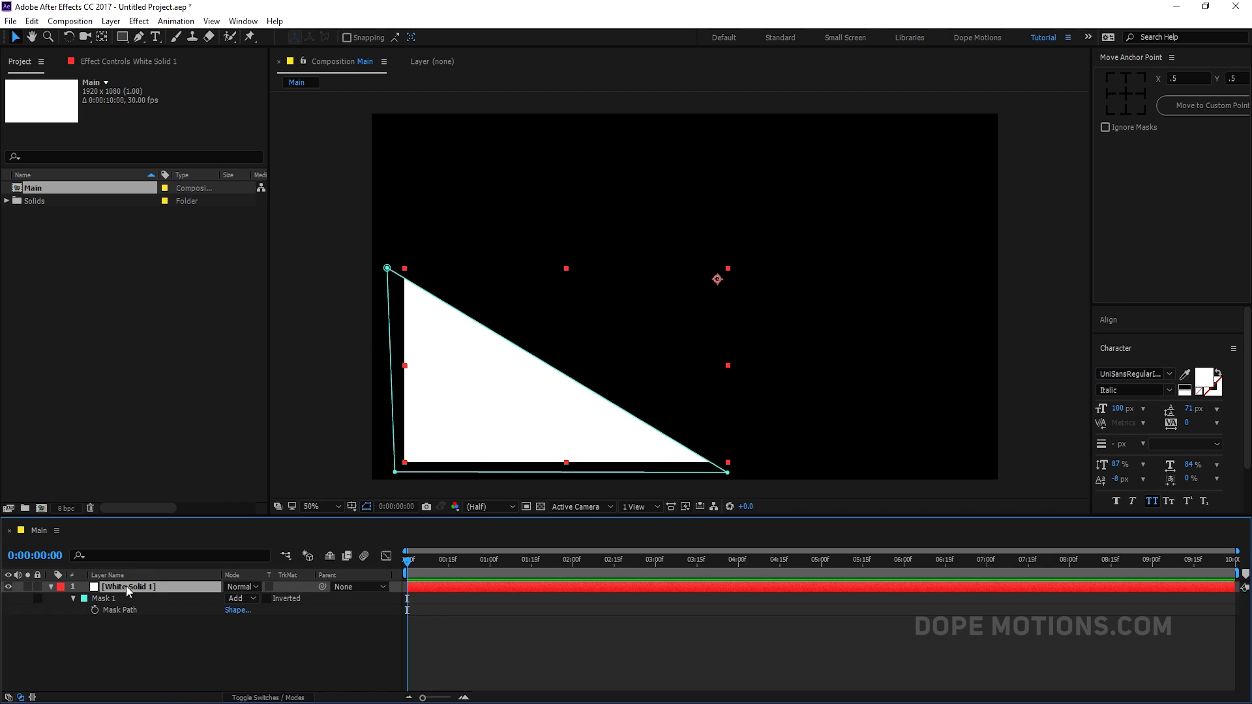
{"action": "left_click", "coordinate": [100, 599]}
{"action": "key", "text": "Delete"}
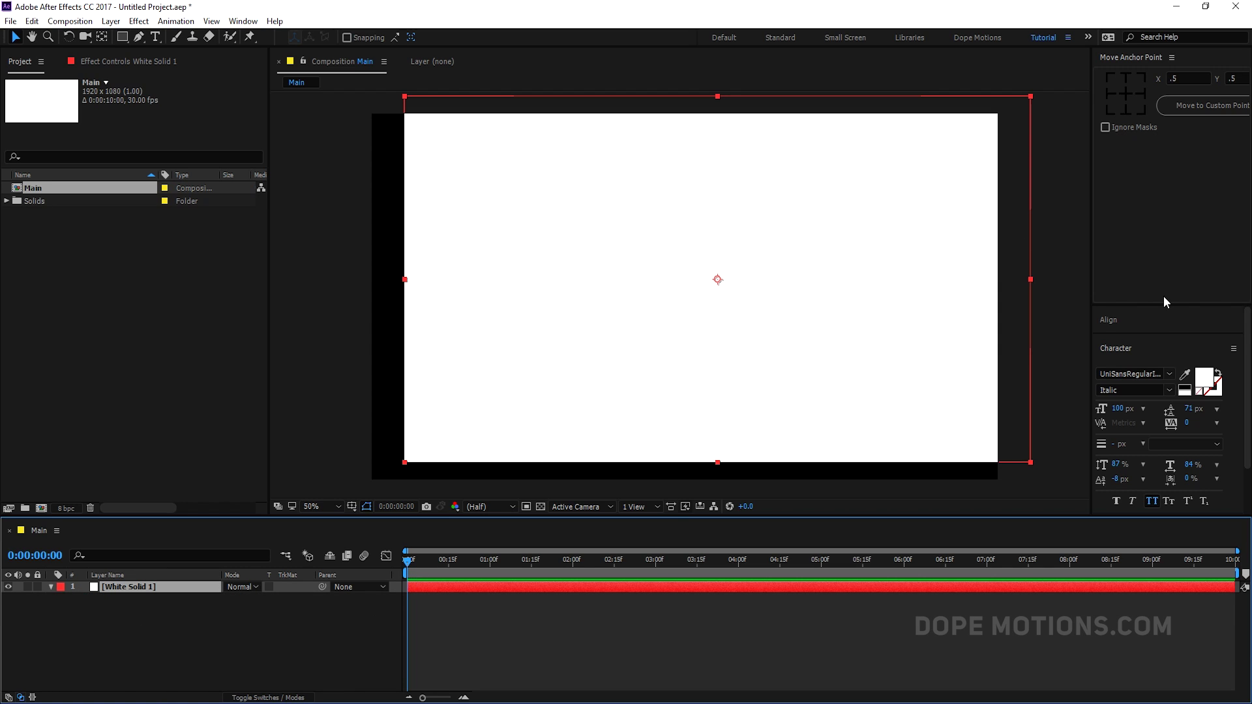
Step: Centre the solid horizontally and vertically in the composition
{"action": "left_click", "coordinate": [1126, 319]}
{"action": "left_click", "coordinate": [1127, 358]}
{"action": "left_click", "coordinate": [1194, 357]}
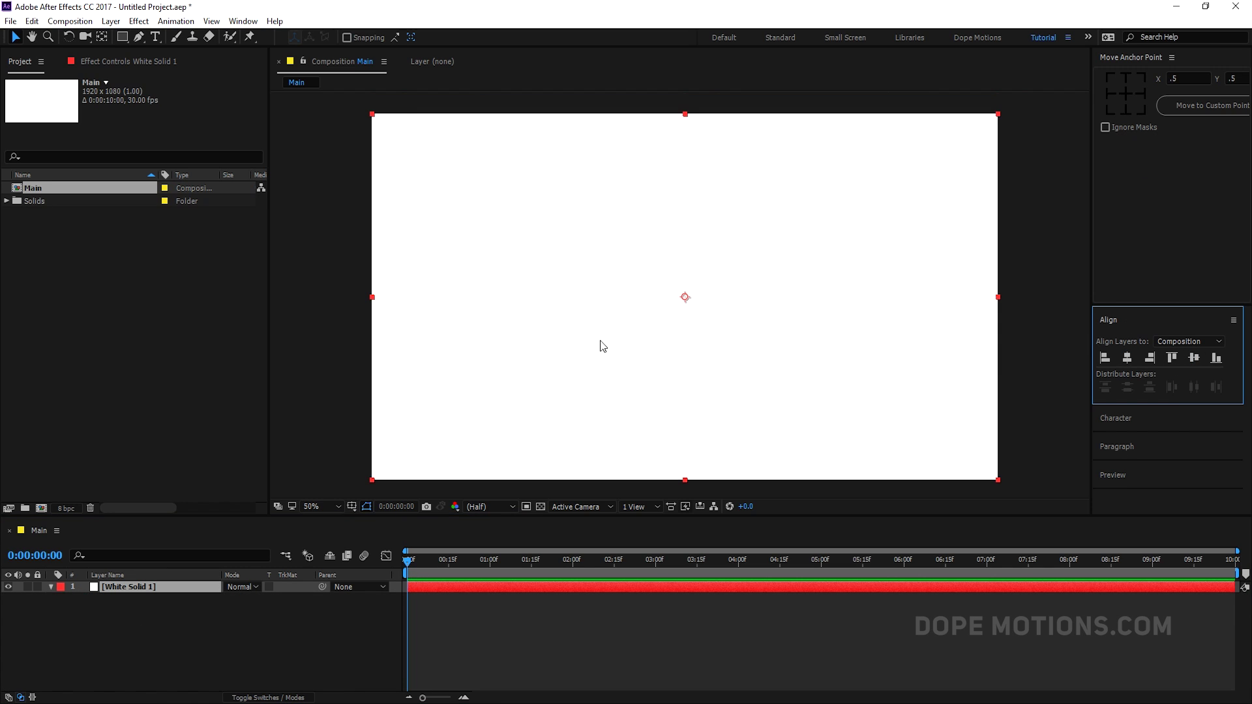
Step: Rename the white solid layer to 01
{"action": "left_click", "coordinate": [126, 595]}
{"action": "left_click", "coordinate": [122, 587]}
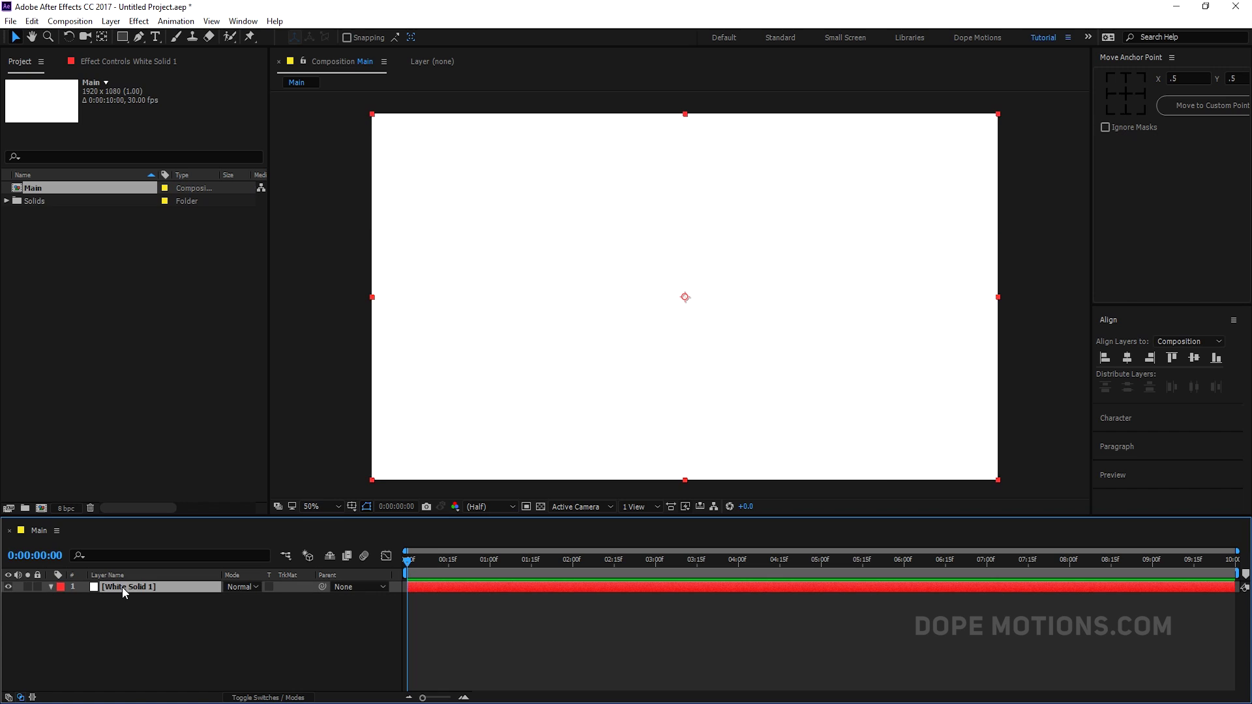
{"action": "key", "text": "Return"}
{"action": "type", "text": "01"}
{"action": "left_click", "coordinate": [131, 640]}
Step: Apply the Linear Wipe effect to layer 01 via the effects search
{"action": "left_click", "coordinate": [108, 587]}
{"action": "key", "text": "ctrl+space"}
{"action": "type", "text": "ll"}
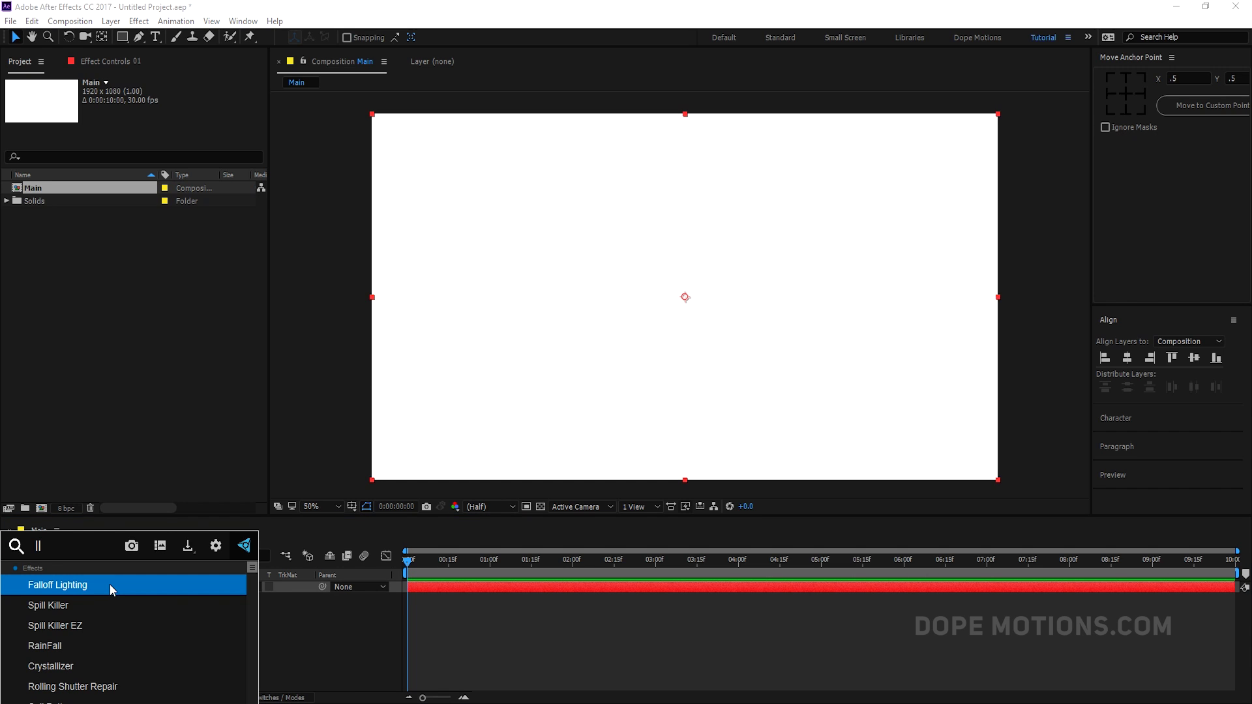
{"action": "key", "text": "BackSpace"}
{"action": "type", "text": "in"}
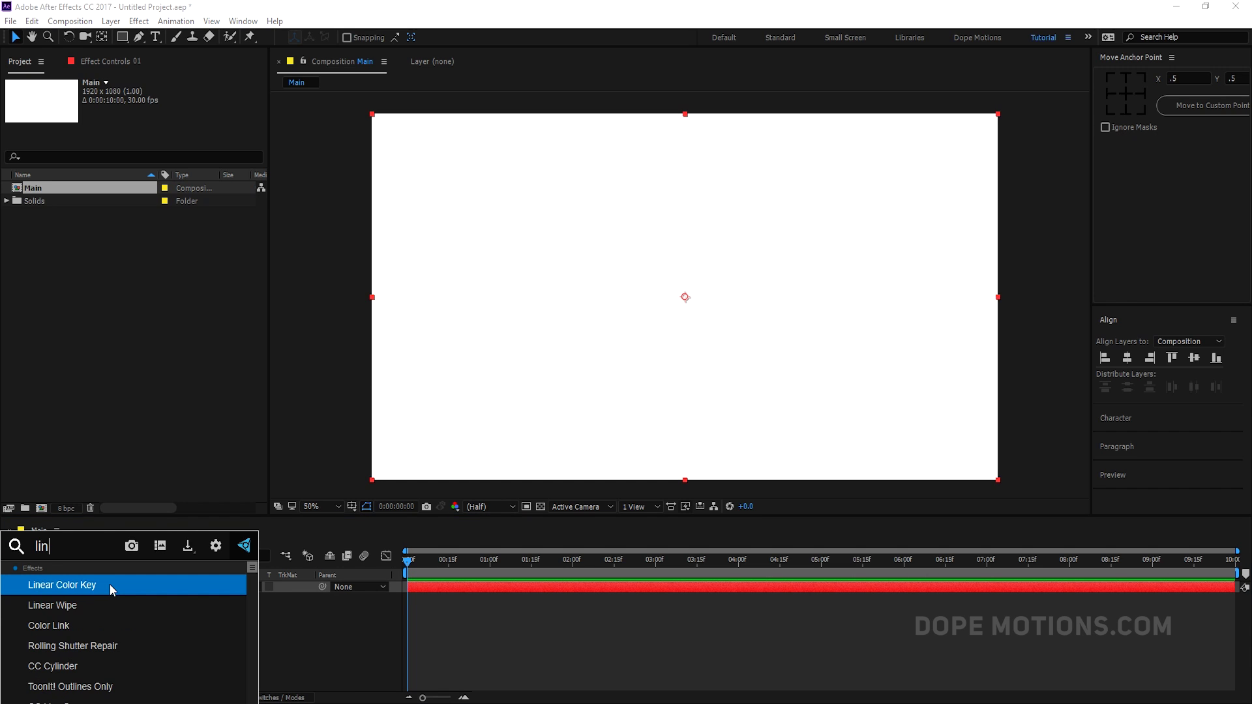
{"action": "left_click", "coordinate": [74, 603]}
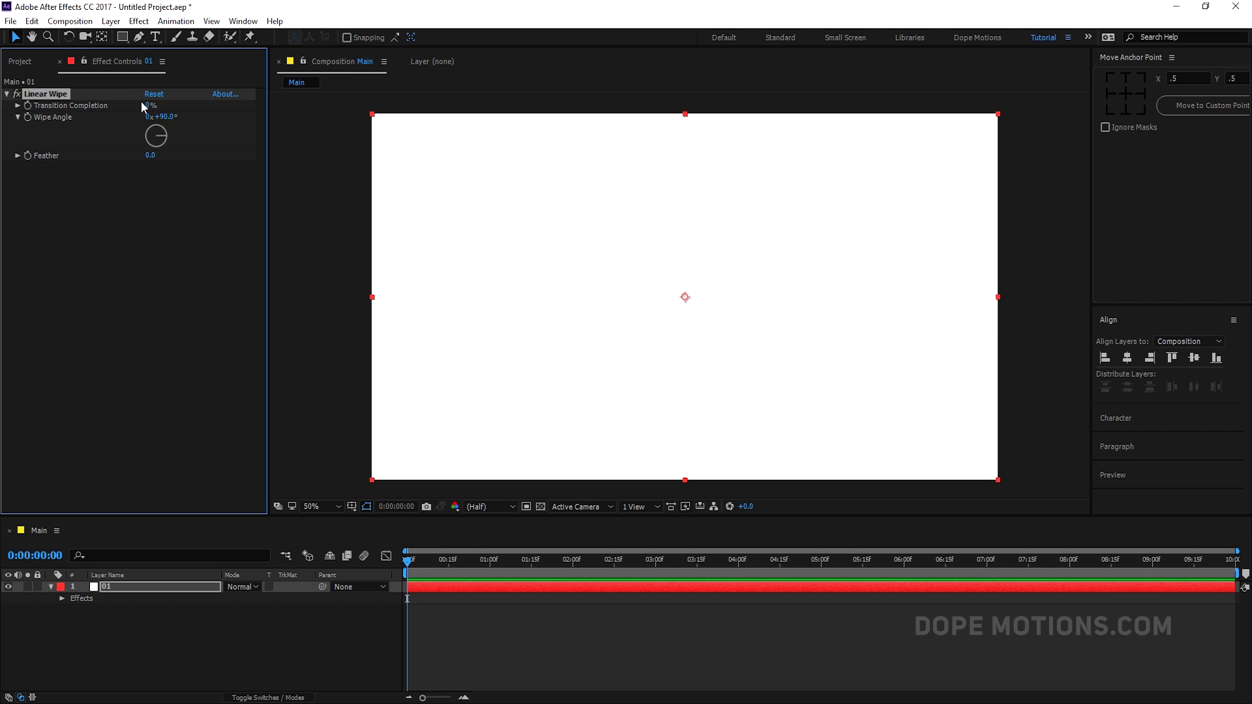
{"action": "left_click_drag", "start_coordinate": [149, 105], "coordinate": [219, 111]}
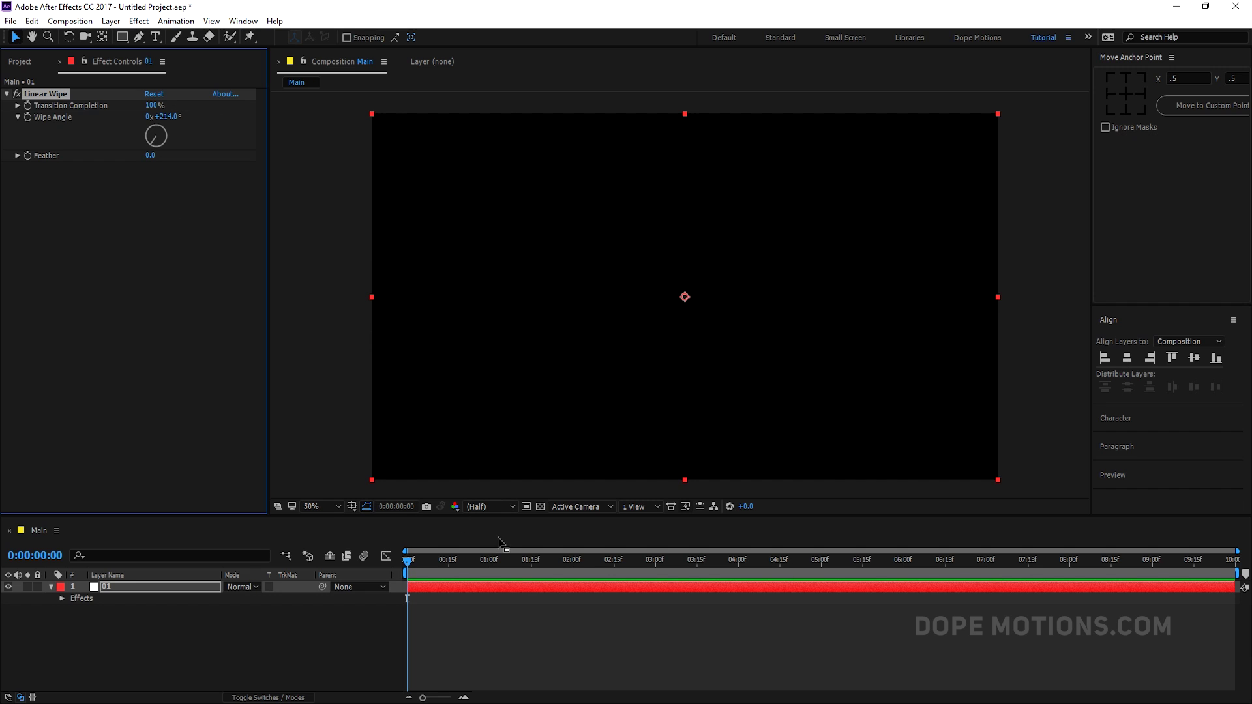
Step: Keyframe 85% Transition Completion and 200° Wipe Angle at 2s, then 0% completion at 0s
{"action": "left_click_drag", "start_coordinate": [516, 560], "coordinate": [571, 566]}
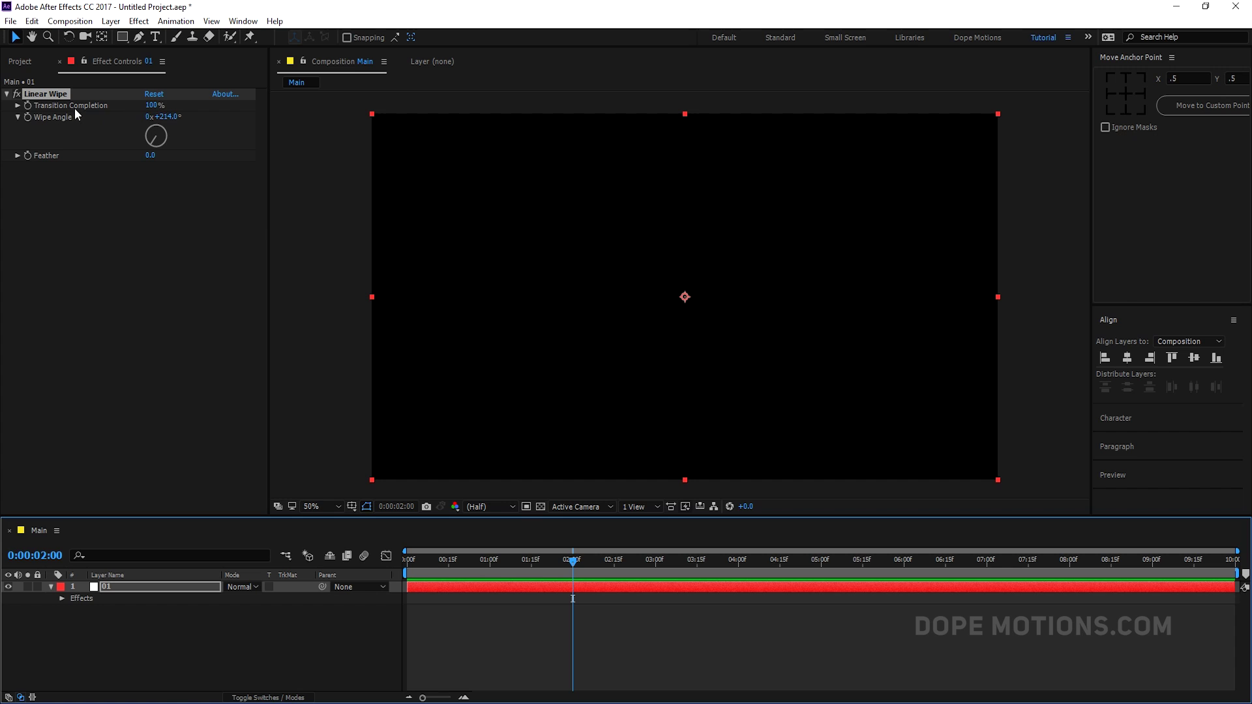
{"action": "left_click", "coordinate": [153, 105]}
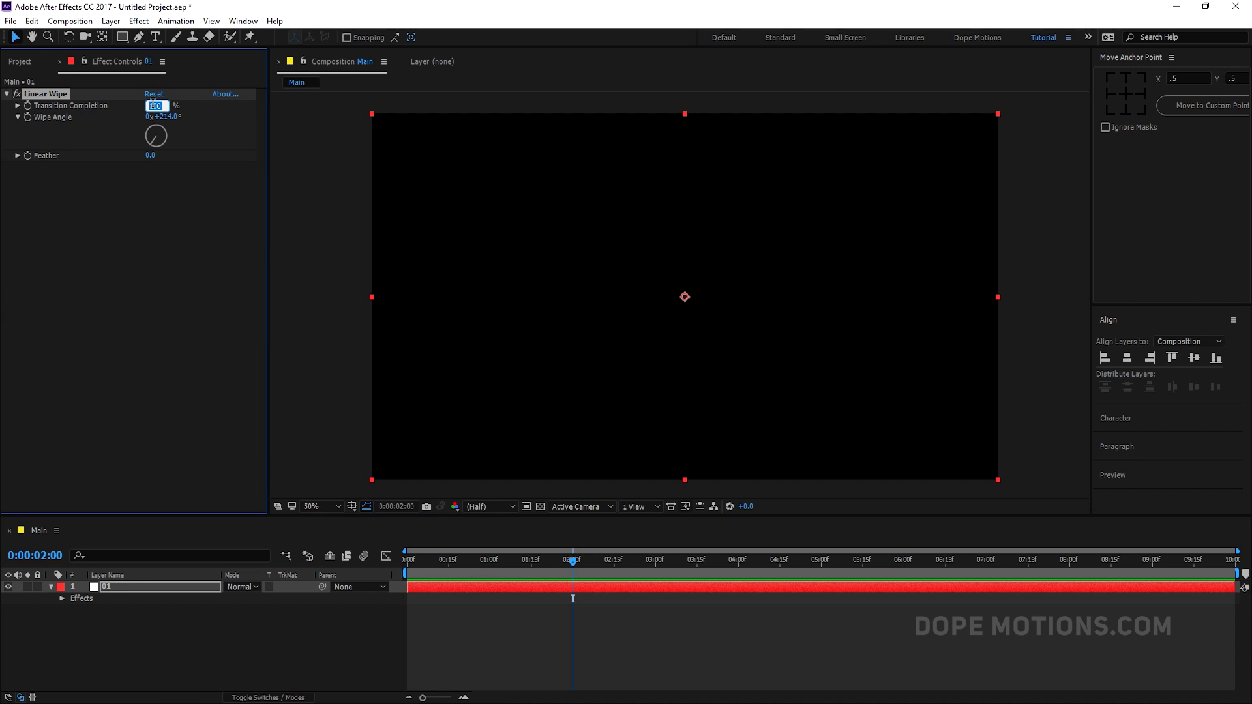
{"action": "type", "text": "85"}
{"action": "key", "text": "Return"}
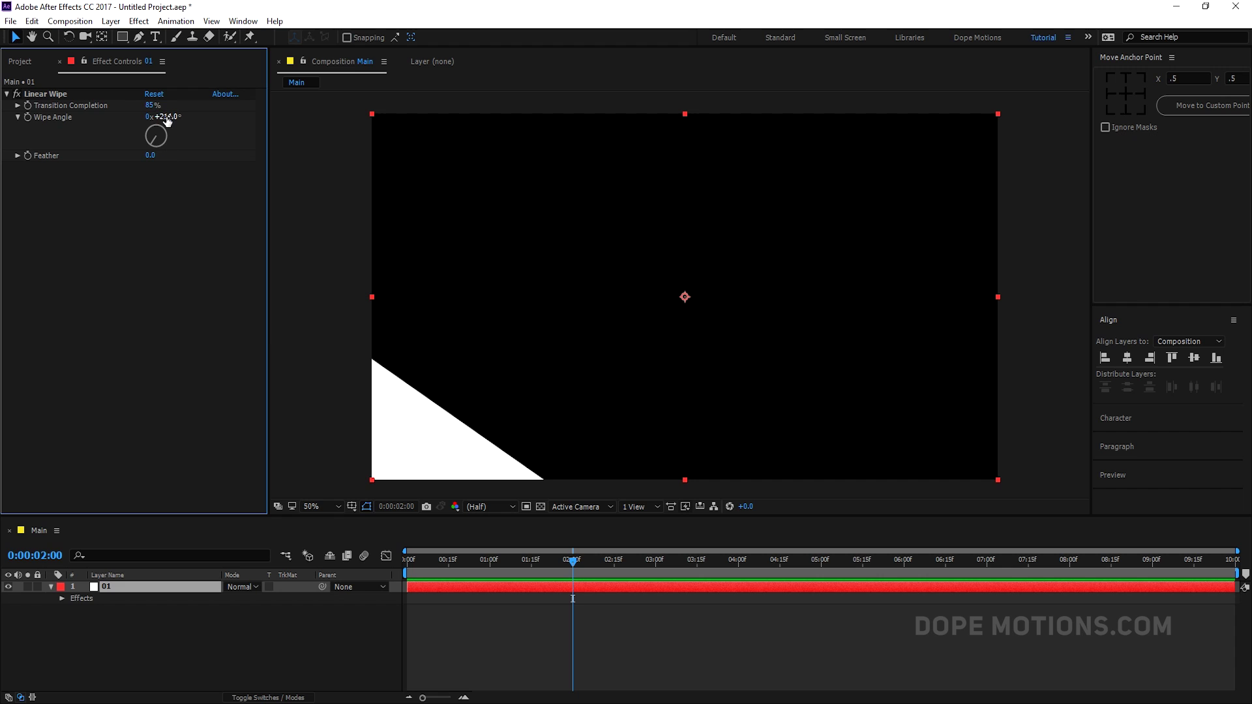
{"action": "left_click_drag", "start_coordinate": [168, 120], "coordinate": [217, 120]}
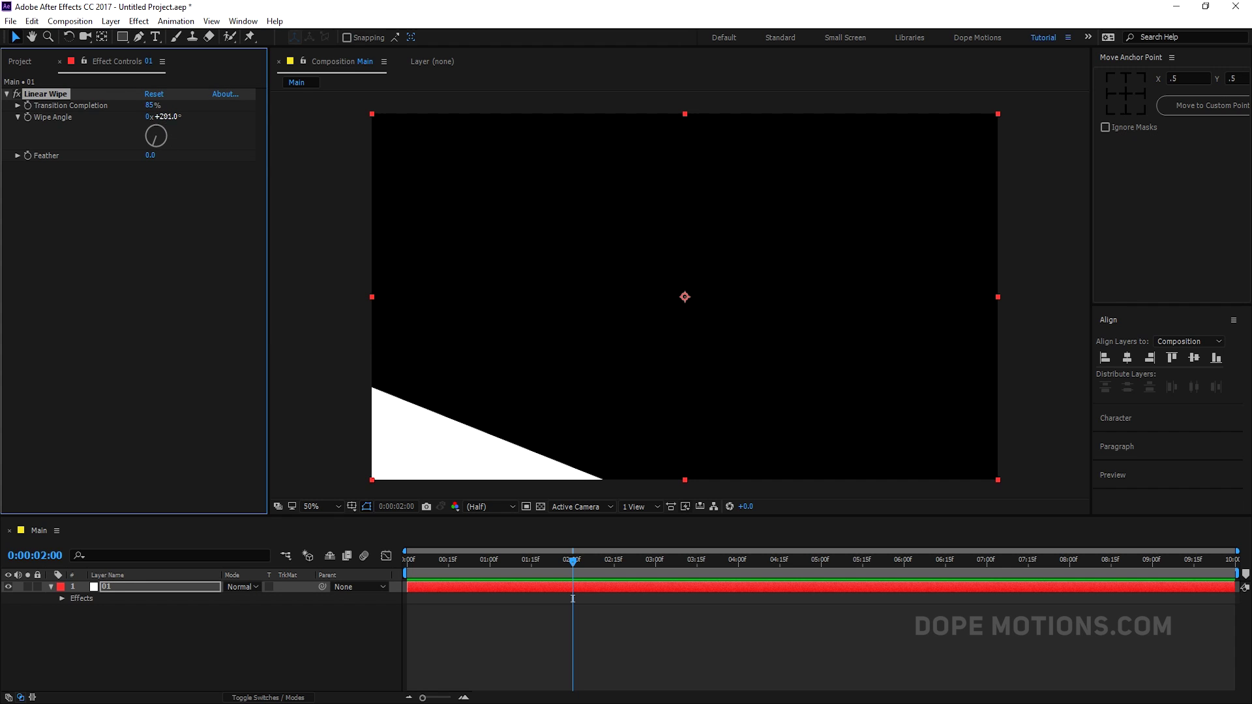
{"action": "left_click", "coordinate": [167, 116]}
{"action": "type", "text": "200"}
{"action": "left_click", "coordinate": [159, 237]}
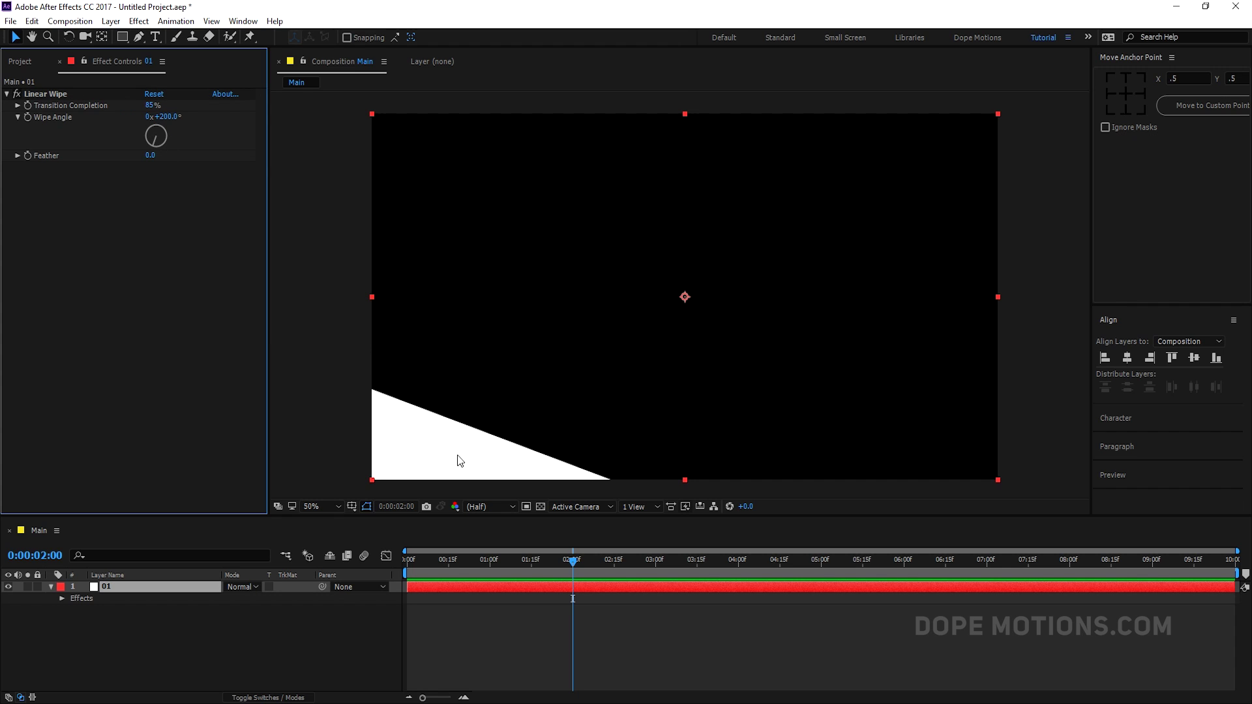
{"action": "left_click", "coordinate": [27, 117]}
{"action": "left_click", "coordinate": [28, 105]}
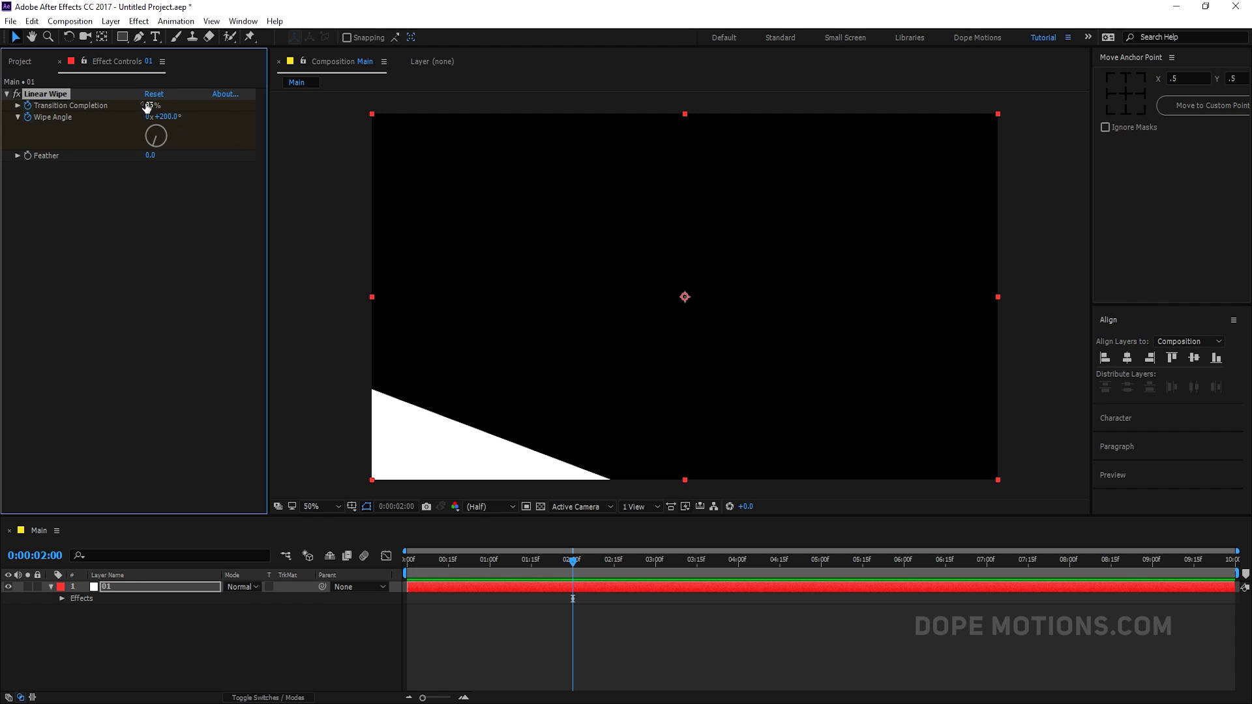
{"action": "left_click_drag", "start_coordinate": [560, 565], "coordinate": [397, 562]}
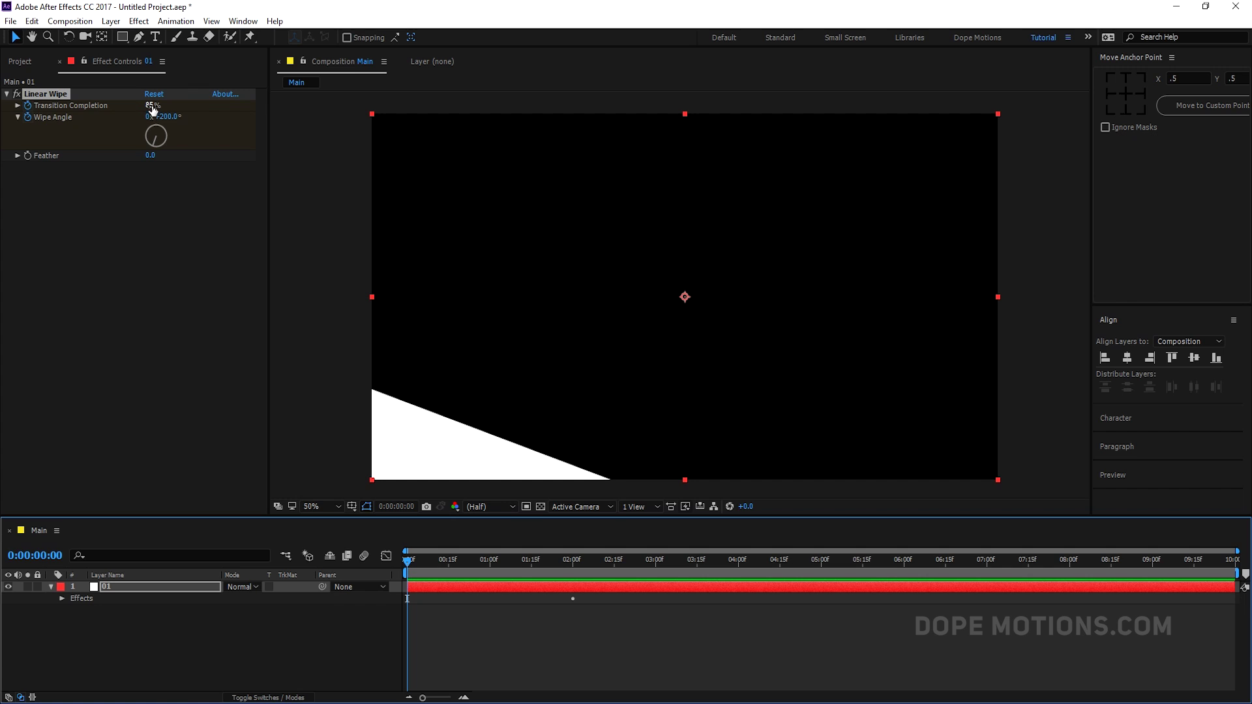
{"action": "left_click_drag", "start_coordinate": [150, 108], "coordinate": [83, 116]}
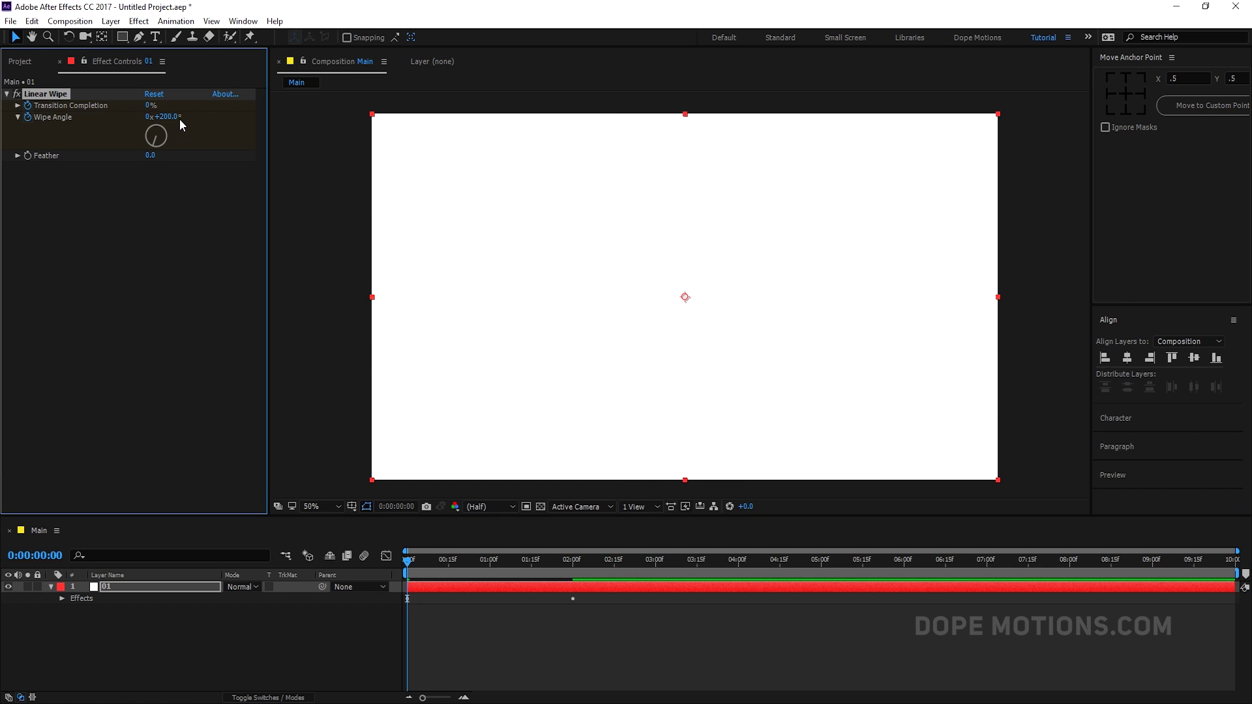
Step: Try 150° and 250° wipe angles, settling on a 240° starting angle, and preview
{"action": "left_click", "coordinate": [175, 118]}
{"action": "type", "text": "0"}
{"action": "key", "text": "ctrl+a"}
{"action": "type", "text": "150"}
{"action": "key", "text": "Return"}
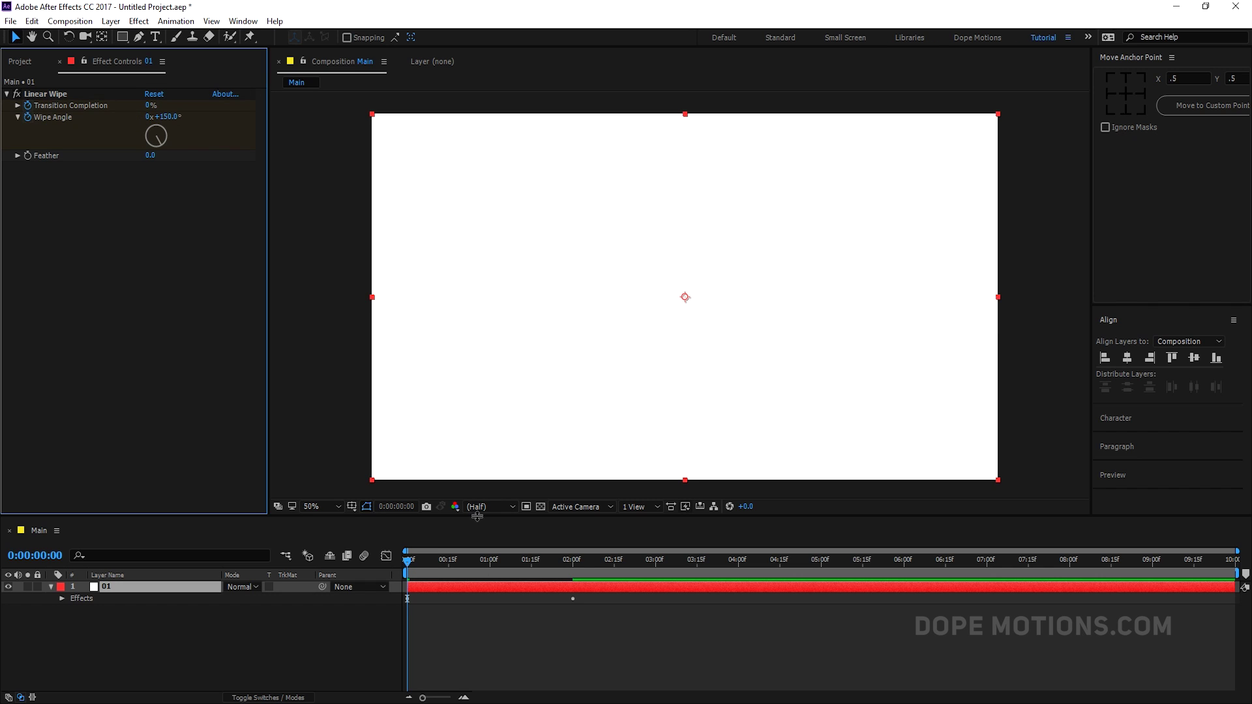
{"action": "mouse_move", "coordinate": [409, 565]}
{"action": "left_mouse_down"}
{"action": "mouse_move", "coordinate": [581, 573]}
{"action": "mouse_move", "coordinate": [408, 563]}
{"action": "left_mouse_up"}
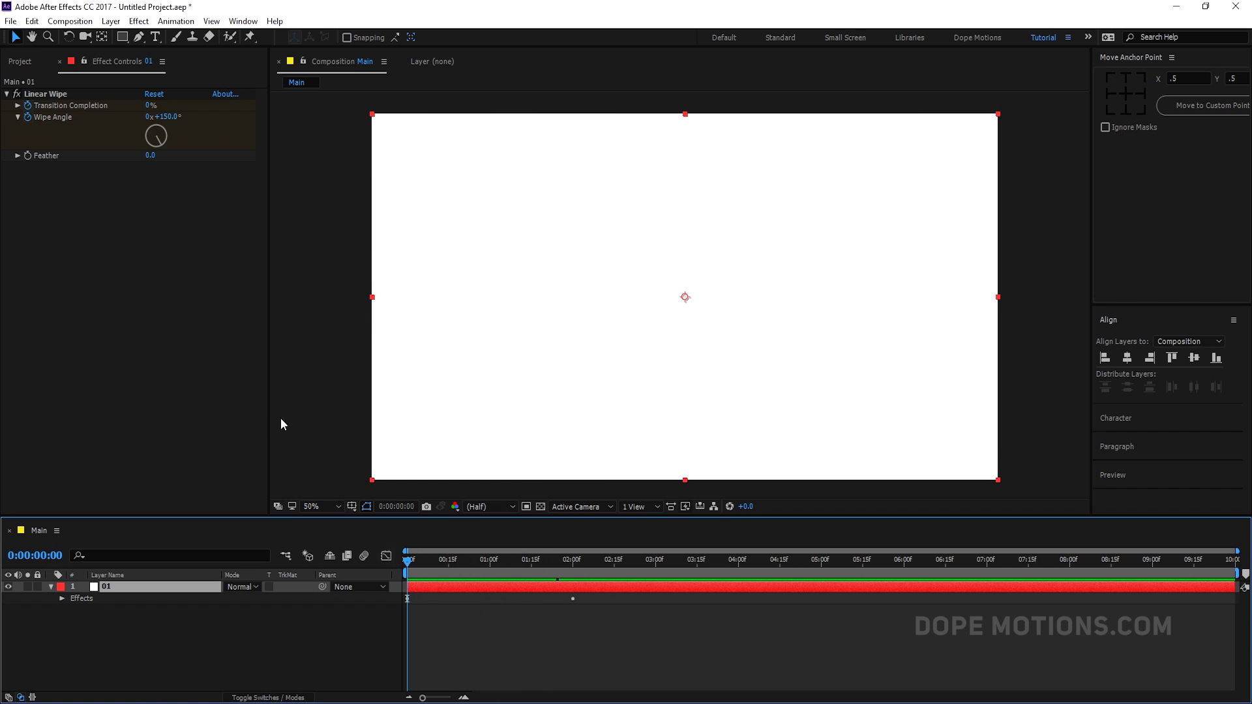
{"action": "left_click", "coordinate": [163, 118]}
{"action": "type", "text": "250"}
{"action": "key", "text": "Return"}
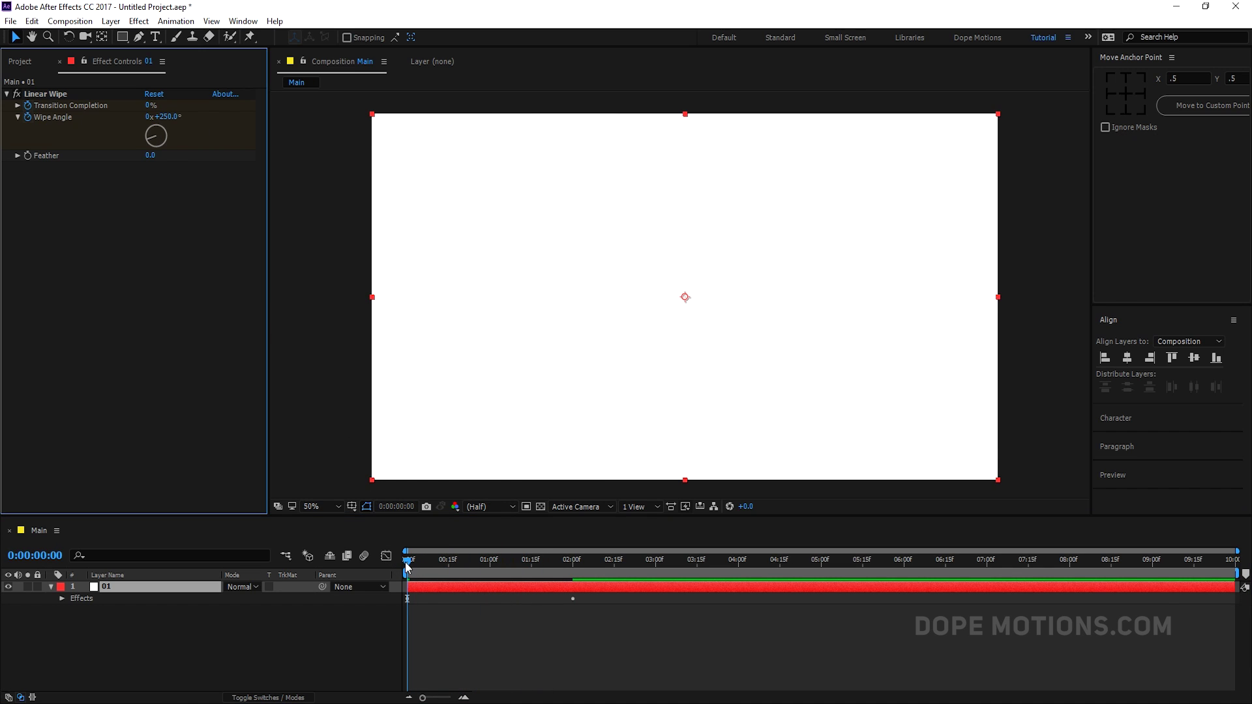
{"action": "mouse_move", "coordinate": [408, 562]}
{"action": "left_mouse_down"}
{"action": "mouse_move", "coordinate": [553, 564]}
{"action": "mouse_move", "coordinate": [399, 560]}
{"action": "left_mouse_up"}
{"action": "left_click", "coordinate": [165, 116]}
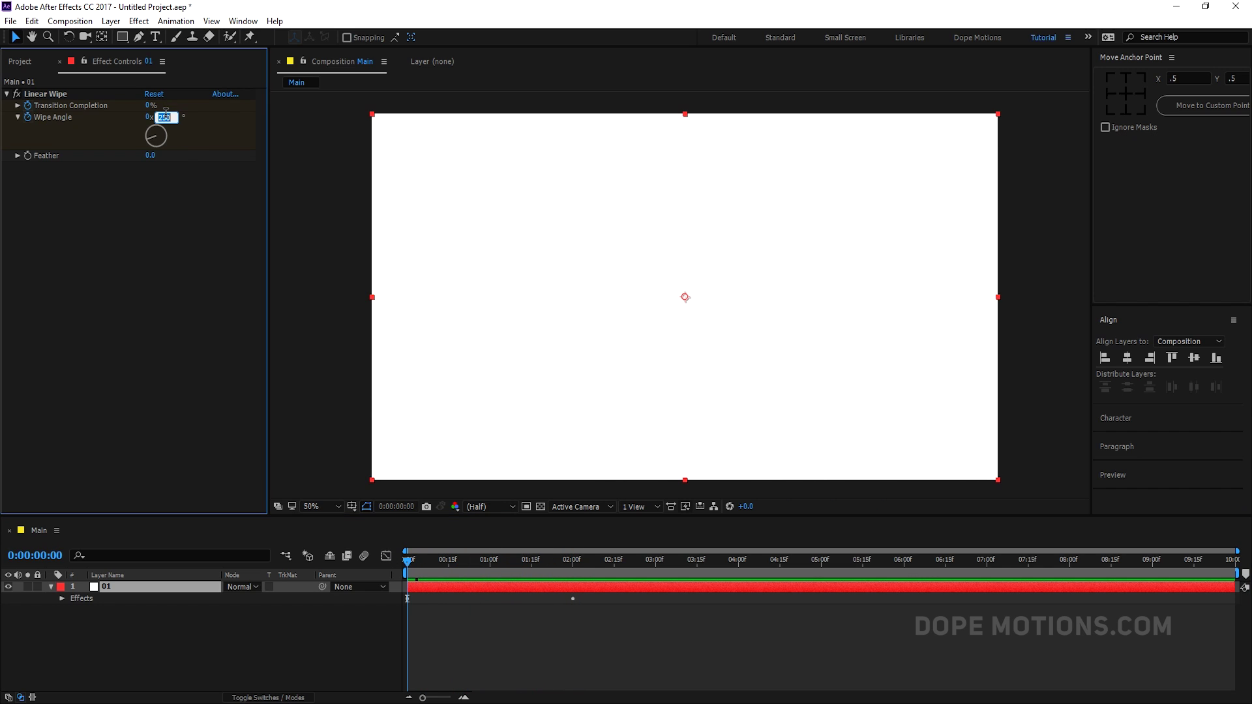
{"action": "type", "text": "240"}
{"action": "key", "text": "Return"}
{"action": "key", "text": "space"}
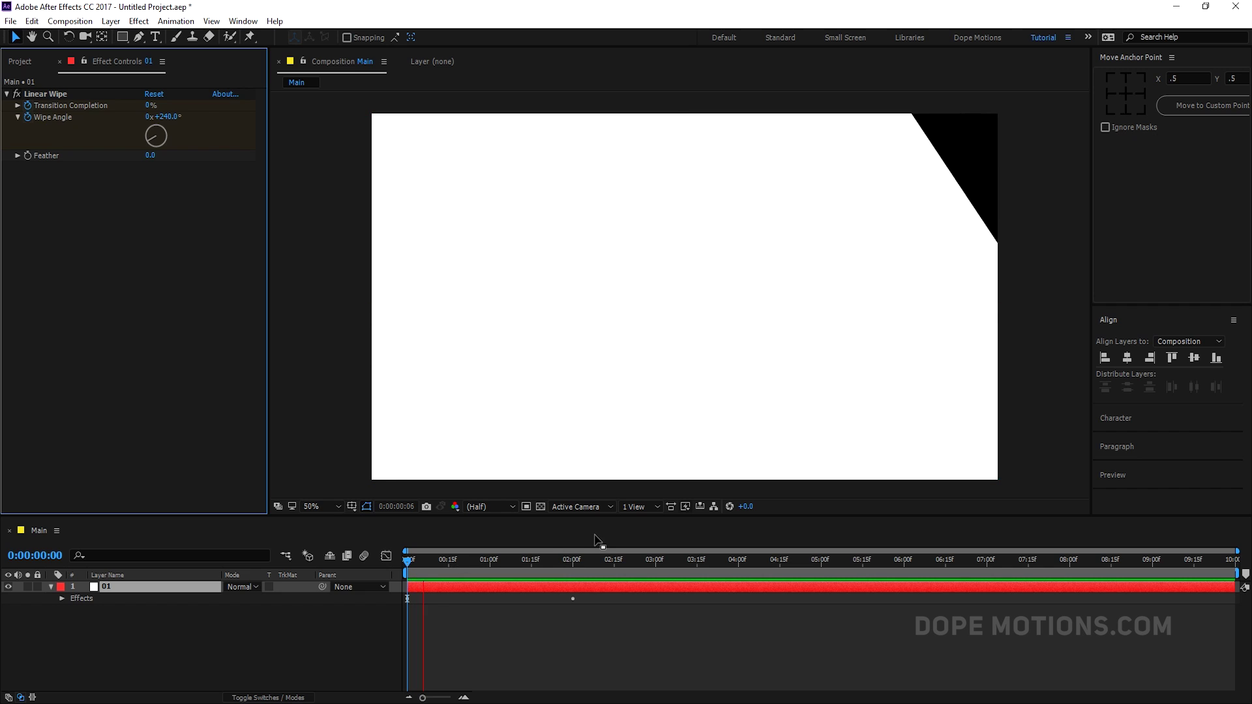
{"action": "left_click", "coordinate": [525, 561]}
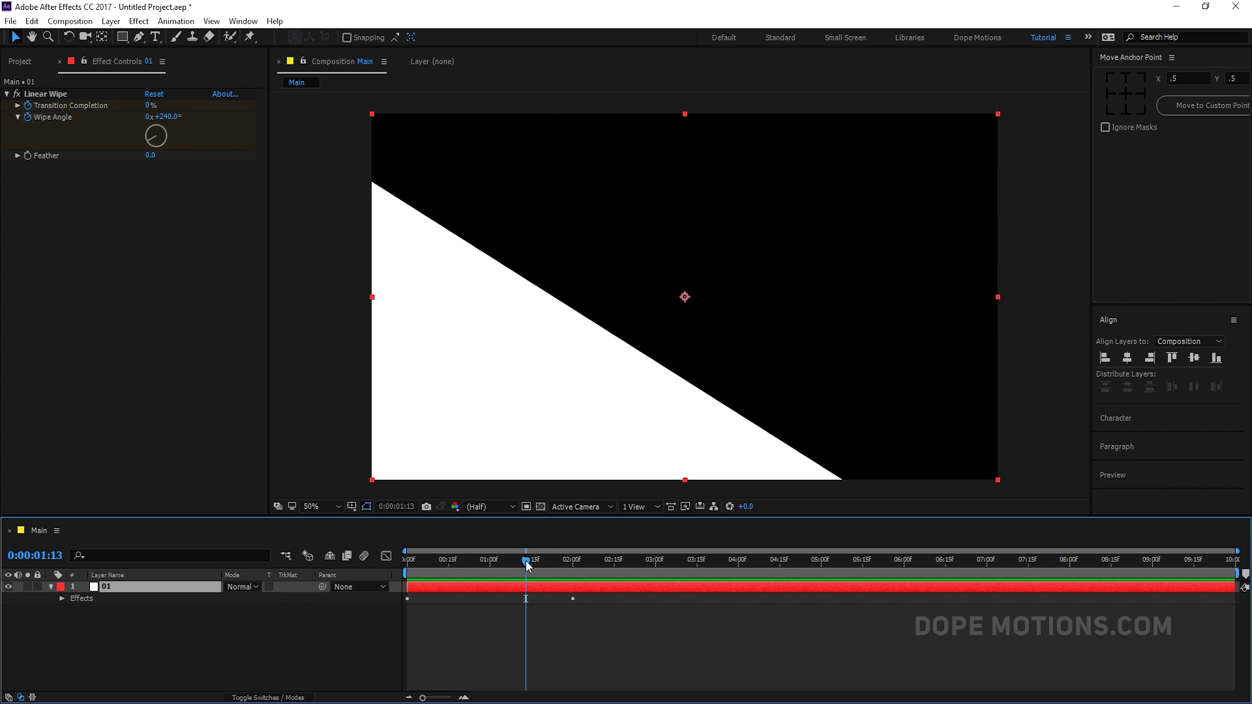
Step: Easy Ease all four Linear Wipe keyframes and set the last keyframe's influence to 100%
{"action": "left_click", "coordinate": [553, 602]}
{"action": "left_click", "coordinate": [542, 589]}
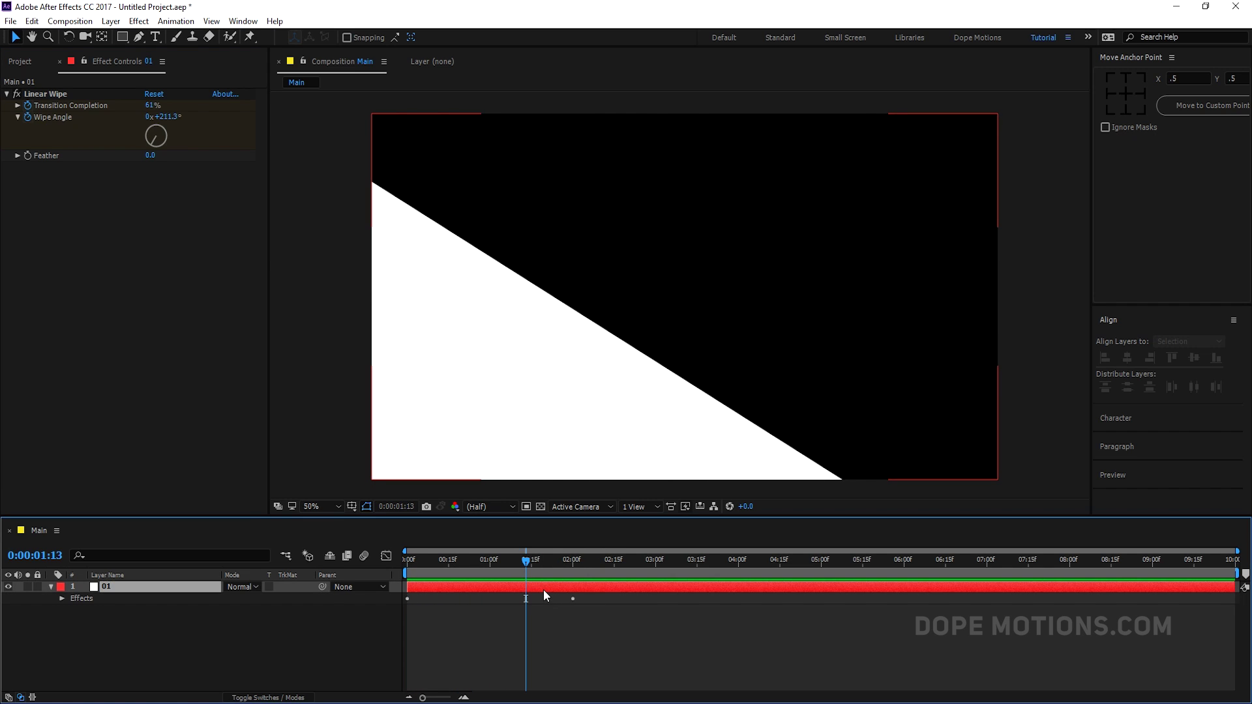
{"action": "key", "text": "u"}
{"action": "left_click_drag", "start_coordinate": [585, 644], "coordinate": [399, 597]}
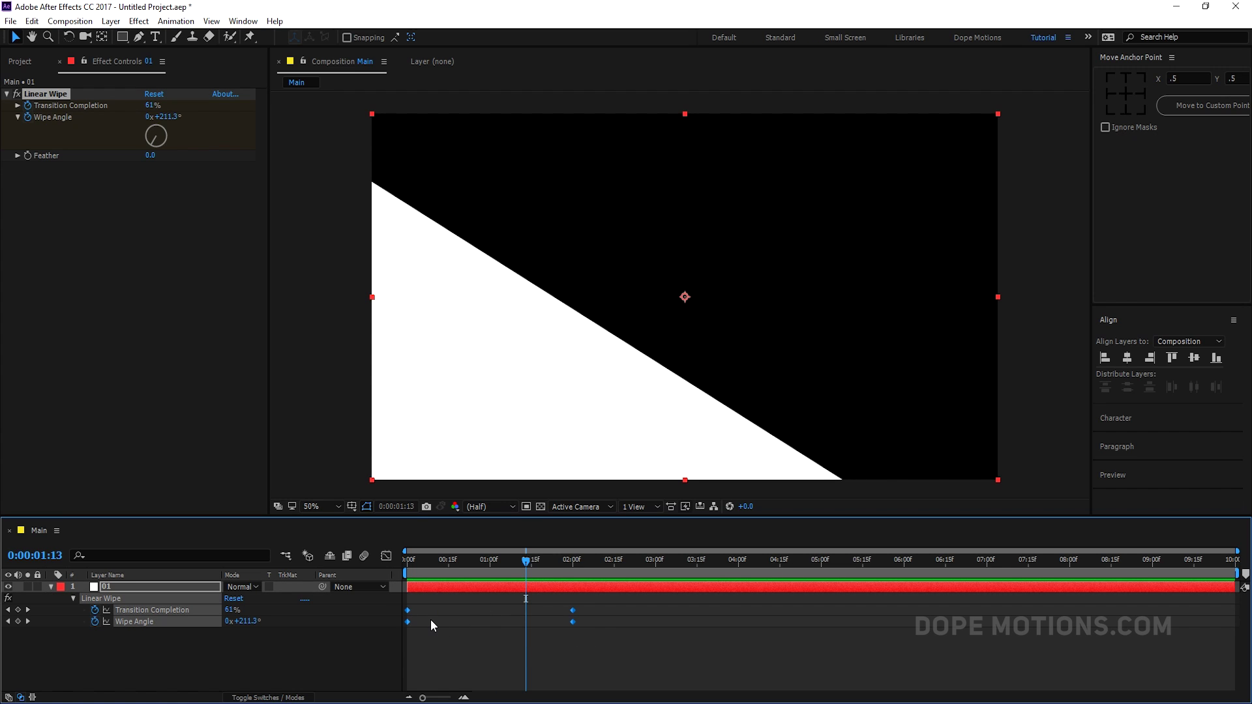
{"action": "key", "text": "F9"}
{"action": "left_click", "coordinate": [386, 556]}
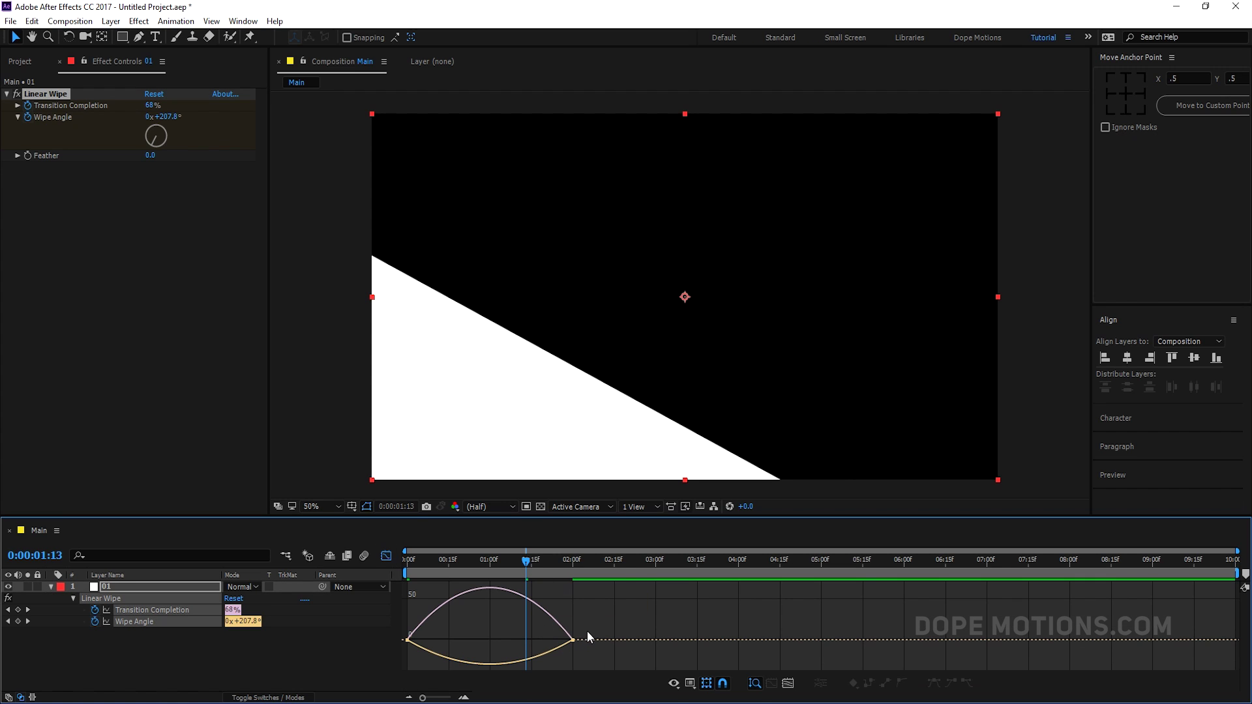
{"action": "left_click_drag", "start_coordinate": [544, 656], "coordinate": [452, 636]}
{"action": "left_click", "coordinate": [386, 555]}
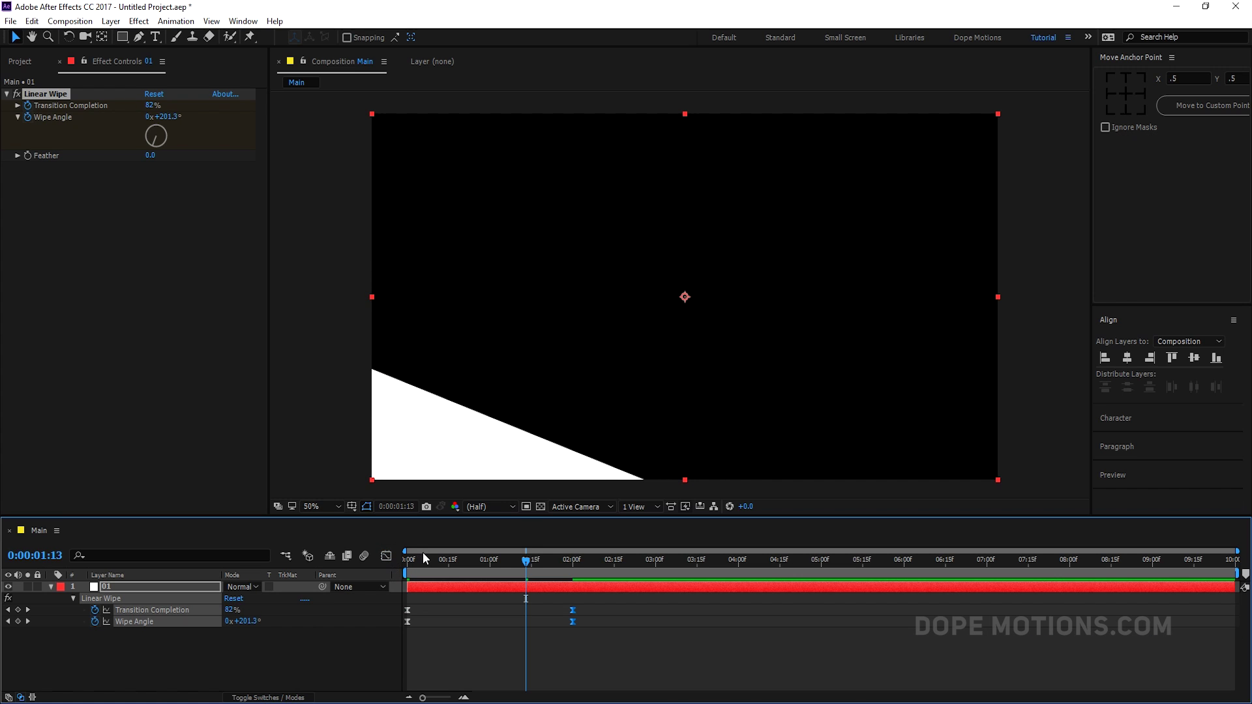
Step: Preview the eased wipe from the start and collapse layer 01's properties
{"action": "left_click", "coordinate": [407, 561]}
{"action": "key", "text": "space"}
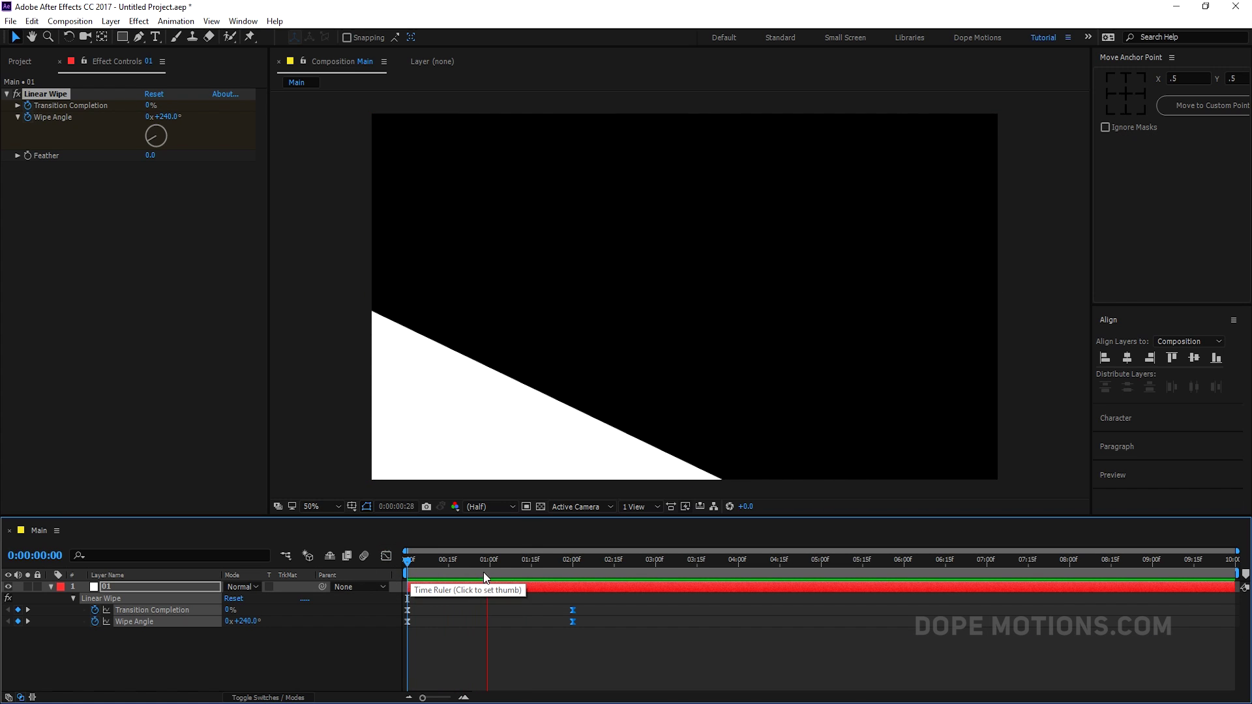
{"action": "left_click", "coordinate": [506, 565]}
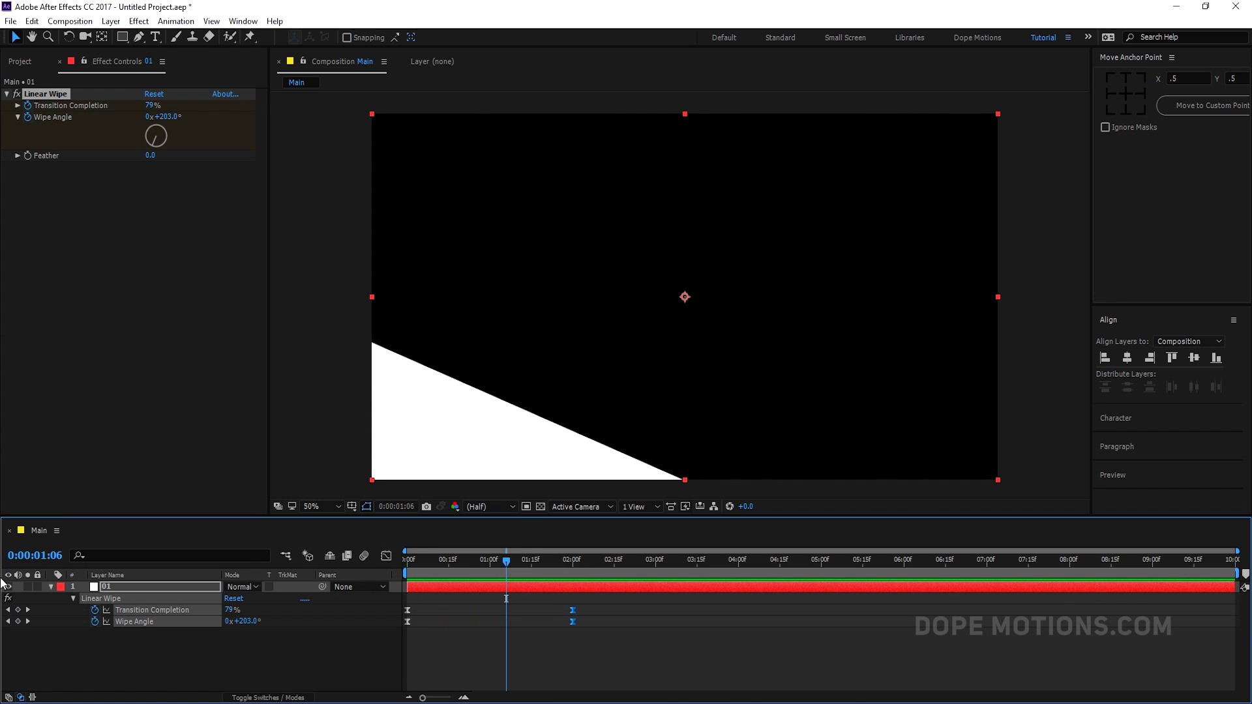
{"action": "left_click", "coordinate": [52, 586]}
{"action": "left_click", "coordinate": [98, 616]}
{"action": "left_click", "coordinate": [134, 589]}
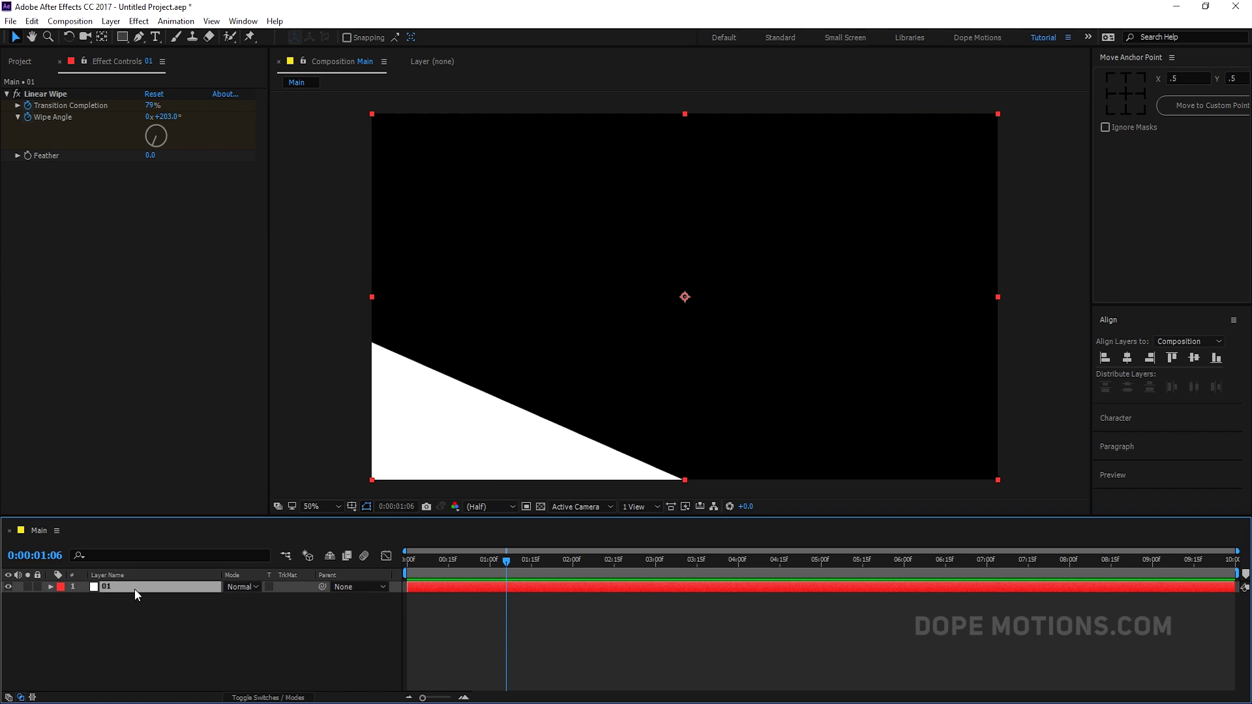
Step: Apply Gradient Ramp to layer 01, placing its start and end points diagonally across the triangle
{"action": "key", "text": "ctrl+space"}
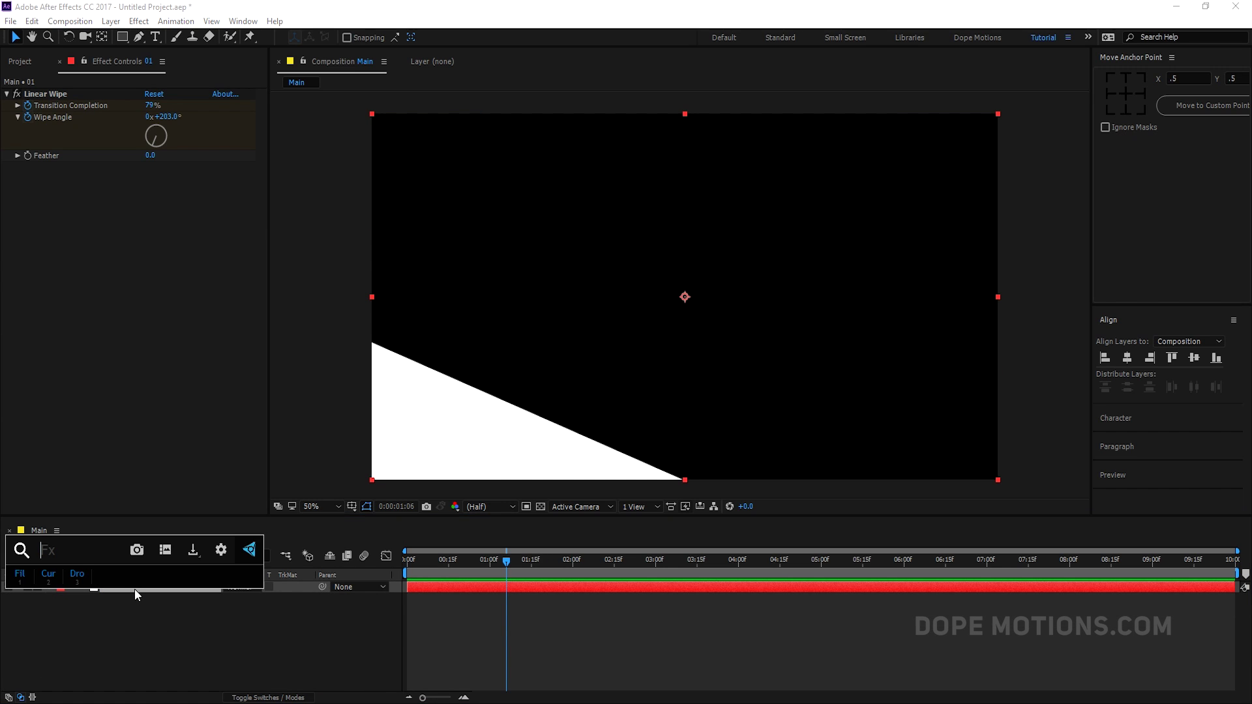
{"action": "type", "text": "gra"}
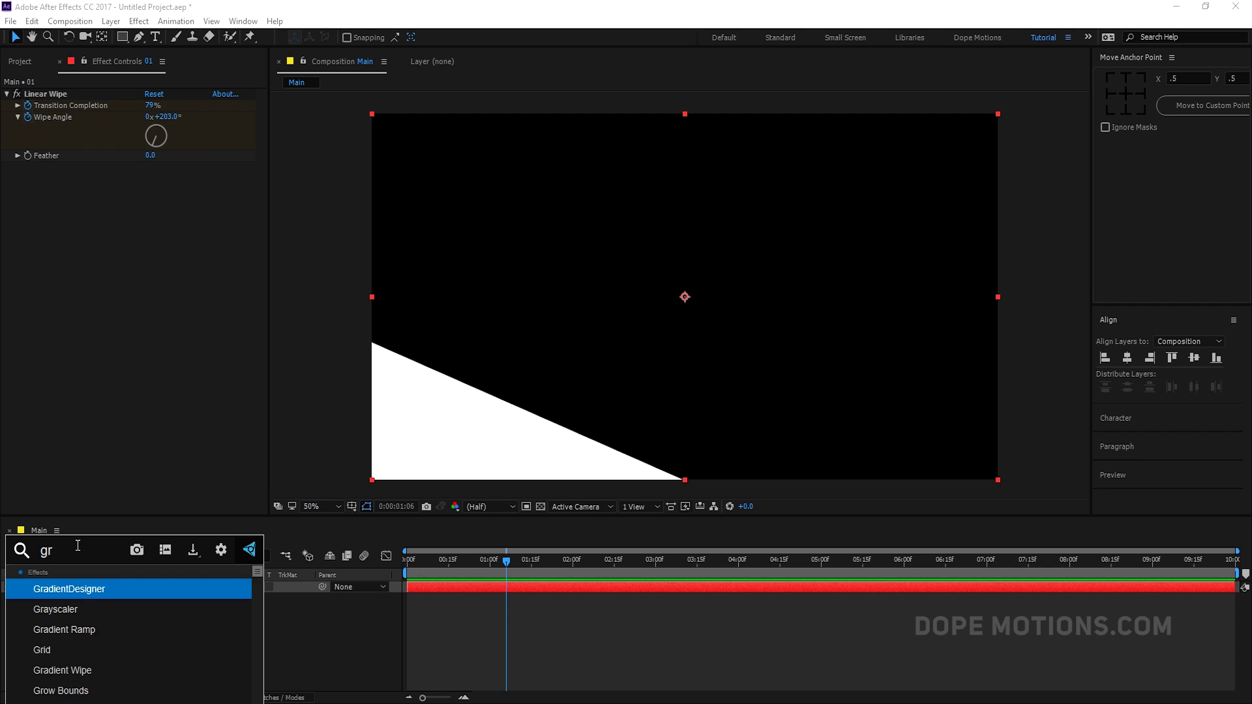
{"action": "left_click", "coordinate": [86, 630]}
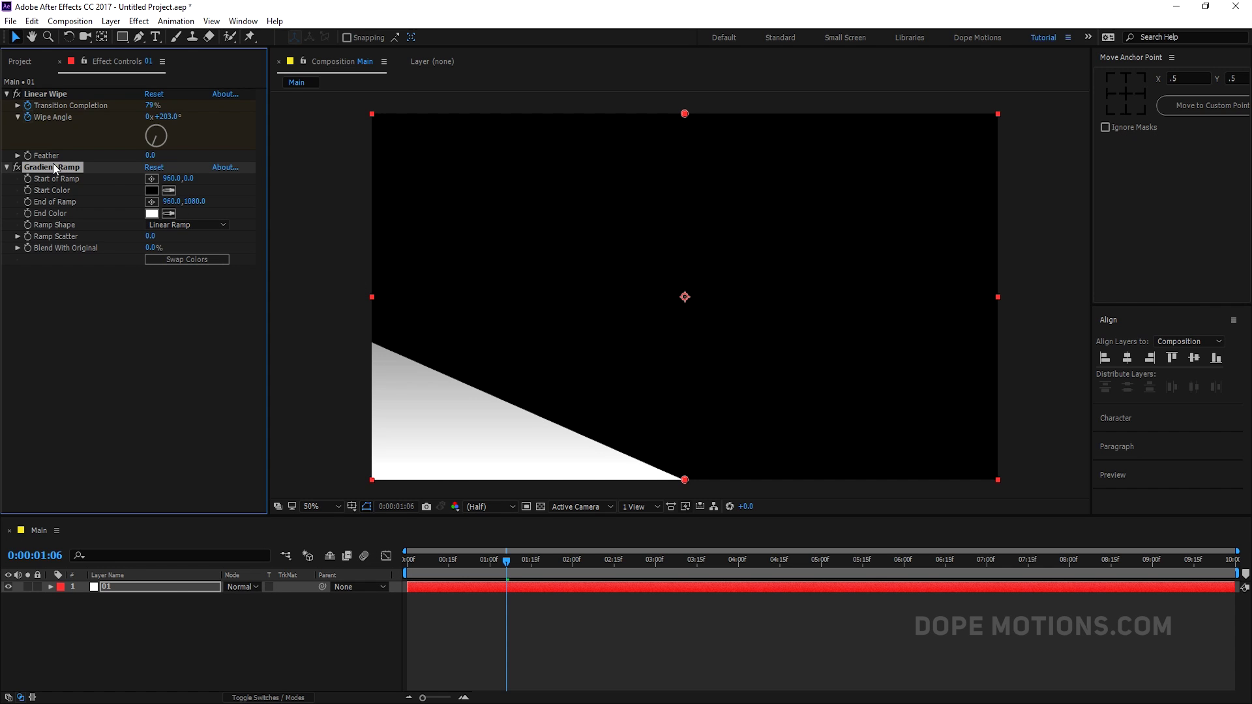
{"action": "left_click_drag", "start_coordinate": [685, 114], "coordinate": [579, 349]}
{"action": "left_click_drag", "start_coordinate": [685, 483], "coordinate": [425, 494]}
{"action": "left_click_drag", "start_coordinate": [577, 351], "coordinate": [507, 357]}
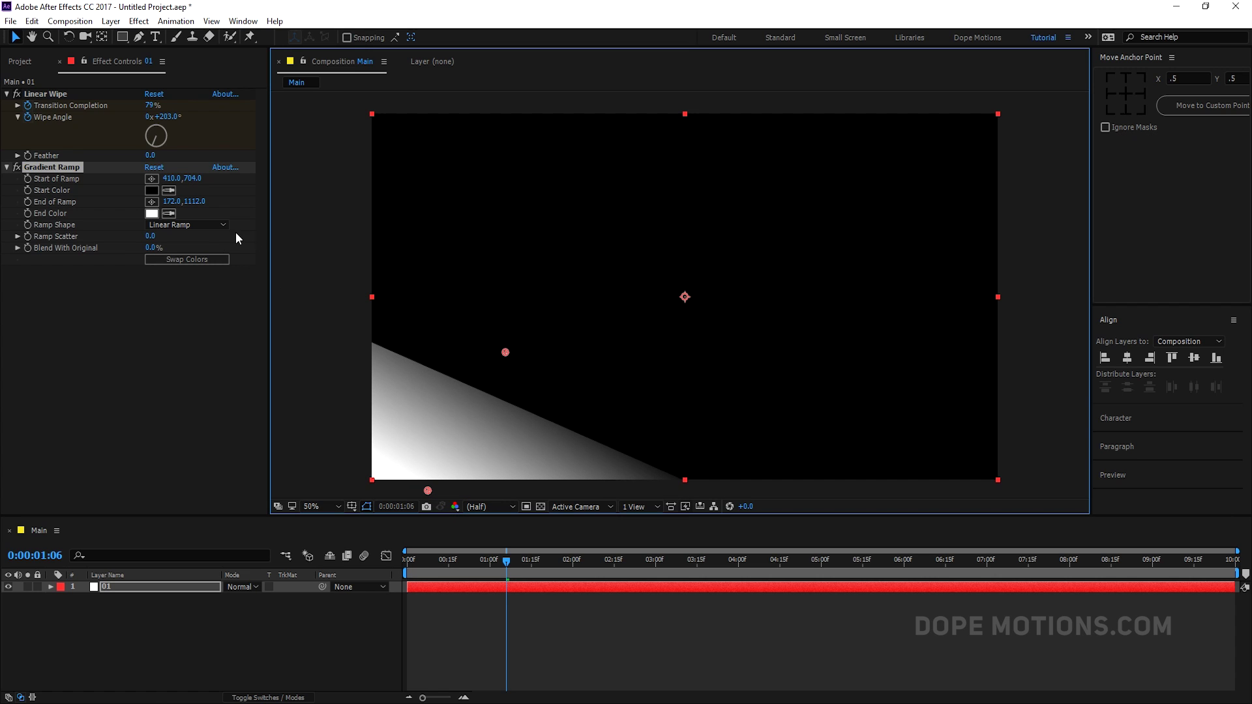
{"action": "left_click", "coordinate": [154, 190]}
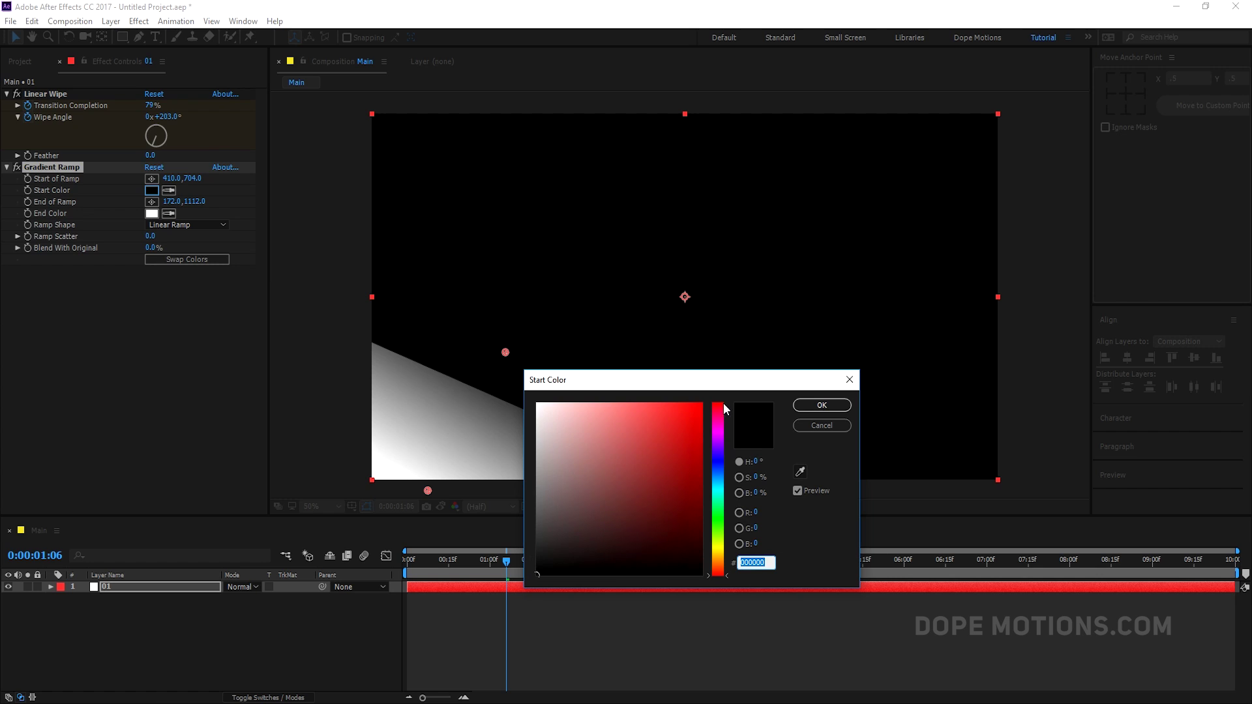
Step: Set the gradient's Start Color to reddish pink and End Color to purple
{"action": "left_click_drag", "start_coordinate": [713, 429], "coordinate": [719, 406]}
{"action": "left_click", "coordinate": [668, 413]}
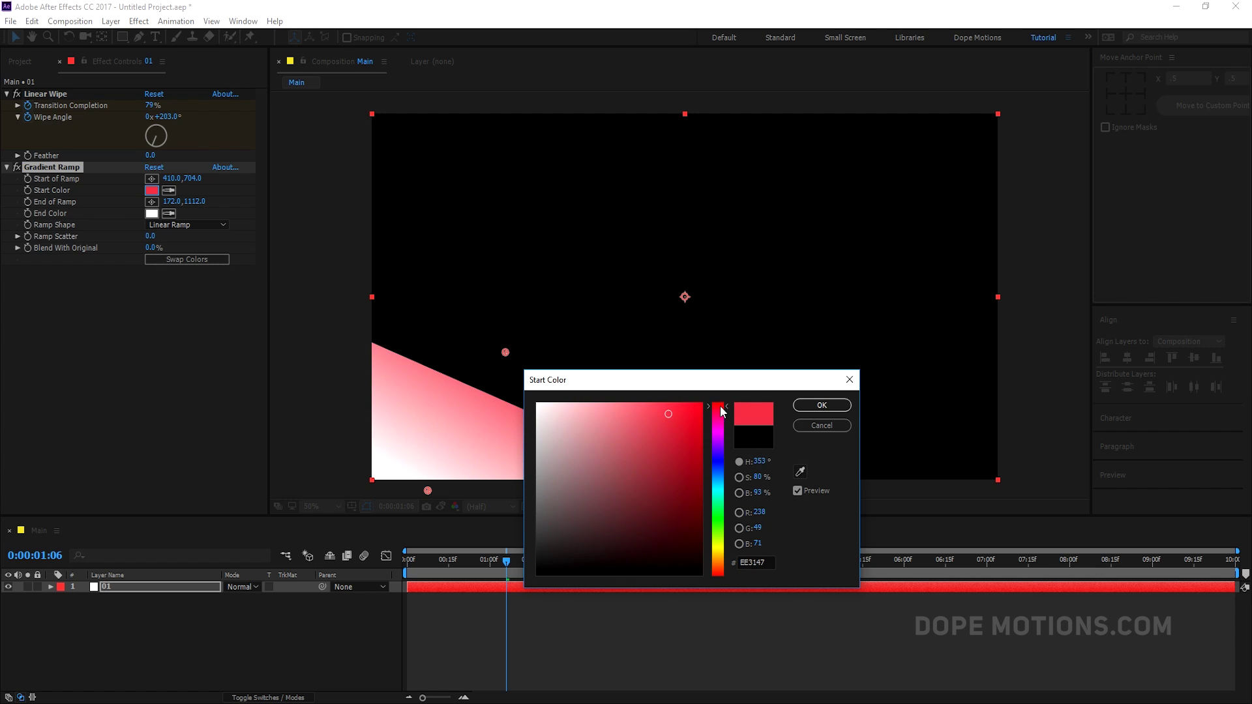
{"action": "left_click", "coordinate": [815, 405]}
{"action": "left_click", "coordinate": [150, 213]}
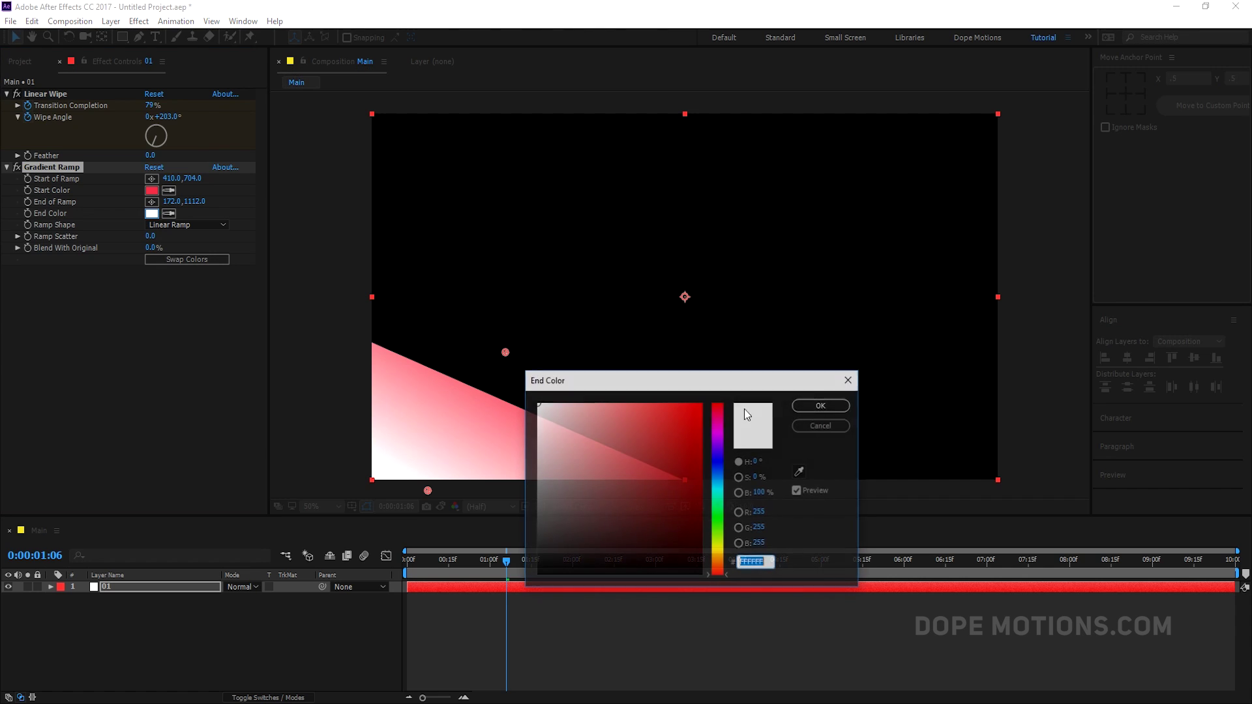
{"action": "left_click_drag", "start_coordinate": [721, 455], "coordinate": [650, 420]}
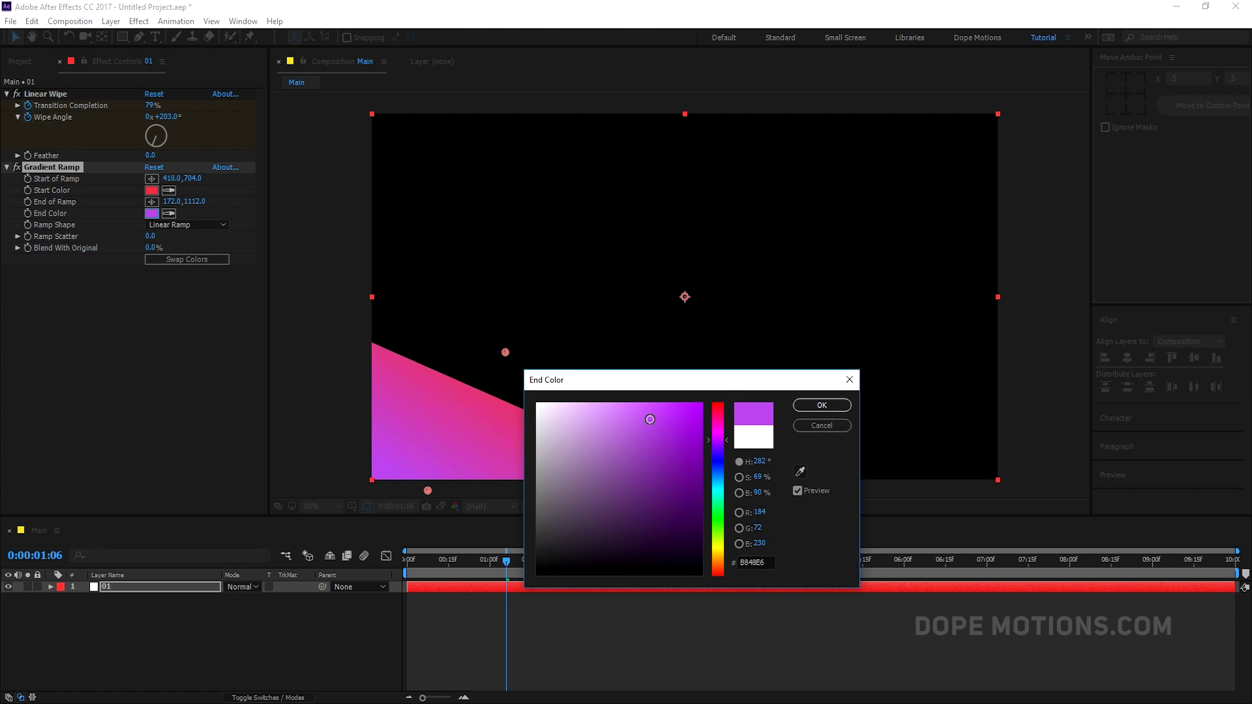
{"action": "left_click", "coordinate": [828, 406]}
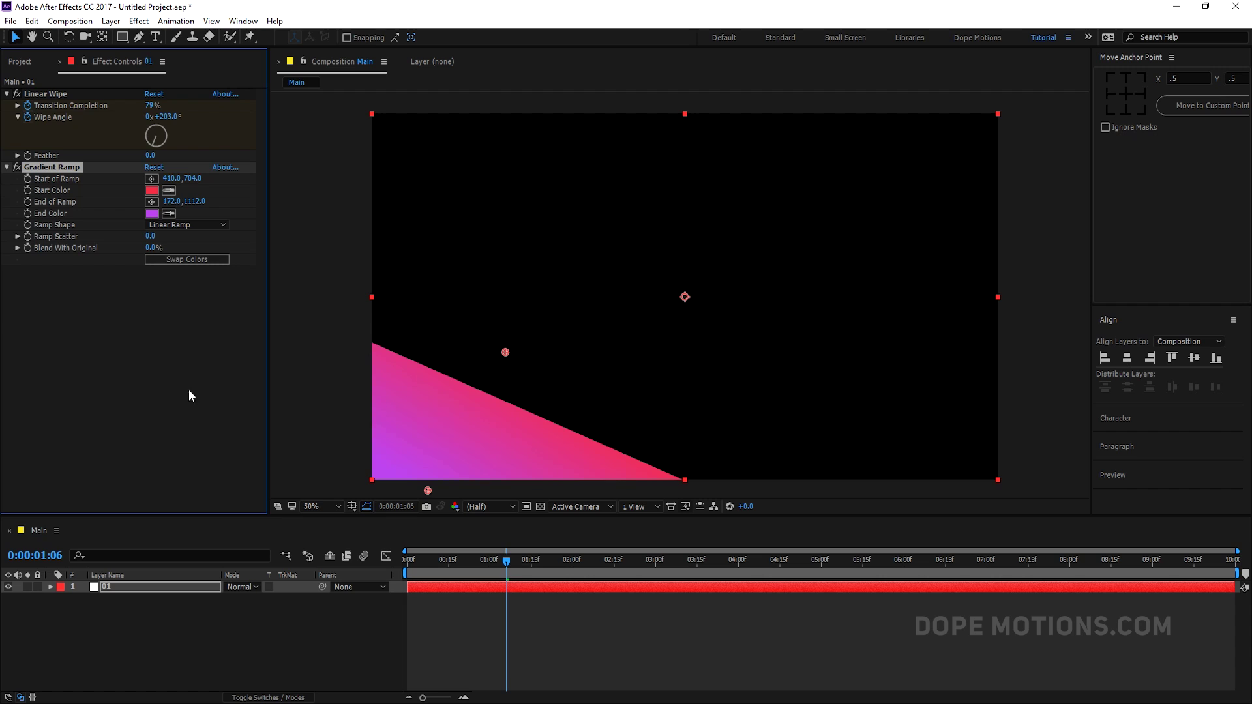
Step: Lower layer 01's opacity to 80%
{"action": "left_click", "coordinate": [122, 590]}
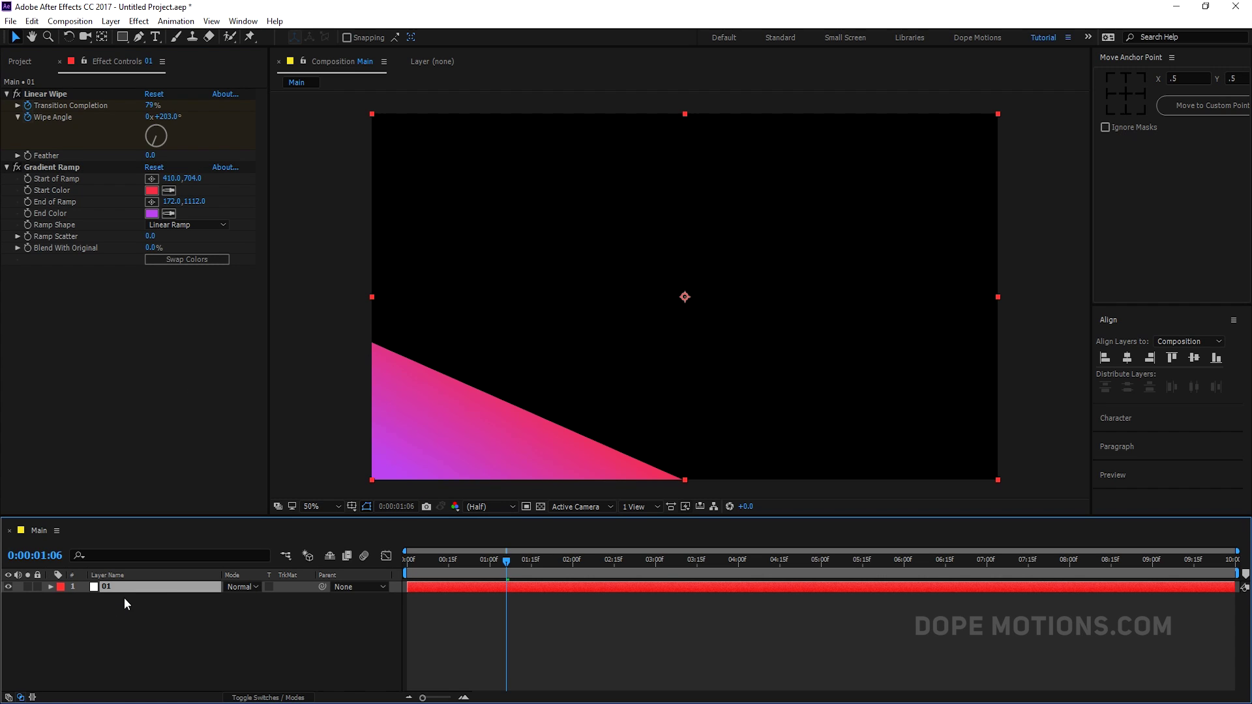
{"action": "left_click", "coordinate": [234, 598]}
{"action": "type", "text": "80"}
{"action": "left_click", "coordinate": [232, 627]}
{"action": "left_click", "coordinate": [51, 587]}
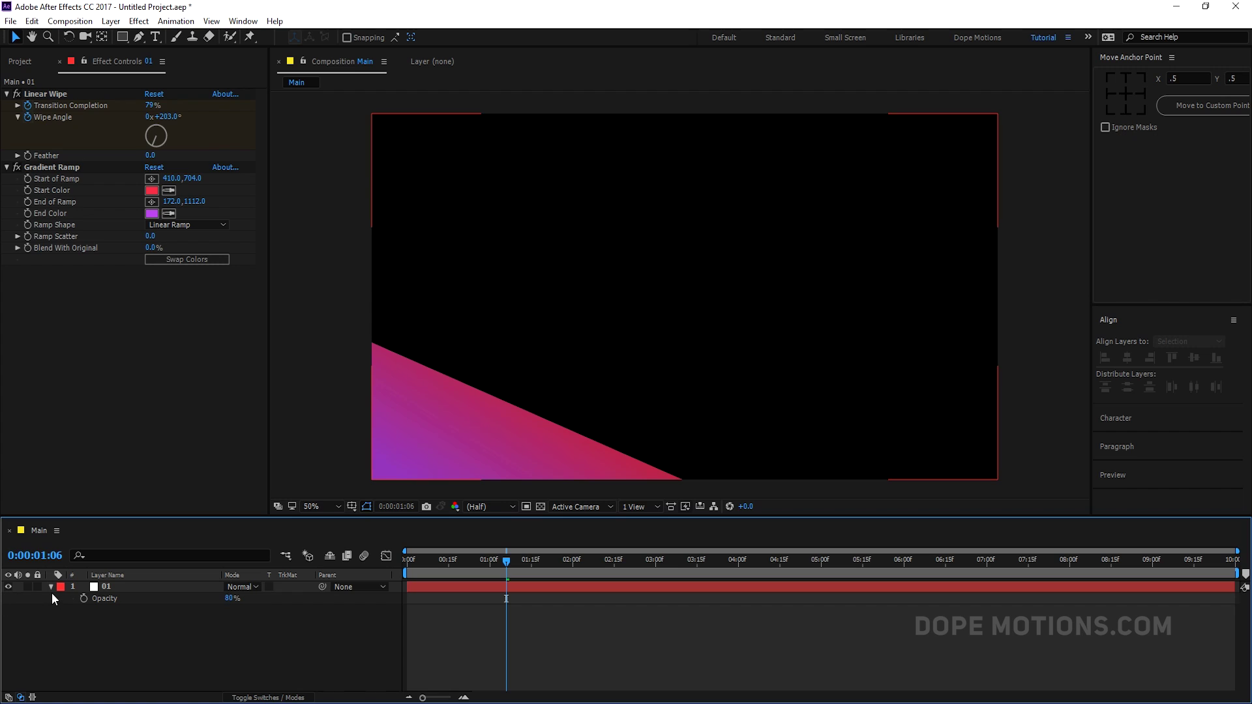
{"action": "left_click", "coordinate": [175, 633]}
{"action": "left_click", "coordinate": [132, 591]}
Step: Duplicate layer 01 as layer 02 and set its Transition Completion to 90% at 2s
{"action": "key", "text": "ctrl+d"}
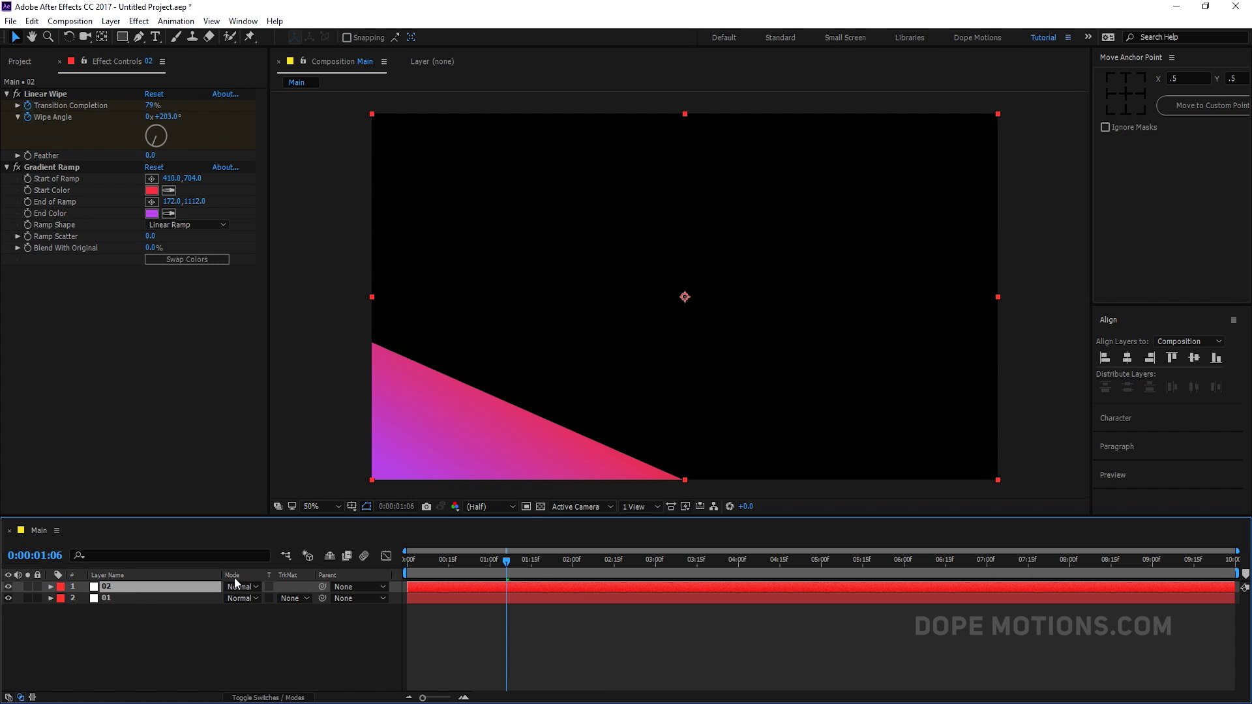
{"action": "key", "text": "u"}
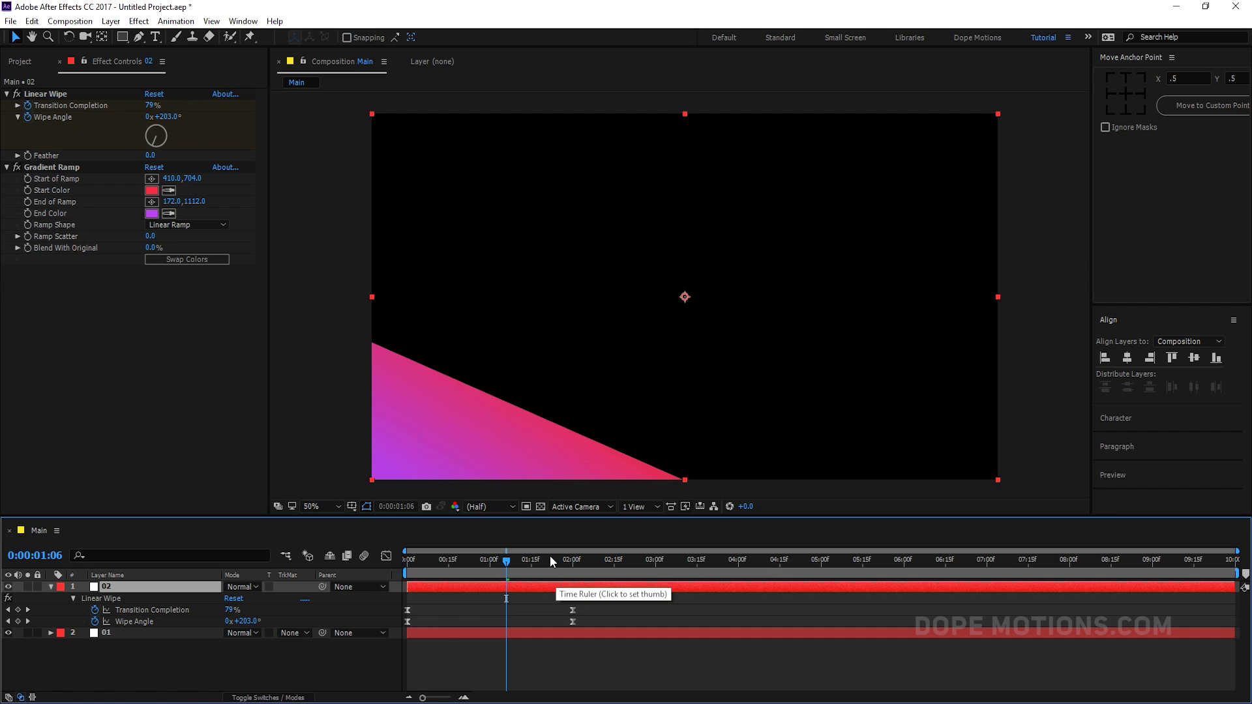
{"action": "left_click_drag", "start_coordinate": [550, 556], "coordinate": [572, 558]}
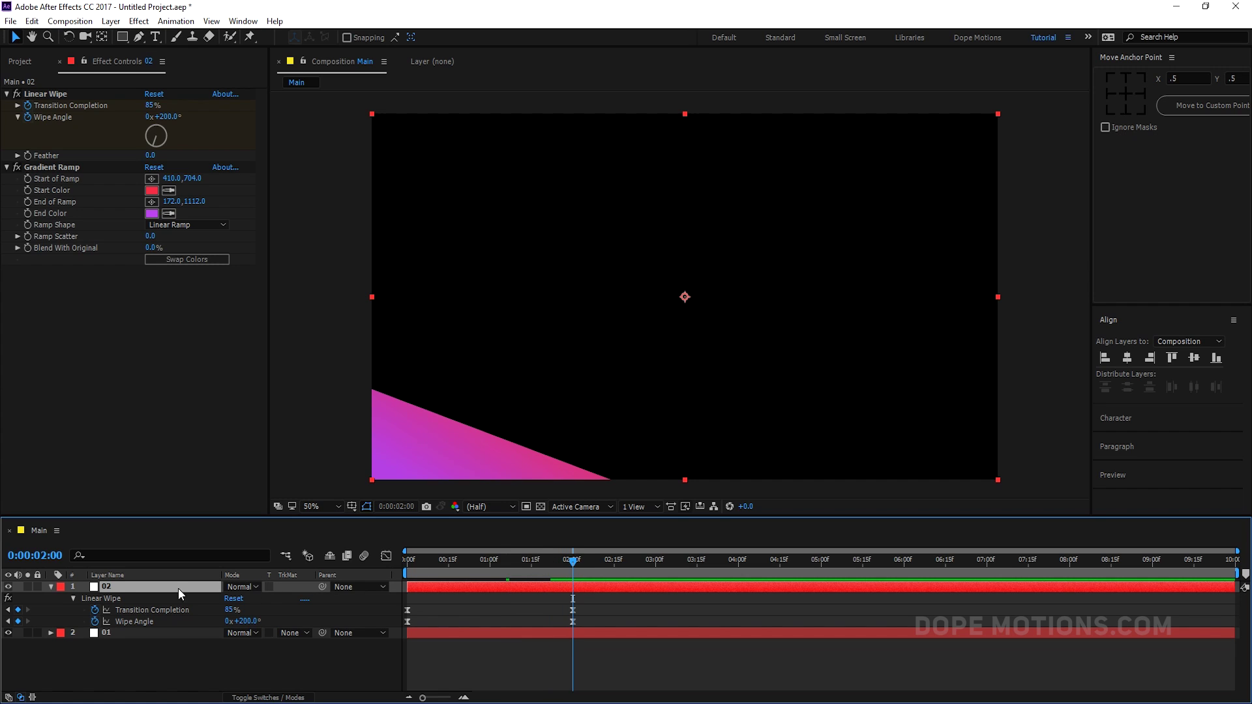
{"action": "left_click", "coordinate": [233, 610]}
{"action": "type", "text": "90"}
{"action": "left_click", "coordinate": [229, 654]}
Step: Set layer 02's Wipe Angle to 250° at 2s and scrub back to 0
{"action": "left_click_drag", "start_coordinate": [248, 622], "coordinate": [284, 622]}
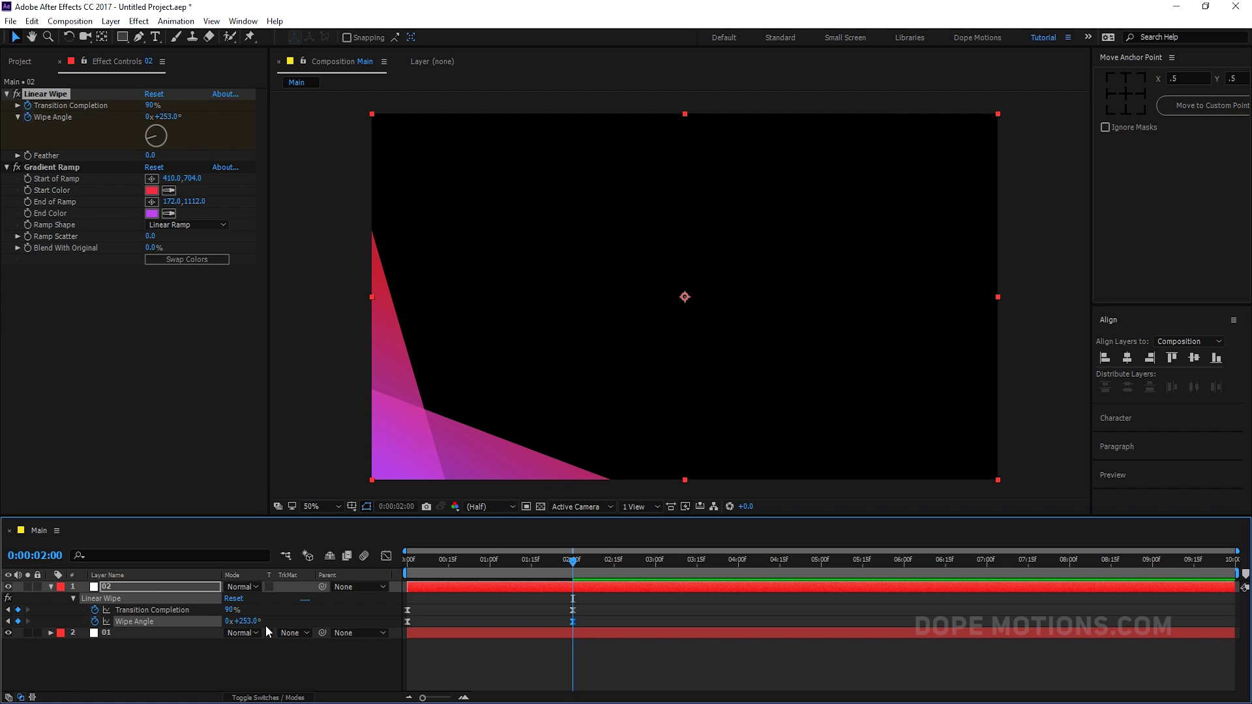
{"action": "left_click", "coordinate": [242, 621]}
{"action": "type", "text": "250"}
{"action": "left_click", "coordinate": [262, 649]}
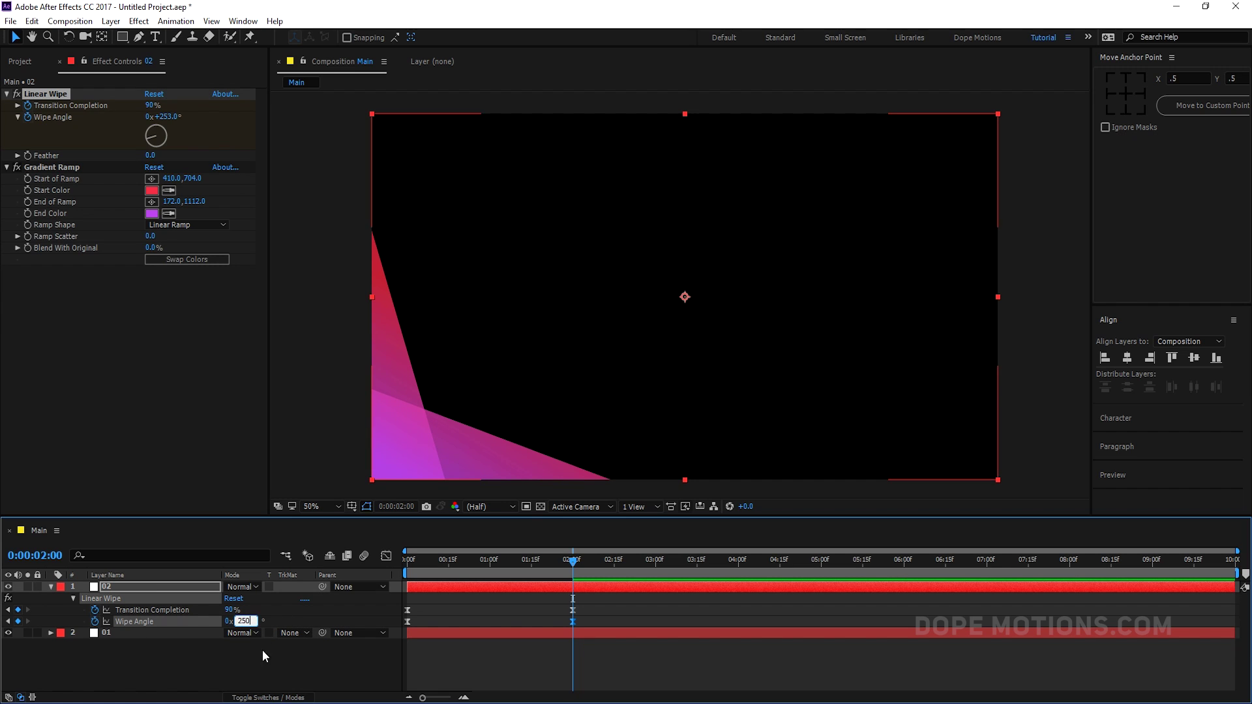
{"action": "left_click_drag", "start_coordinate": [573, 561], "coordinate": [474, 573]}
{"action": "left_click_drag", "start_coordinate": [541, 574], "coordinate": [408, 573]}
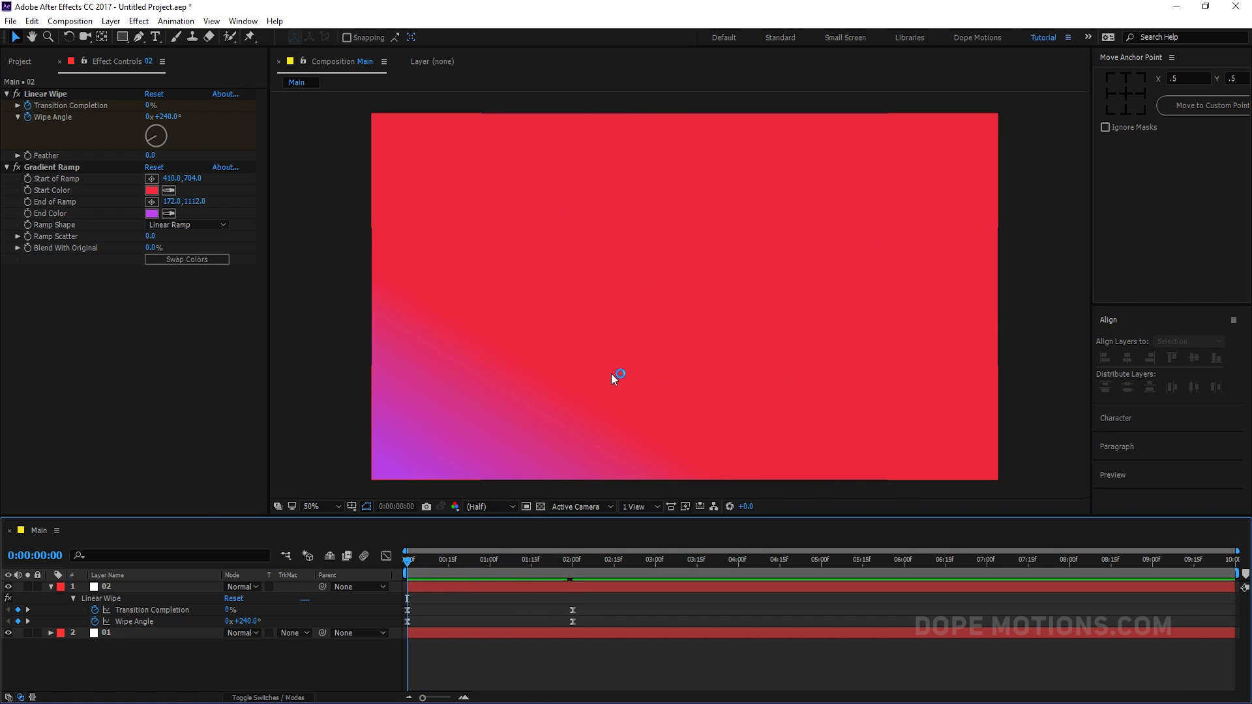
Step: Give layer 02's Gradient Ramp 20 Ramp Scatter and 20% Blend With Original
{"action": "left_click", "coordinate": [161, 587]}
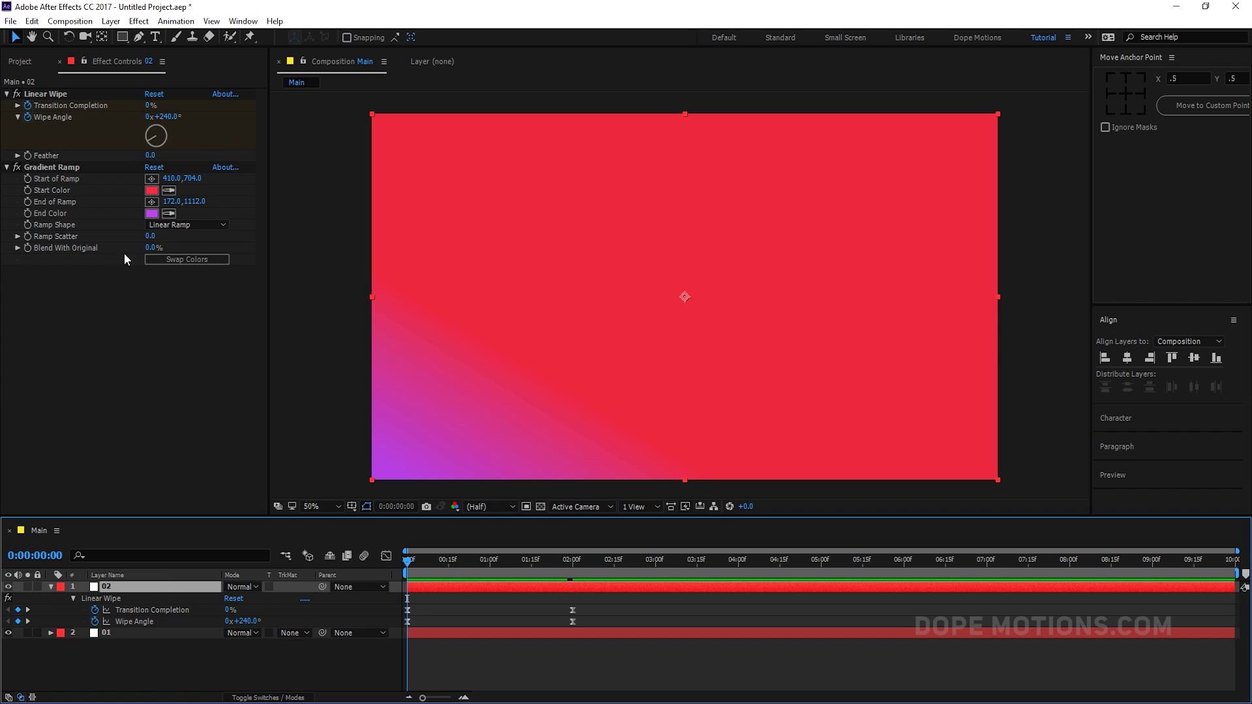
{"action": "left_click", "coordinate": [151, 236]}
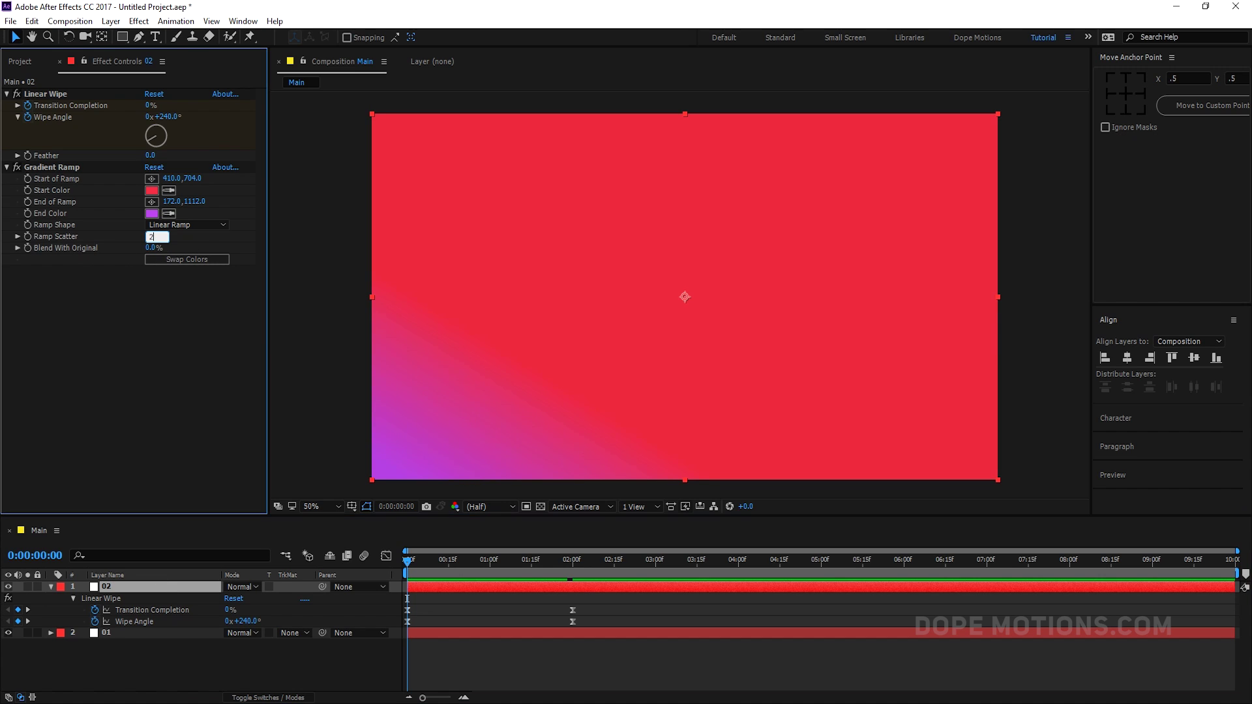
{"action": "type", "text": "20"}
{"action": "key", "text": "Return"}
{"action": "left_click", "coordinate": [150, 248]}
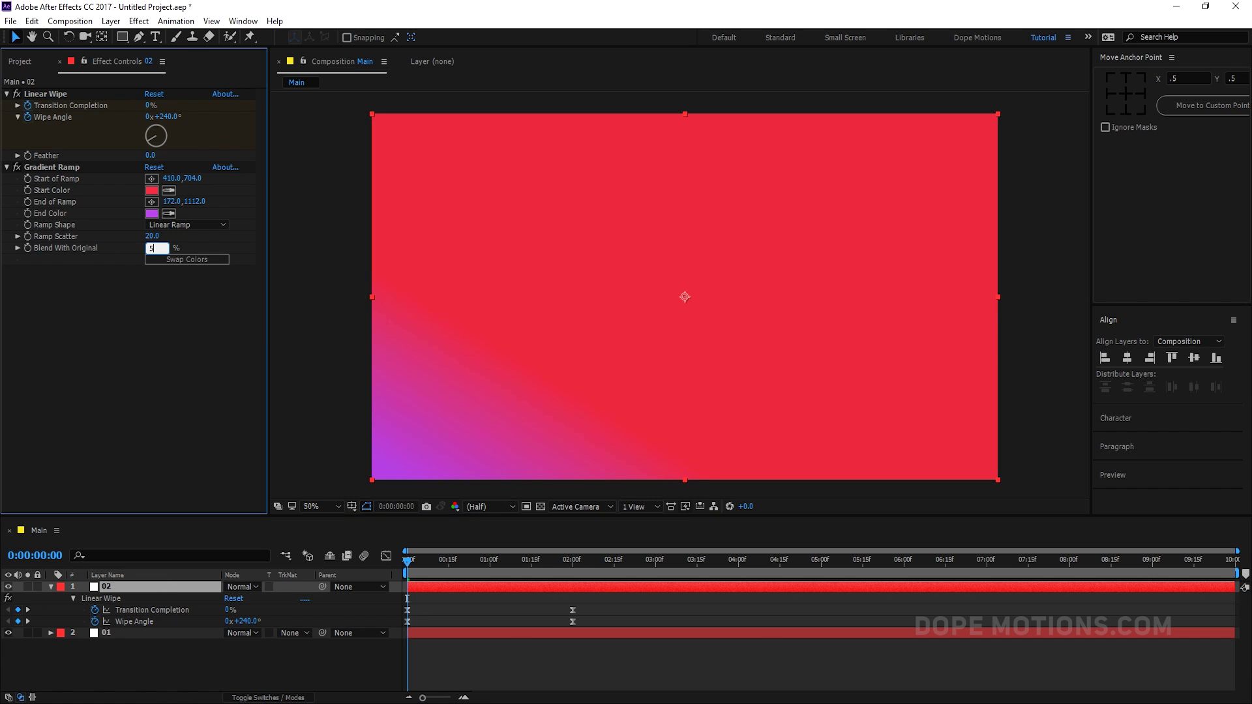
{"action": "type", "text": "50"}
{"action": "key", "text": "Return"}
{"action": "left_click", "coordinate": [154, 249]}
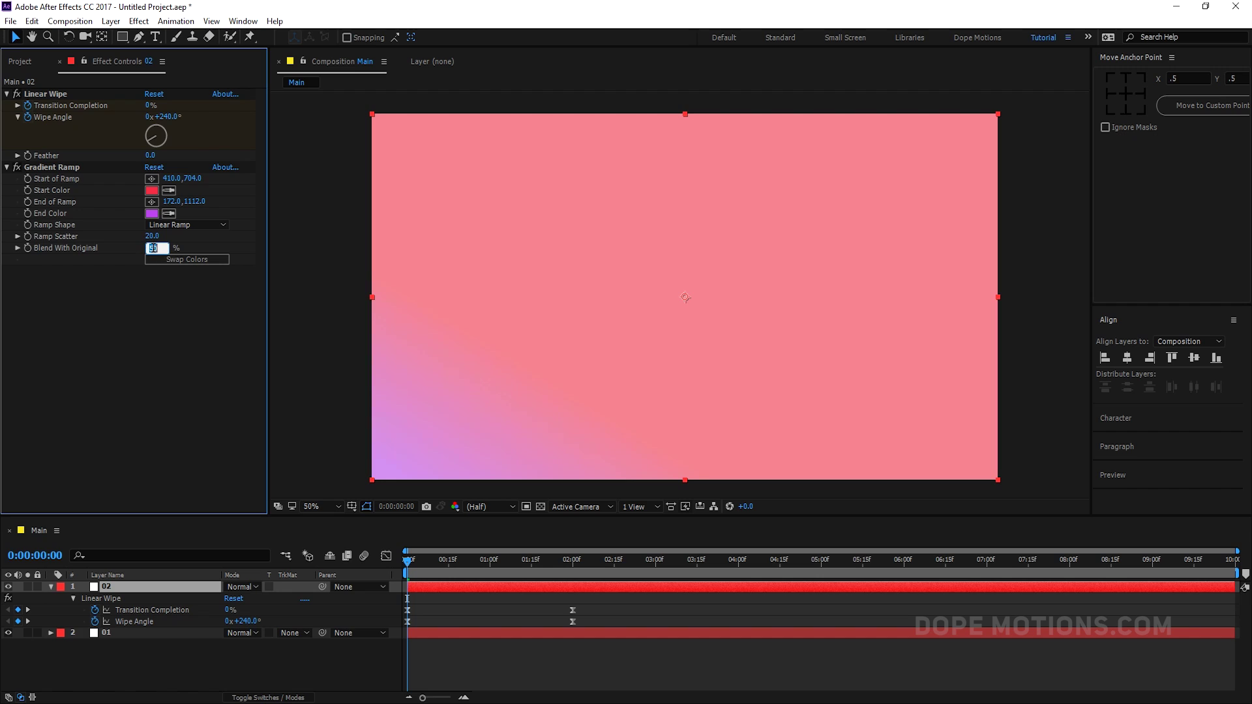
{"action": "type", "text": "20"}
{"action": "key", "text": "Return"}
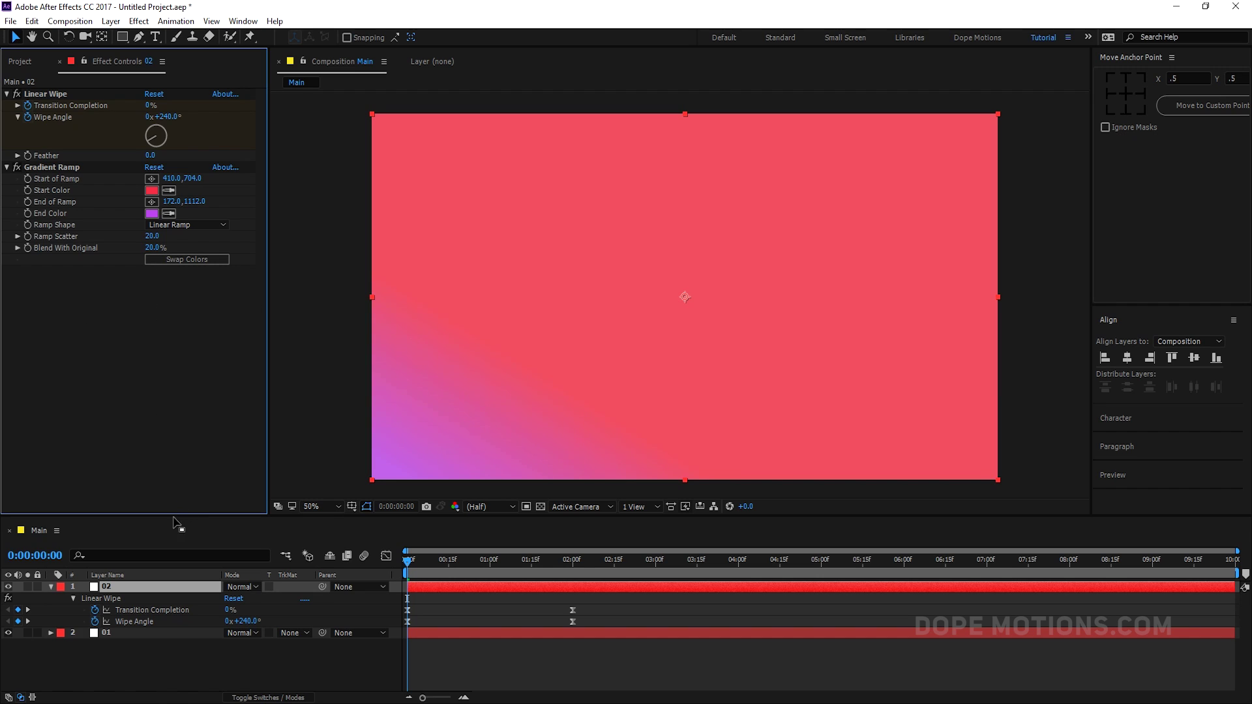
Step: Set layer 01's Blend With Original to 20% and preview the wipes to 0:00:00:22
{"action": "left_click", "coordinate": [119, 633]}
{"action": "left_click", "coordinate": [151, 236]}
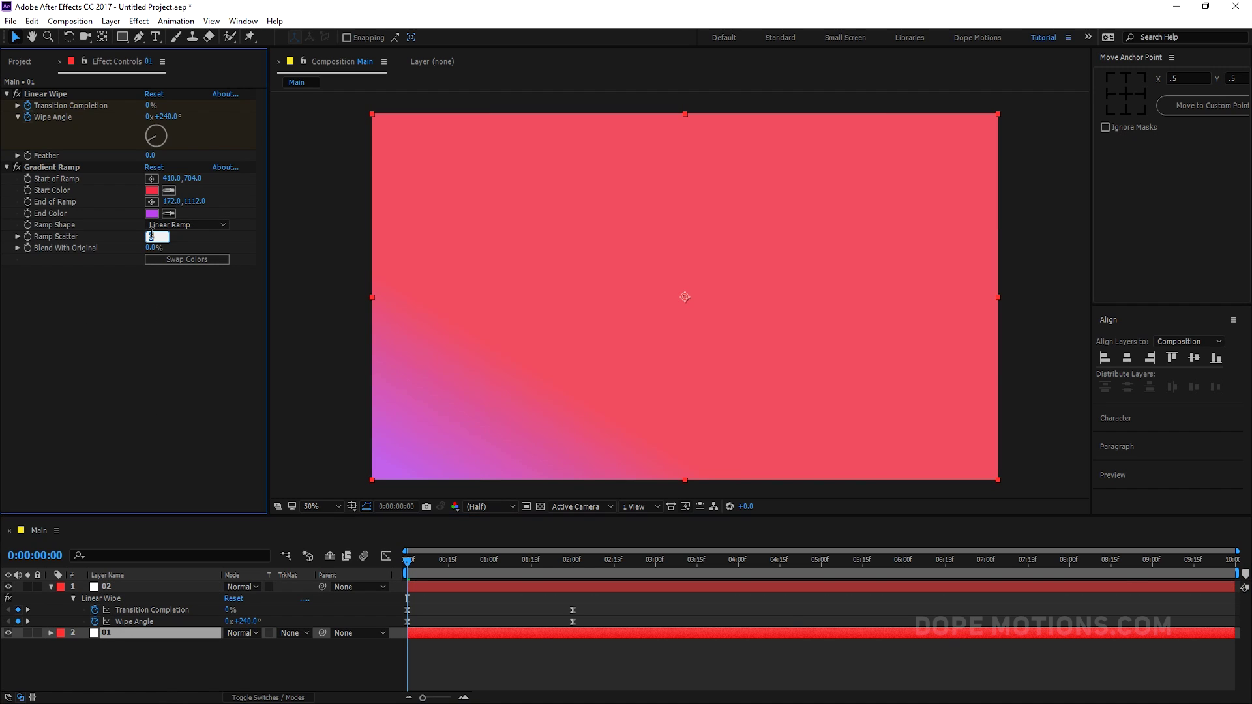
{"action": "left_click", "coordinate": [153, 249]}
{"action": "type", "text": "20"}
{"action": "key", "text": "Return"}
{"action": "mouse_move", "coordinate": [435, 560]}
{"action": "left_mouse_down"}
{"action": "mouse_move", "coordinate": [514, 566]}
{"action": "mouse_move", "coordinate": [454, 561]}
{"action": "left_mouse_up"}
Step: Swap layer 02's gradient colours and reposition its ramp start and end points
{"action": "left_click", "coordinate": [111, 587]}
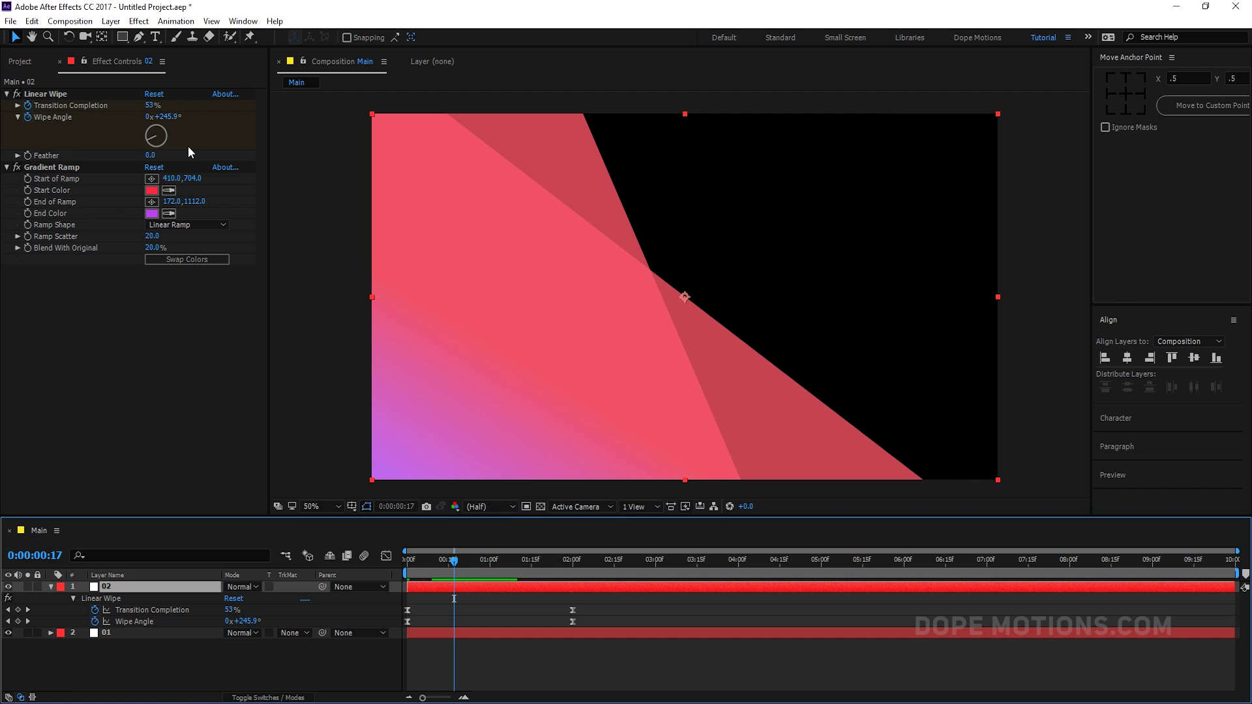
{"action": "left_click", "coordinate": [50, 167]}
{"action": "left_click_drag", "start_coordinate": [508, 351], "coordinate": [603, 307]}
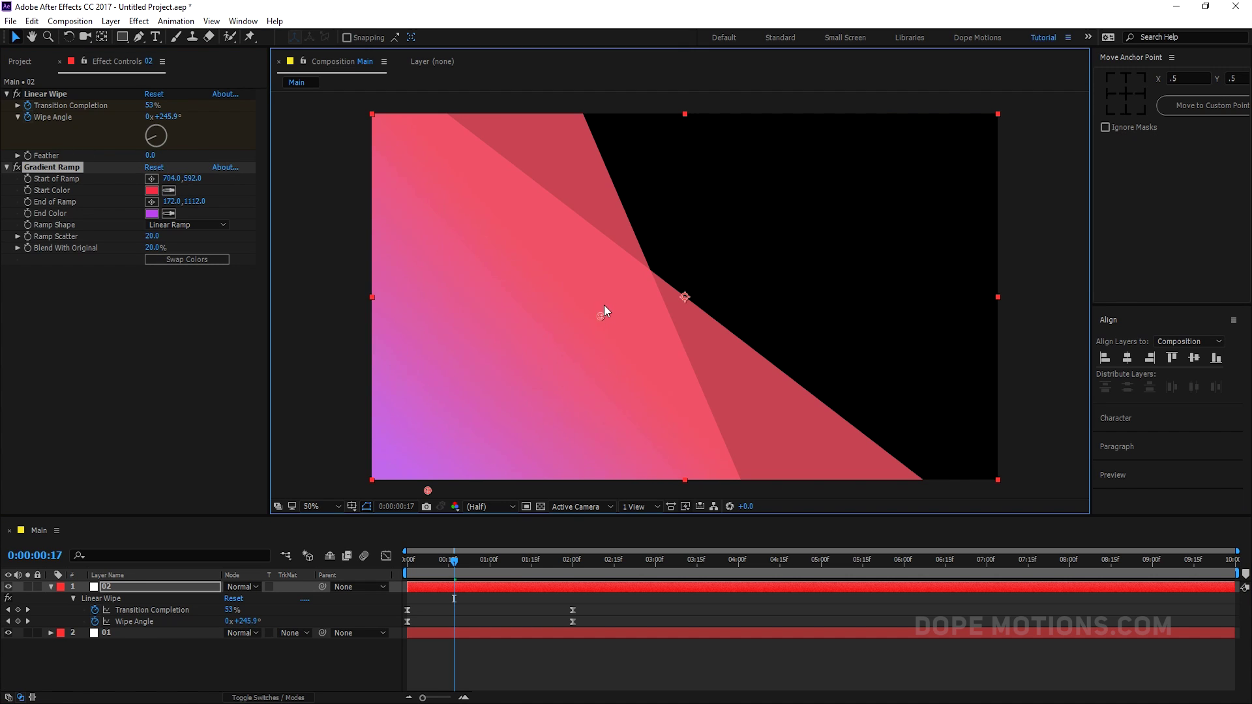
{"action": "left_click", "coordinate": [185, 259]}
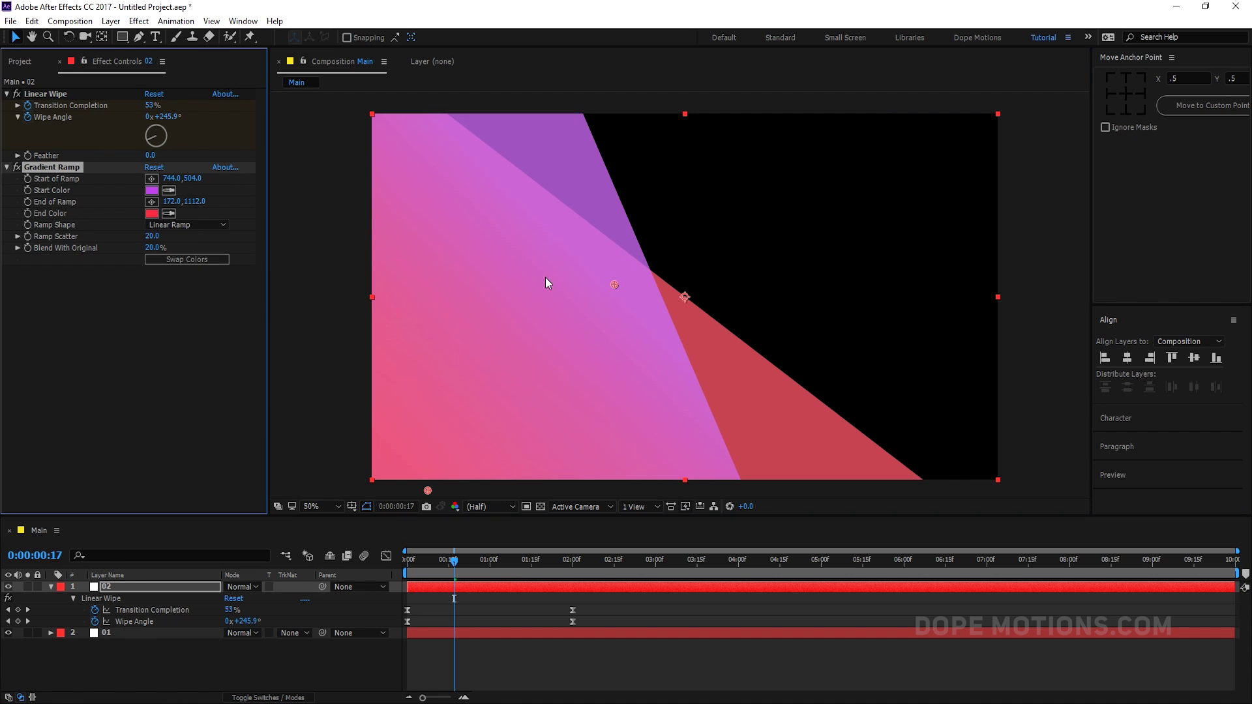
{"action": "left_click_drag", "start_coordinate": [615, 285], "coordinate": [617, 284]}
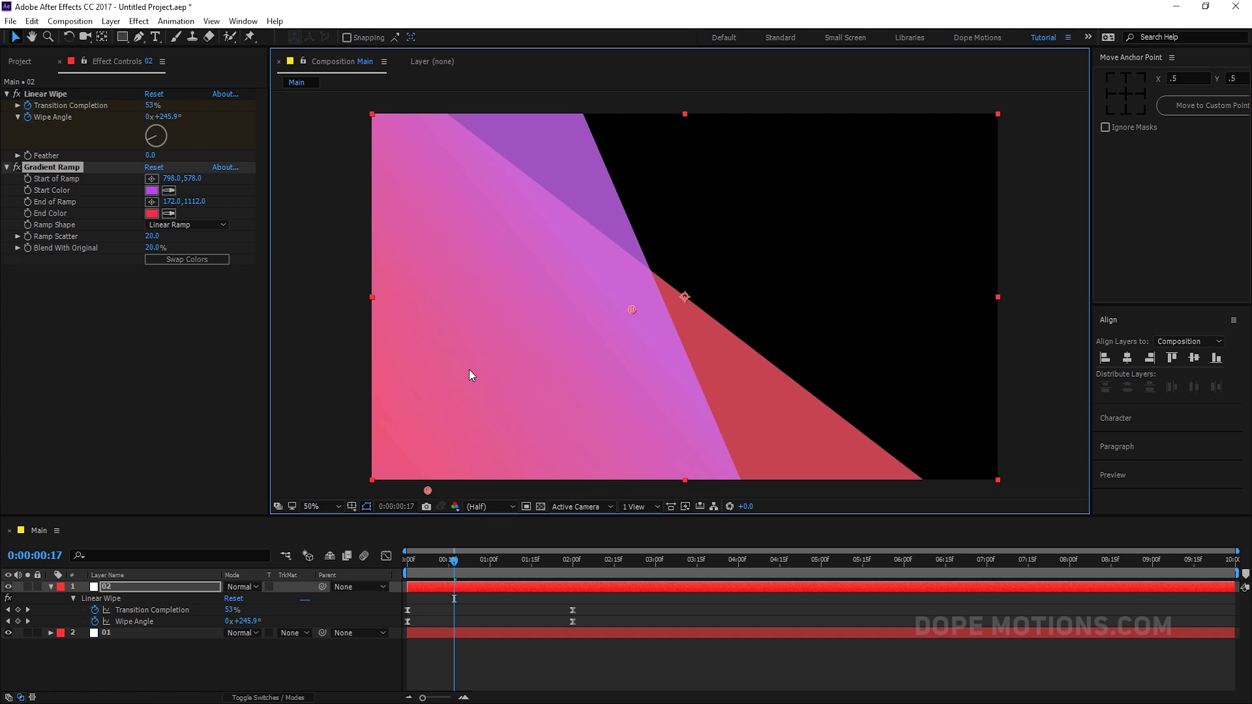
{"action": "mouse_move", "coordinate": [403, 494]}
{"action": "left_mouse_down"}
{"action": "mouse_move", "coordinate": [437, 442]}
{"action": "mouse_move", "coordinate": [399, 472]}
{"action": "left_mouse_up"}
{"action": "left_click", "coordinate": [472, 651]}
{"action": "mouse_move", "coordinate": [453, 559]}
{"action": "left_mouse_down"}
{"action": "mouse_move", "coordinate": [414, 561]}
{"action": "mouse_move", "coordinate": [581, 556]}
{"action": "mouse_move", "coordinate": [540, 544]}
{"action": "mouse_move", "coordinate": [437, 553]}
{"action": "mouse_move", "coordinate": [508, 557]}
{"action": "mouse_move", "coordinate": [446, 559]}
{"action": "left_mouse_up"}
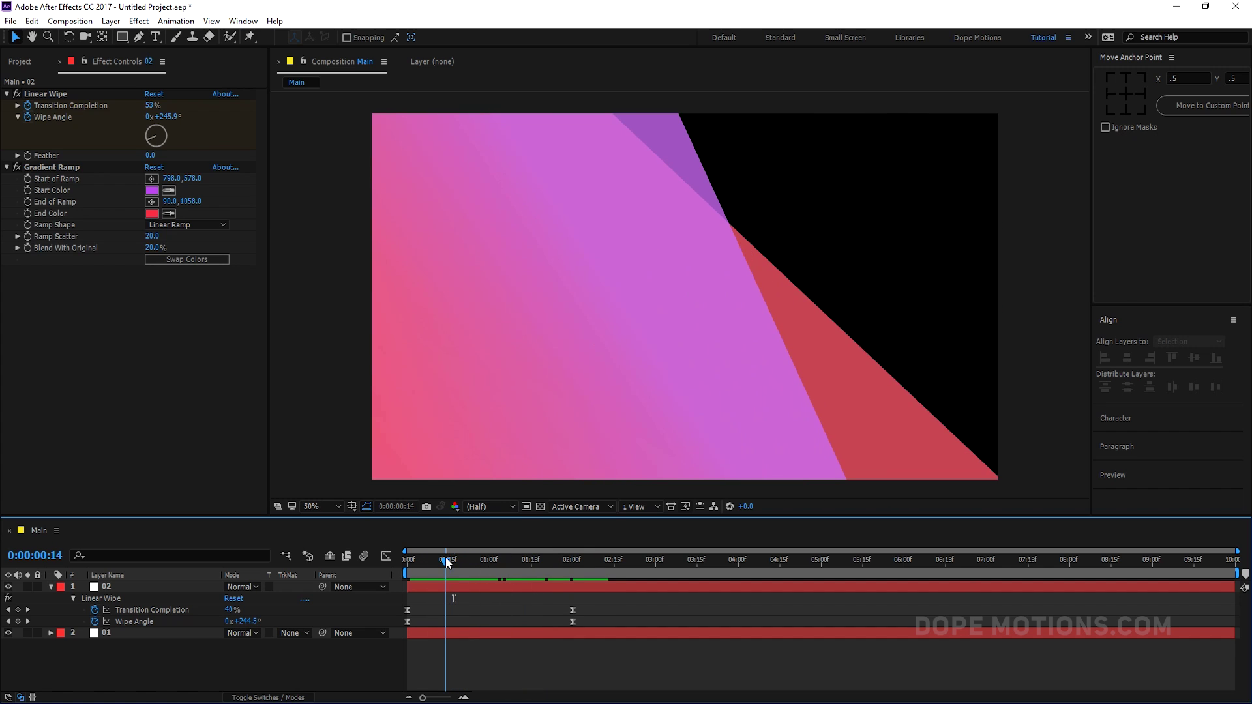
Step: Set Blend With Original to 10% on layers 02 and 01, then preview the wipes
{"action": "left_click", "coordinate": [152, 248]}
{"action": "key", "text": "Return"}
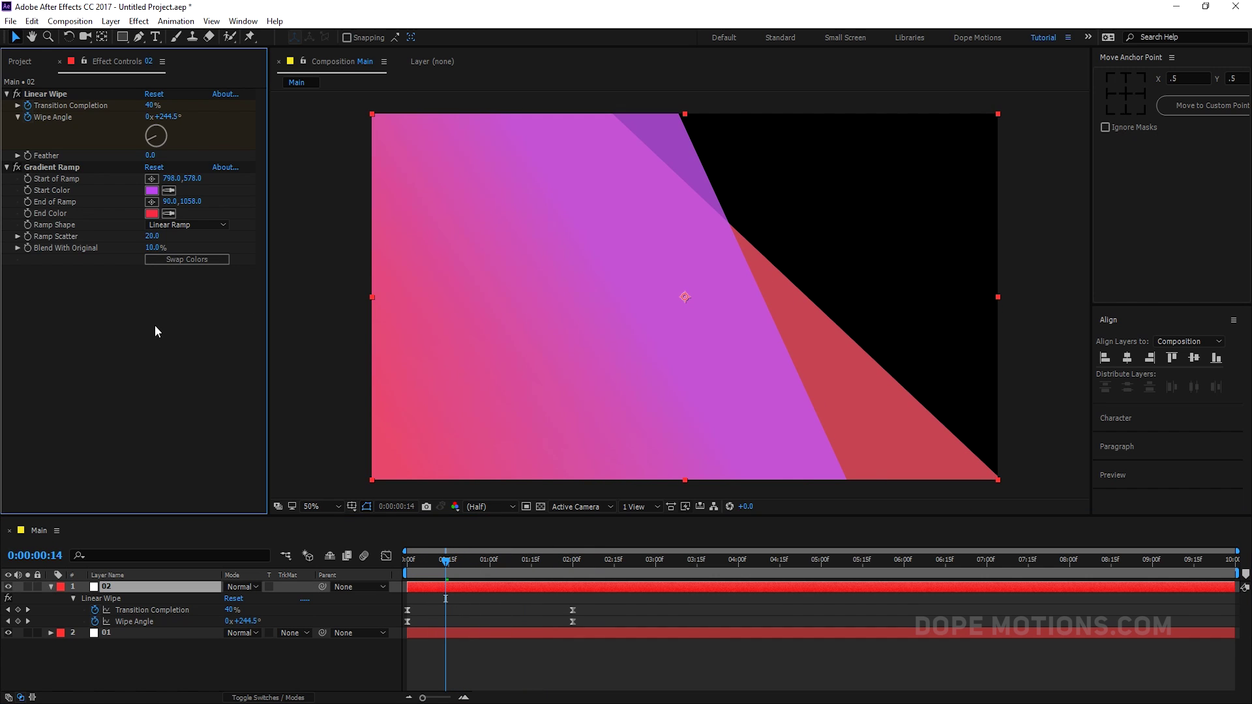
{"action": "left_click", "coordinate": [118, 633]}
{"action": "left_click", "coordinate": [152, 248]}
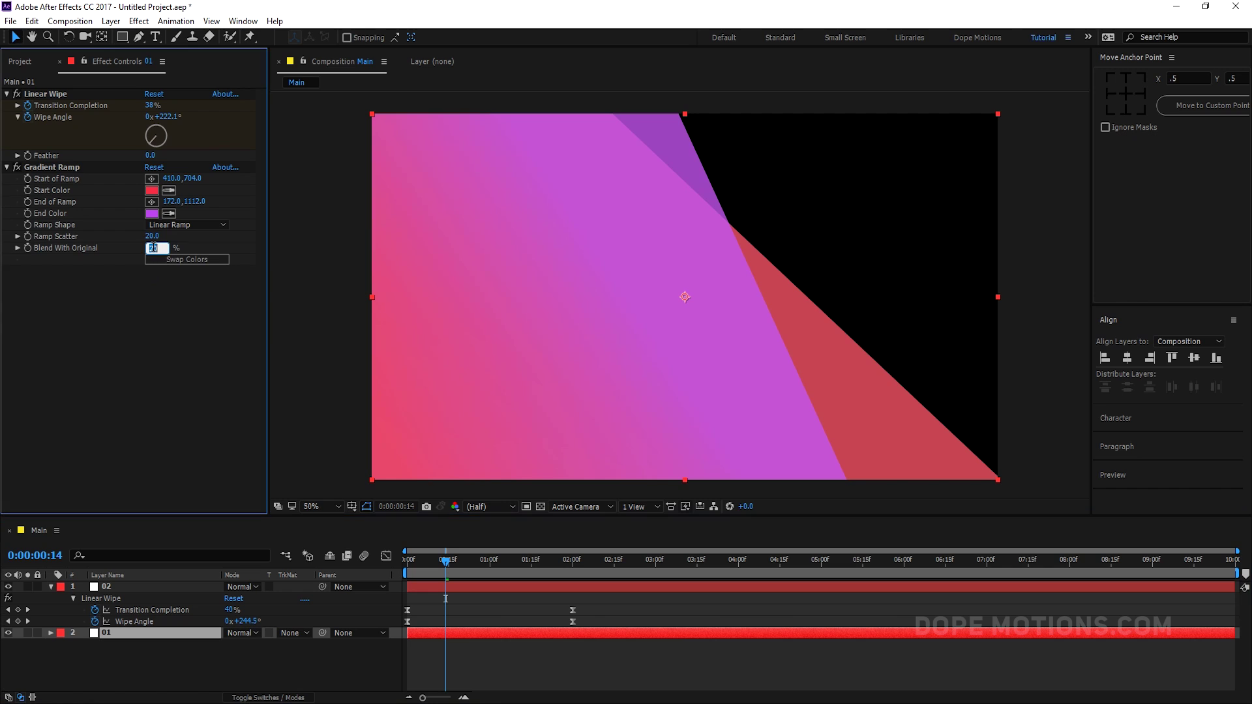
{"action": "key", "text": "Return"}
{"action": "left_click_drag", "start_coordinate": [496, 565], "coordinate": [523, 562]}
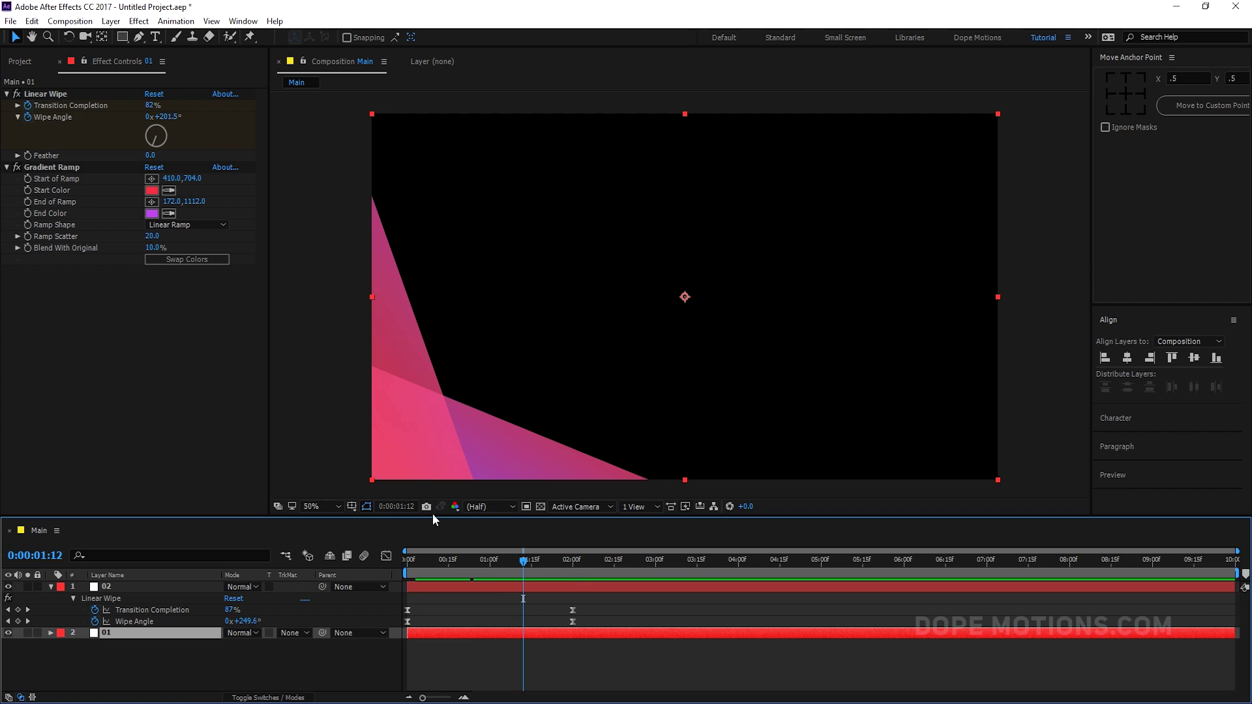
Step: Duplicate layer 02 as layer 03 and show its wipe keyframes at 2 seconds
{"action": "left_click", "coordinate": [52, 587]}
{"action": "left_click", "coordinate": [107, 622]}
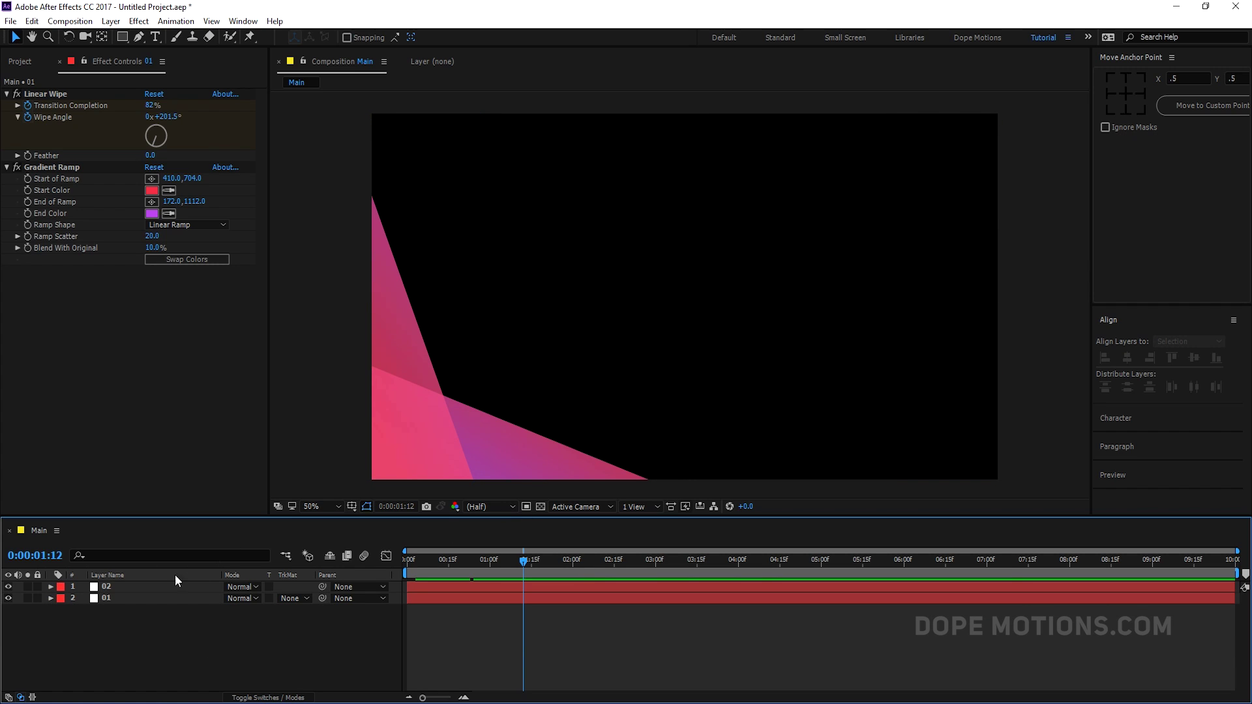
{"action": "left_click", "coordinate": [107, 586]}
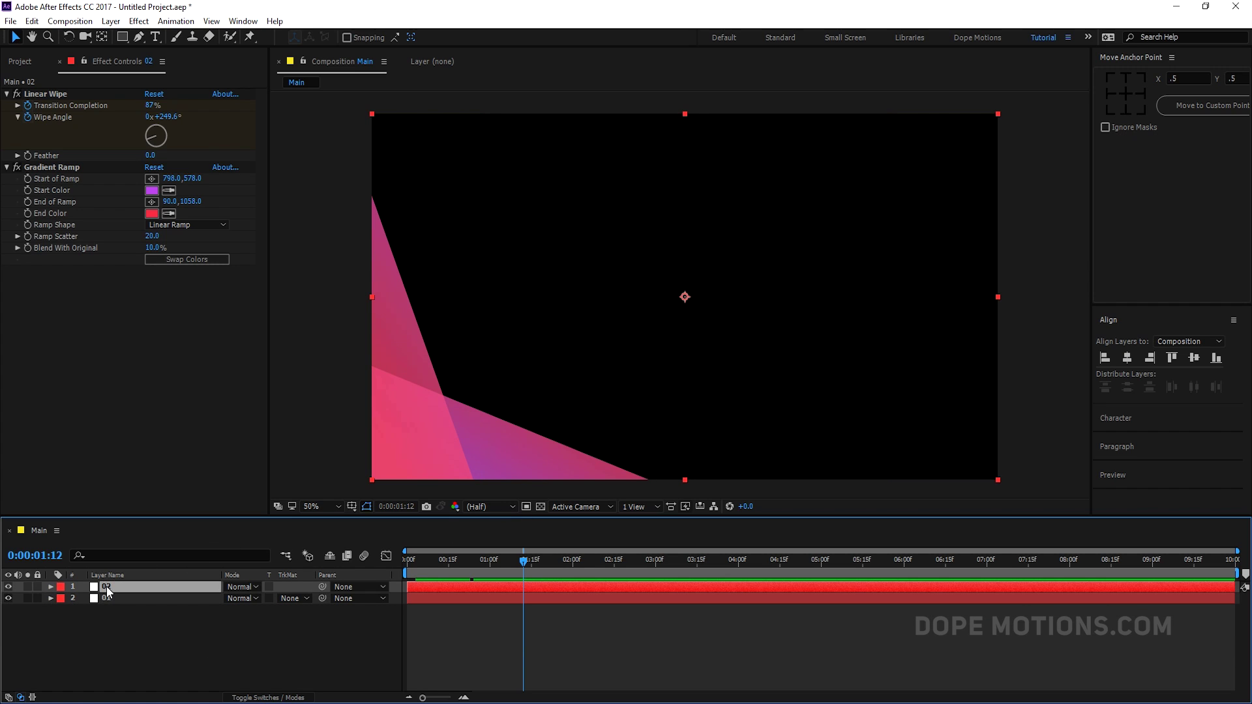
{"action": "key", "text": "ctrl+d"}
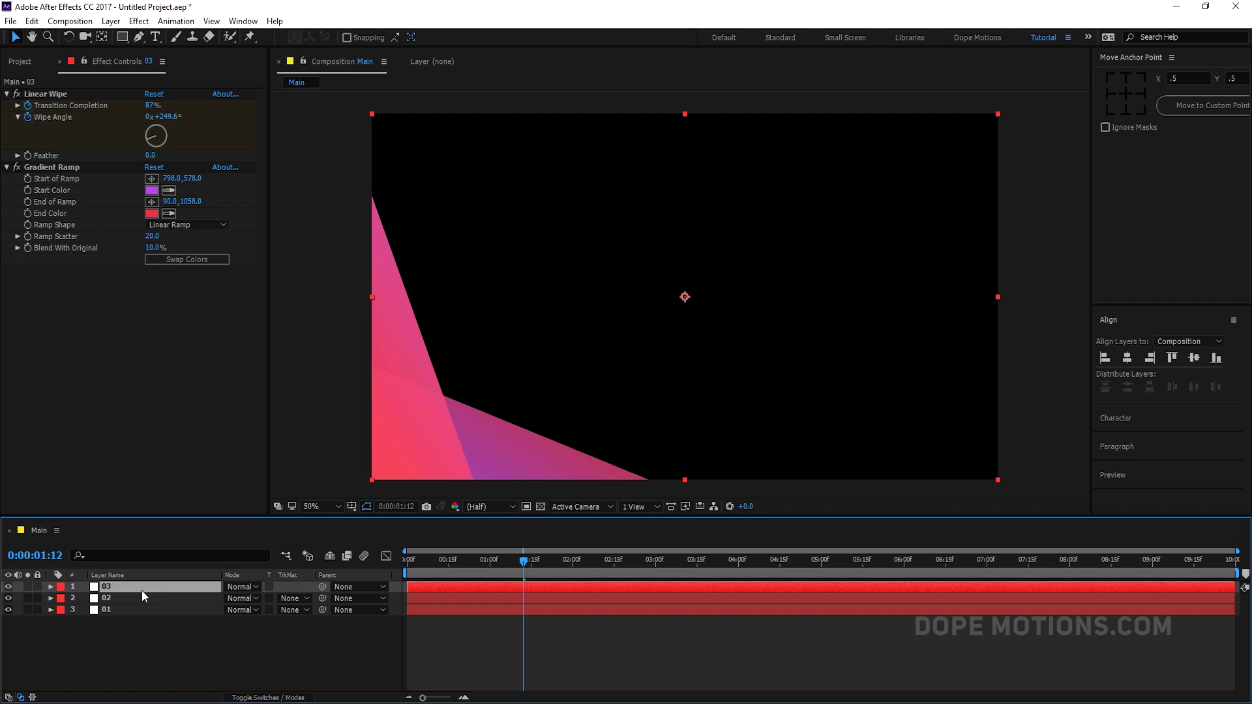
{"action": "key", "text": "u"}
{"action": "left_click", "coordinate": [573, 562]}
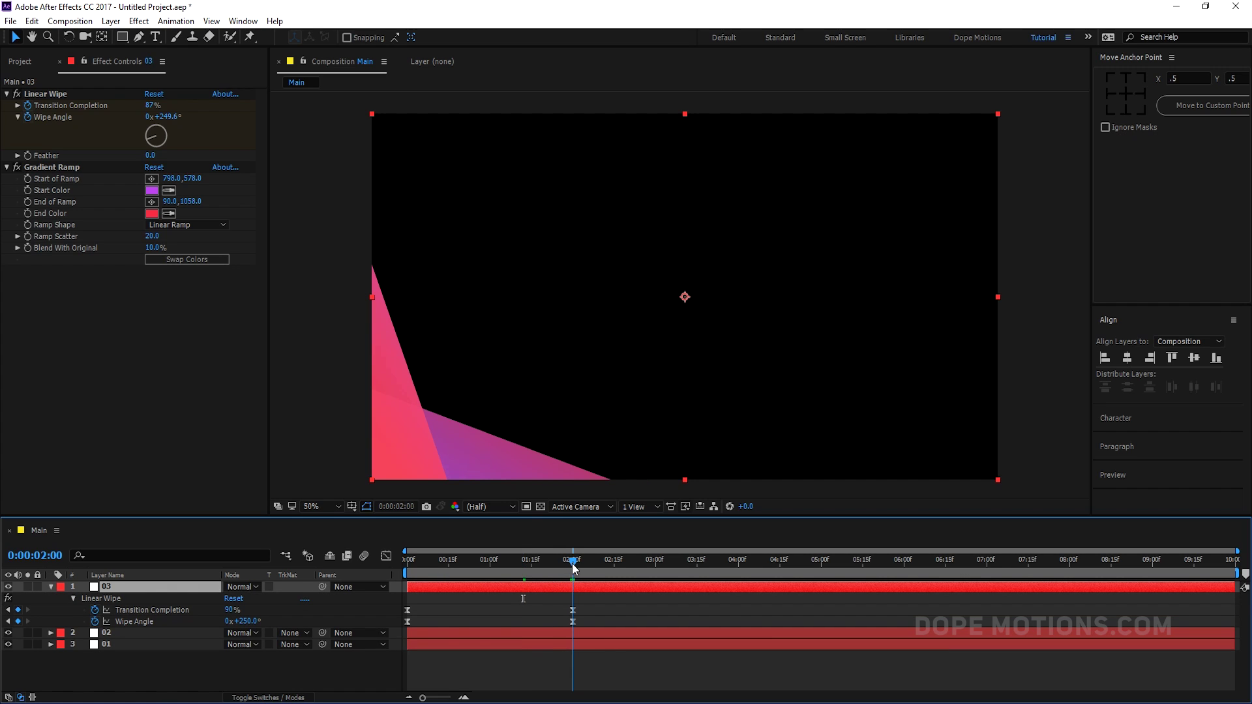
Step: Set layer 03's Transition Completion to 90% and try Wipe Angles of 180° and 200°
{"action": "left_click_drag", "start_coordinate": [231, 609], "coordinate": [233, 608]}
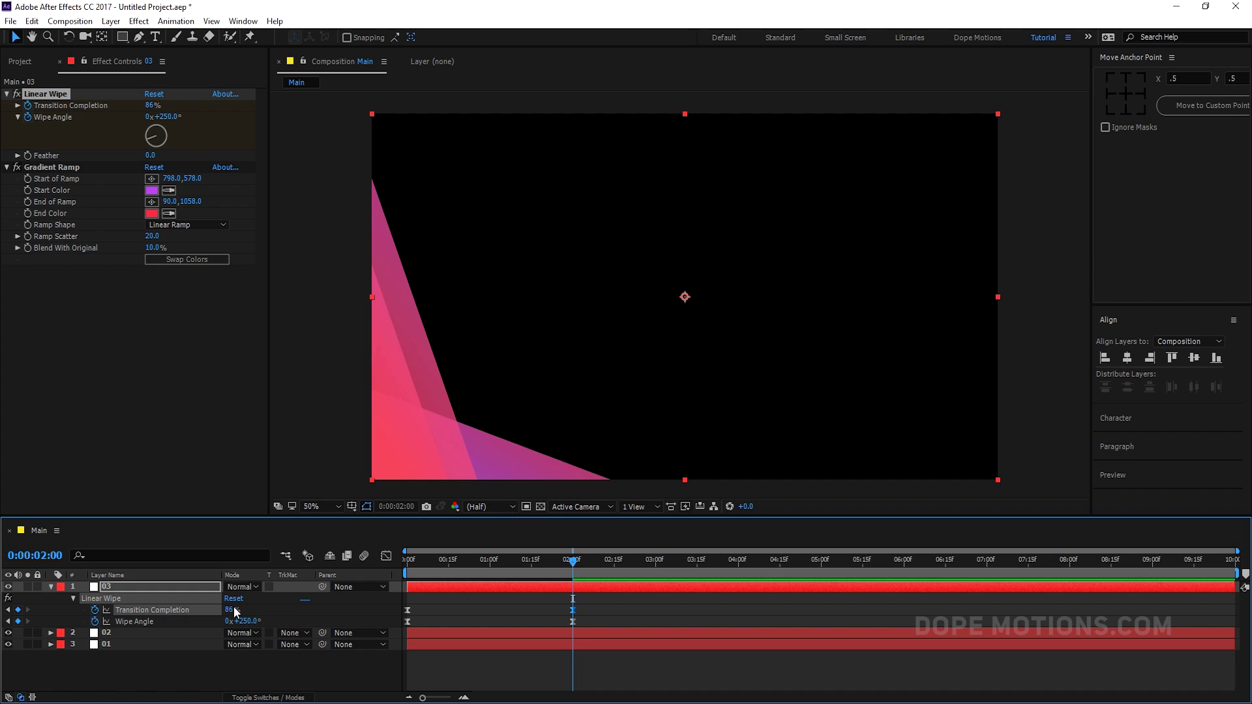
{"action": "left_click", "coordinate": [232, 610]}
{"action": "type", "text": "90"}
{"action": "key", "text": "Return"}
{"action": "left_click_drag", "start_coordinate": [247, 621], "coordinate": [204, 619]}
{"action": "left_click", "coordinate": [245, 621]}
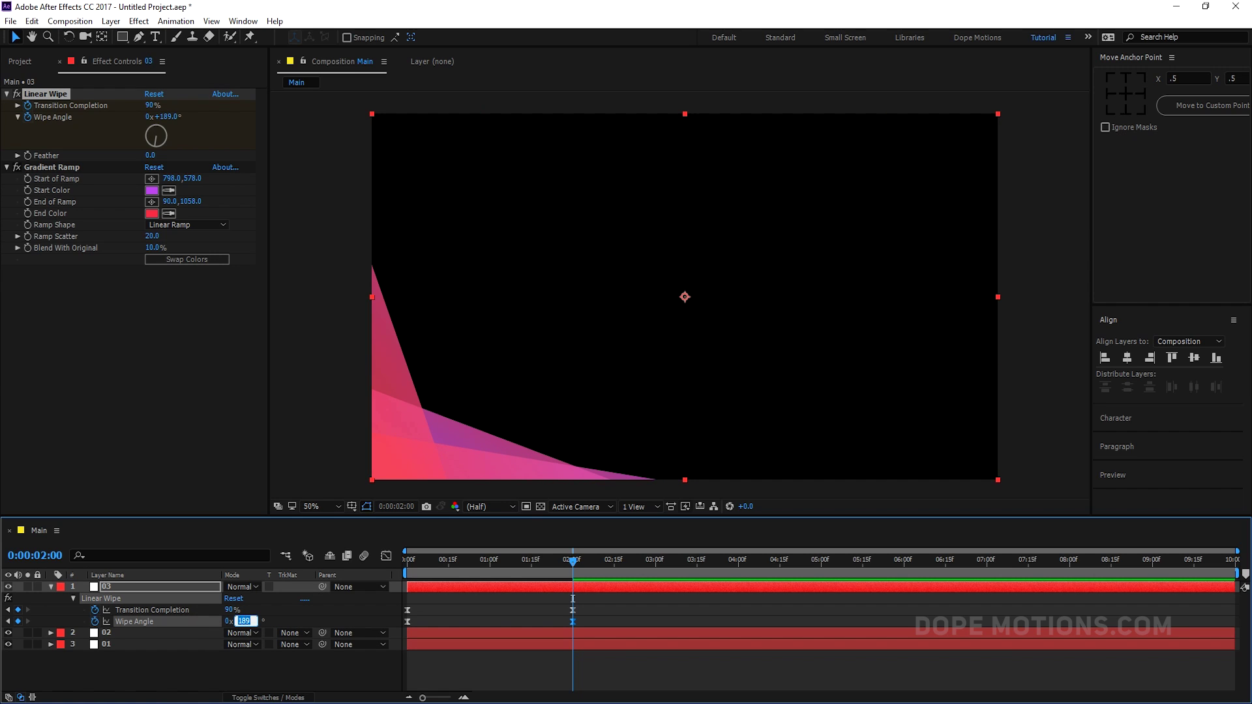
{"action": "type", "text": "180"}
{"action": "left_click", "coordinate": [268, 671]}
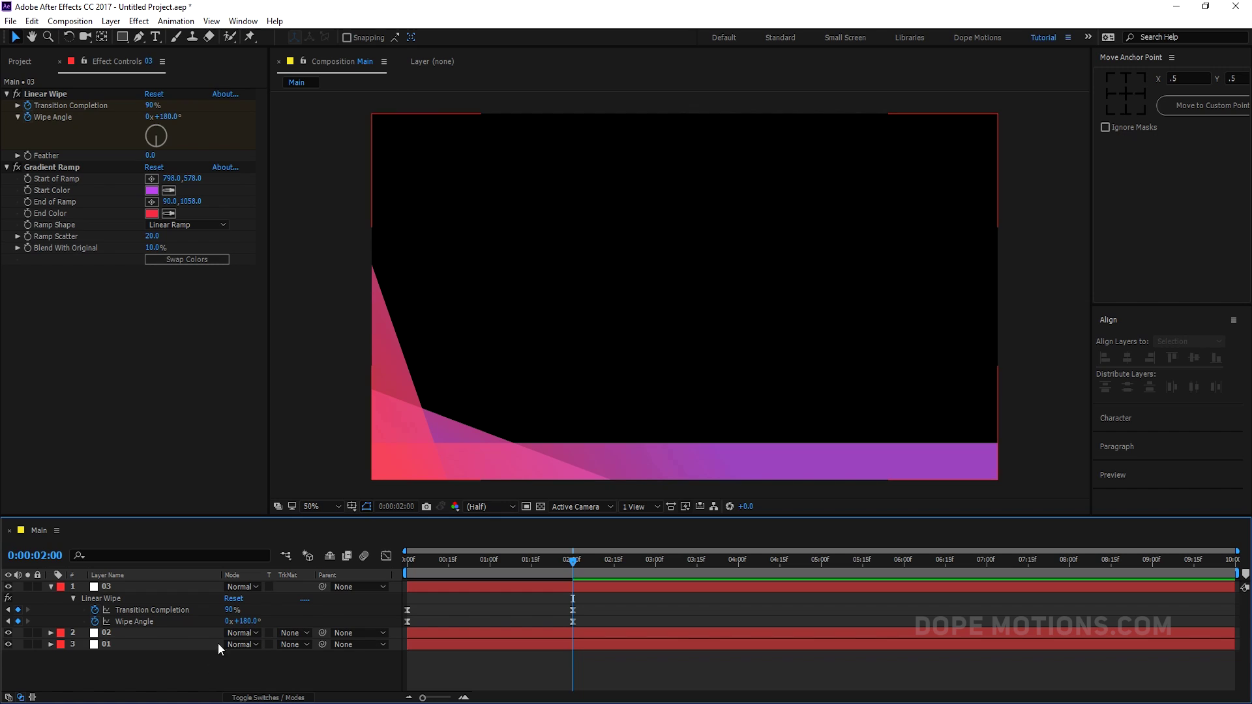
{"action": "left_click", "coordinate": [246, 621]}
{"action": "type", "text": "200"}
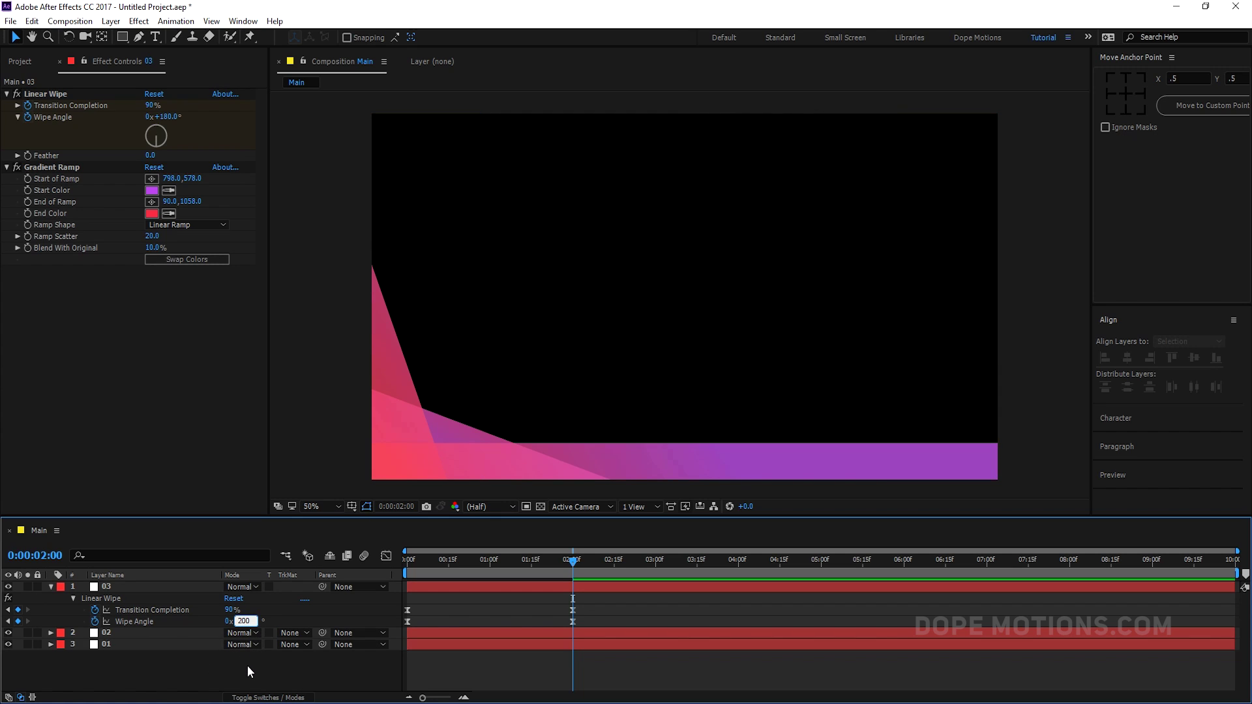
{"action": "left_click", "coordinate": [248, 665]}
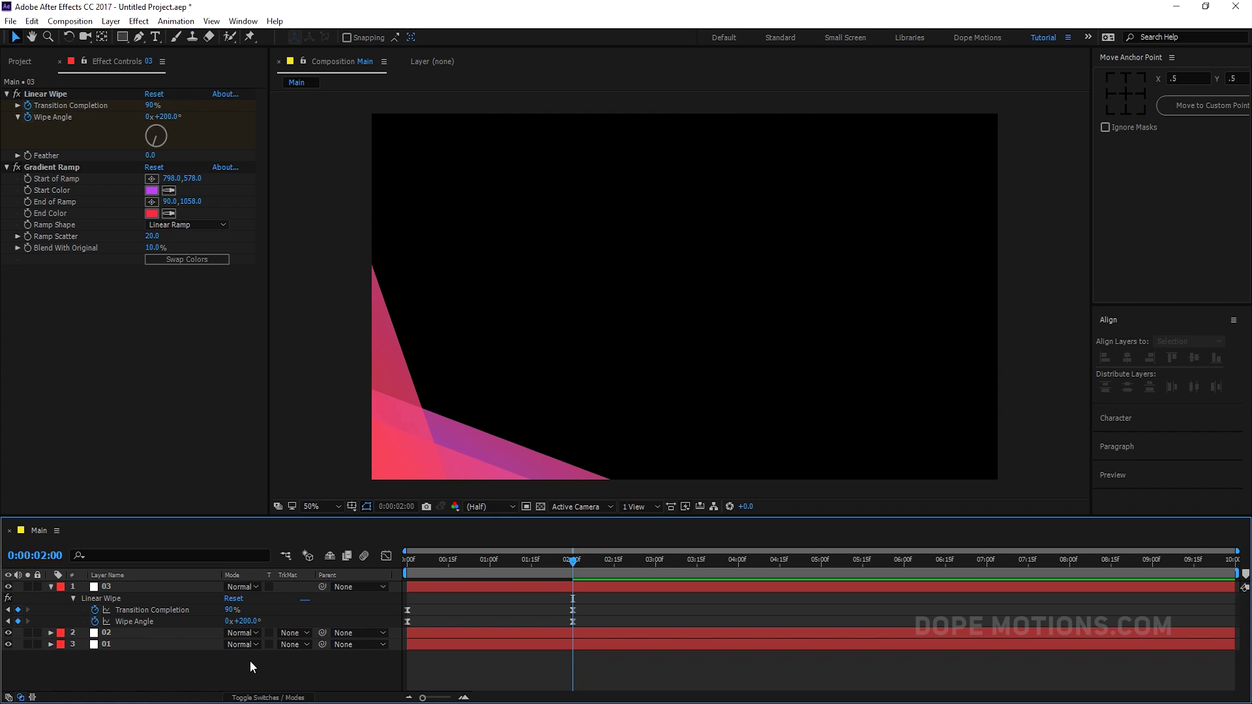
Step: Change layer 03's Transition Completion to 85% and try a 250° Wipe Angle
{"action": "left_click", "coordinate": [246, 624]}
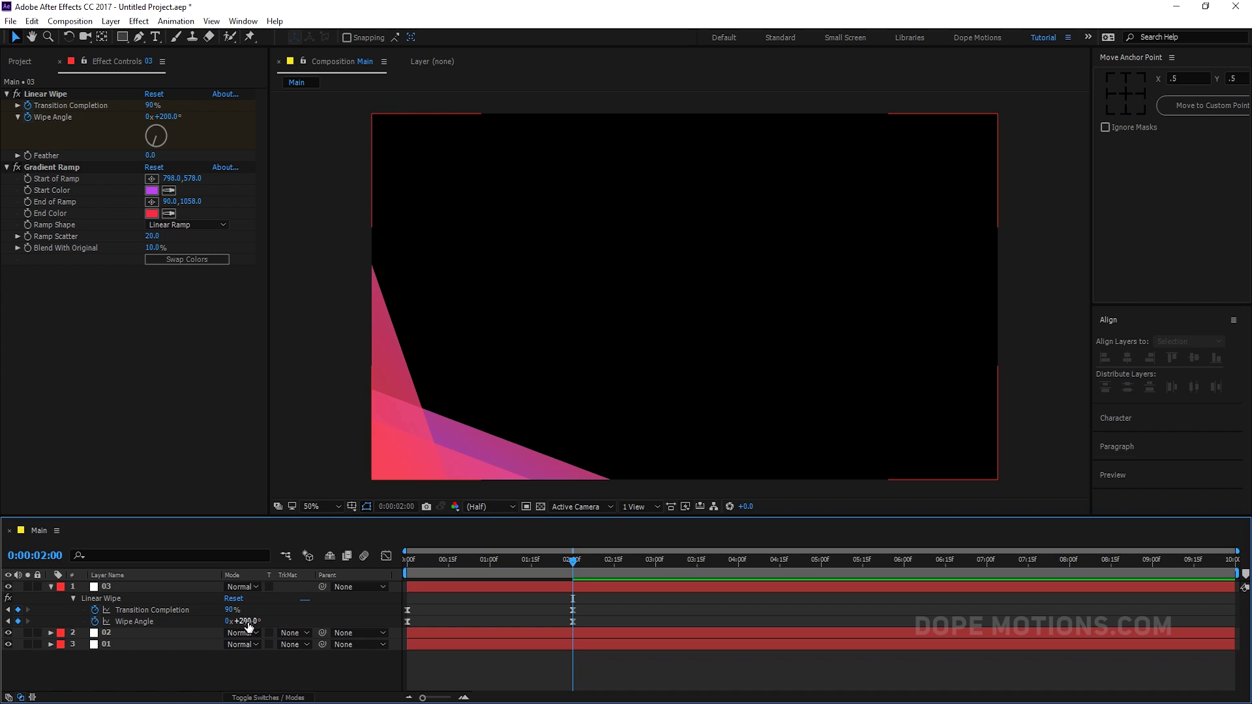
{"action": "mouse_move", "coordinate": [249, 626]}
{"action": "left_mouse_down"}
{"action": "mouse_move", "coordinate": [290, 621]}
{"action": "mouse_move", "coordinate": [265, 620]}
{"action": "left_mouse_up"}
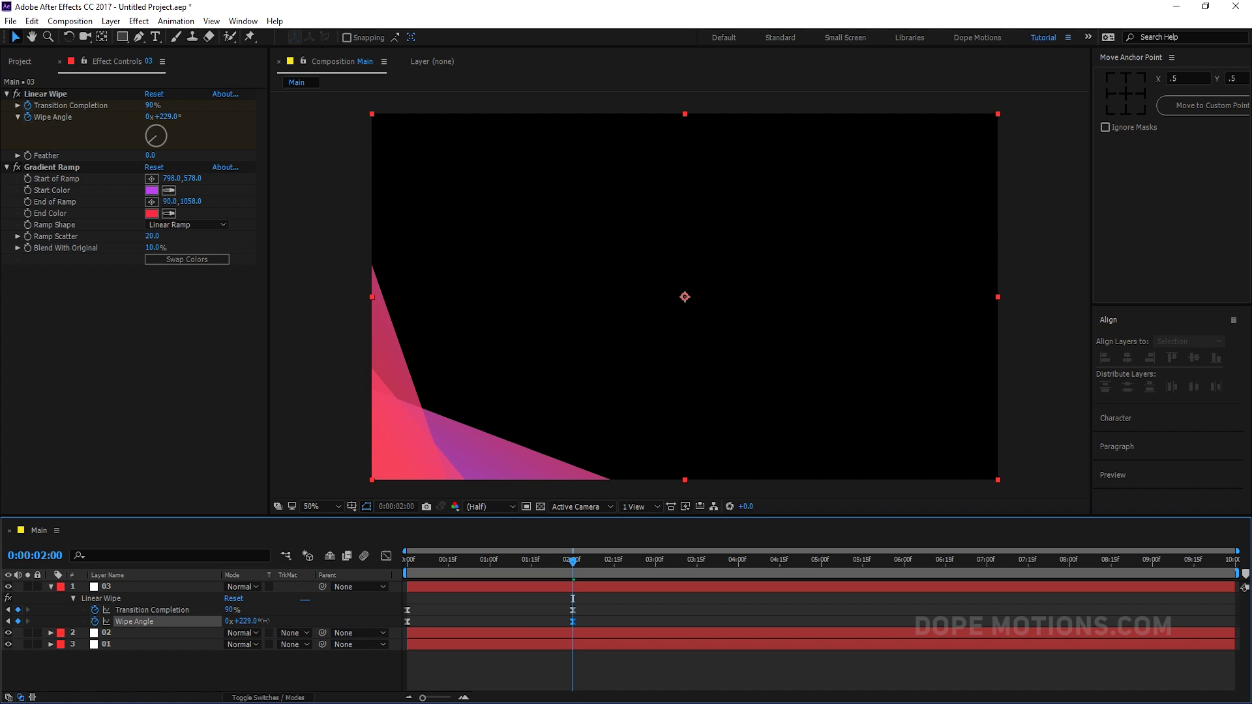
{"action": "left_click", "coordinate": [231, 610]}
{"action": "left_click", "coordinate": [231, 657]}
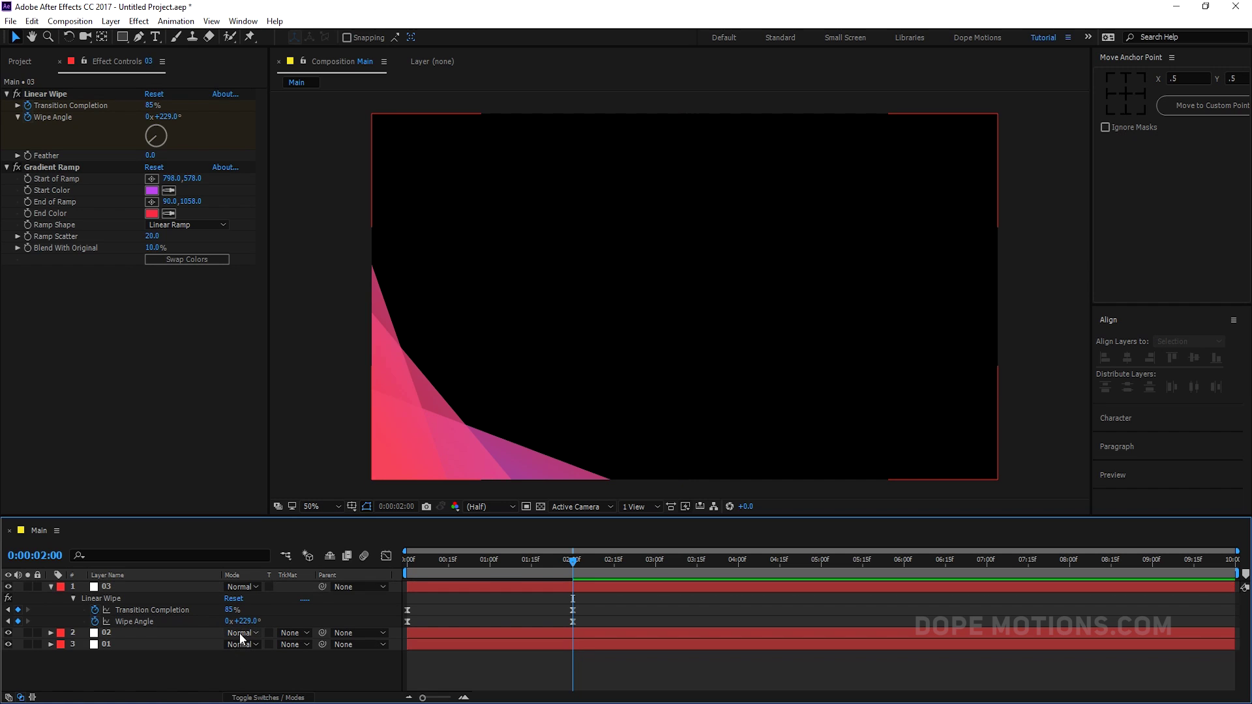
{"action": "left_click", "coordinate": [239, 621]}
{"action": "type", "text": "250"}
{"action": "left_click", "coordinate": [251, 661]}
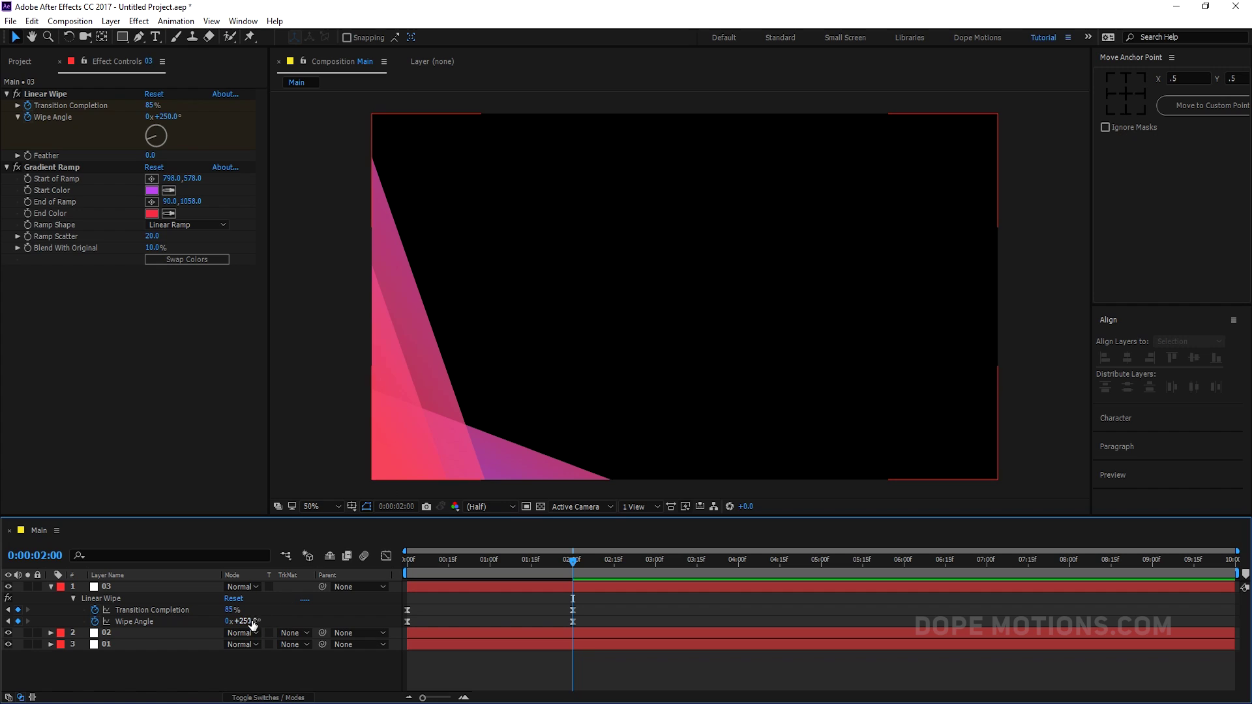
Step: Settle layer 03's 2-second Wipe Angle at 225°, undoing a mistyped 2250
{"action": "left_click_drag", "start_coordinate": [248, 621], "coordinate": [233, 621]}
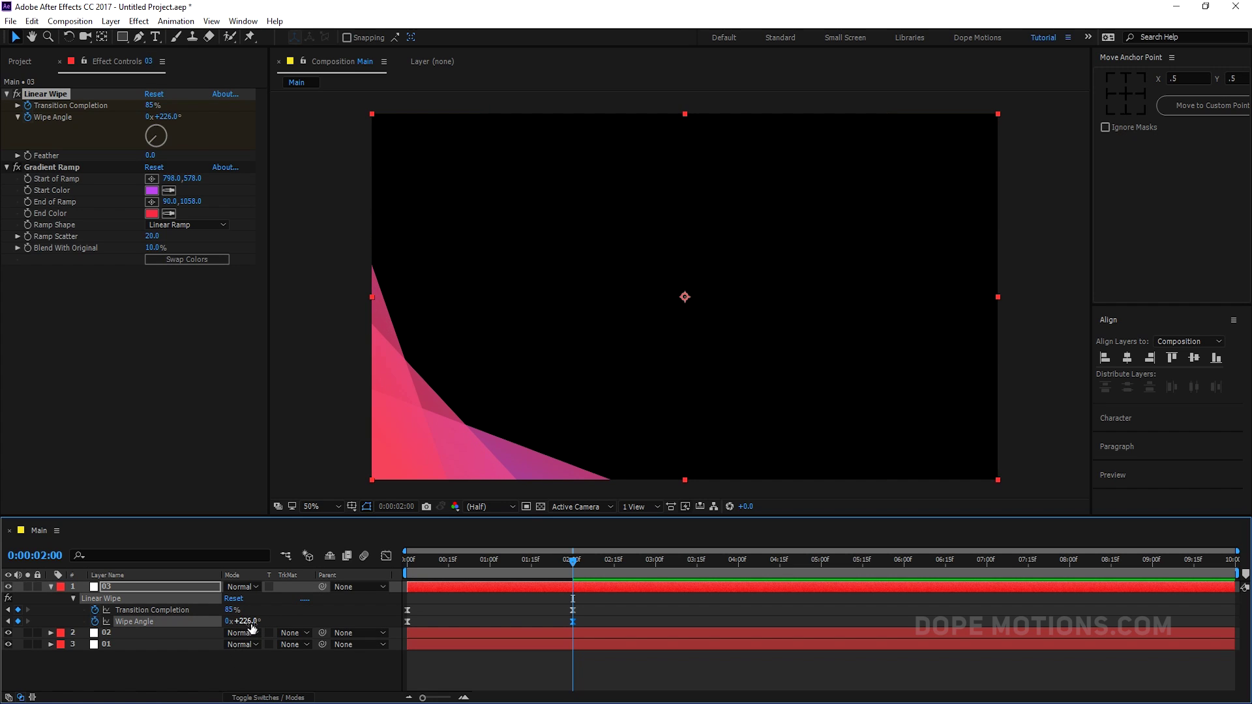
{"action": "left_click", "coordinate": [243, 621]}
{"action": "type", "text": "2250"}
{"action": "key", "text": "Return"}
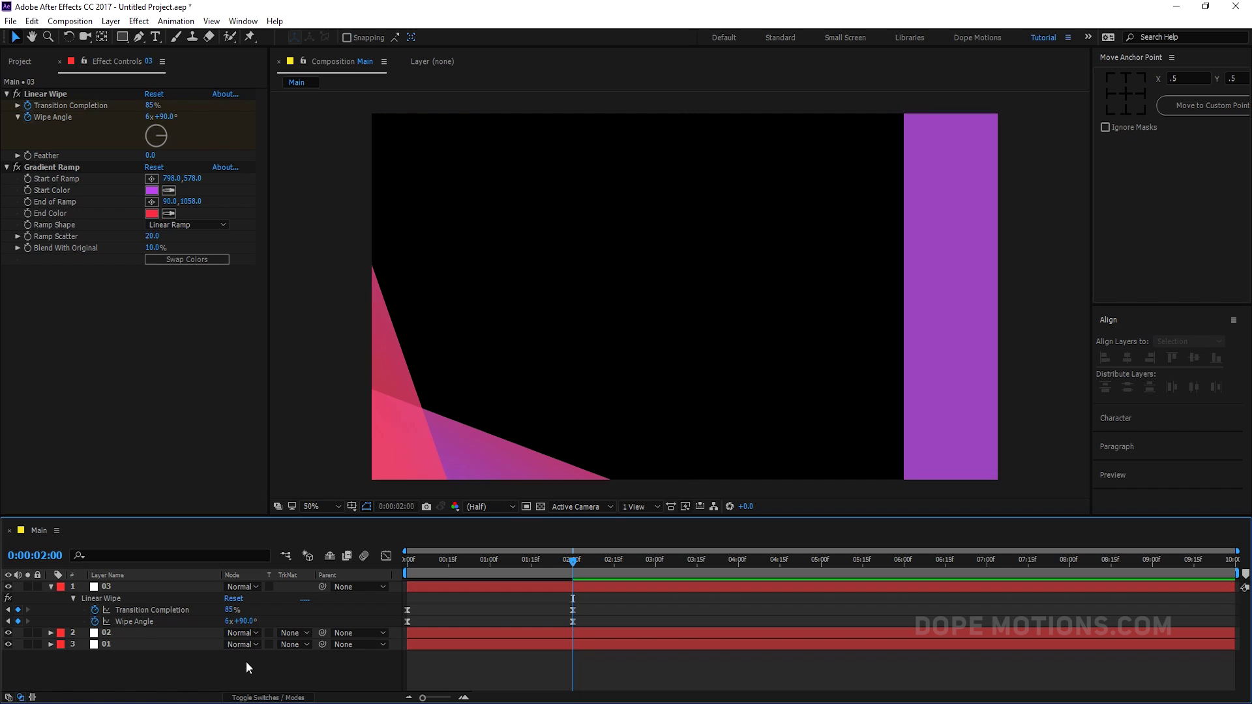
{"action": "left_click", "coordinate": [244, 620]}
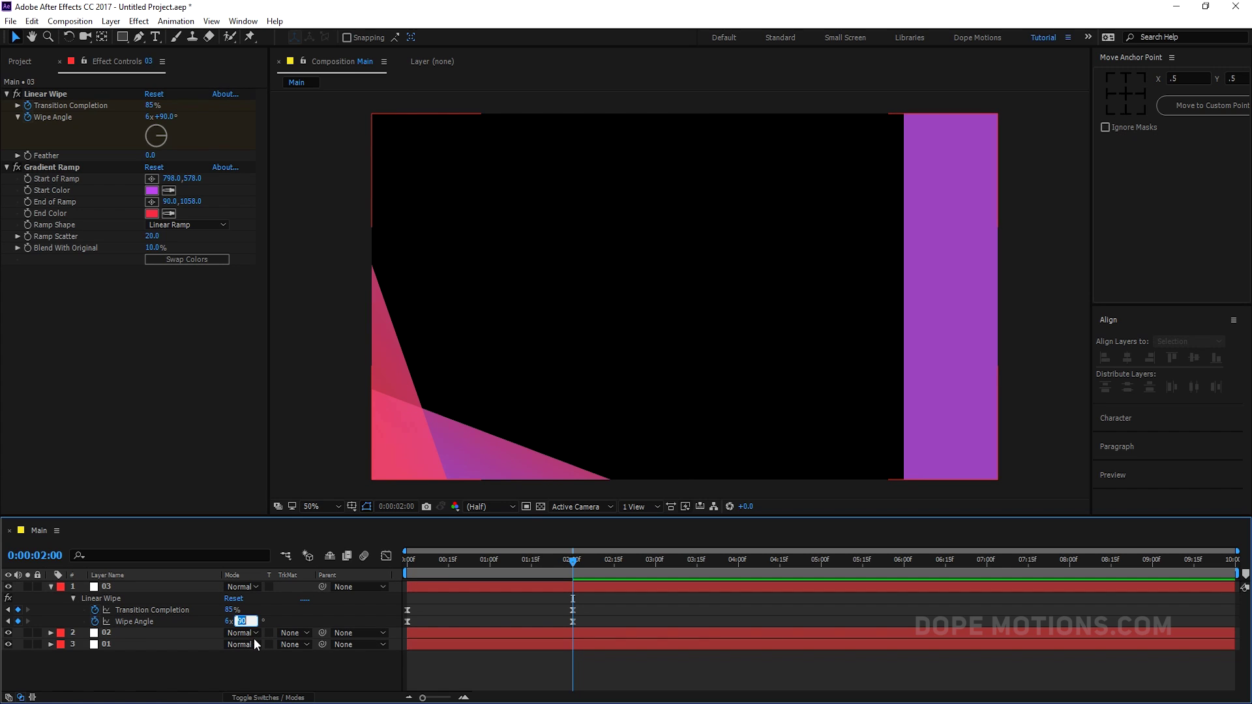
{"action": "key", "text": "ctrl+z"}
{"action": "left_click", "coordinate": [246, 622]}
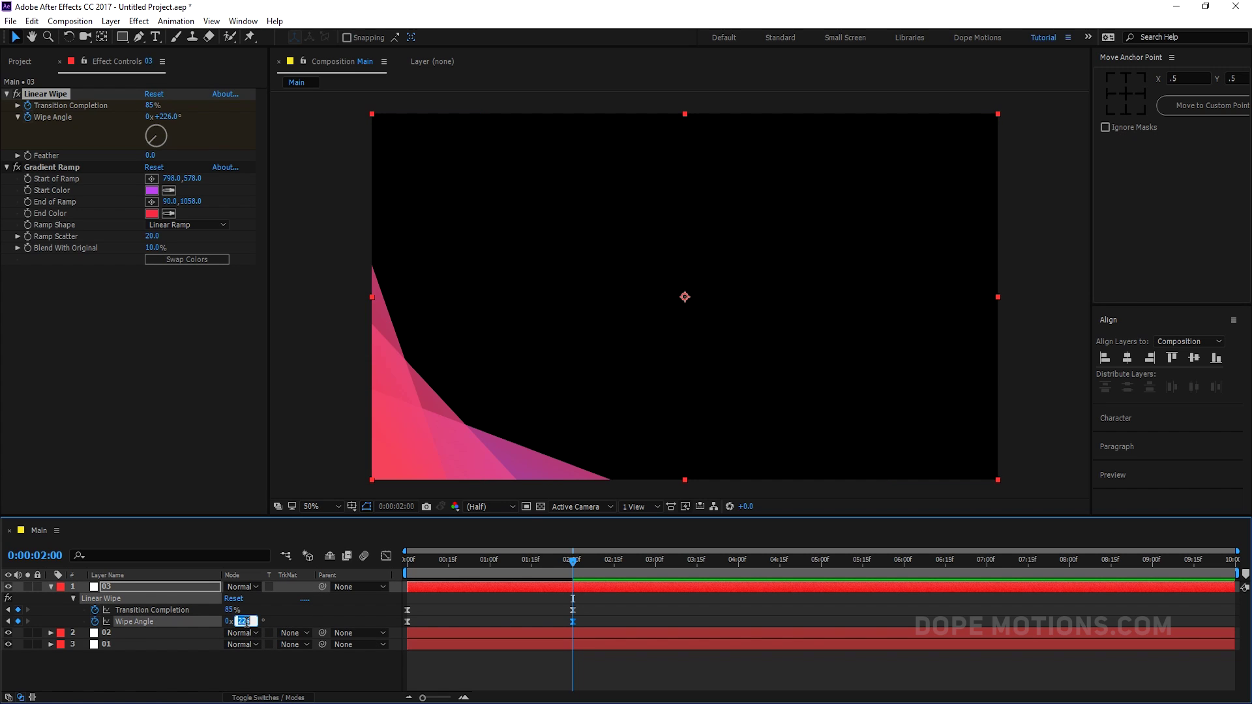
{"action": "type", "text": "225"}
{"action": "left_click", "coordinate": [246, 658]}
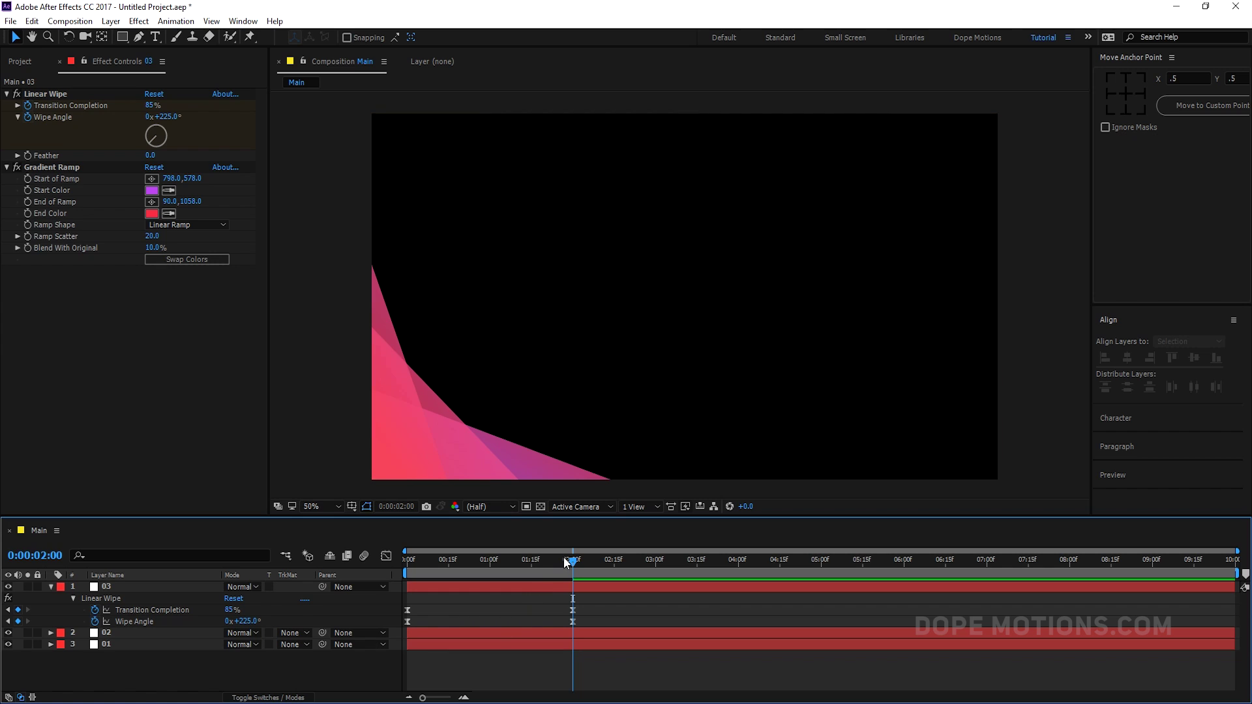
Step: Set layer 03's starting Wipe Angle to 260° at 0:00, then select layer 02
{"action": "left_click_drag", "start_coordinate": [570, 562], "coordinate": [393, 581]}
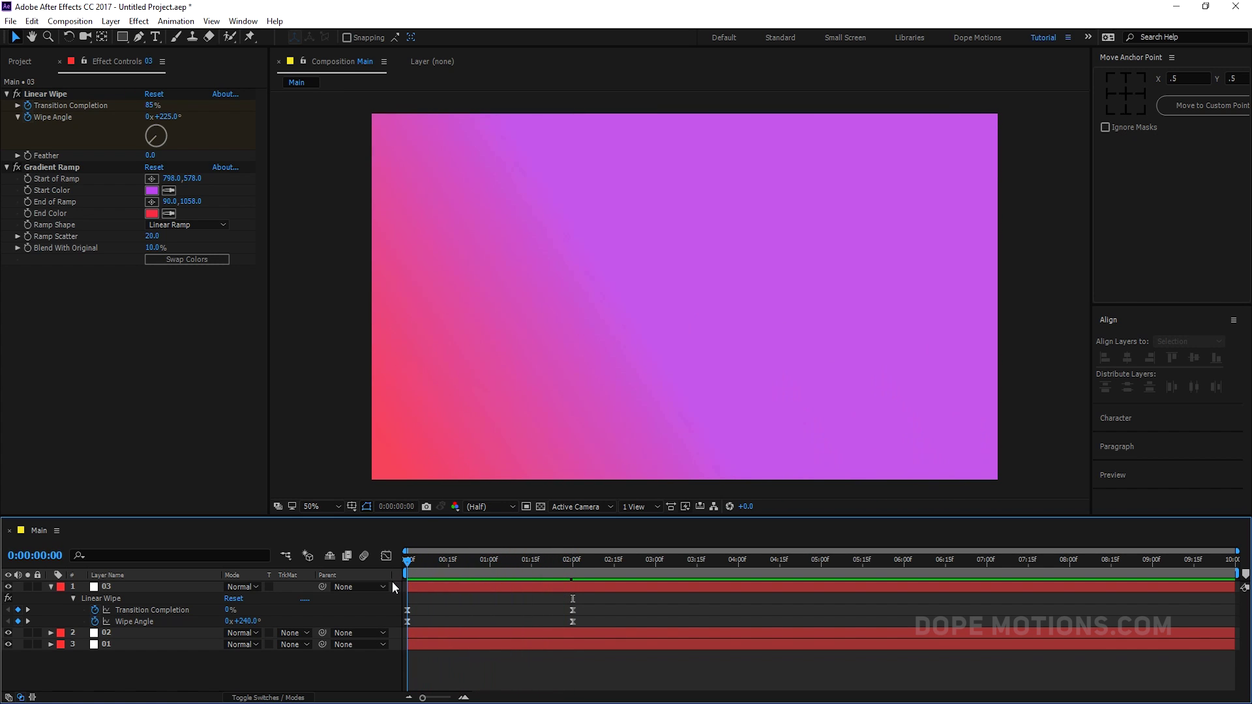
{"action": "left_click", "coordinate": [248, 623]}
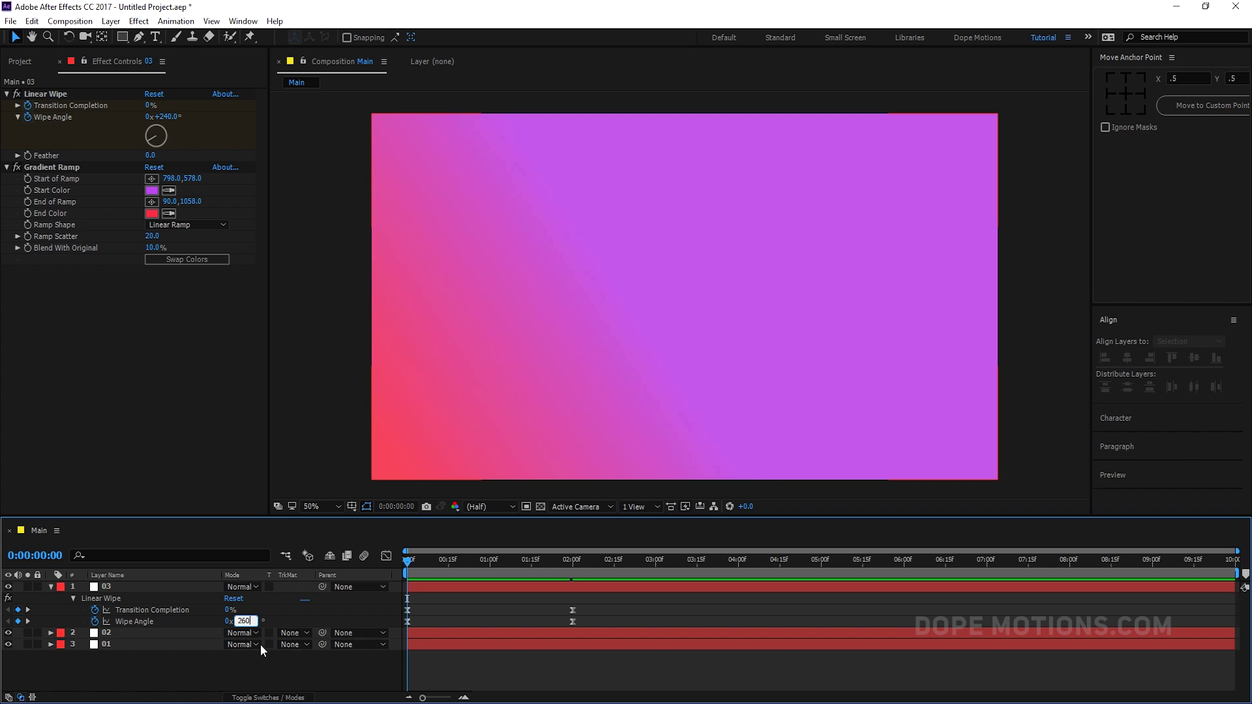
{"action": "key", "text": "Return"}
{"action": "left_click_drag", "start_coordinate": [414, 566], "coordinate": [492, 566]}
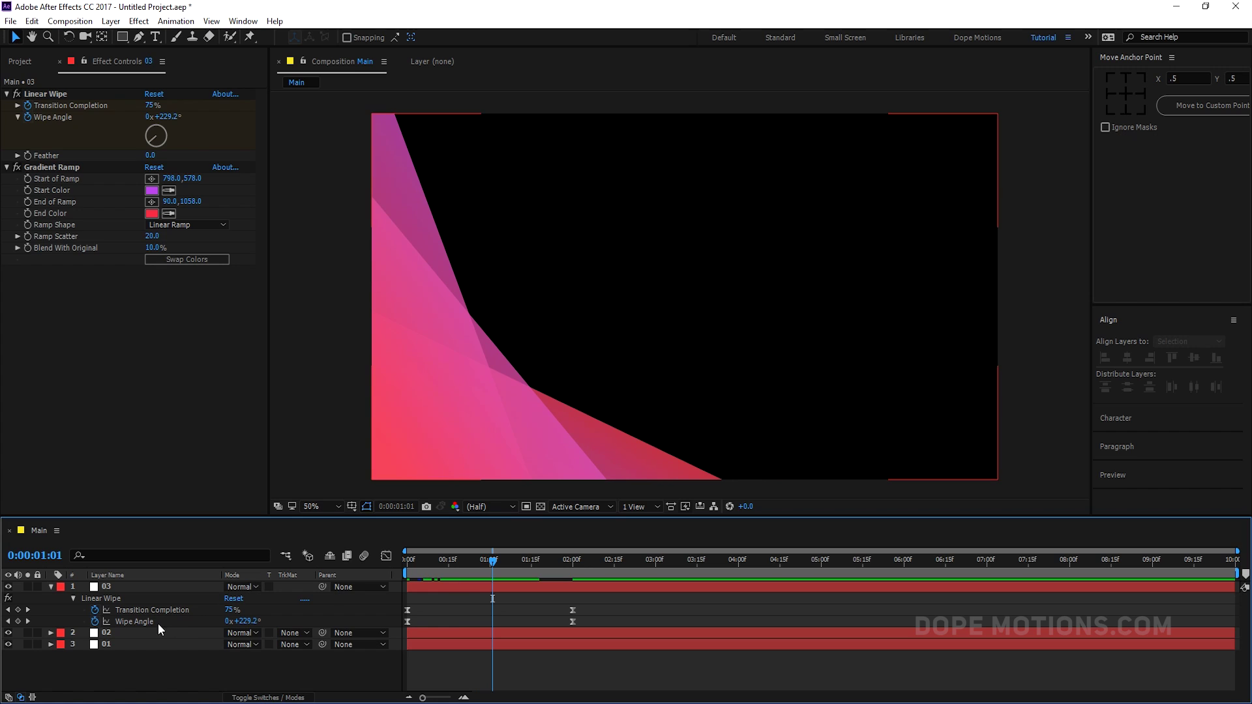
{"action": "left_click", "coordinate": [138, 633]}
Step: Set layer 02's 2-second Wipe Angle to 260° and preview the wipes
{"action": "key", "text": "u"}
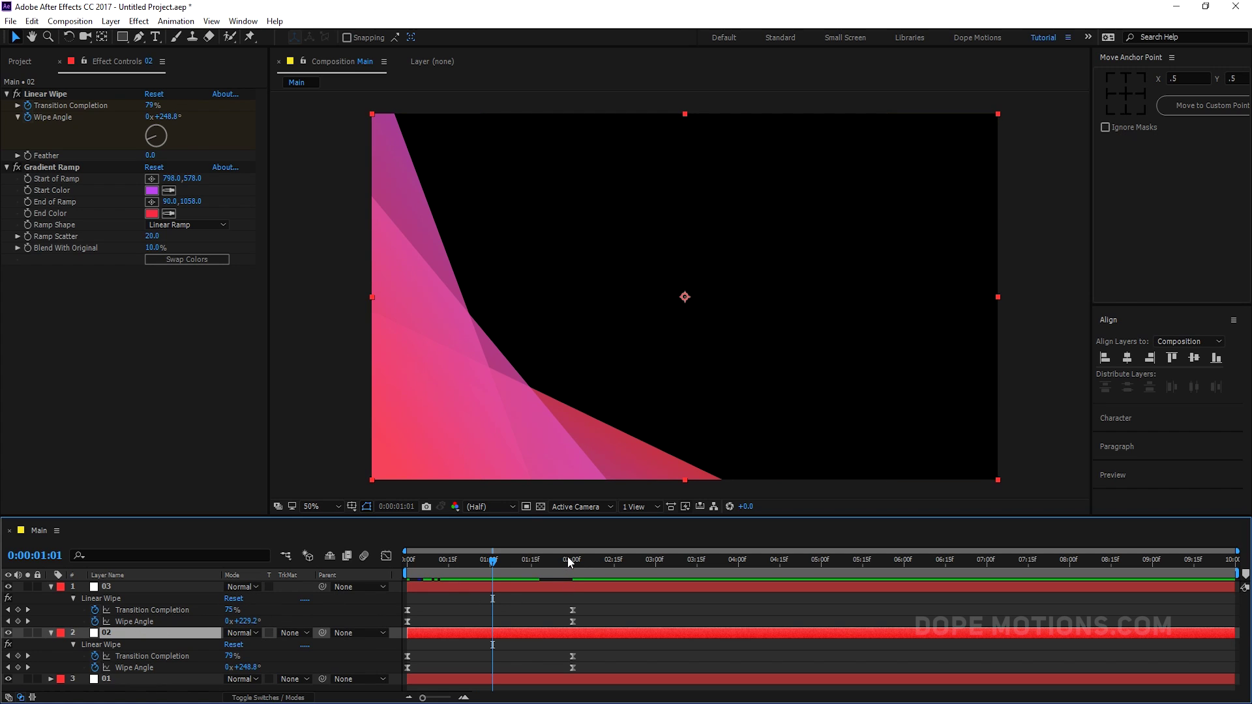
{"action": "left_click_drag", "start_coordinate": [568, 558], "coordinate": [573, 559]}
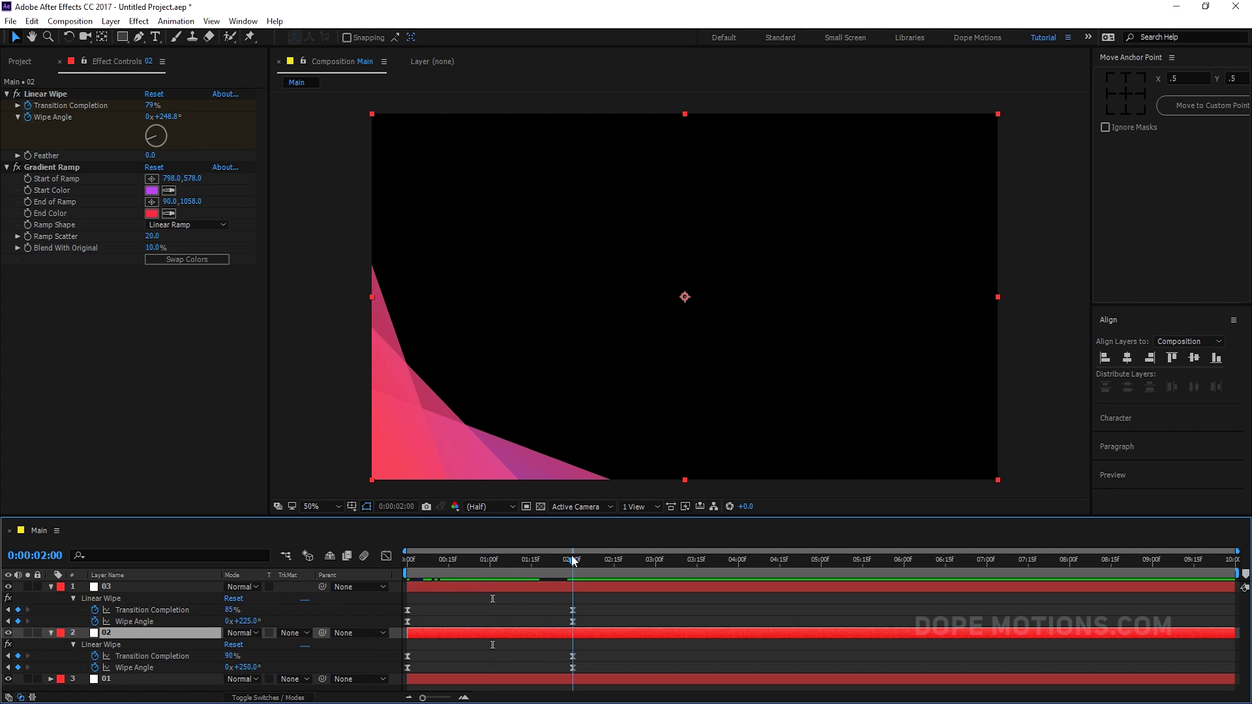
{"action": "left_click", "coordinate": [248, 667]}
{"action": "type", "text": "260"}
{"action": "key", "text": "Return"}
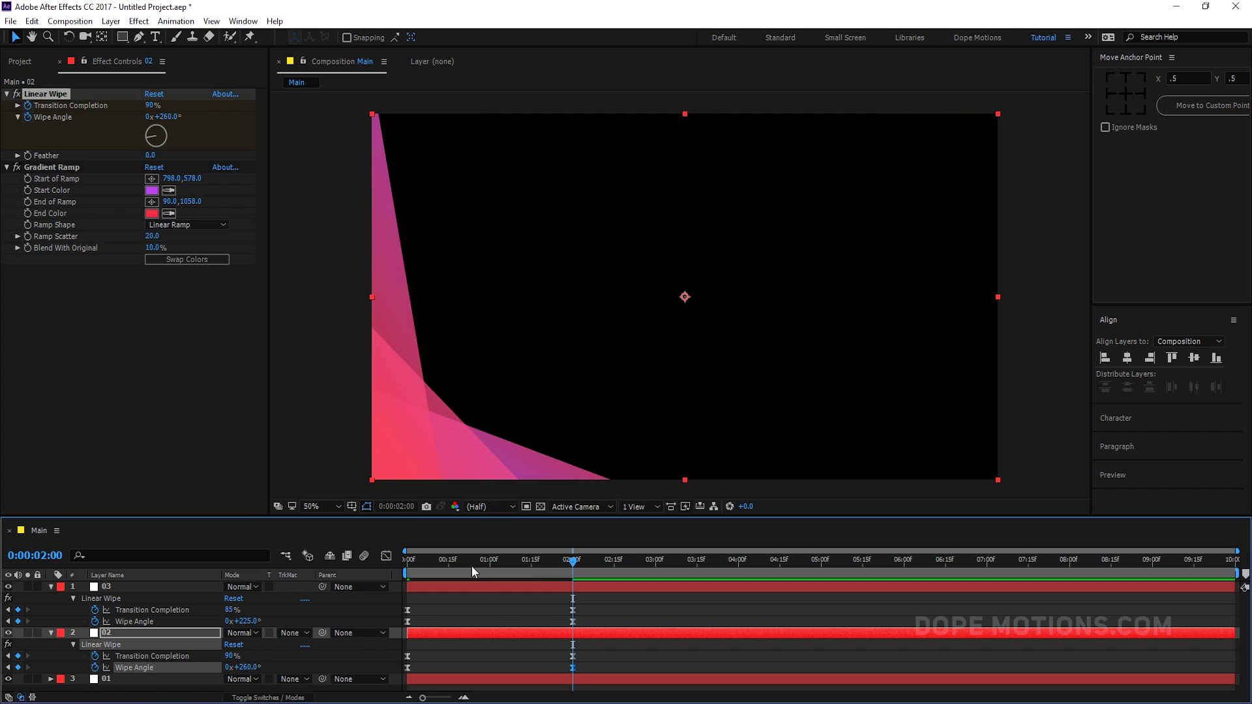
{"action": "left_click_drag", "start_coordinate": [421, 557], "coordinate": [608, 573]}
Step: Lower layer 03's 2-second Wipe Angle to 221°
{"action": "key", "text": "ctrl+a"}
{"action": "key", "text": "u"}
{"action": "left_click", "coordinate": [143, 644]}
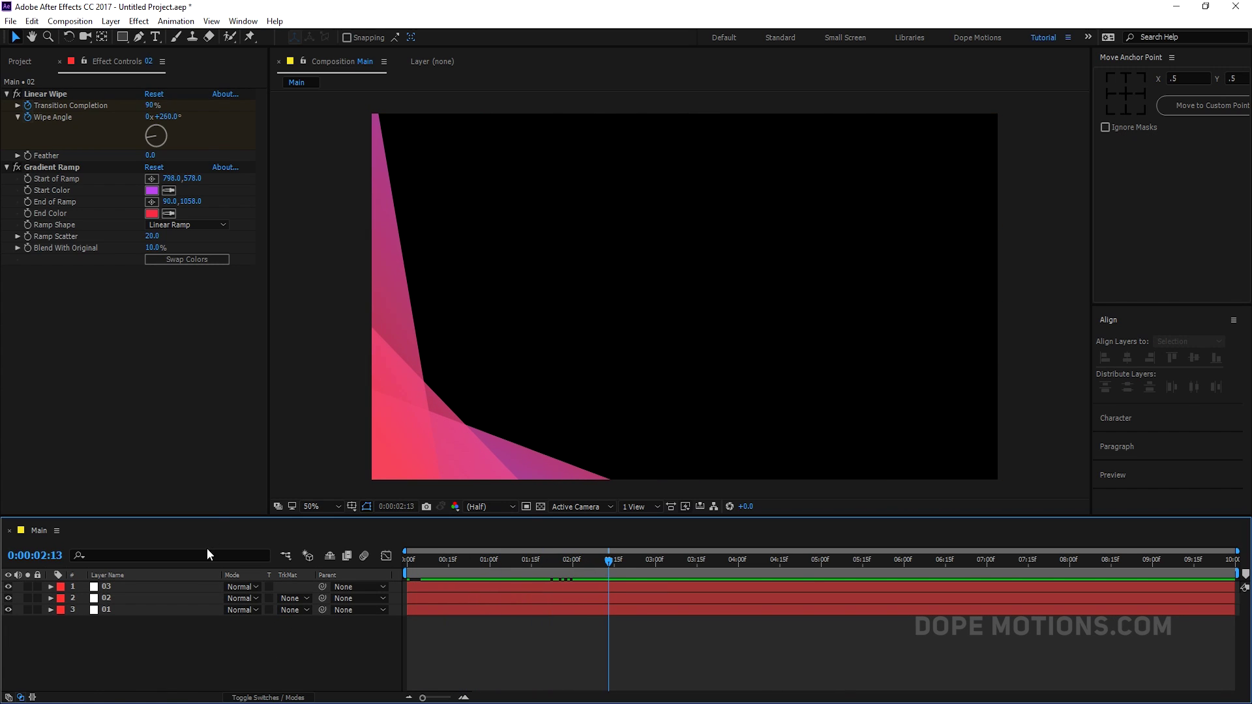
{"action": "left_click", "coordinate": [110, 586]}
{"action": "key", "text": "u"}
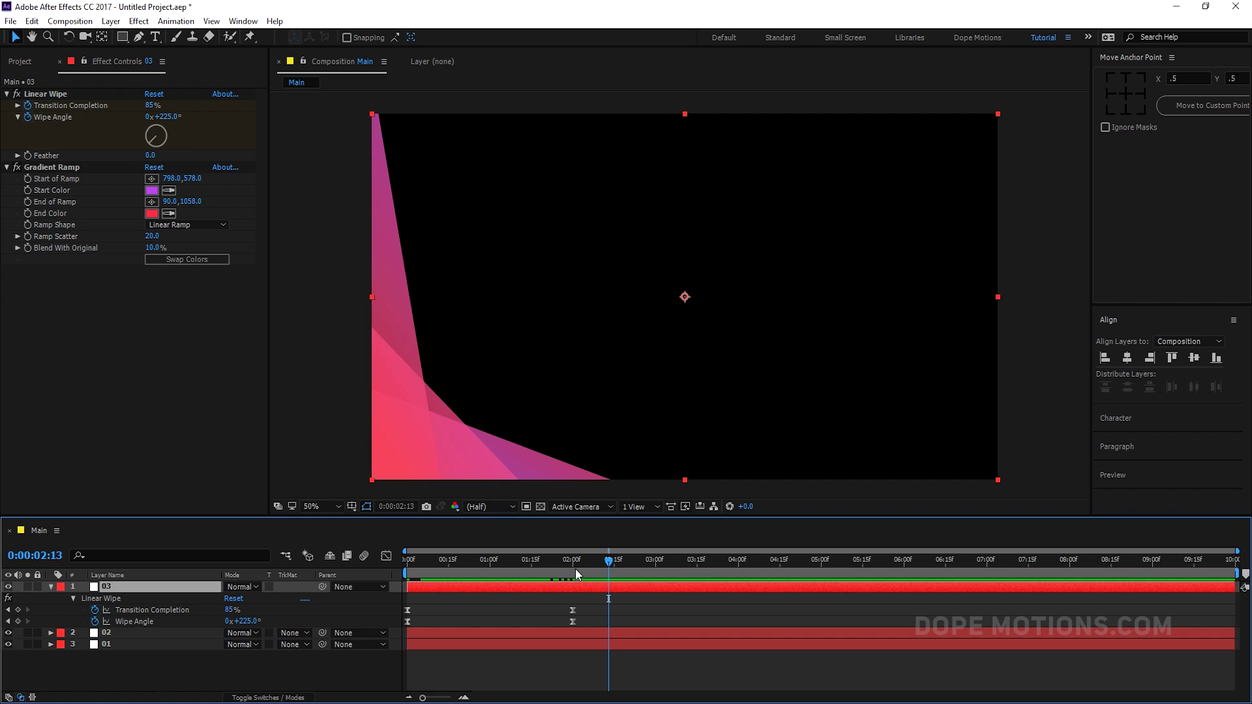
{"action": "left_click_drag", "start_coordinate": [575, 568], "coordinate": [574, 562]}
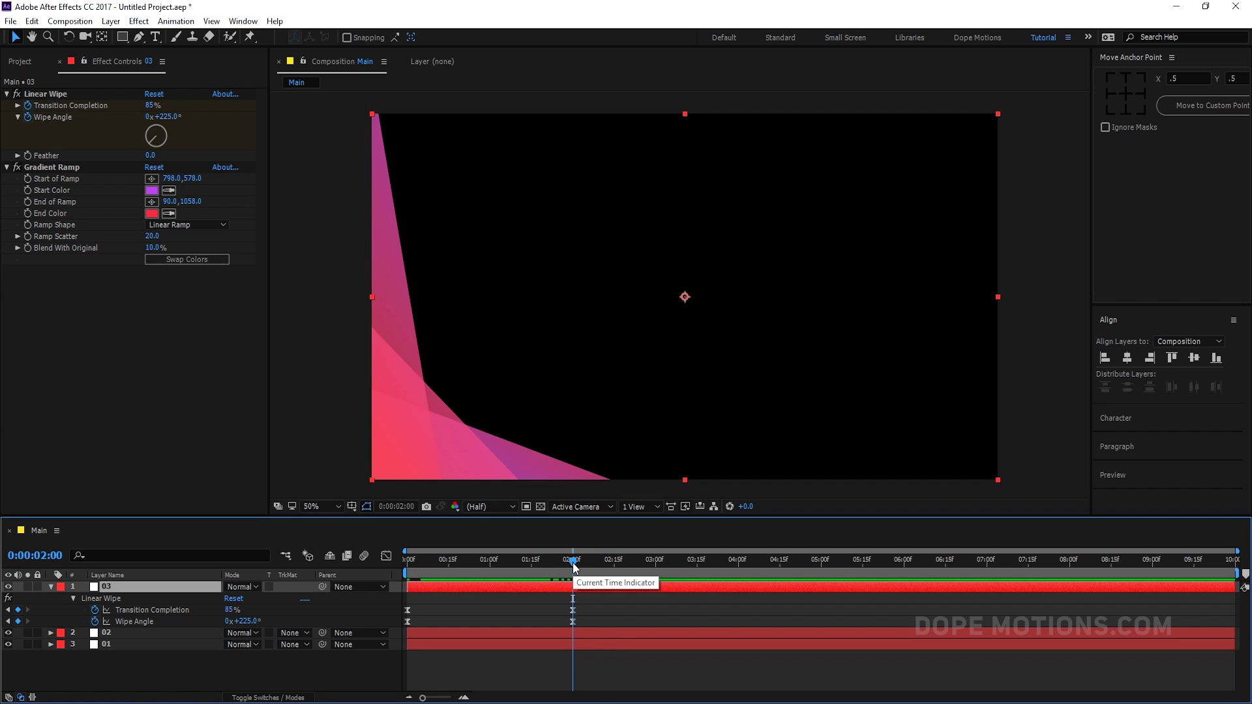
{"action": "left_click_drag", "start_coordinate": [242, 620], "coordinate": [239, 620]}
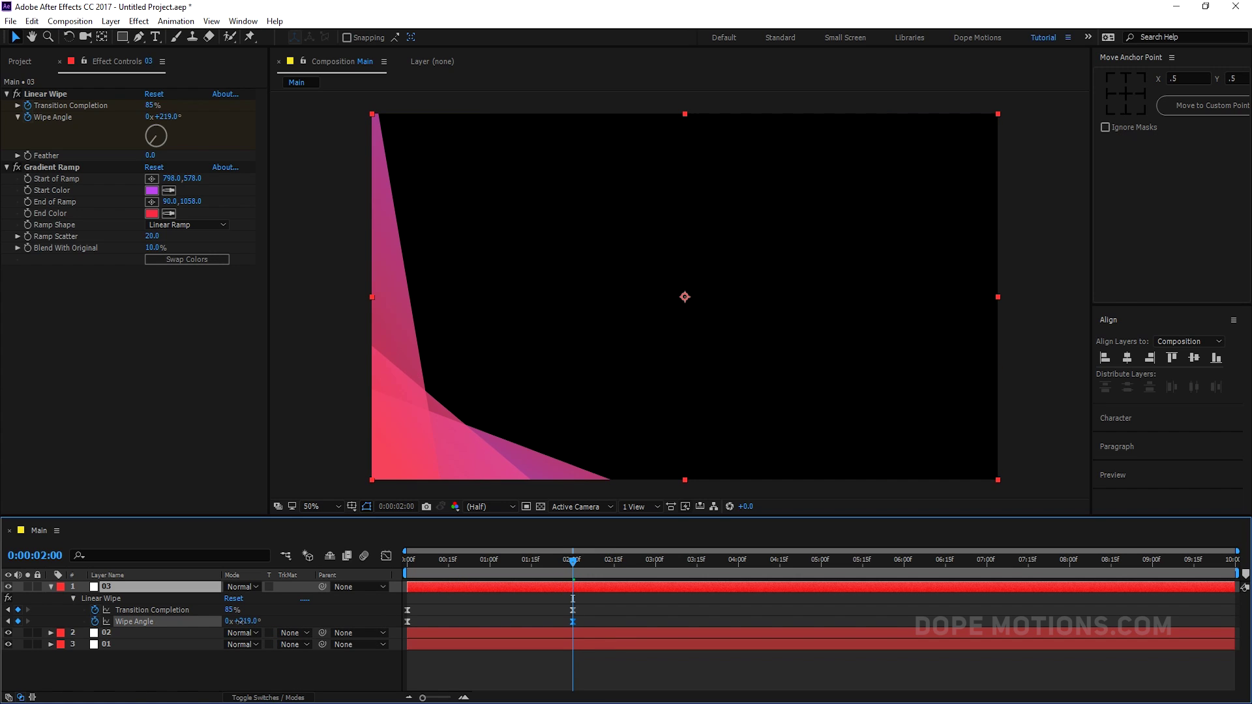
Step: Nudge layer 02's 2-second Wipe Angle to about 252° and collapse both layers
{"action": "left_click", "coordinate": [167, 636]}
{"action": "key", "text": "u"}
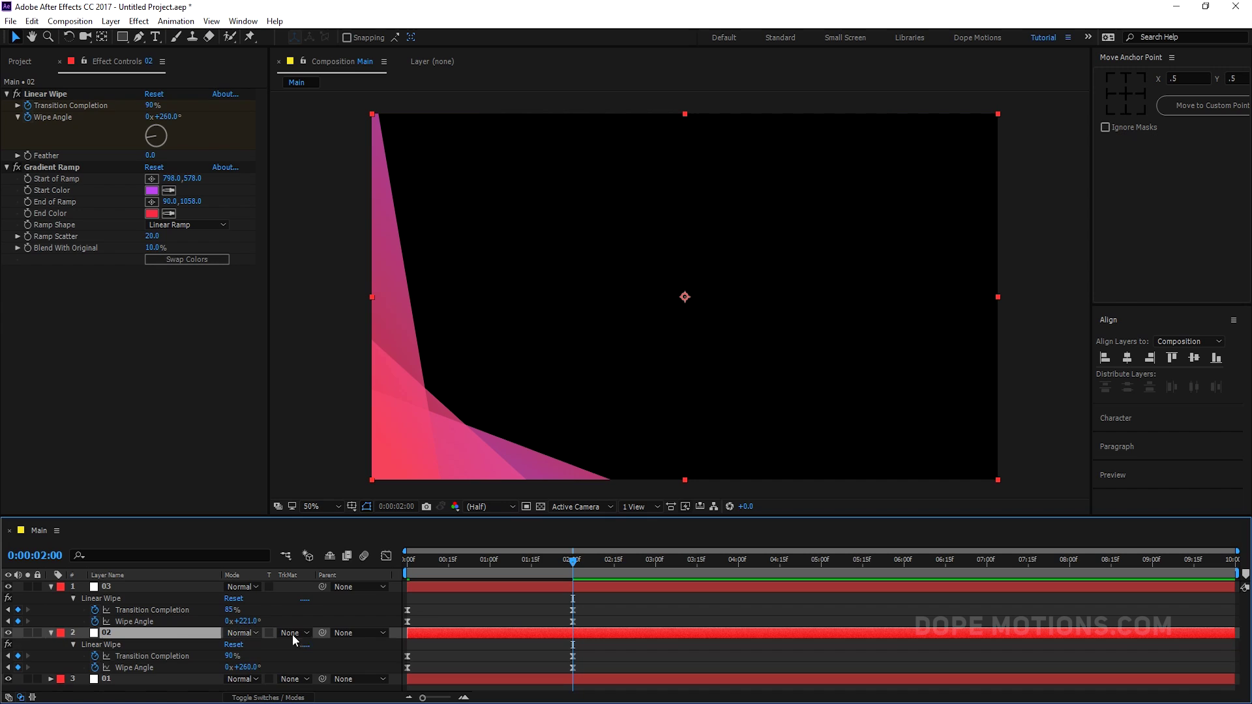
{"action": "left_click_drag", "start_coordinate": [247, 667], "coordinate": [240, 667]}
{"action": "left_click", "coordinate": [310, 662]}
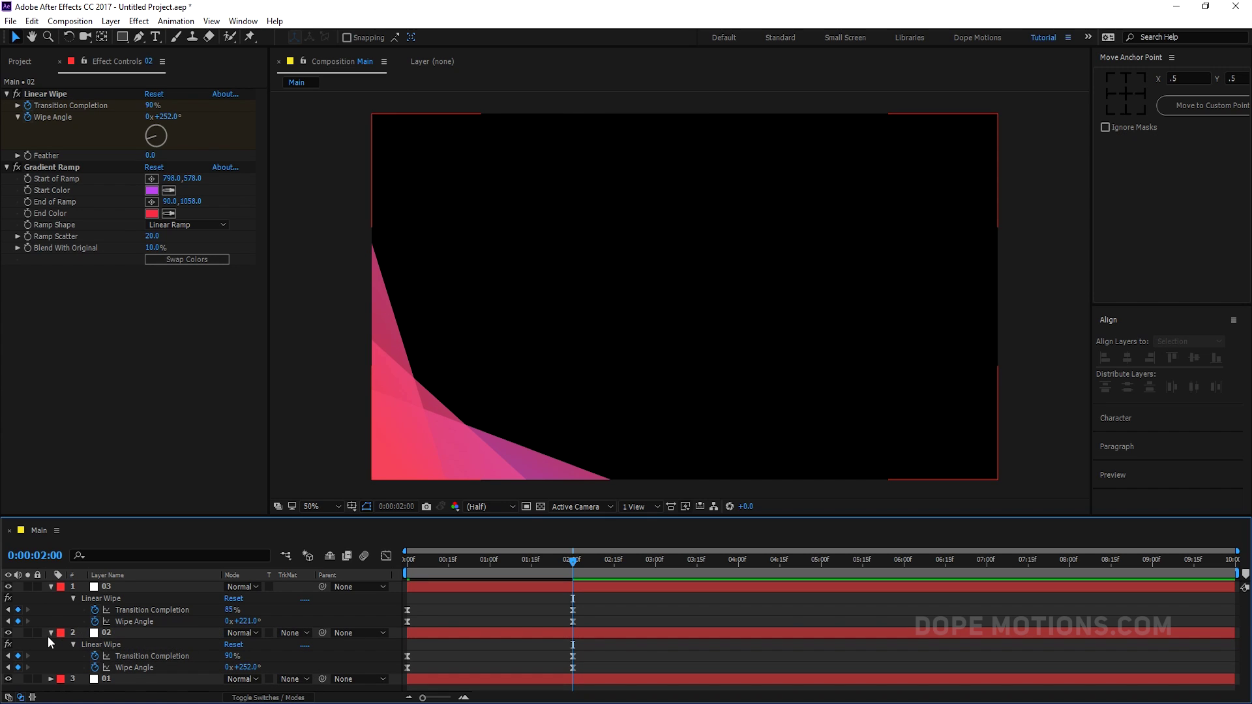
{"action": "left_click", "coordinate": [50, 632]}
{"action": "left_click", "coordinate": [51, 587]}
Step: Duplicate layer 03 as layer 04 and set its 2-second Transition Completion to 87%
{"action": "left_click", "coordinate": [117, 585]}
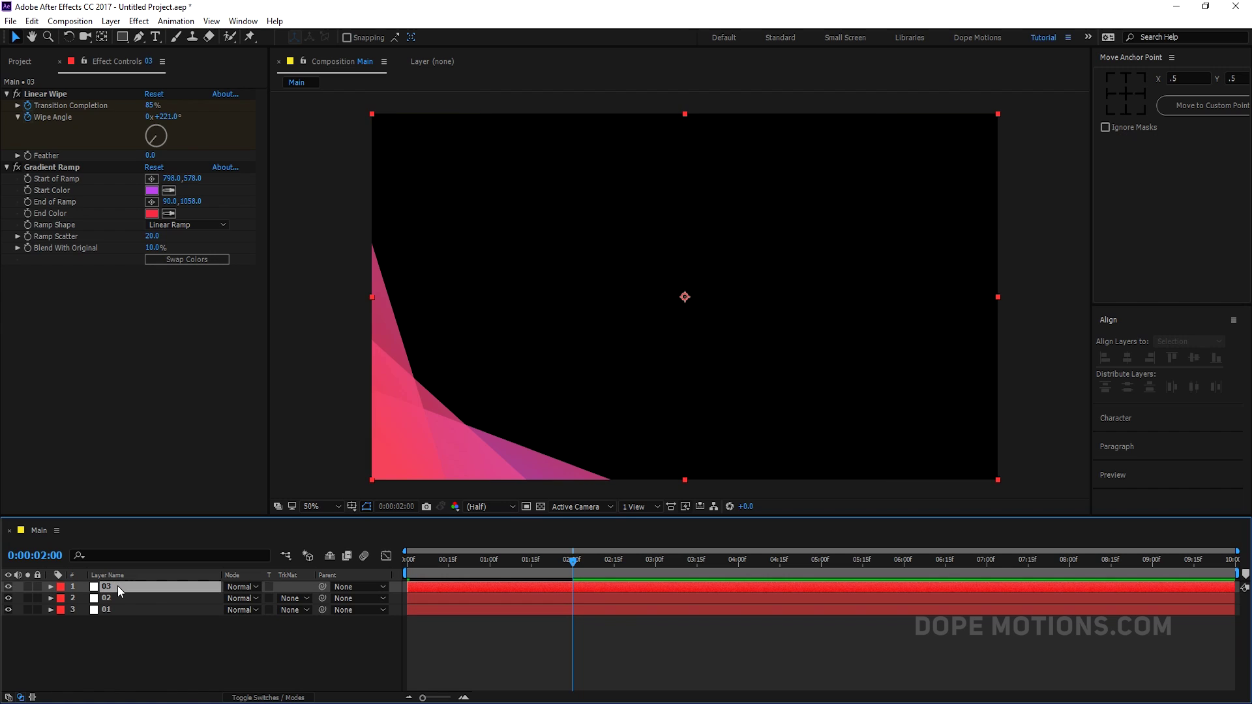
{"action": "key", "text": "ctrl+d"}
{"action": "key", "text": "u"}
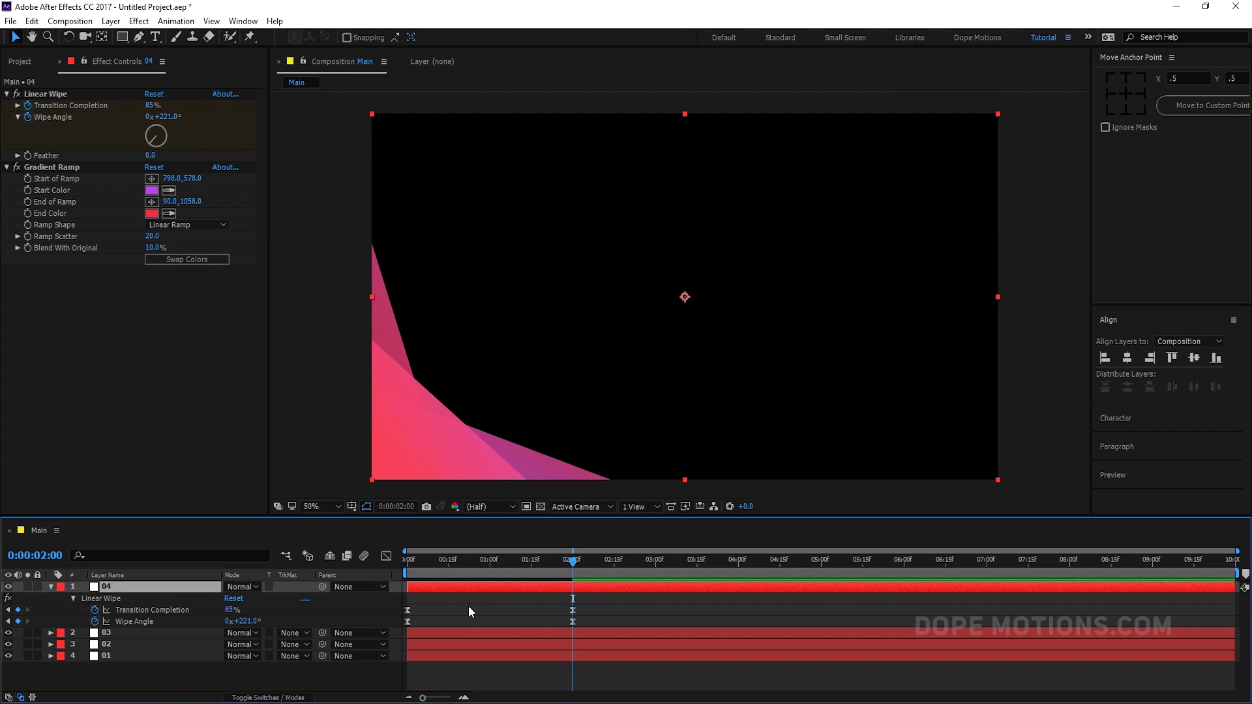
{"action": "left_click", "coordinate": [230, 610]}
{"action": "type", "text": "90"}
{"action": "left_click", "coordinate": [331, 614]}
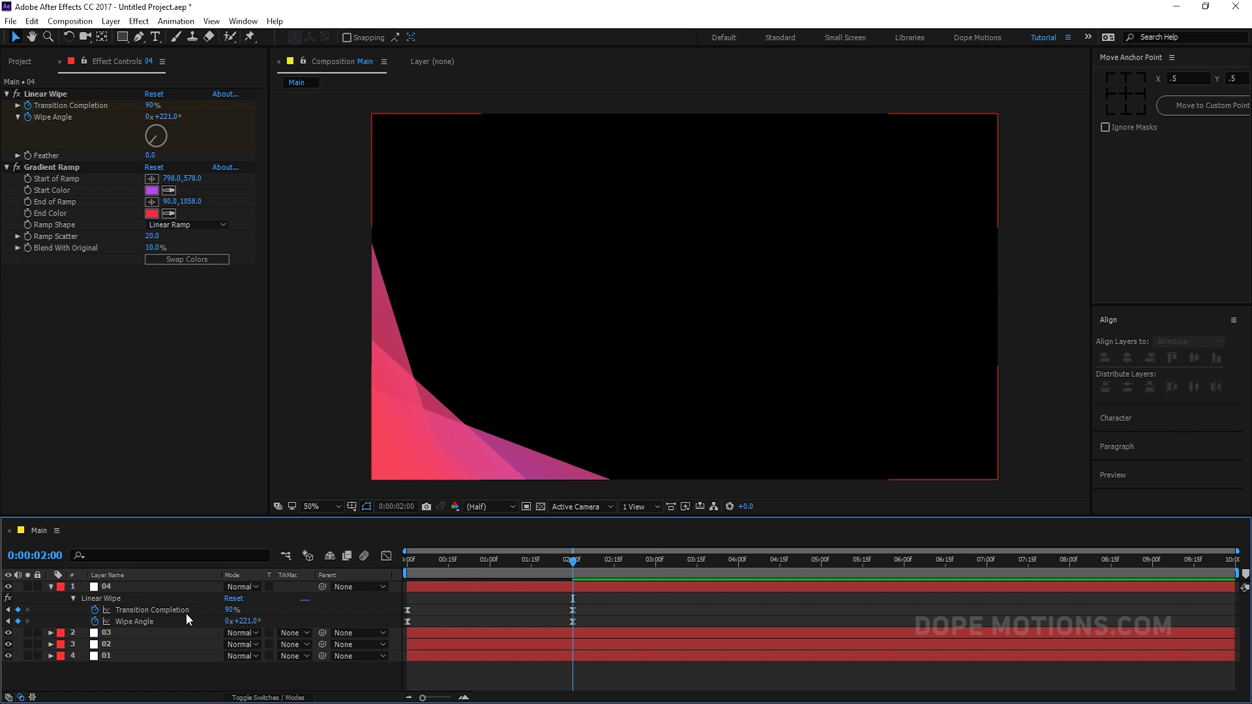
Step: Bring layer 04's 2-second Wipe Angle from 243° down to 189°
{"action": "left_click", "coordinate": [246, 621]}
{"action": "type", "text": "243.0"}
{"action": "key", "text": "BackSpace"}
{"action": "key", "text": "BackSpace"}
{"action": "type", "text": "43"}
{"action": "key", "text": "Return"}
{"action": "left_click_drag", "start_coordinate": [258, 621], "coordinate": [232, 610]}
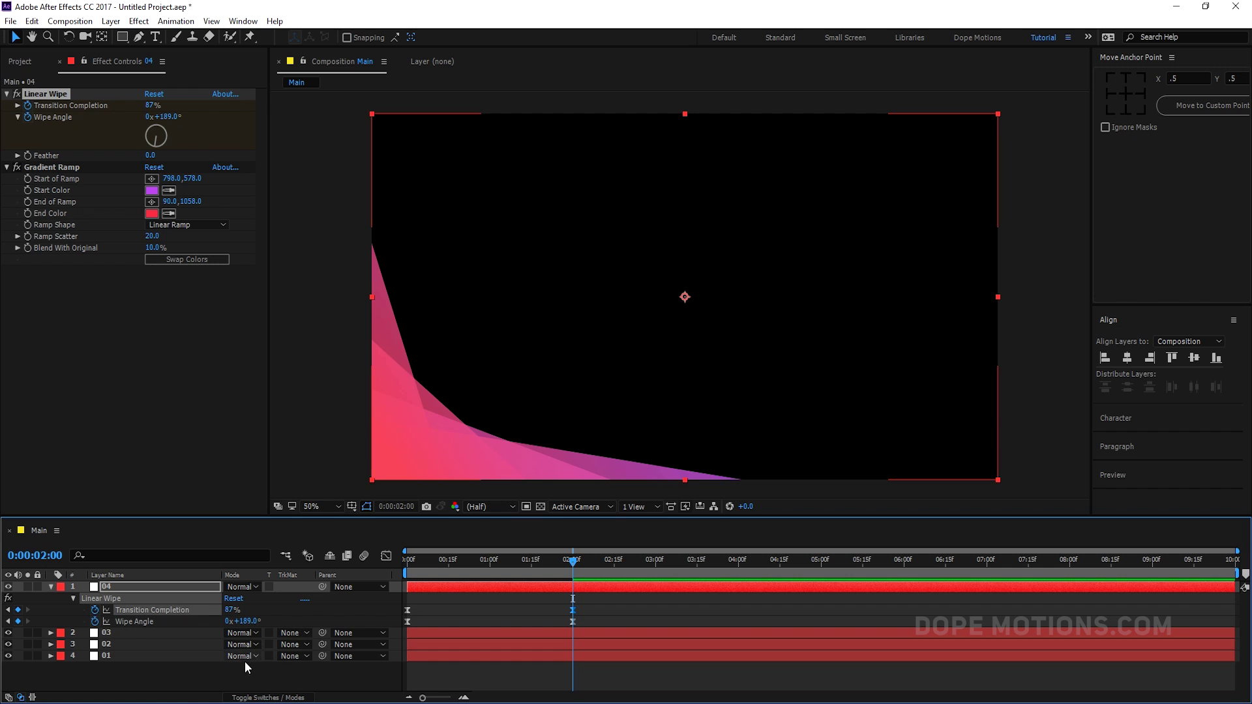
{"action": "left_click", "coordinate": [244, 661]}
{"action": "left_click", "coordinate": [51, 587]}
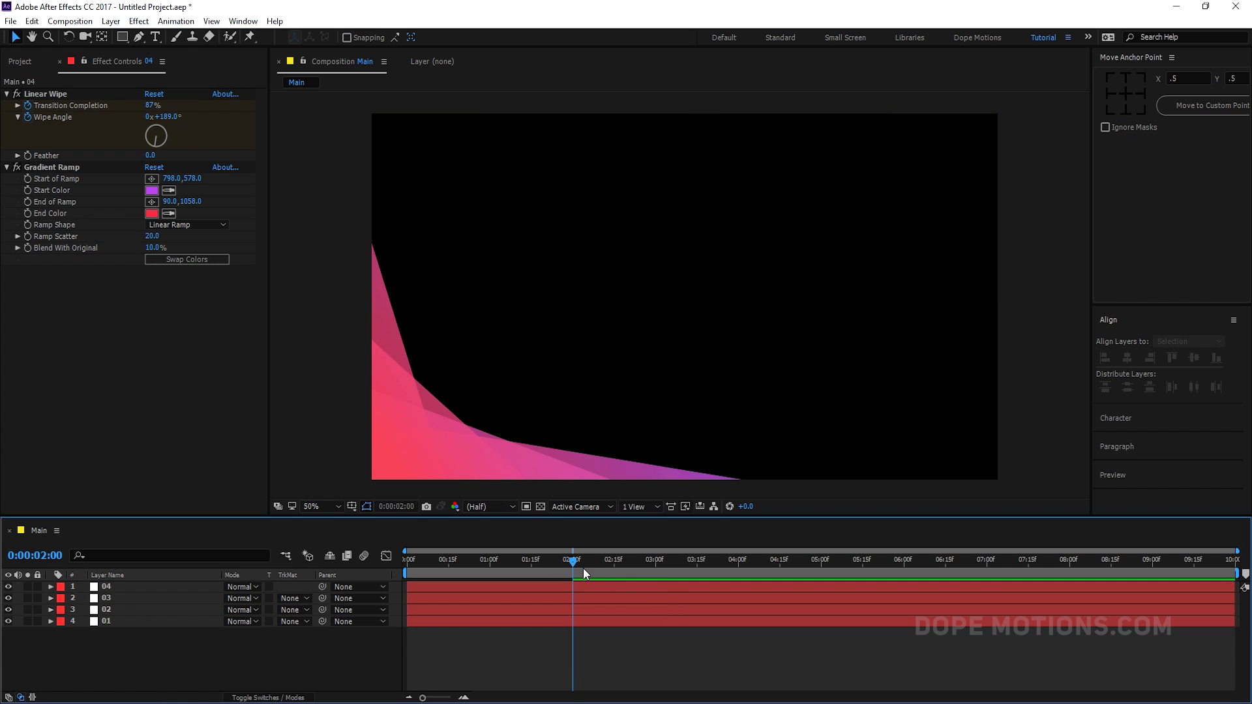
{"action": "left_click_drag", "start_coordinate": [578, 564], "coordinate": [537, 574]}
Step: Swap layer 04's gradient colours and move its ramp to start 260,514 and end 32,1092
{"action": "left_click", "coordinate": [121, 587]}
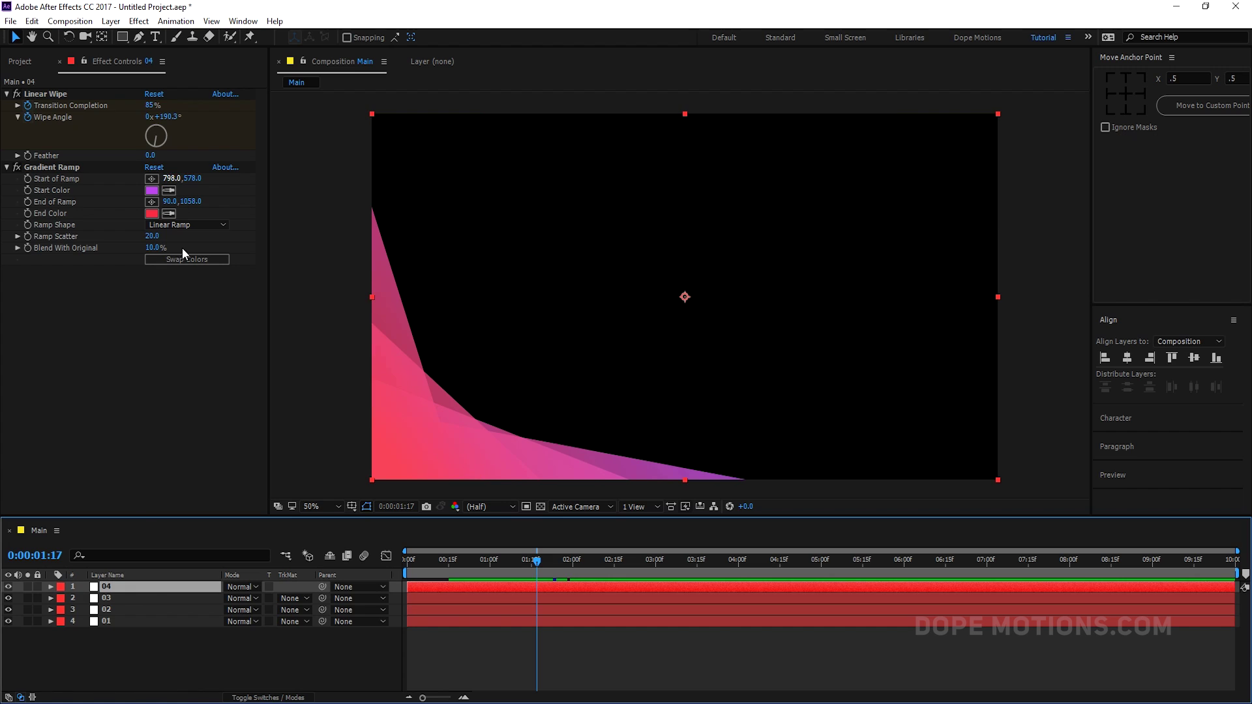
{"action": "left_click", "coordinate": [182, 261]}
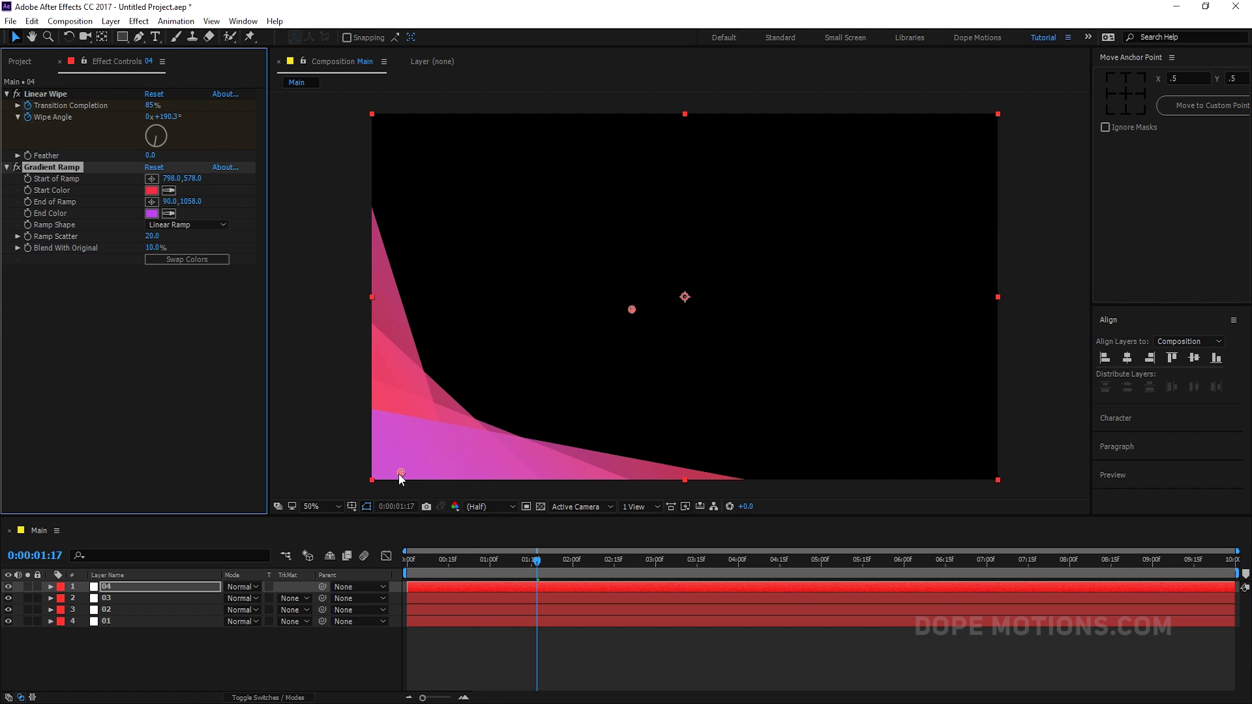
{"action": "left_click_drag", "start_coordinate": [399, 473], "coordinate": [386, 484]}
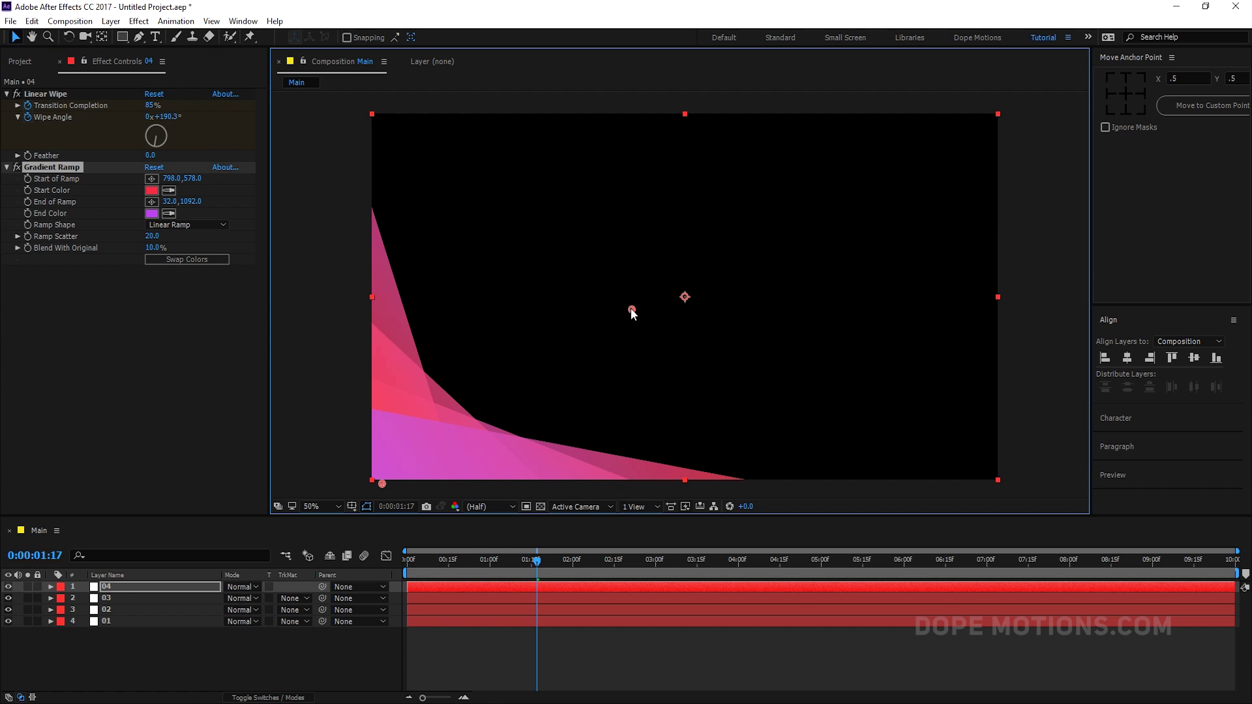
{"action": "left_click_drag", "start_coordinate": [631, 313], "coordinate": [457, 287]}
{"action": "left_click", "coordinate": [337, 641]}
{"action": "left_click_drag", "start_coordinate": [542, 566], "coordinate": [572, 565]}
Step: Set layer 04's starting Wipe Angle at time zero to 200°
{"action": "left_click", "coordinate": [461, 590]}
{"action": "key", "text": "u"}
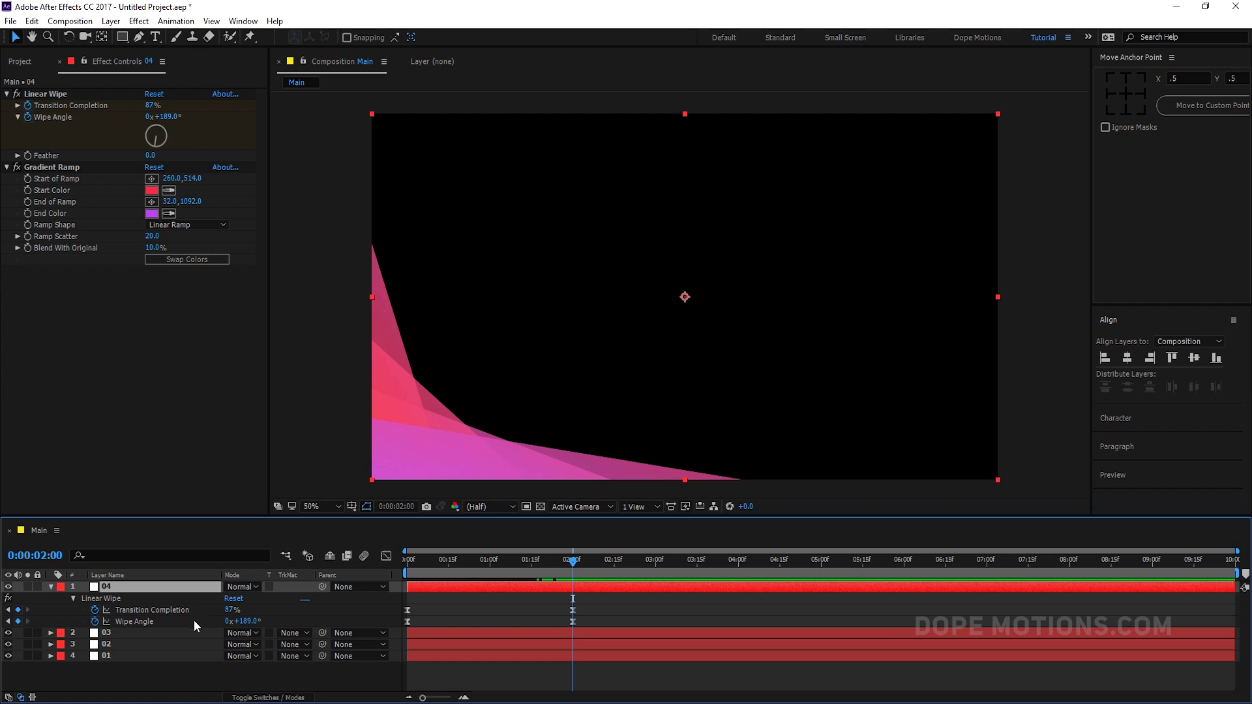
{"action": "key", "text": "Home"}
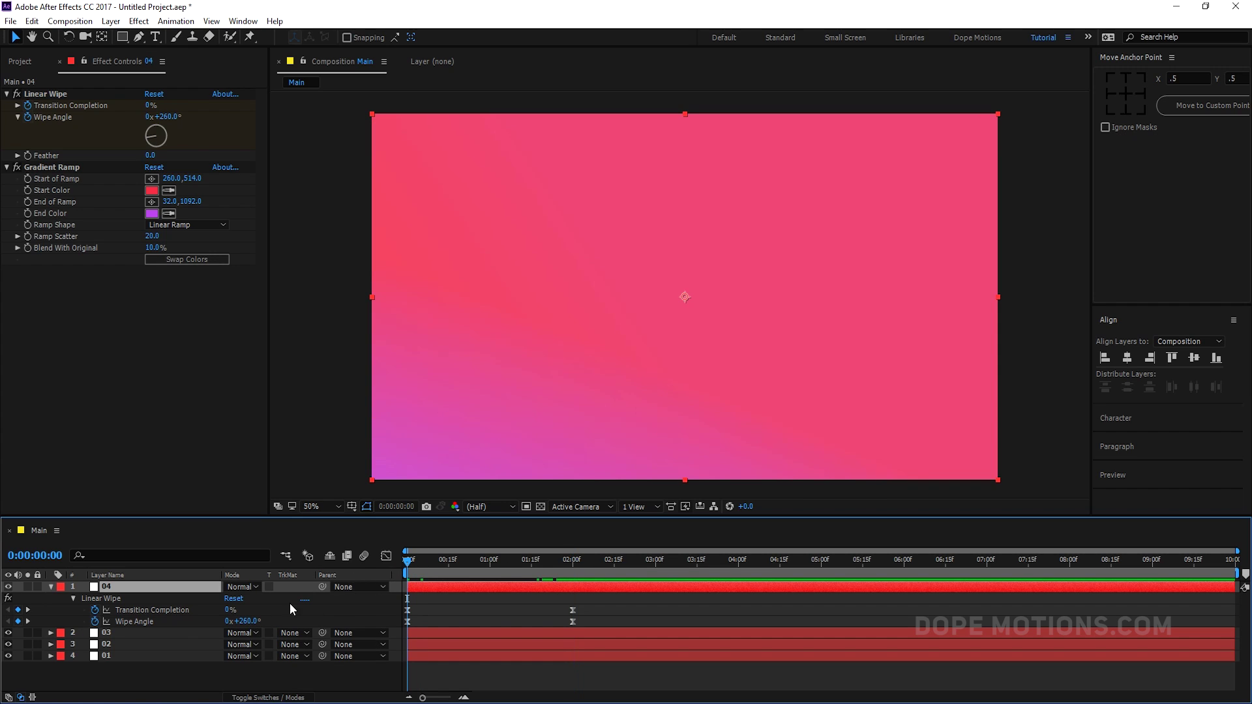
{"action": "left_click_drag", "start_coordinate": [247, 621], "coordinate": [229, 621]}
{"action": "left_click", "coordinate": [280, 671]}
{"action": "left_click_drag", "start_coordinate": [408, 566], "coordinate": [576, 579]}
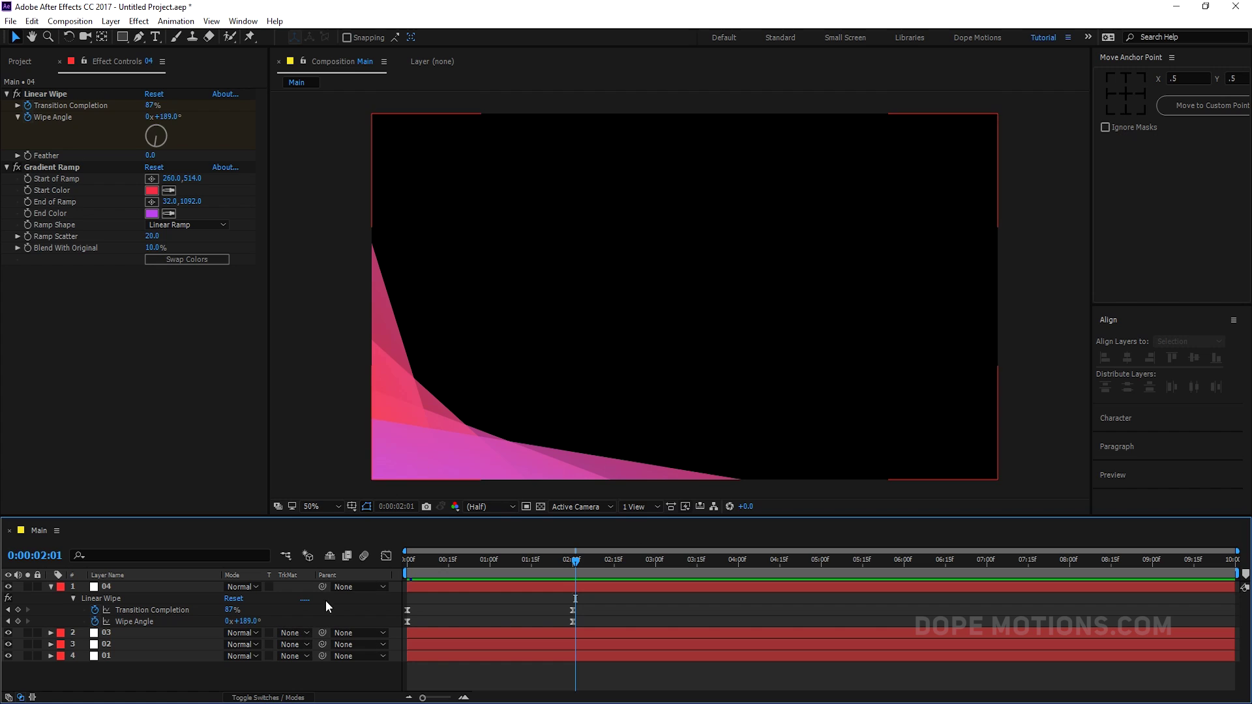
Step: Pre-compose the four wedge layers into a composition named 'Animation' and zoom the viewer to 100%
{"action": "left_click", "coordinate": [52, 586]}
{"action": "left_click_drag", "start_coordinate": [119, 624], "coordinate": [116, 586]}
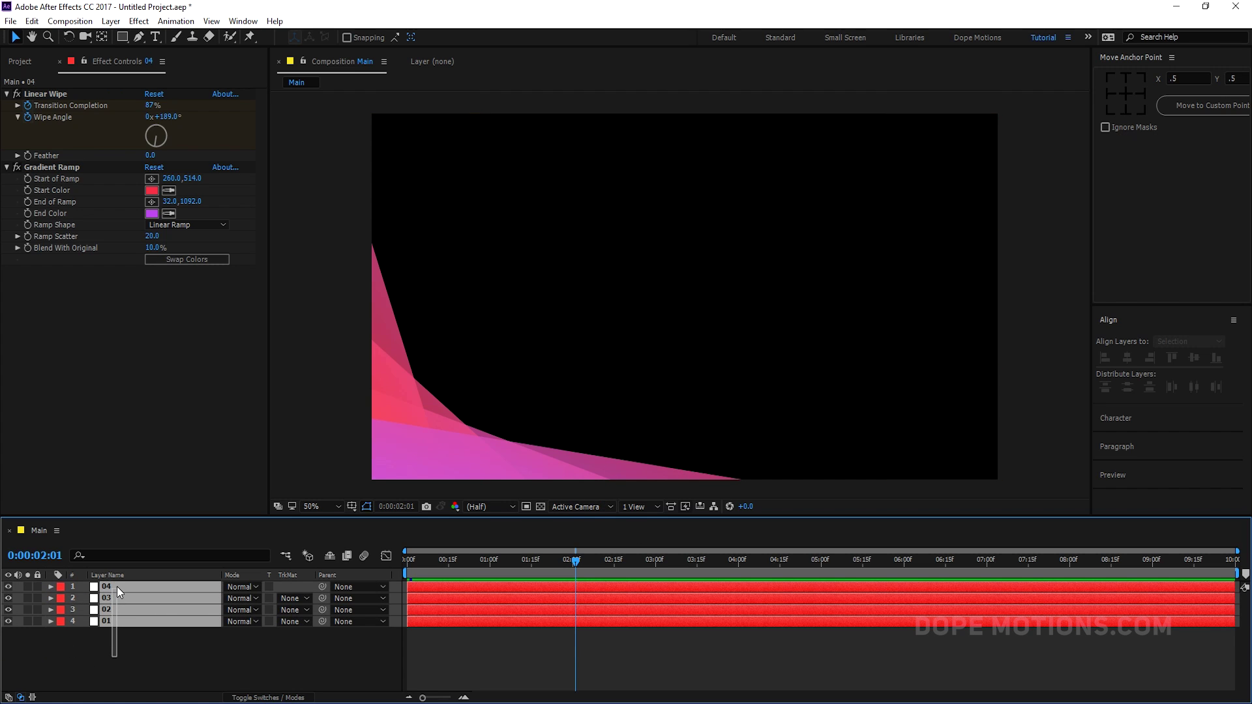
{"action": "right_click", "coordinate": [116, 585]}
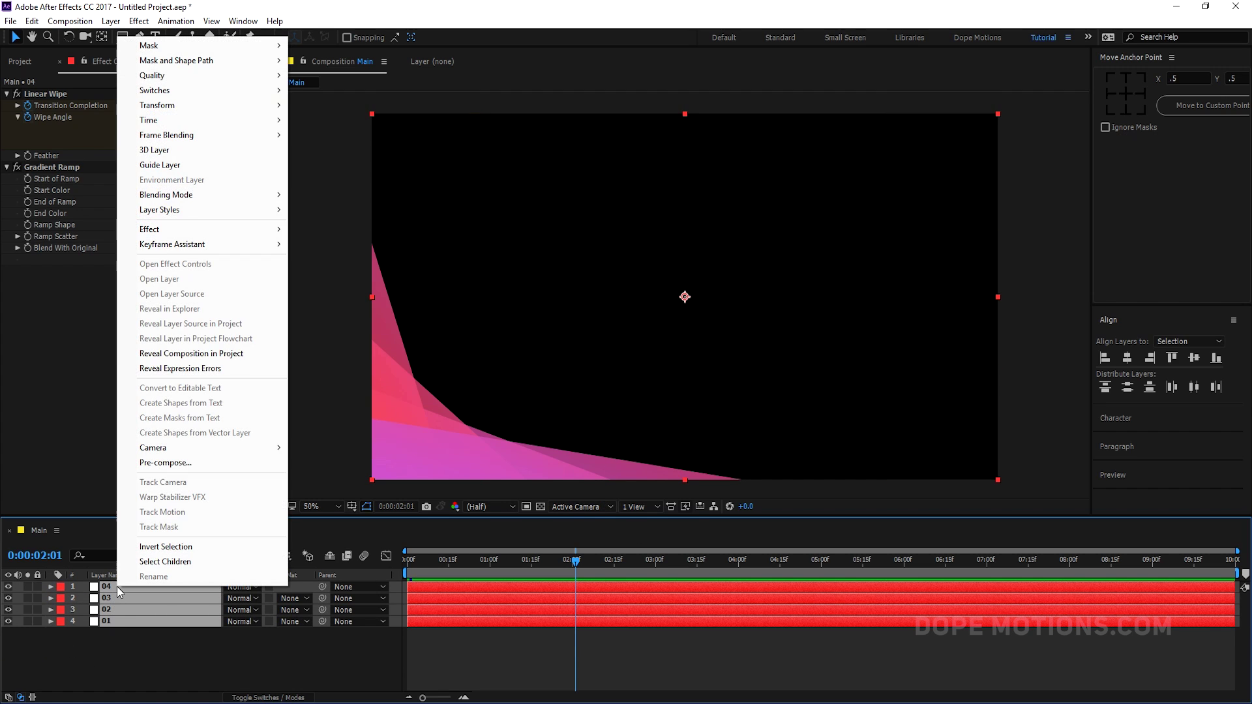
{"action": "left_click", "coordinate": [175, 465]}
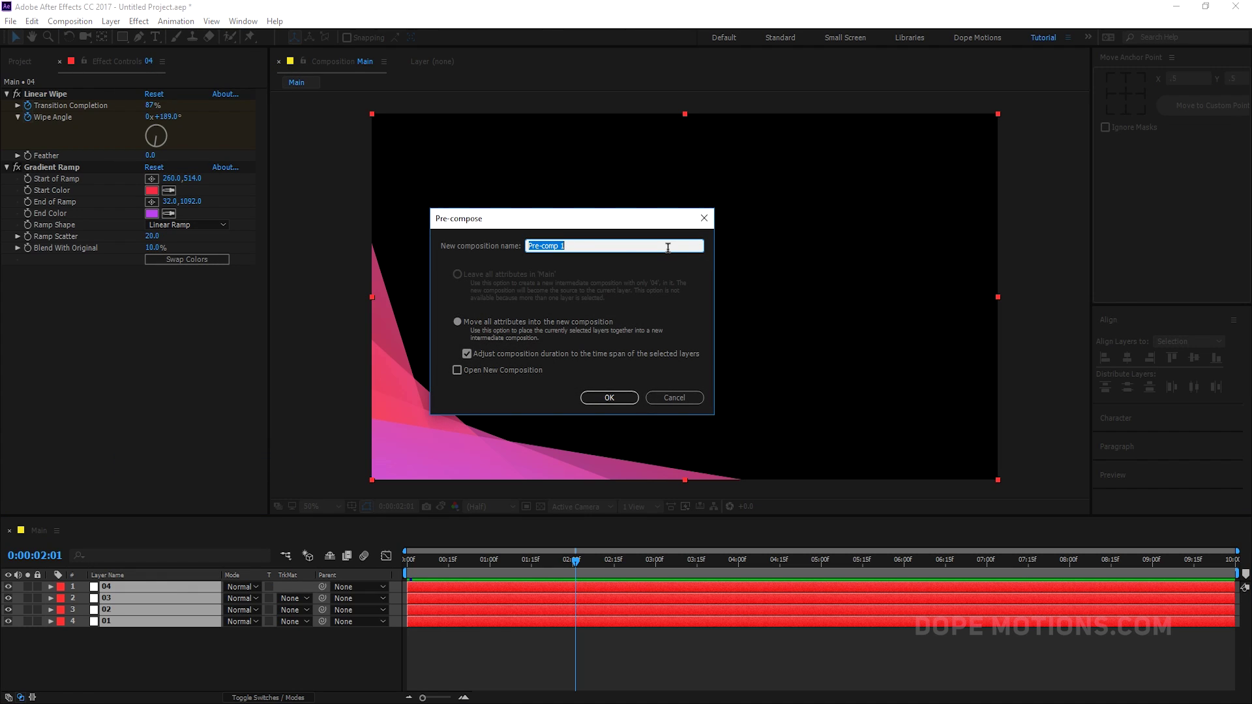
{"action": "type", "text": "Animation"}
{"action": "left_click", "coordinate": [608, 397]}
{"action": "left_click_drag", "start_coordinate": [404, 412], "coordinate": [508, 416]}
{"action": "scroll", "coordinate": [420, 408], "scroll_direction": "up", "scroll_amount": 2}
{"action": "key", "text": "ctrl+space"}
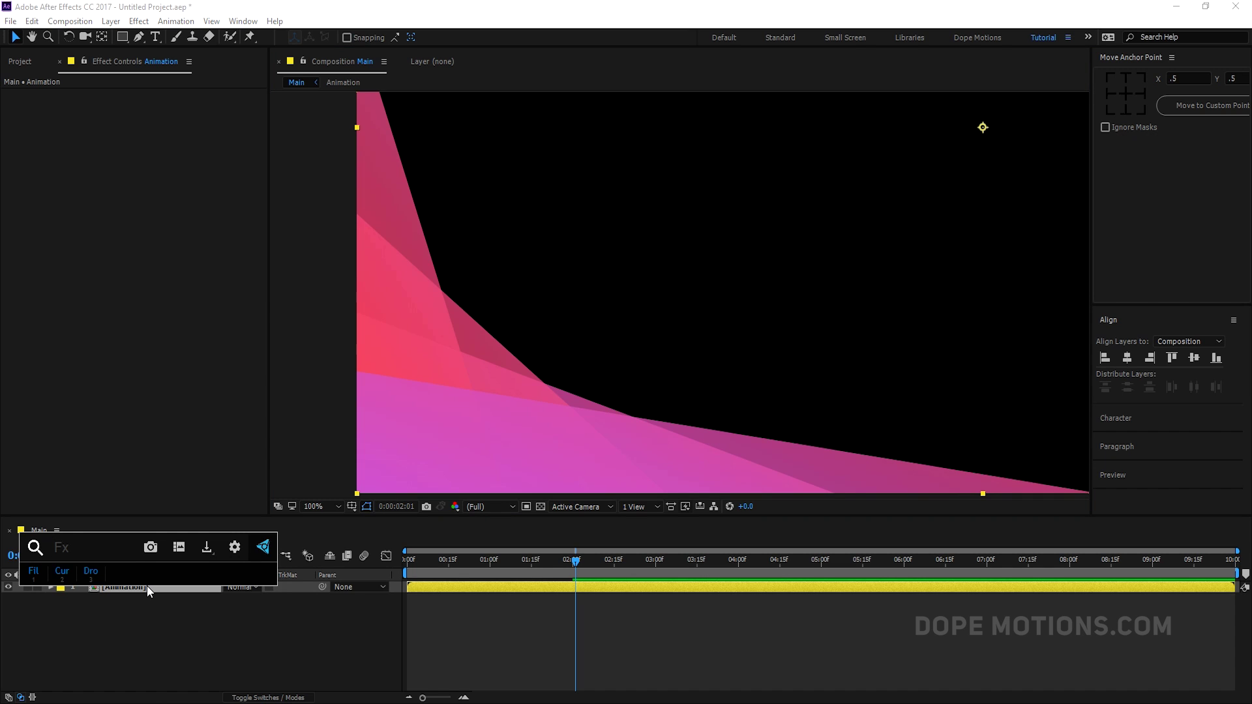
Step: Apply Bevel Alpha to the Animation layer with a light angle of about +67°
{"action": "type", "text": "bev"}
{"action": "left_click", "coordinate": [101, 591]}
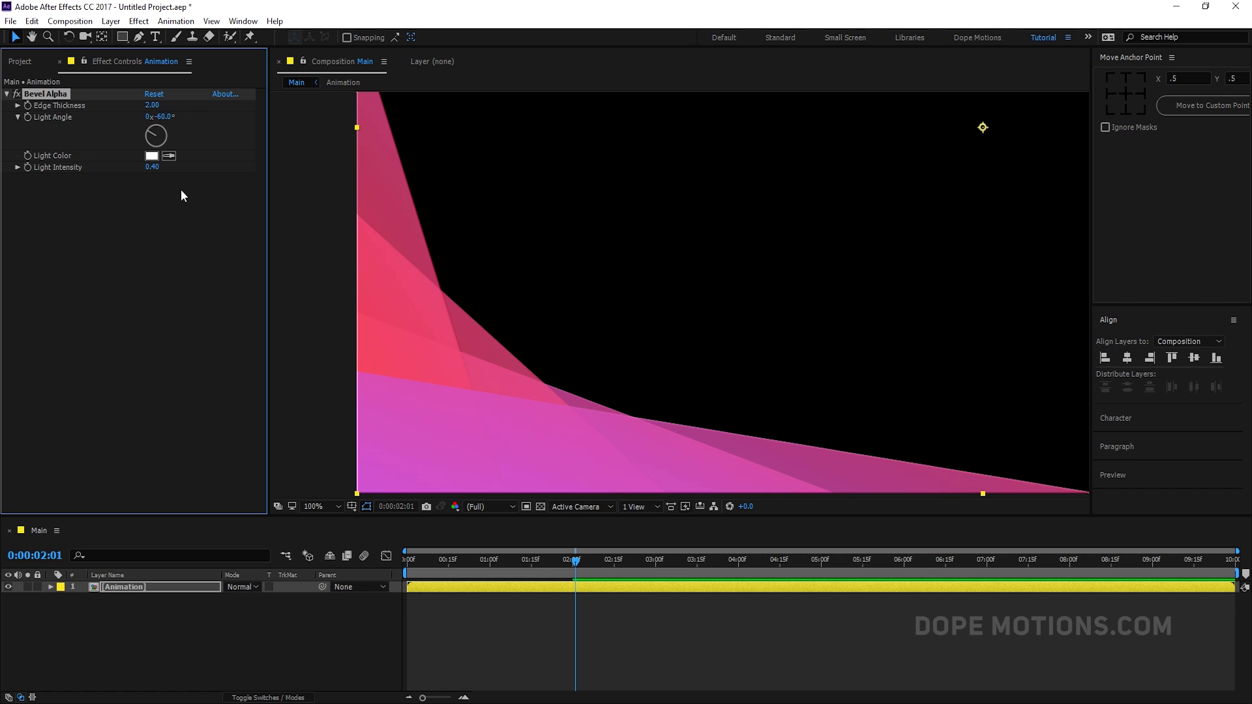
{"action": "left_click_drag", "start_coordinate": [166, 116], "coordinate": [262, 126]}
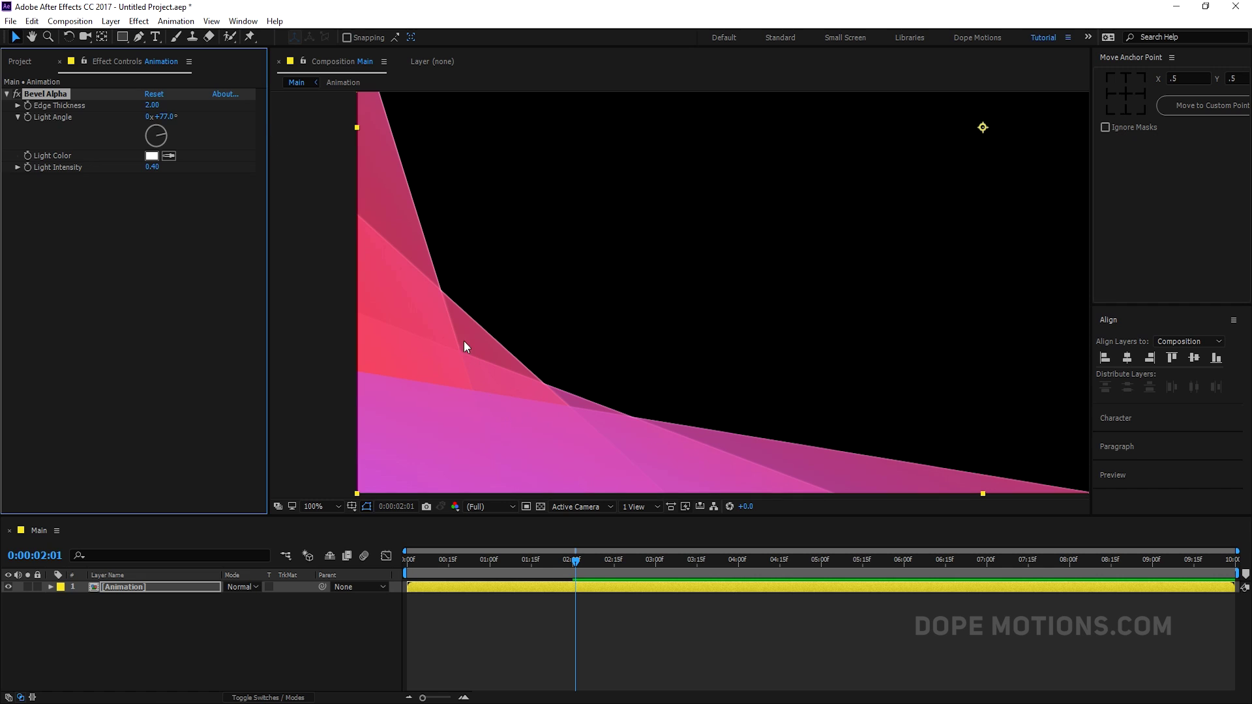
{"action": "left_click_drag", "start_coordinate": [548, 371], "coordinate": [502, 363]}
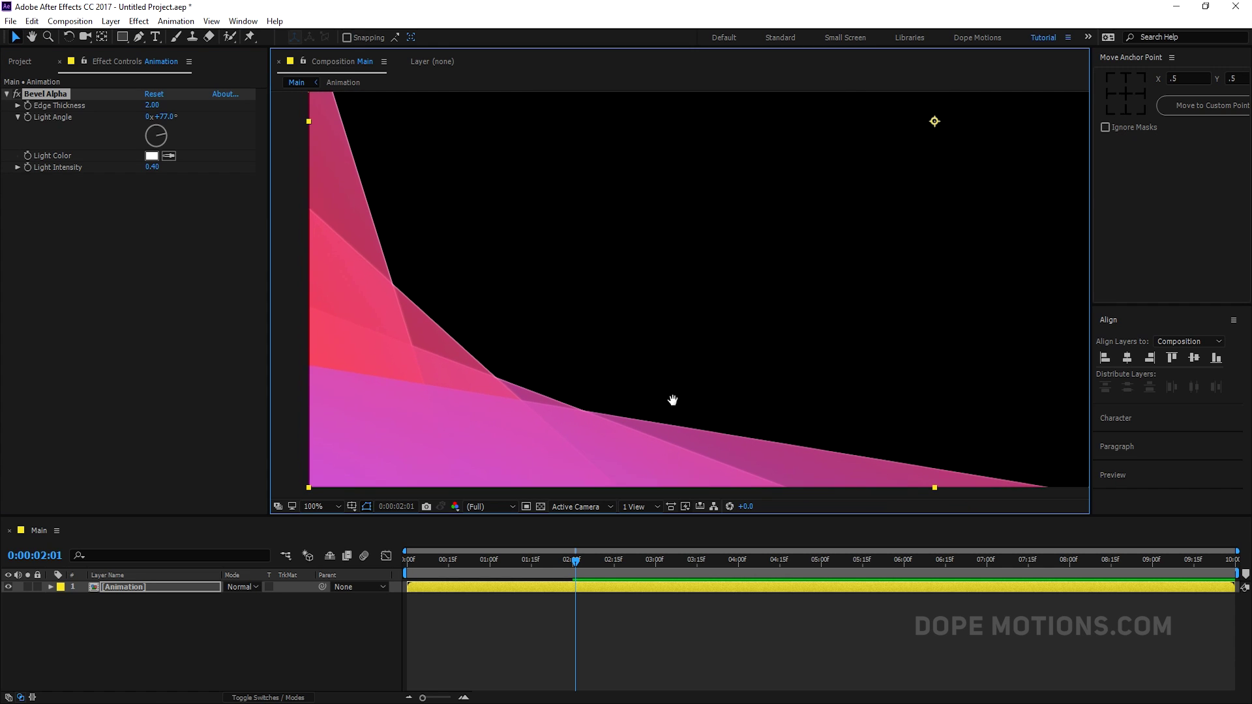
{"action": "left_click_drag", "start_coordinate": [167, 122], "coordinate": [160, 121]}
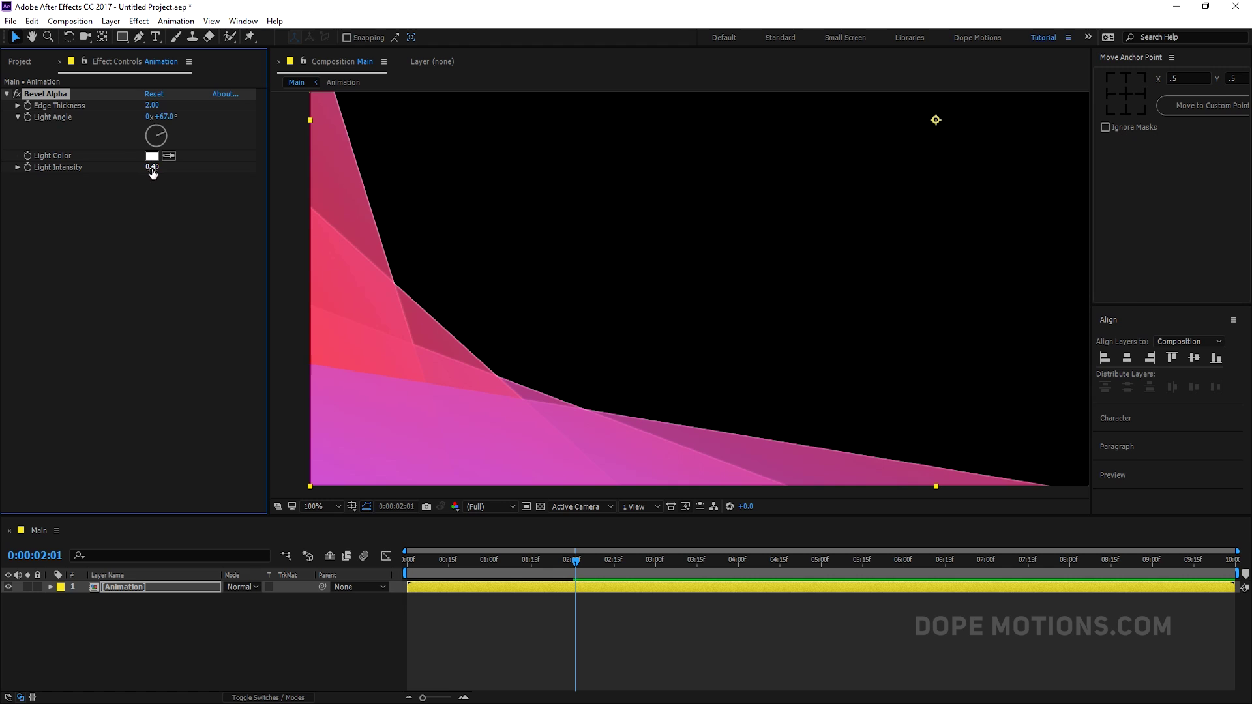
Step: Set the bevel's Light Intensity to 0.25 and Edge Thickness to 1.50
{"action": "mouse_move", "coordinate": [153, 167]}
{"action": "left_mouse_down"}
{"action": "mouse_move", "coordinate": [226, 168]}
{"action": "mouse_move", "coordinate": [168, 173]}
{"action": "left_mouse_up"}
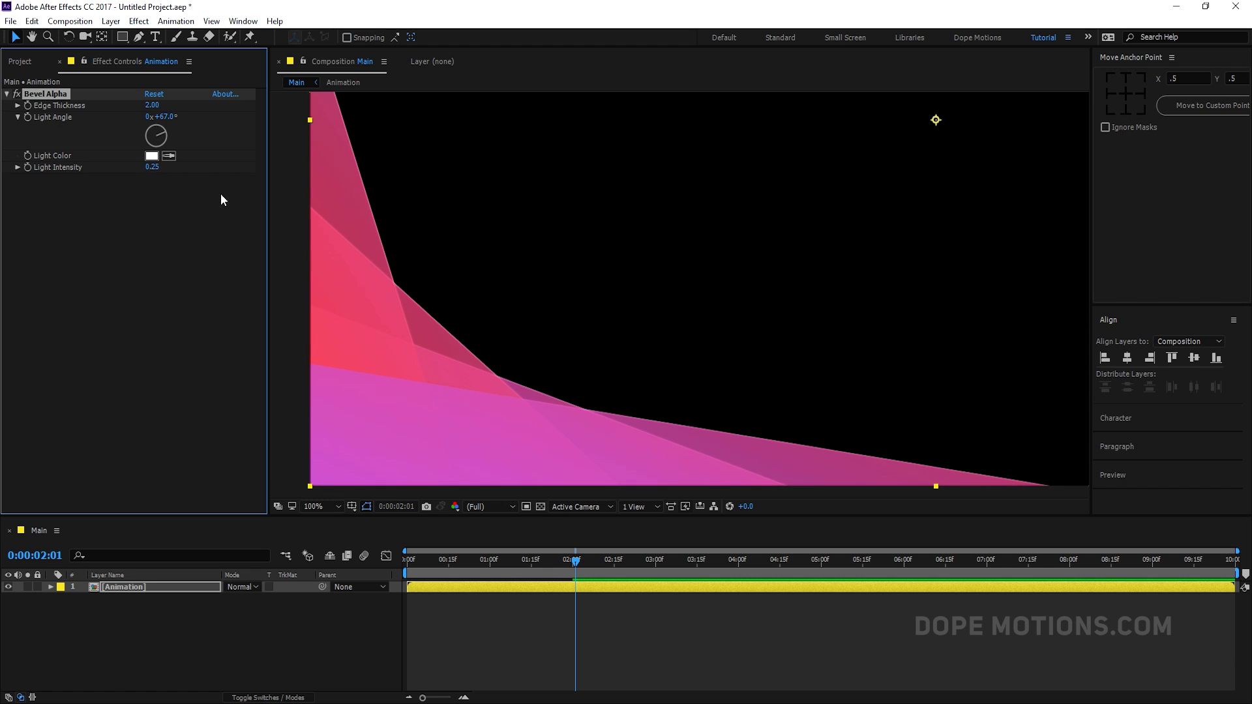
{"action": "left_click_drag", "start_coordinate": [151, 105], "coordinate": [142, 104]}
{"action": "left_click", "coordinate": [152, 105]}
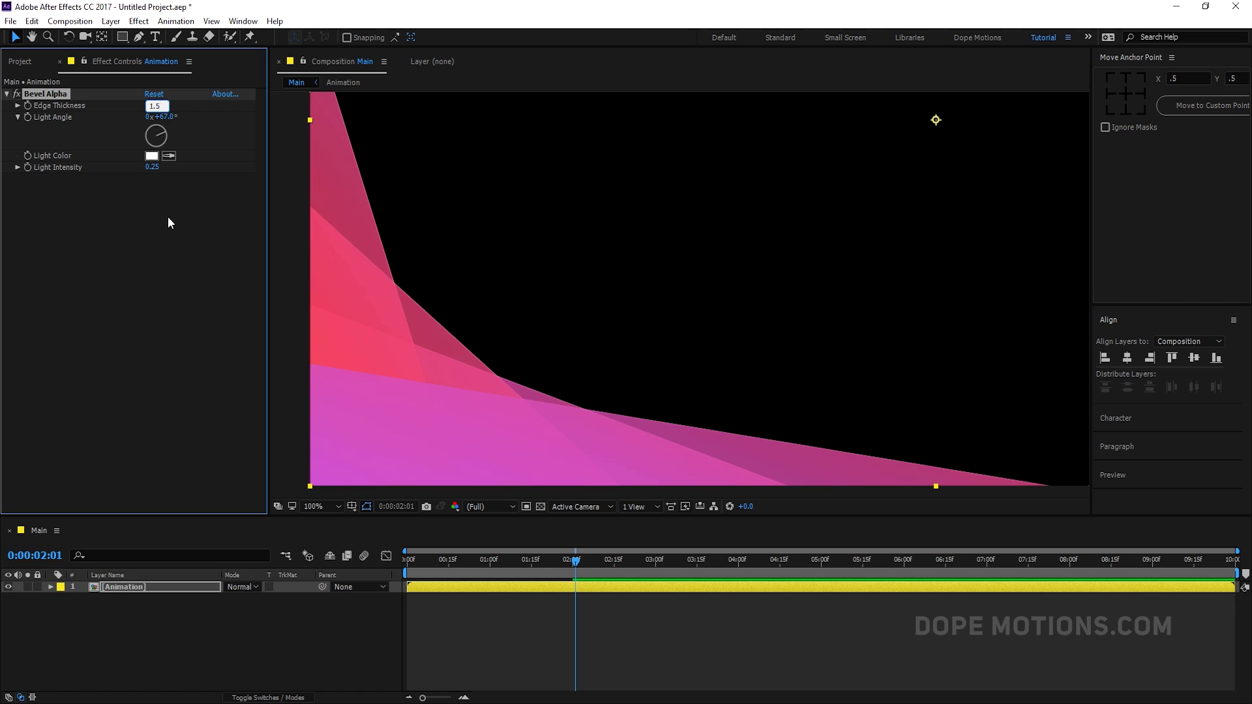
{"action": "type", "text": "1.5"}
{"action": "key", "text": "Return"}
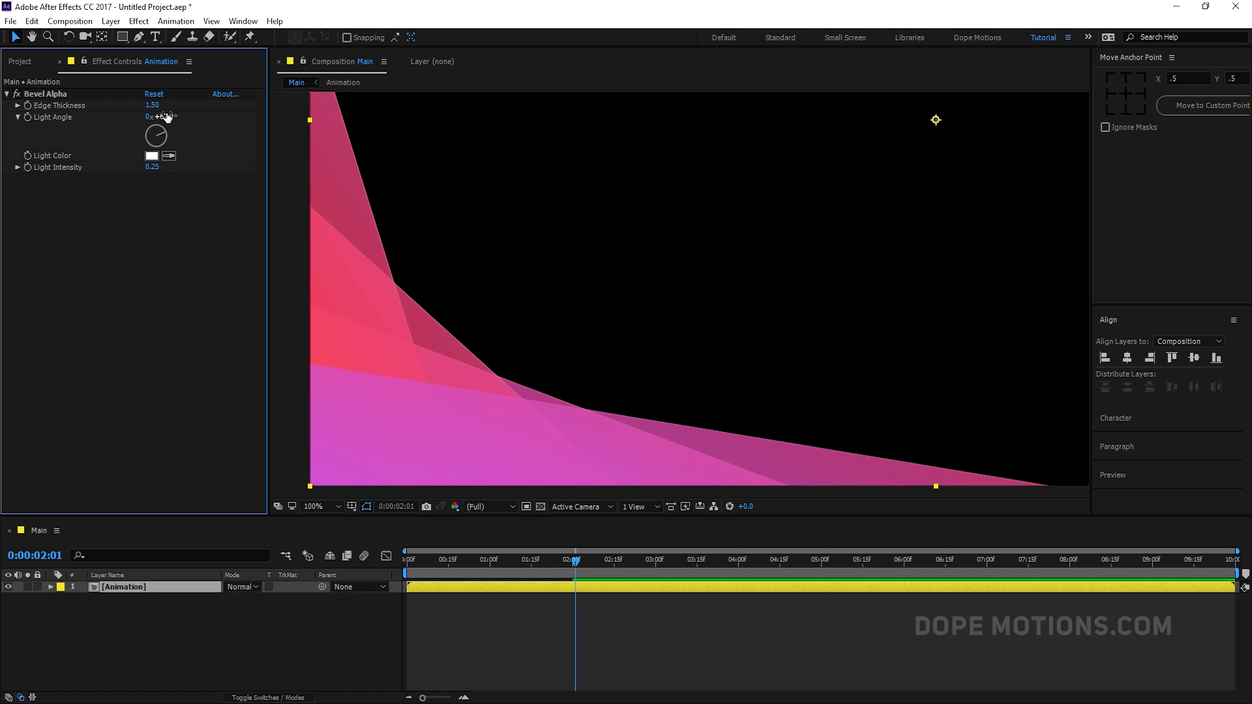
{"action": "left_click_drag", "start_coordinate": [164, 117], "coordinate": [162, 117]}
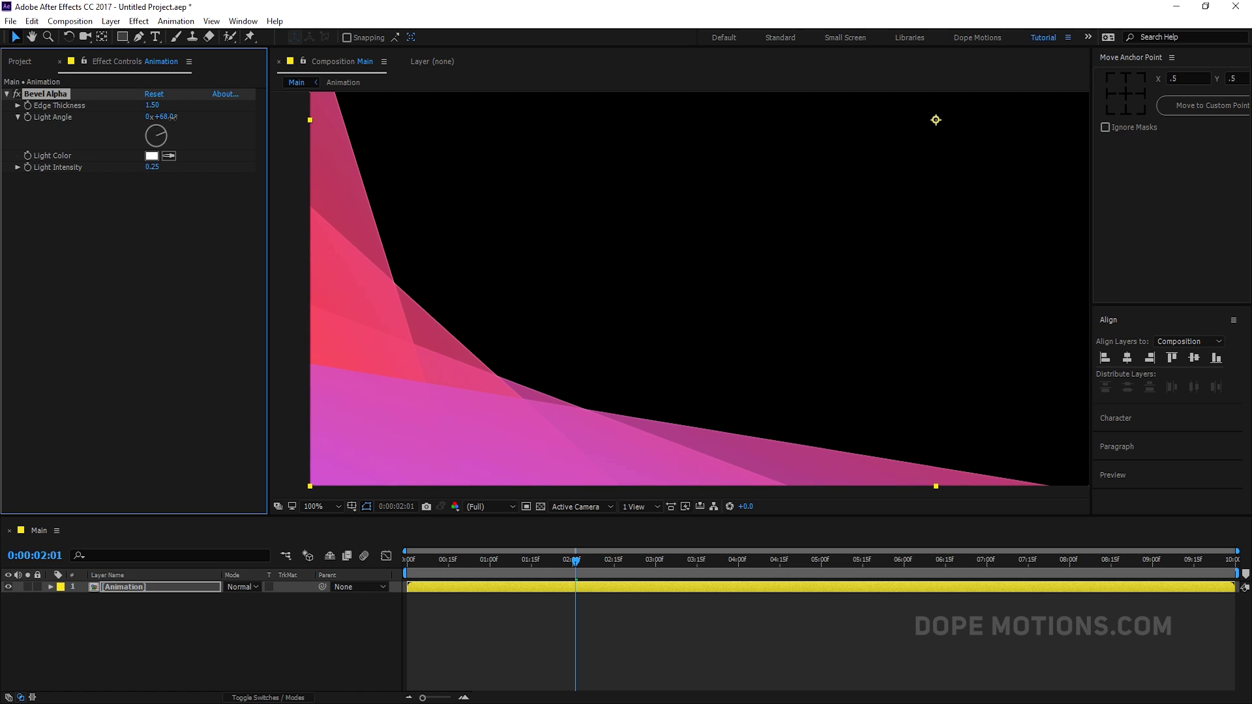
Step: Change the bevel's Light Color to a pale pink and preview earlier frames
{"action": "left_click", "coordinate": [151, 156]}
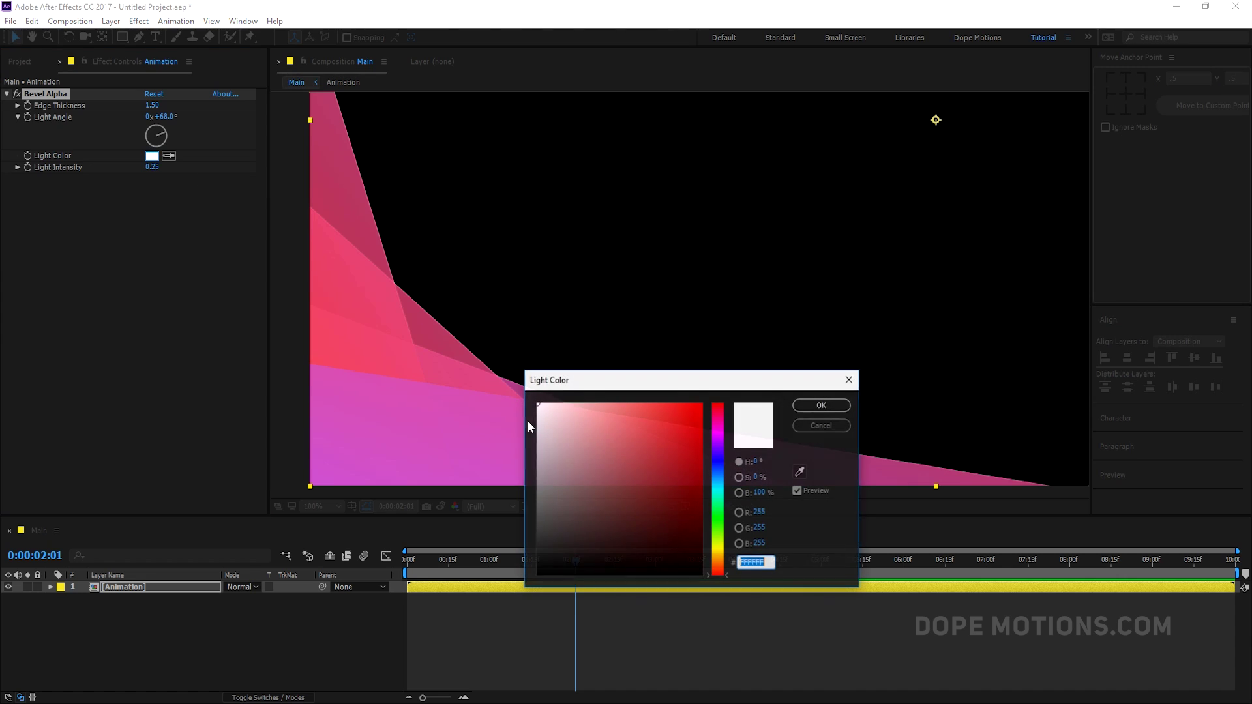
{"action": "left_click_drag", "start_coordinate": [554, 410], "coordinate": [562, 402]}
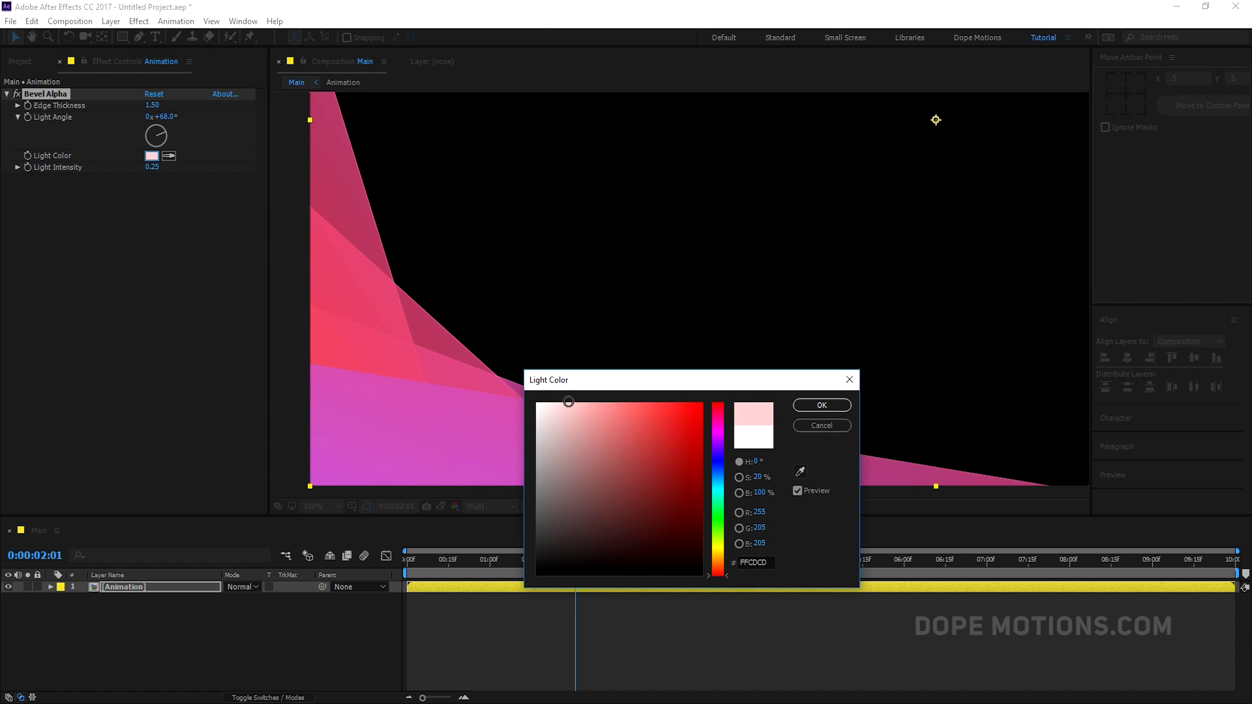
{"action": "left_click", "coordinate": [821, 405]}
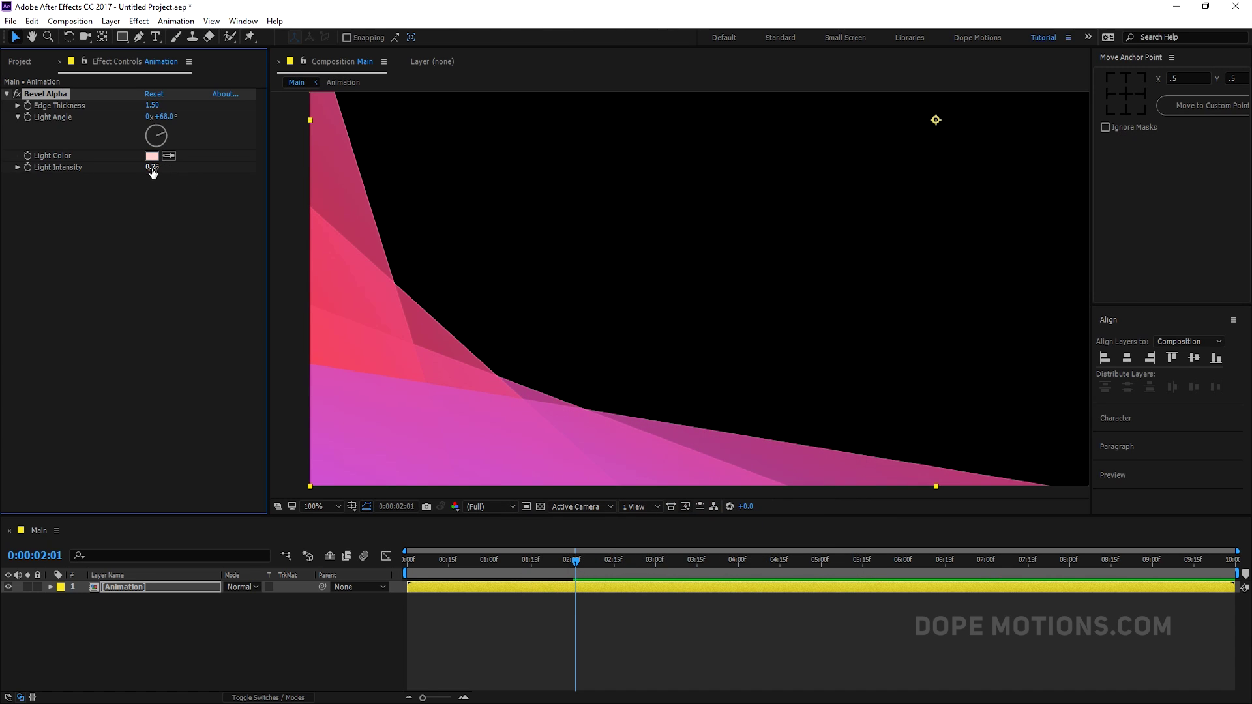
{"action": "left_click_drag", "start_coordinate": [152, 167], "coordinate": [161, 168]}
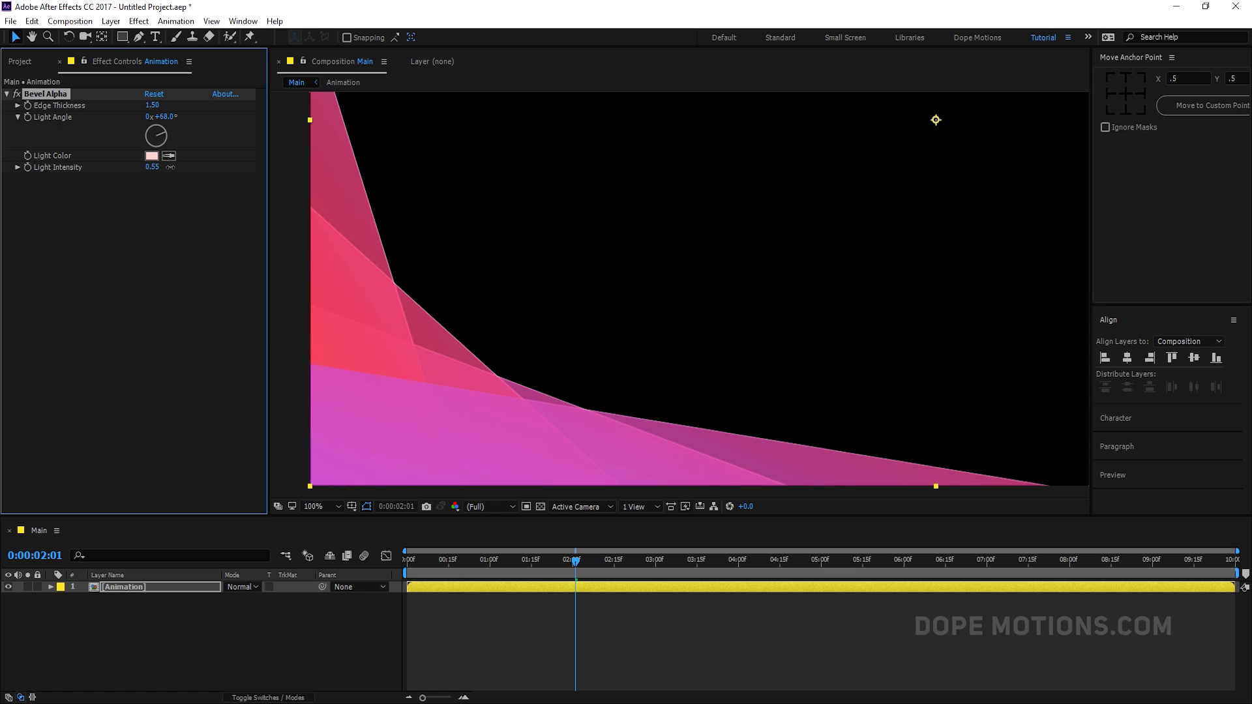
{"action": "scroll", "coordinate": [615, 350], "scroll_direction": "down", "scroll_amount": 2}
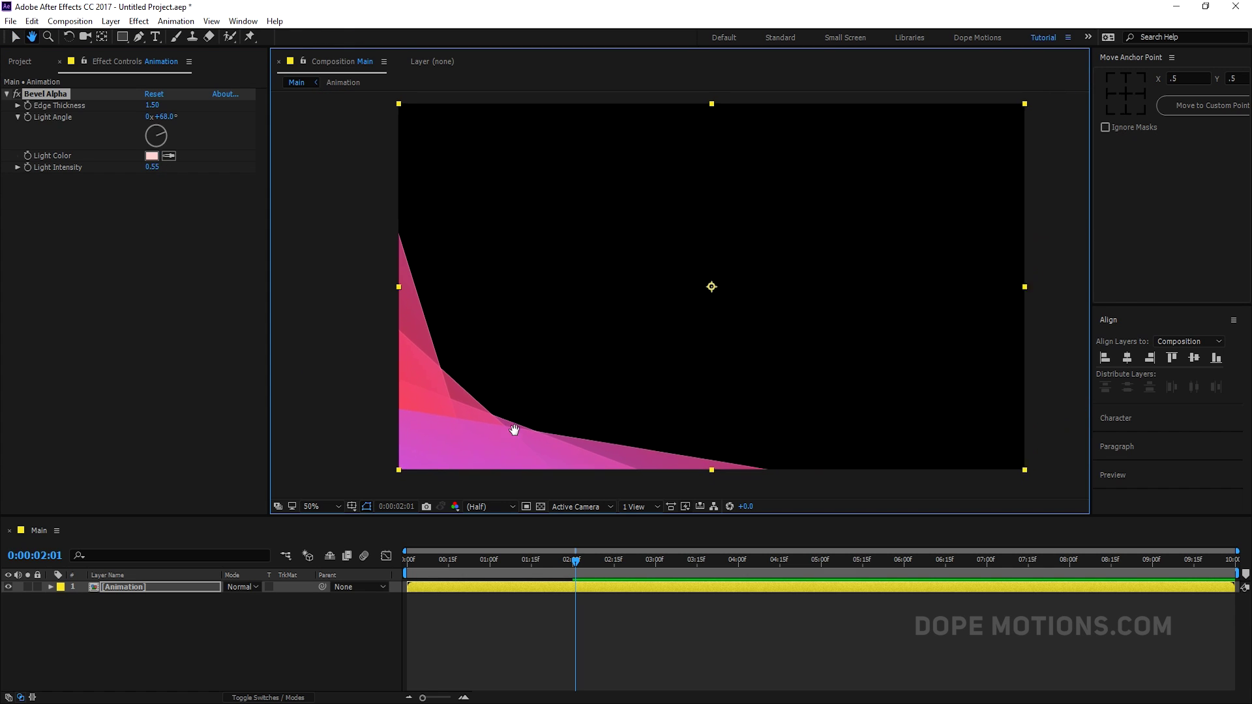
{"action": "left_click", "coordinate": [245, 629]}
{"action": "mouse_move", "coordinate": [575, 559]}
{"action": "left_mouse_down"}
{"action": "mouse_move", "coordinate": [421, 549]}
{"action": "mouse_move", "coordinate": [572, 549]}
{"action": "left_mouse_up"}
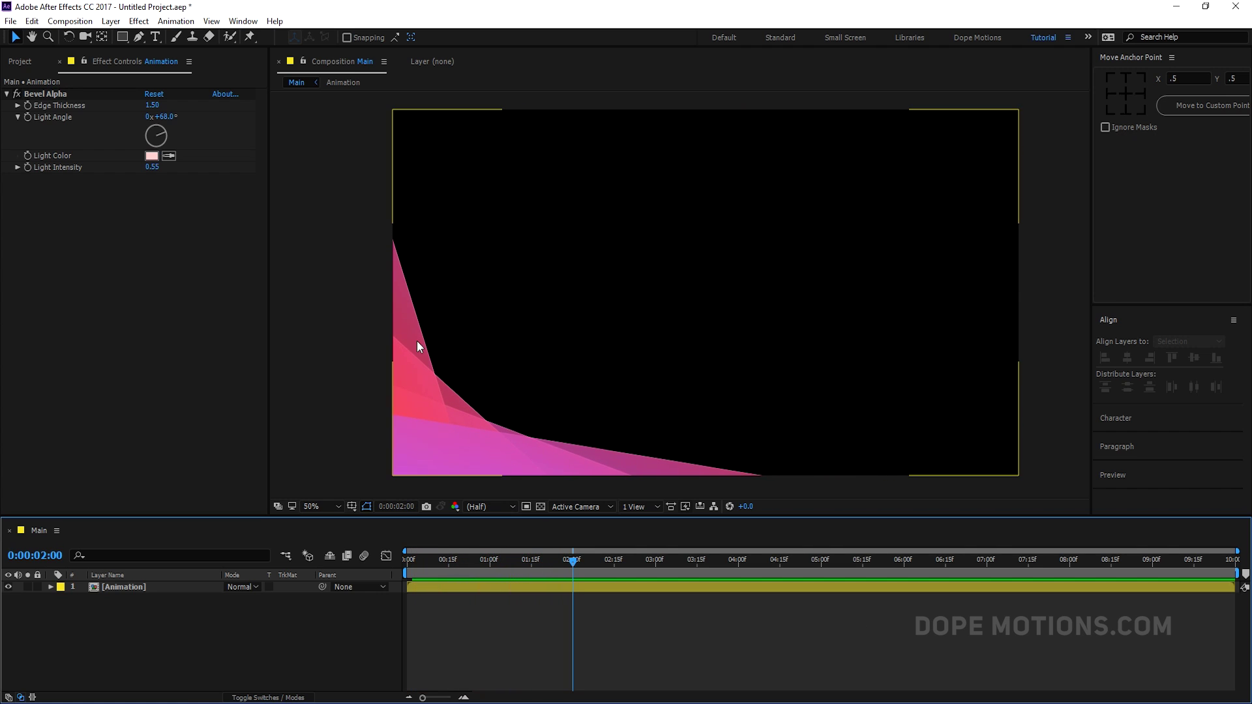
Step: Set the bevel's Light Intensity to 0.40 and preview around 1.5 seconds
{"action": "scroll", "coordinate": [417, 341], "scroll_direction": "up", "scroll_amount": 2}
{"action": "left_click_drag", "start_coordinate": [486, 319], "coordinate": [596, 253]}
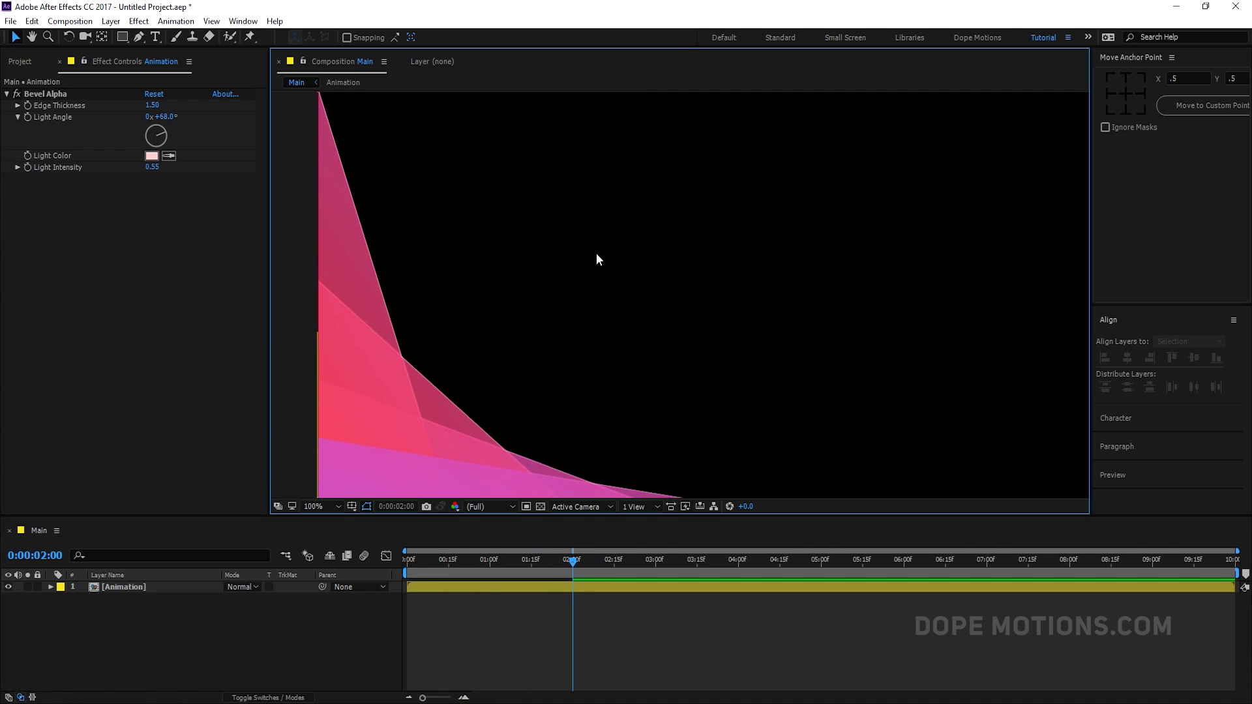
{"action": "left_click", "coordinate": [154, 167]}
{"action": "type", "text": ".4"}
{"action": "key", "text": "Return"}
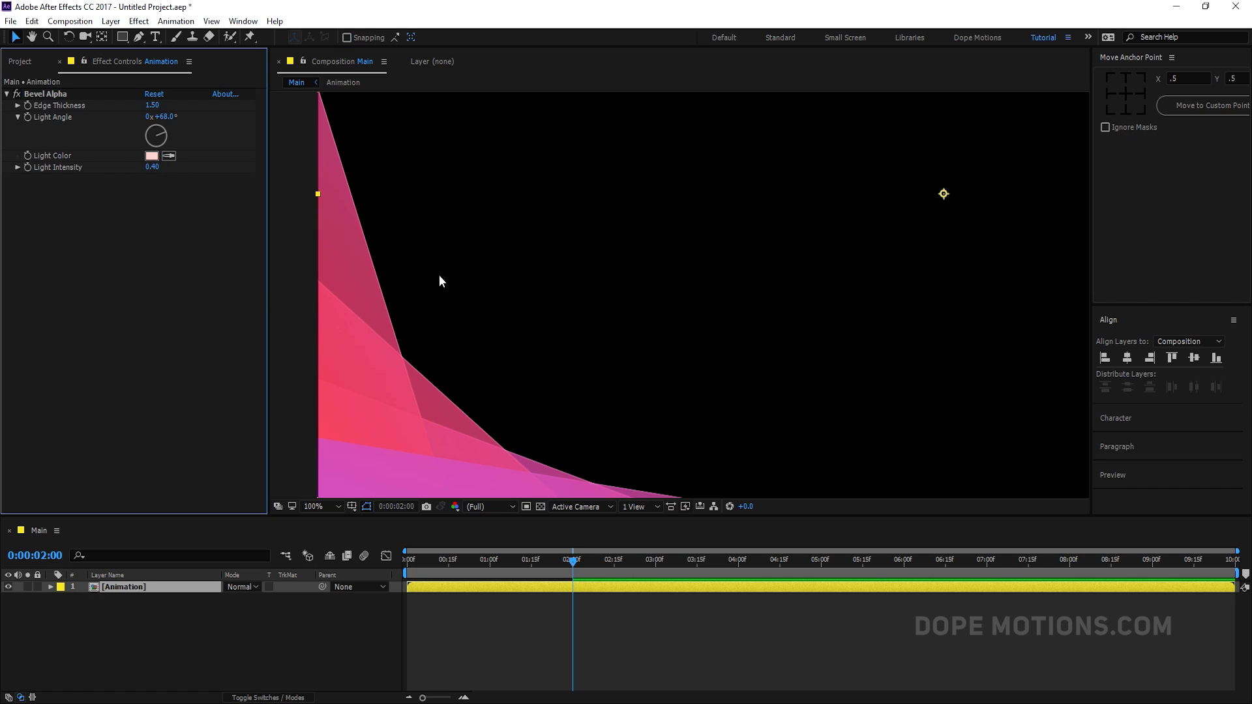
{"action": "scroll", "coordinate": [439, 275], "scroll_direction": "down", "scroll_amount": 2}
{"action": "left_click", "coordinate": [266, 602]}
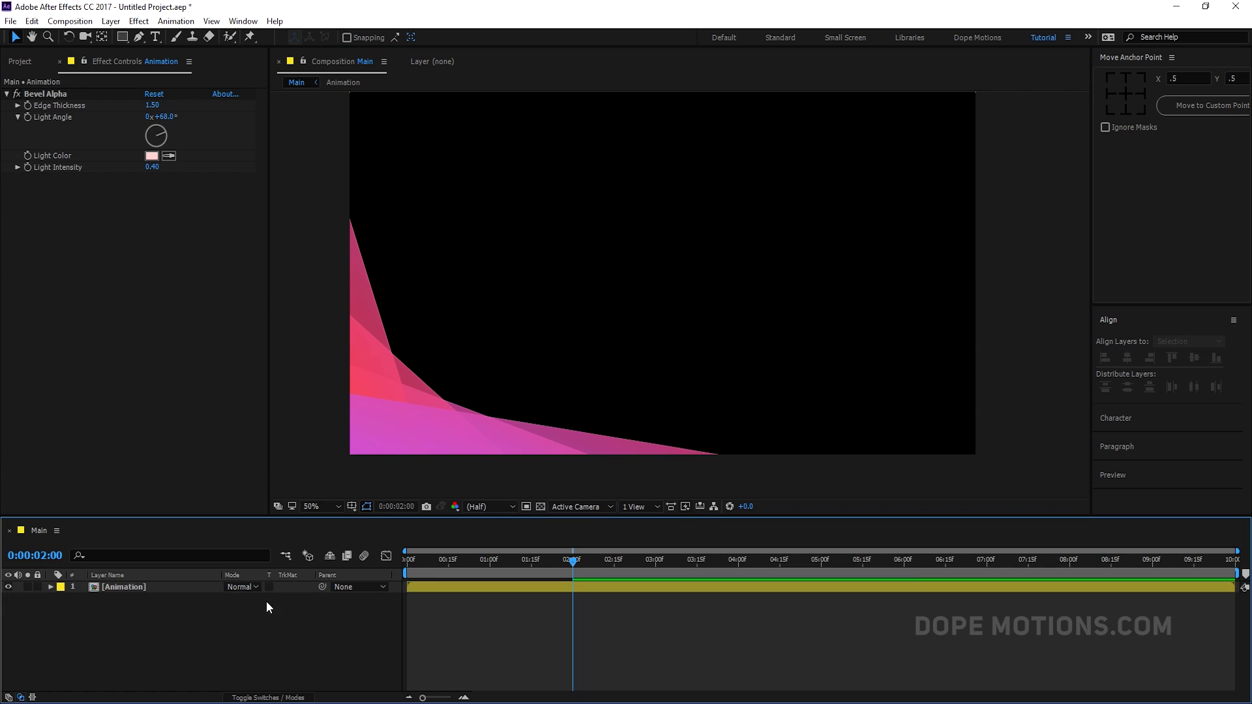
{"action": "left_click_drag", "start_coordinate": [463, 569], "coordinate": [531, 562]}
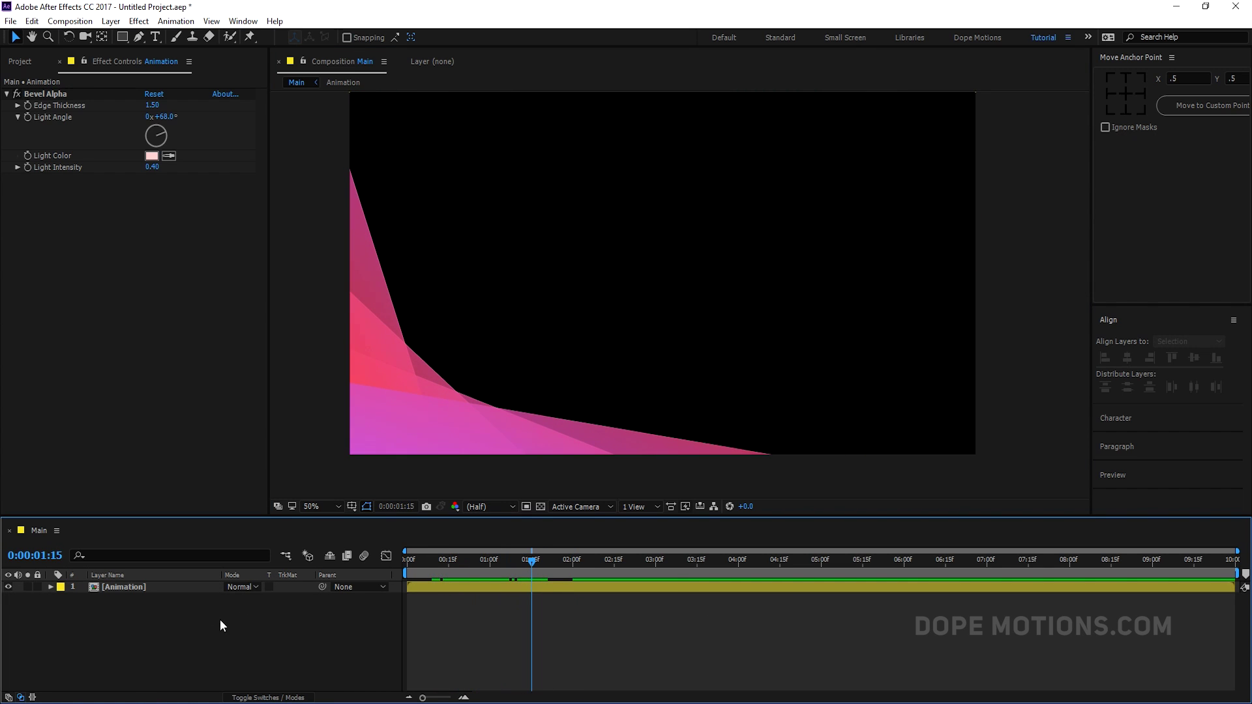
Step: Create a new solid named BG and apply a 4-Color Gradient to it
{"action": "key", "text": "ctrl+y"}
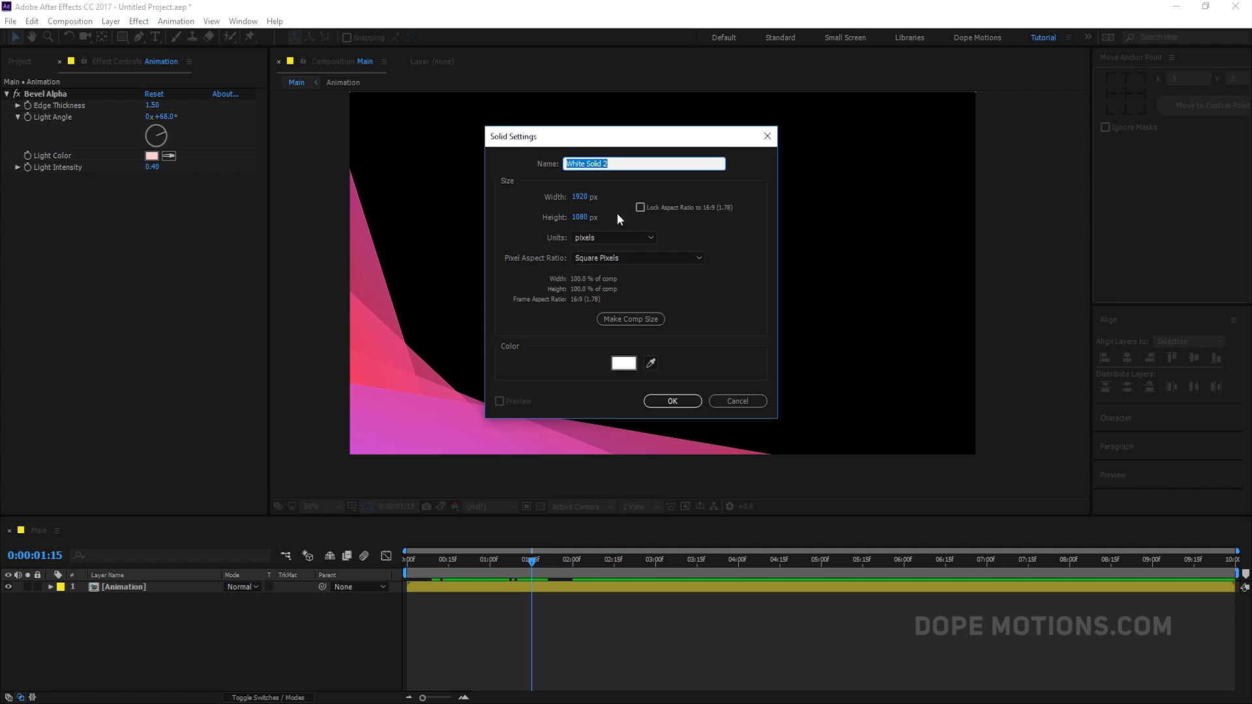
{"action": "left_click_drag", "start_coordinate": [616, 164], "coordinate": [489, 169]}
{"action": "type", "text": "BG"}
{"action": "left_click", "coordinate": [663, 398]}
{"action": "key", "text": "ctrl+space"}
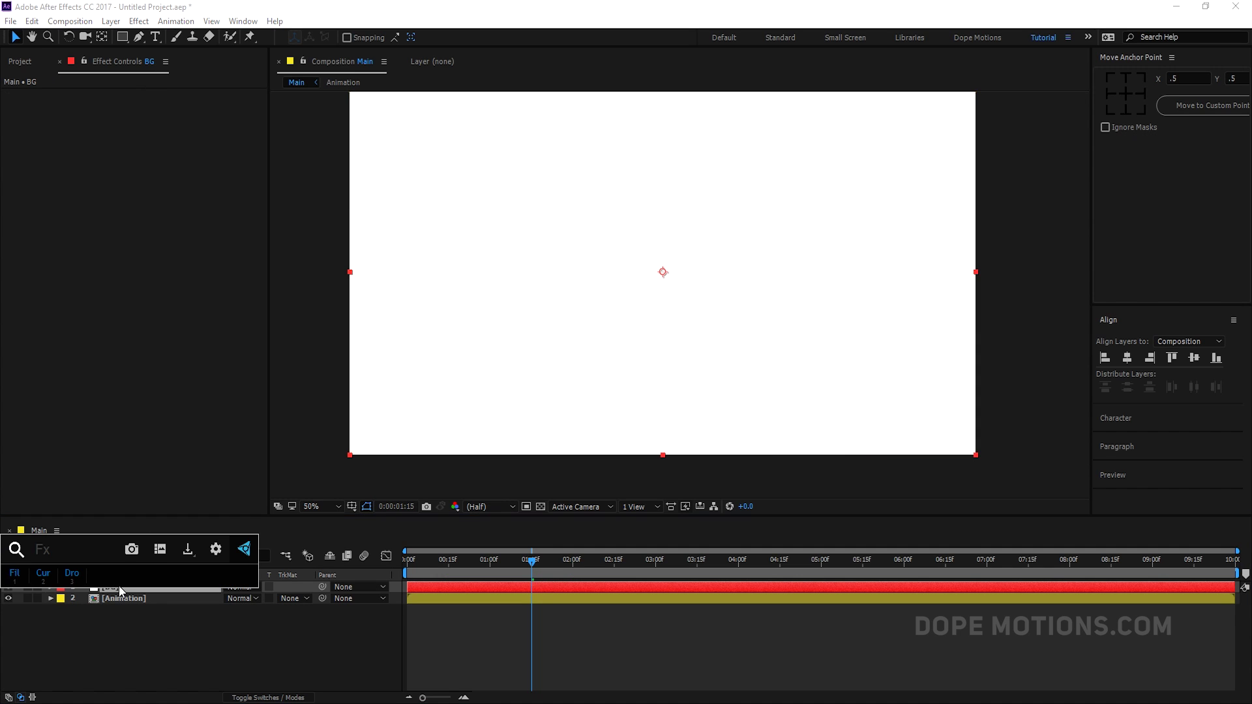
{"action": "type", "text": "4"}
{"action": "left_click", "coordinate": [72, 590]}
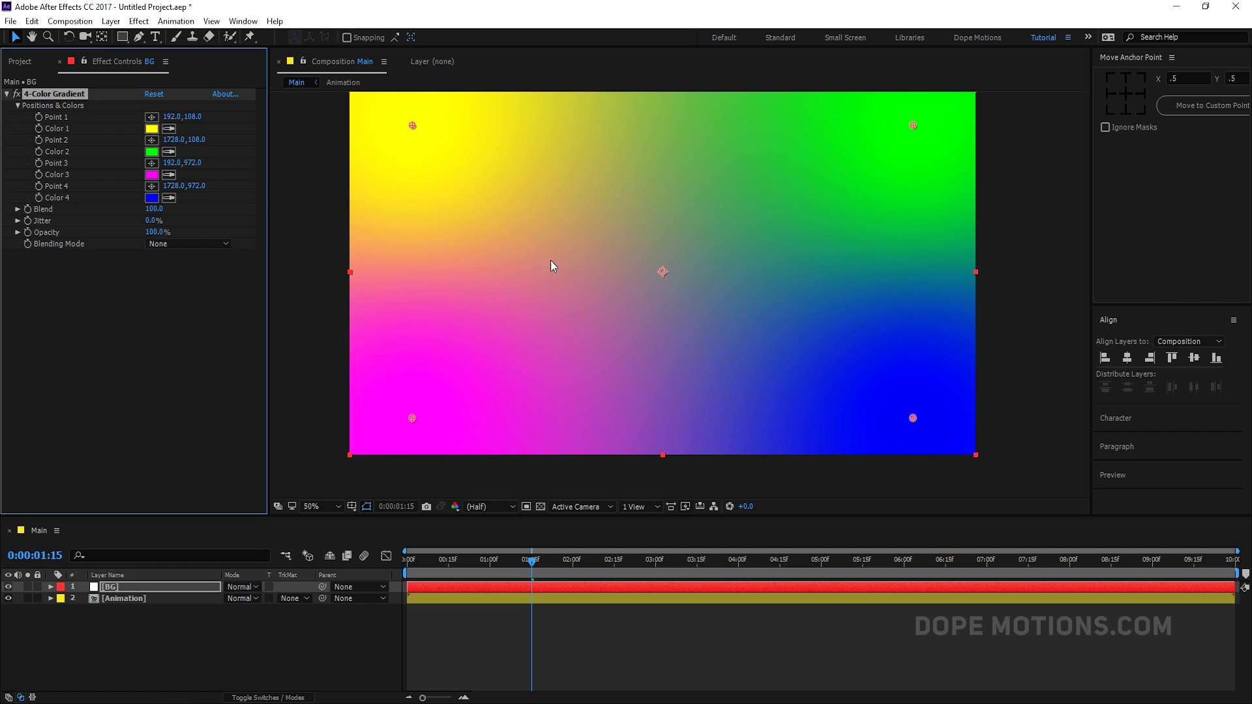
Step: Set the gradient's first colour to pinkish red and the other three to dark navy
{"action": "left_click", "coordinate": [151, 128]}
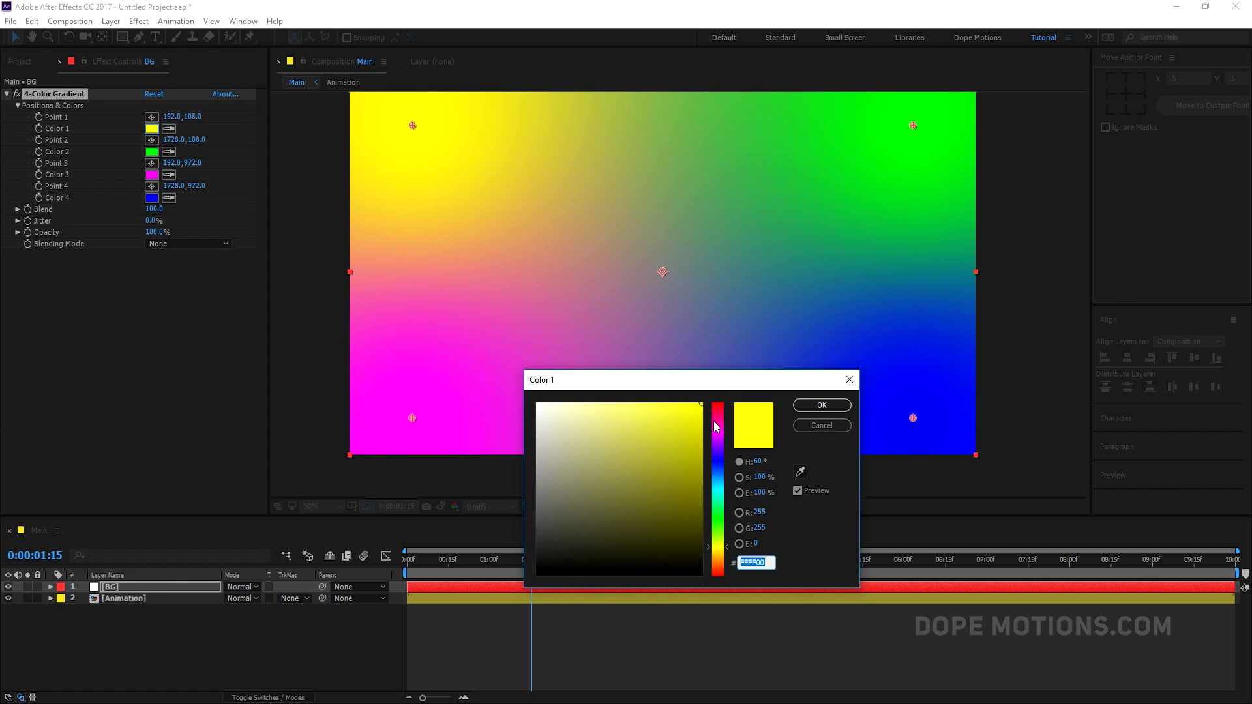
{"action": "left_click_drag", "start_coordinate": [716, 427], "coordinate": [667, 426]}
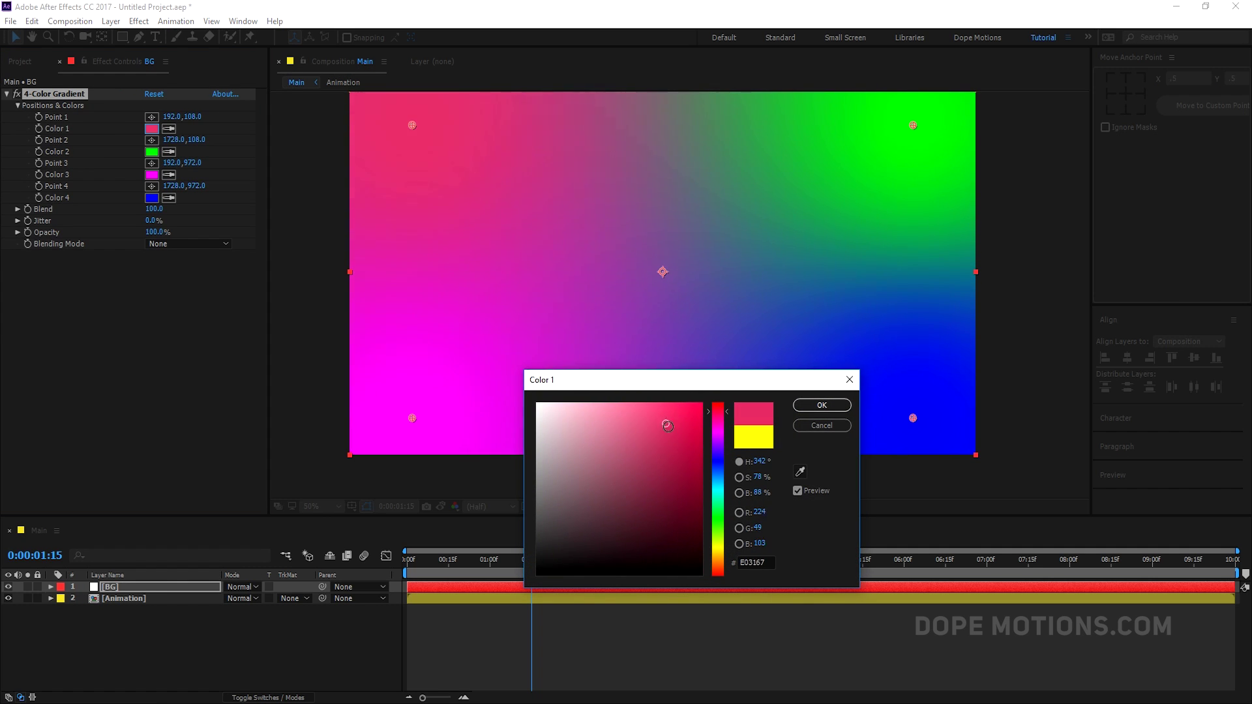
{"action": "left_click", "coordinate": [821, 405]}
{"action": "left_click", "coordinate": [151, 151]}
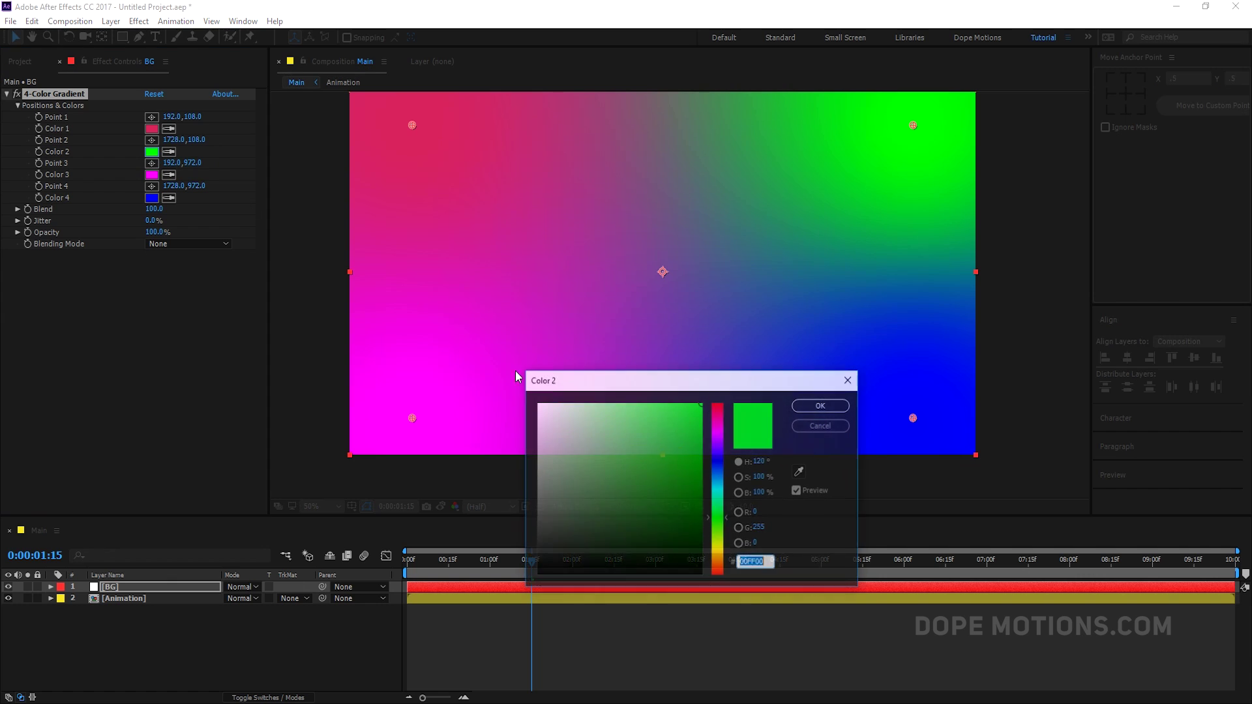
{"action": "left_click_drag", "start_coordinate": [717, 499], "coordinate": [717, 463]}
{"action": "left_click_drag", "start_coordinate": [646, 541], "coordinate": [655, 557]}
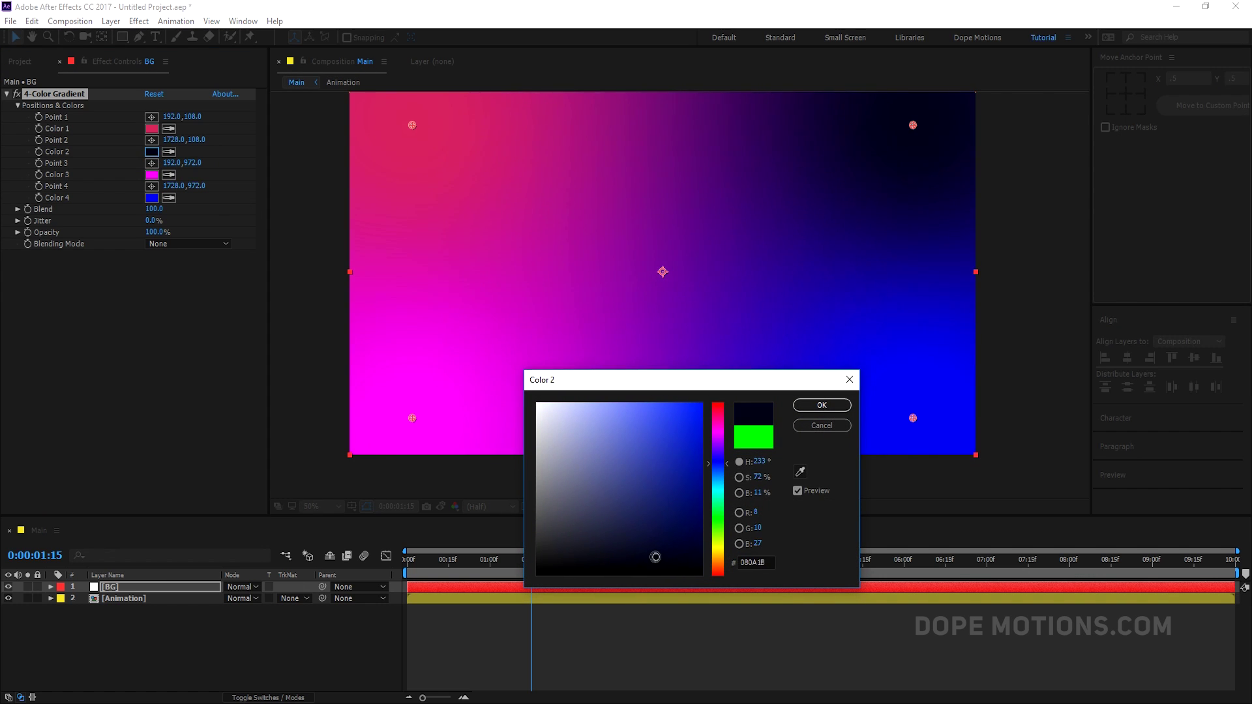
{"action": "left_click", "coordinate": [821, 404]}
{"action": "left_click", "coordinate": [154, 151]}
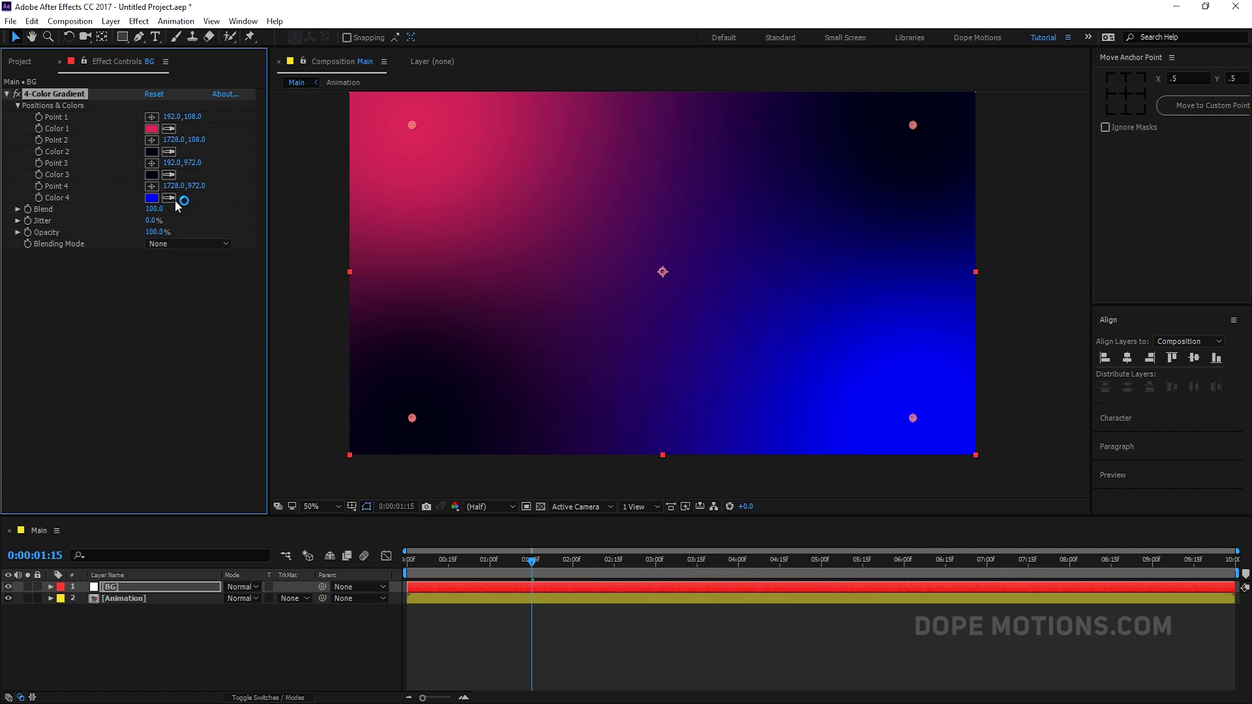
{"action": "left_click", "coordinate": [169, 197]}
{"action": "left_click", "coordinate": [154, 176]}
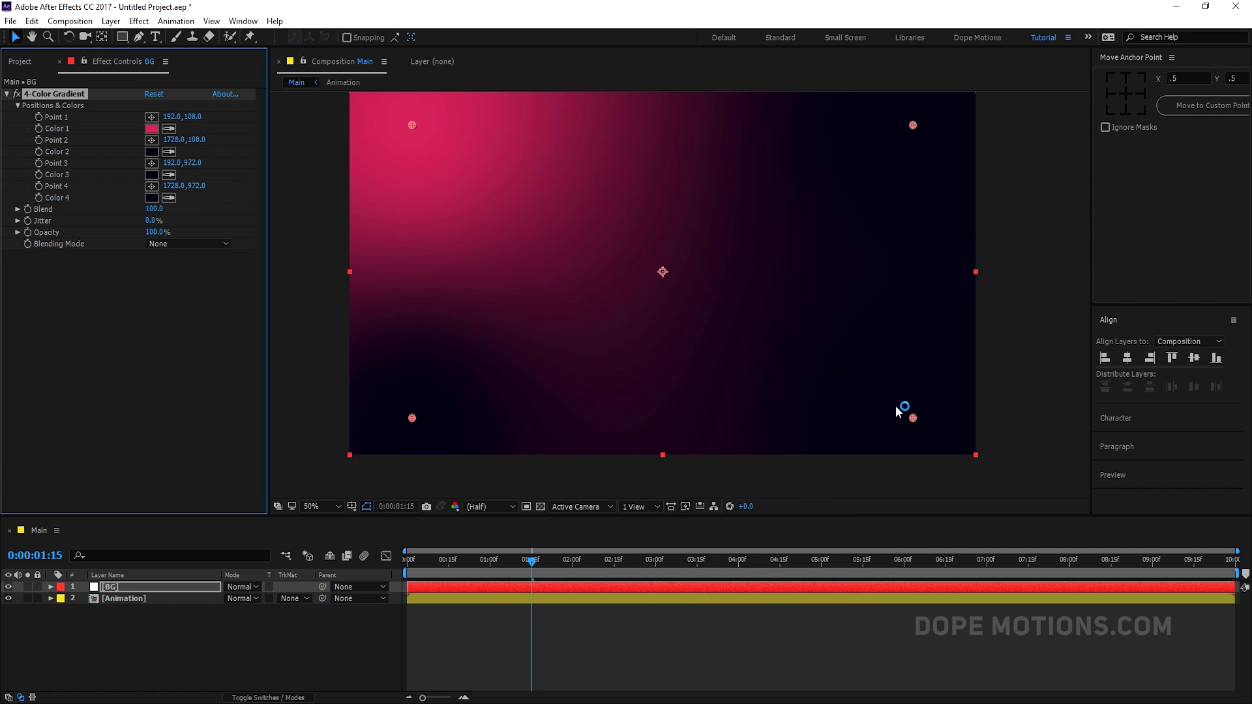
Step: Move gradient points to bottom centre, right edge, left edge, and the first high above the frame
{"action": "left_click_drag", "start_coordinate": [913, 418], "coordinate": [670, 461]}
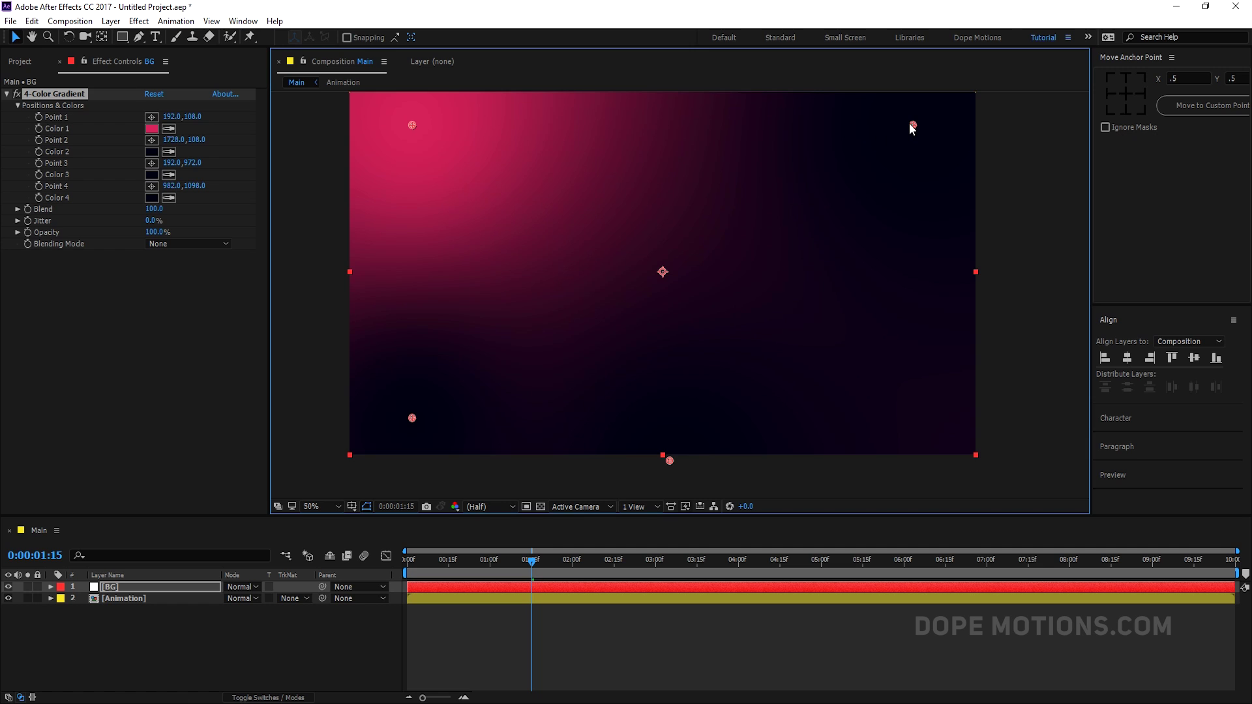
{"action": "left_click_drag", "start_coordinate": [912, 125], "coordinate": [987, 268]}
{"action": "left_click_drag", "start_coordinate": [412, 419], "coordinate": [341, 326]}
{"action": "key", "text": "space"}
{"action": "left_click_drag", "start_coordinate": [567, 249], "coordinate": [550, 295]}
{"action": "key", "text": "comma"}
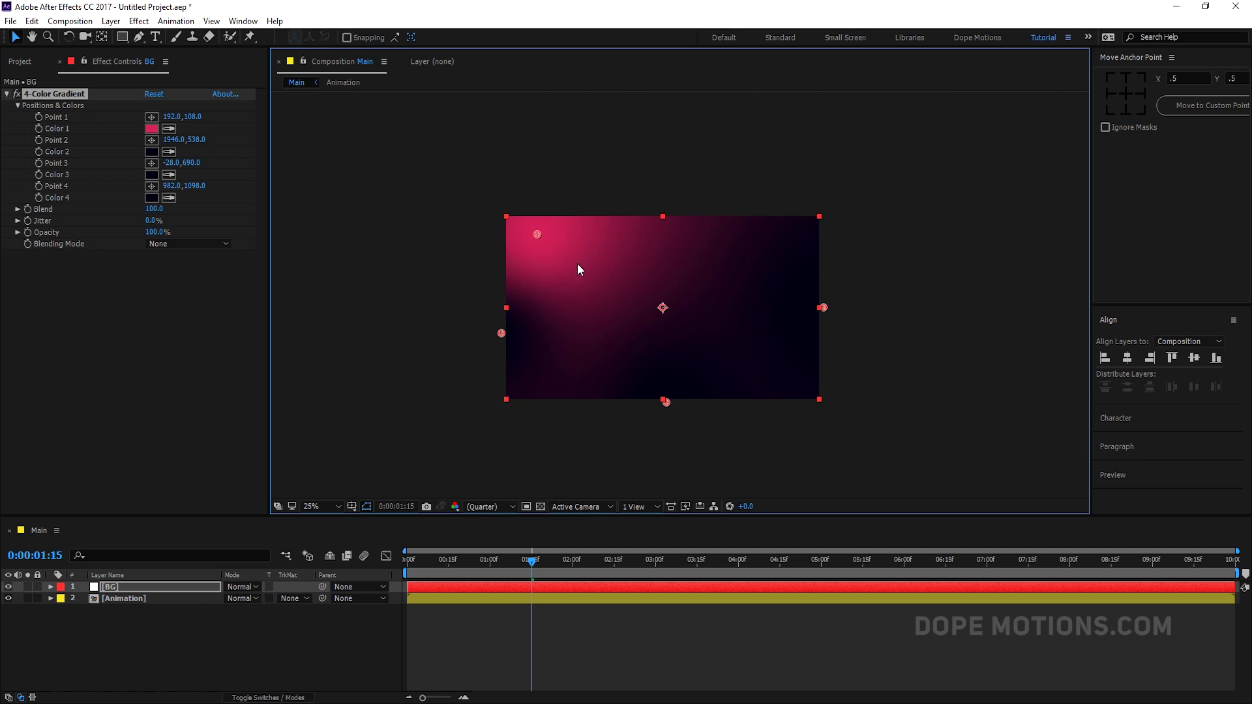
{"action": "left_click_drag", "start_coordinate": [531, 239], "coordinate": [663, 81]}
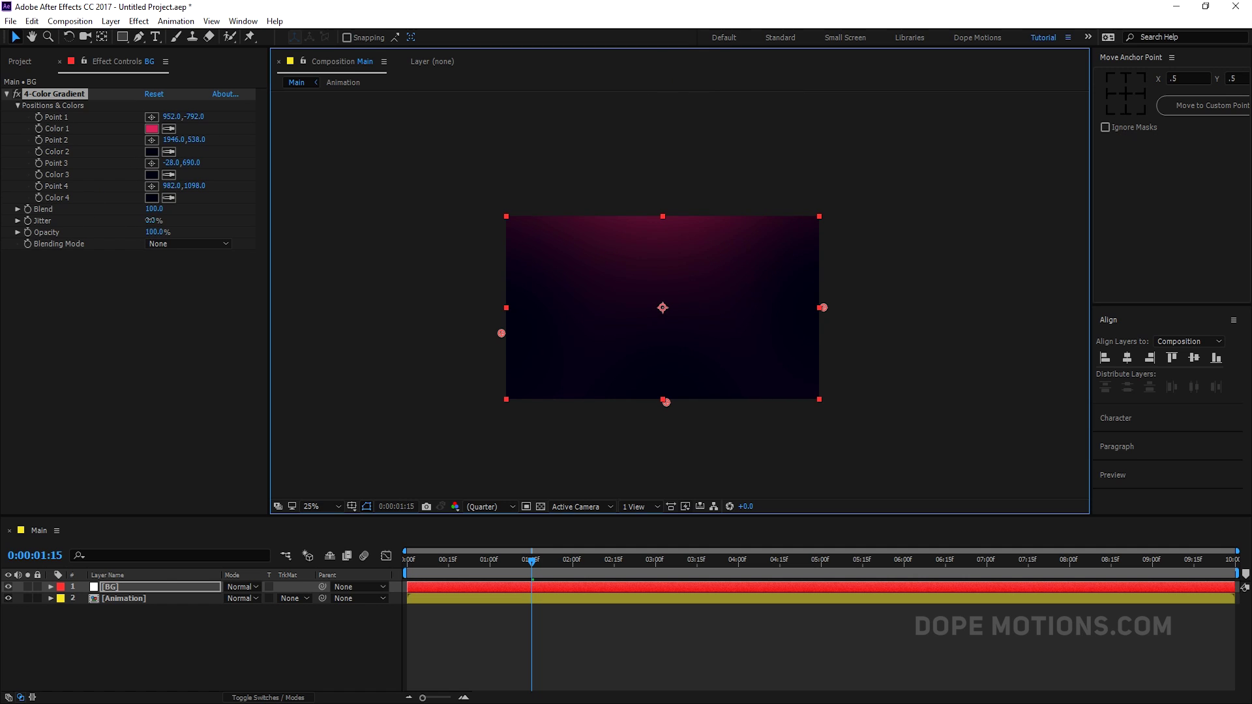
Step: Set the gradient Jitter to 20% and Blend to 150, then return near the start
{"action": "left_click", "coordinate": [151, 220]}
{"action": "type", "text": "20"}
{"action": "left_click", "coordinate": [153, 210]}
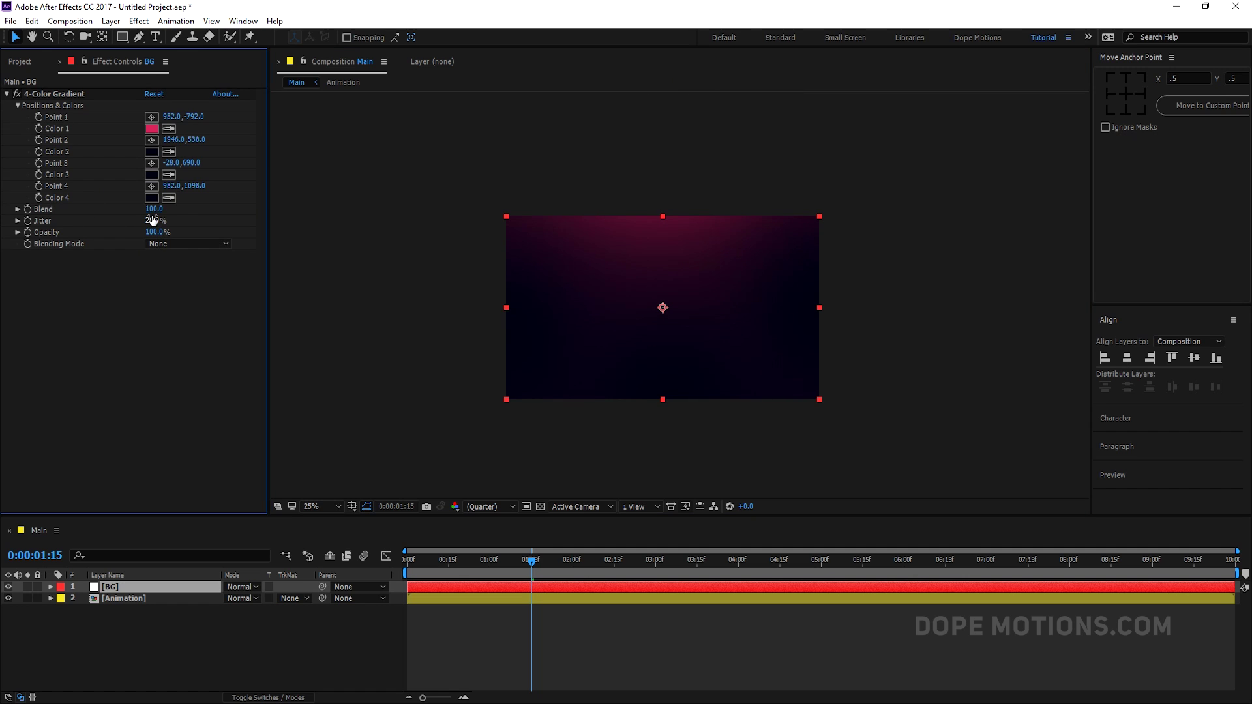
{"action": "type", "text": "150"}
{"action": "key", "text": "Return"}
{"action": "scroll", "coordinate": [669, 302], "scroll_direction": "up", "scroll_amount": 2}
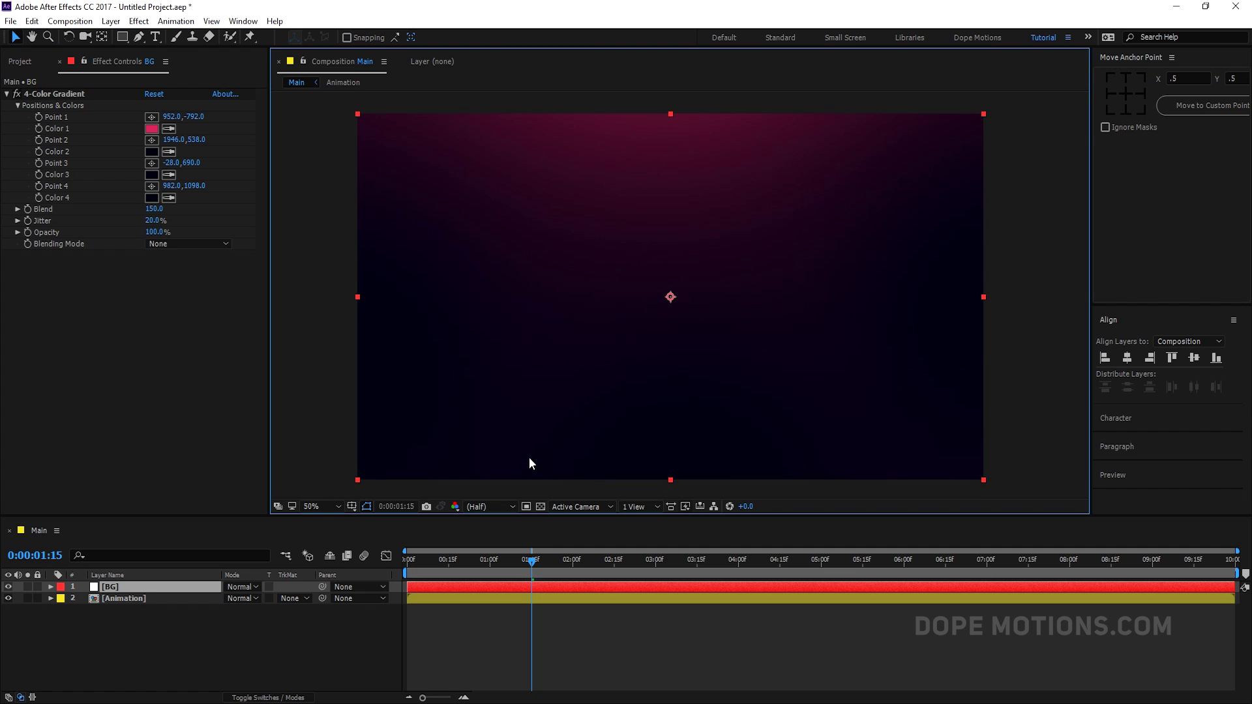
{"action": "left_click_drag", "start_coordinate": [445, 559], "coordinate": [420, 565]}
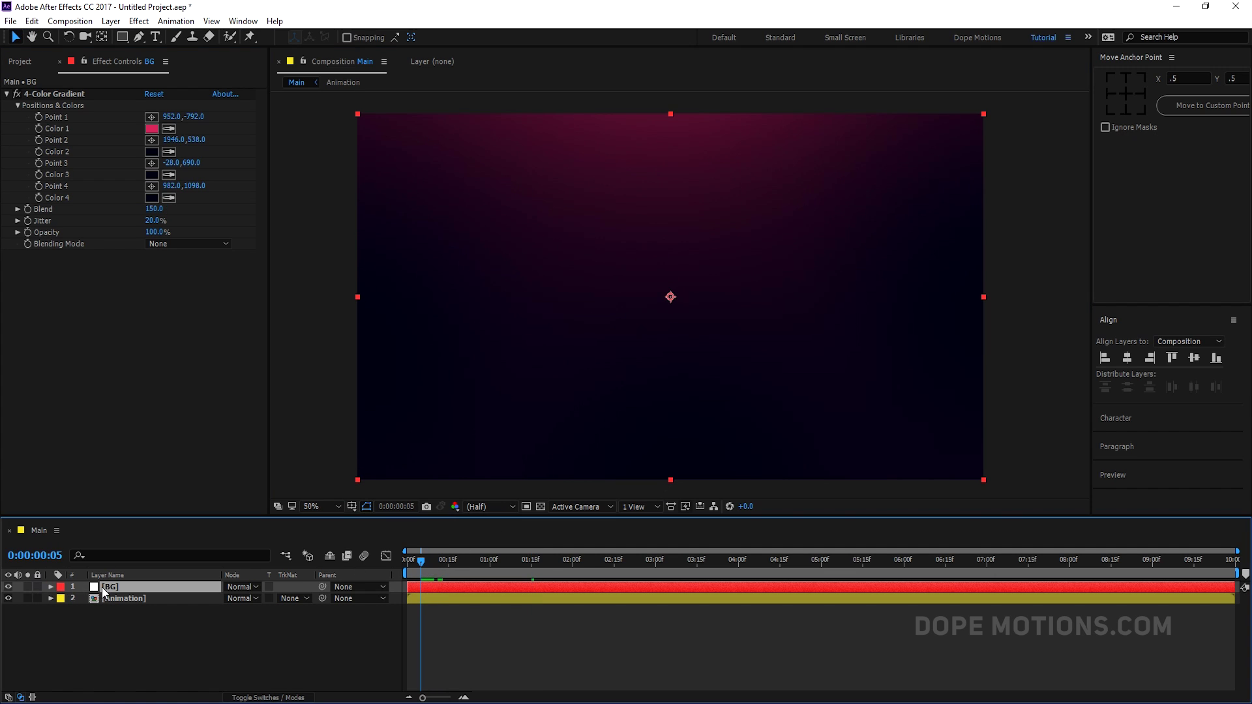
Step: Place BG beneath the Animation layer and darken gradient Color 1 to 790428
{"action": "left_click_drag", "start_coordinate": [102, 591], "coordinate": [130, 605]}
{"action": "left_click_drag", "start_coordinate": [422, 570], "coordinate": [519, 568]}
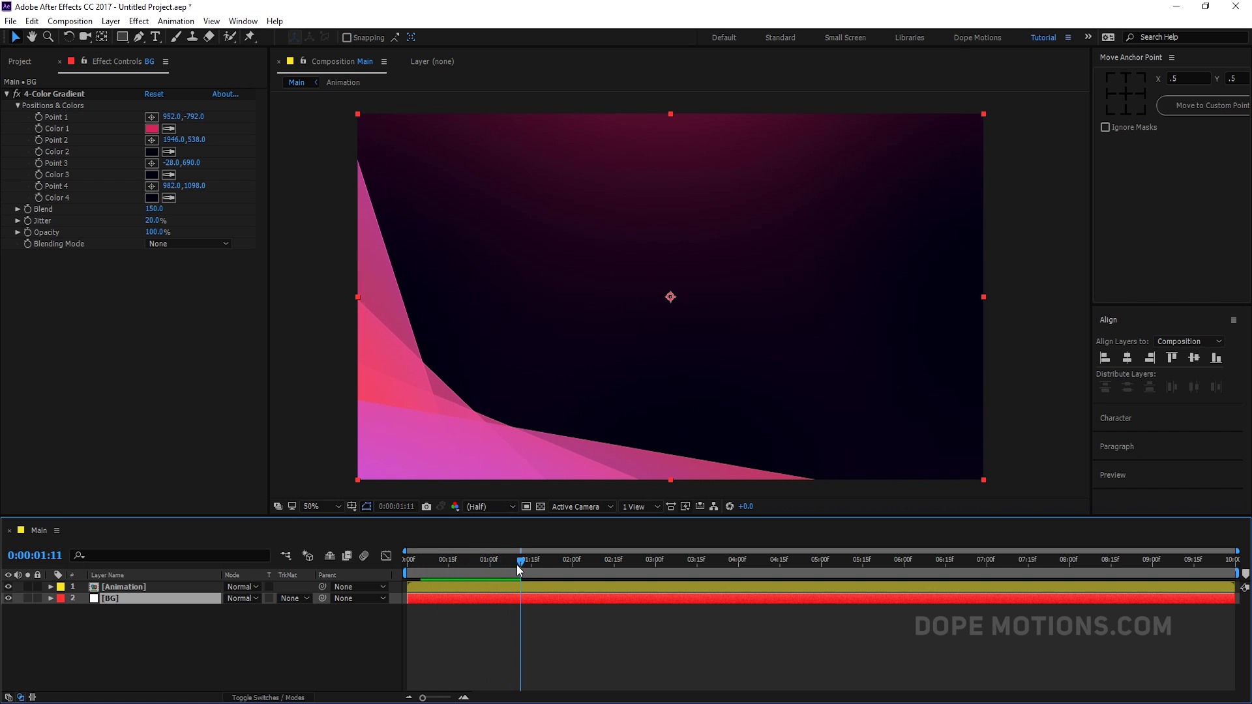
{"action": "left_click", "coordinate": [151, 129]}
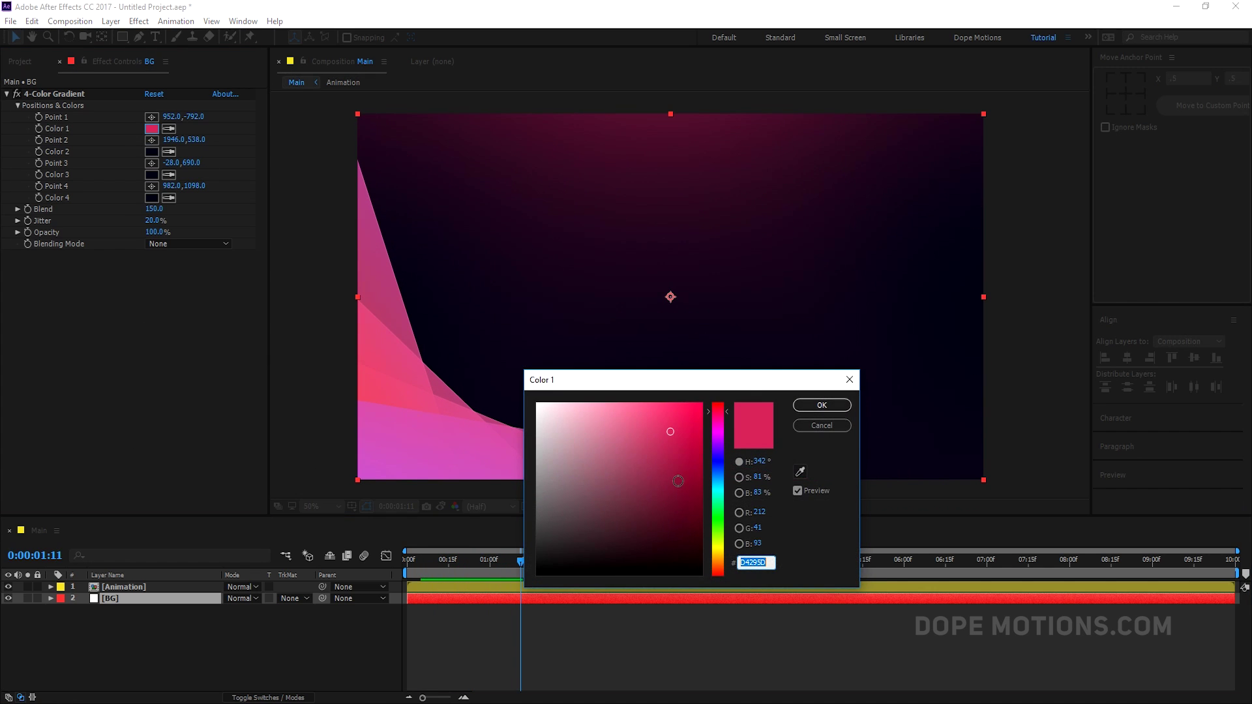
{"action": "mouse_move", "coordinate": [677, 481]}
{"action": "left_mouse_down"}
{"action": "mouse_move", "coordinate": [671, 443]}
{"action": "mouse_move", "coordinate": [680, 491]}
{"action": "mouse_move", "coordinate": [687, 478]}
{"action": "mouse_move", "coordinate": [696, 493]}
{"action": "left_mouse_up"}
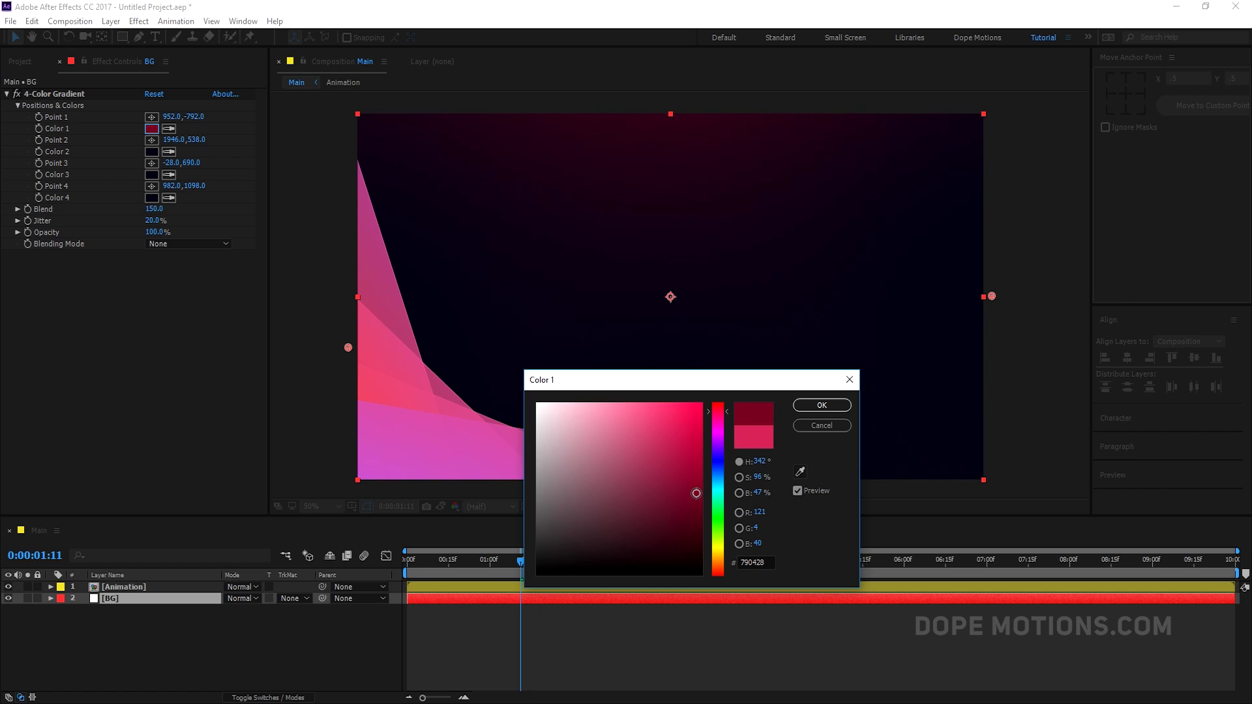
{"action": "left_click", "coordinate": [822, 405]}
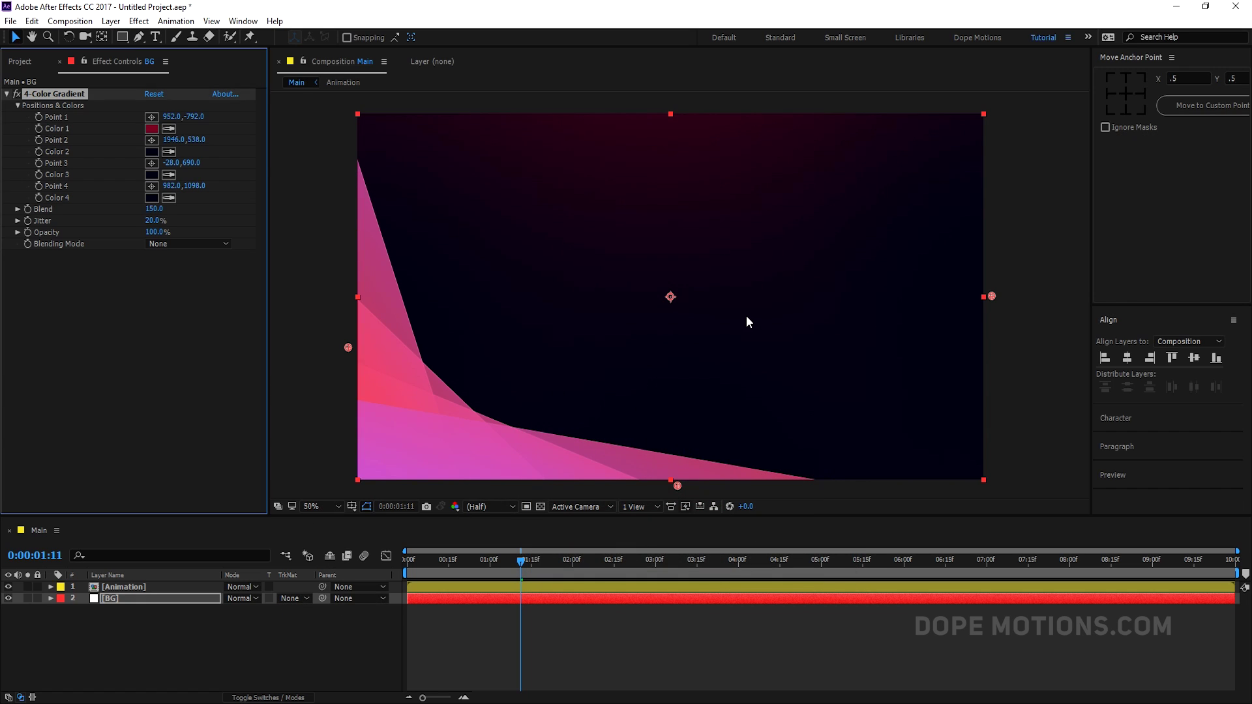
{"action": "left_click", "coordinate": [126, 588]}
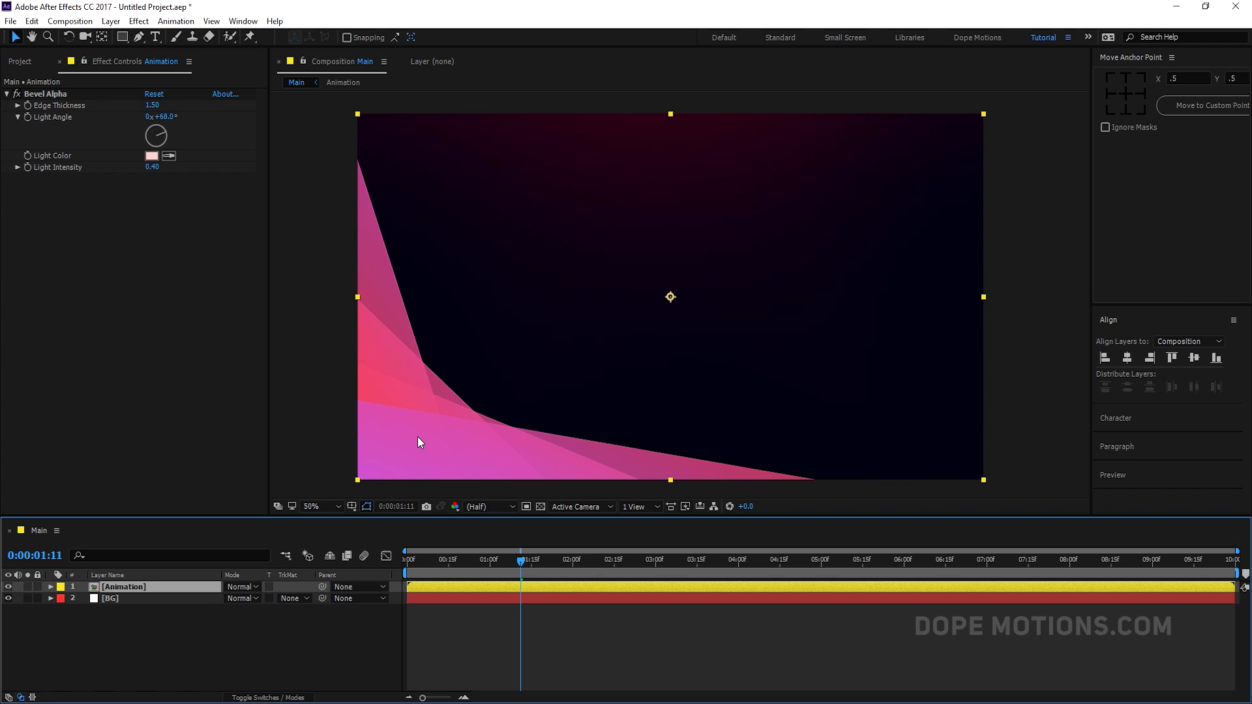
Step: Apply Glow to the Animation layer with threshold 90%, radius 150 and intensity 0.6
{"action": "key", "text": "ctrl+space"}
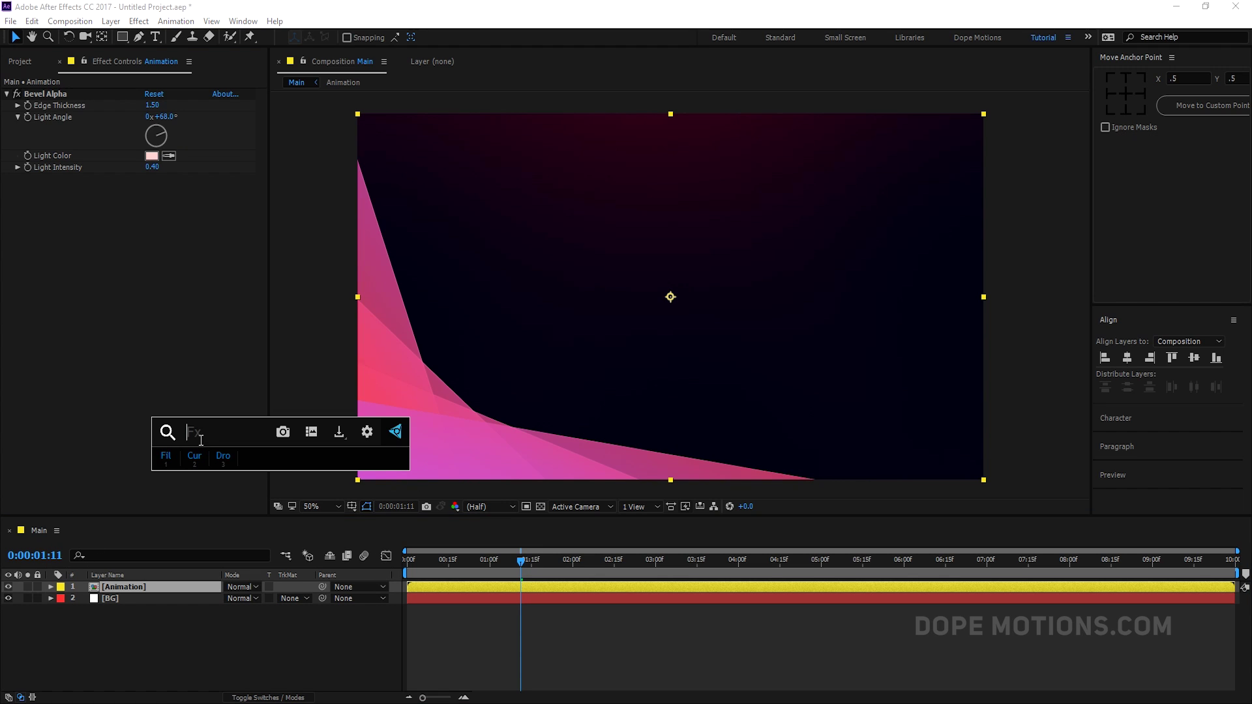
{"action": "type", "text": "glo"}
{"action": "left_click", "coordinate": [202, 495]}
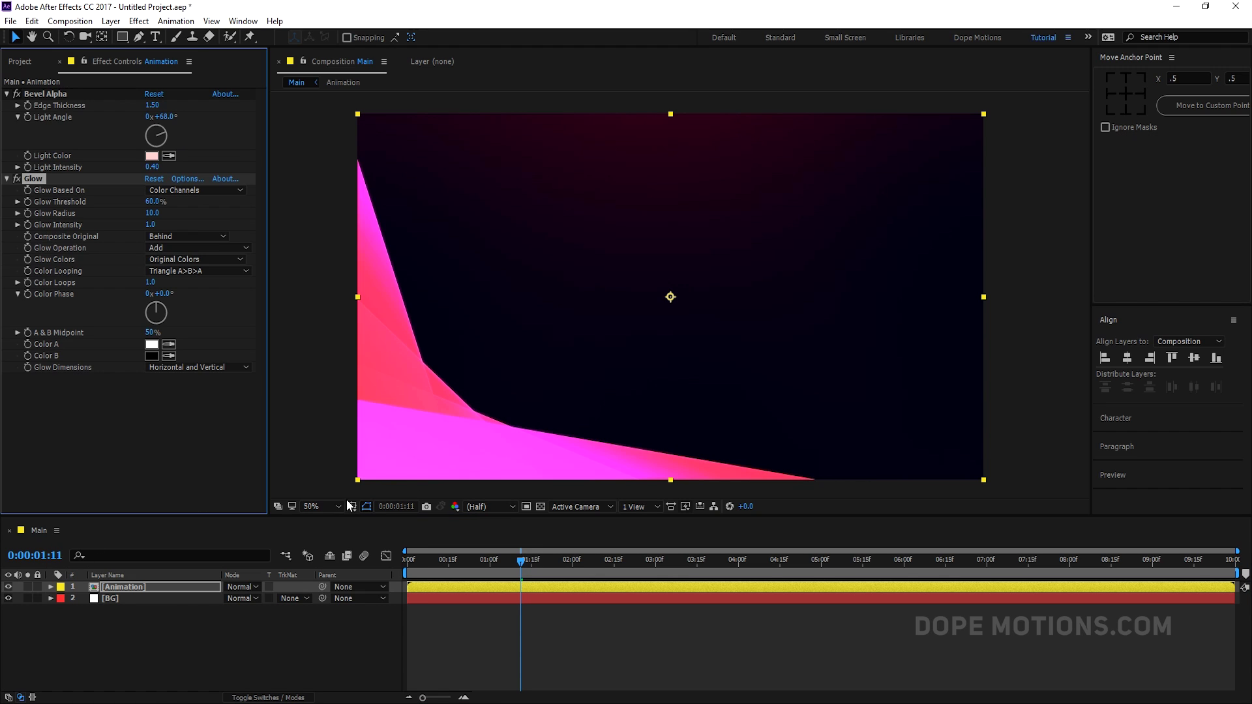
{"action": "left_click", "coordinate": [151, 202]}
{"action": "type", "text": "90"}
{"action": "left_click", "coordinate": [205, 289]}
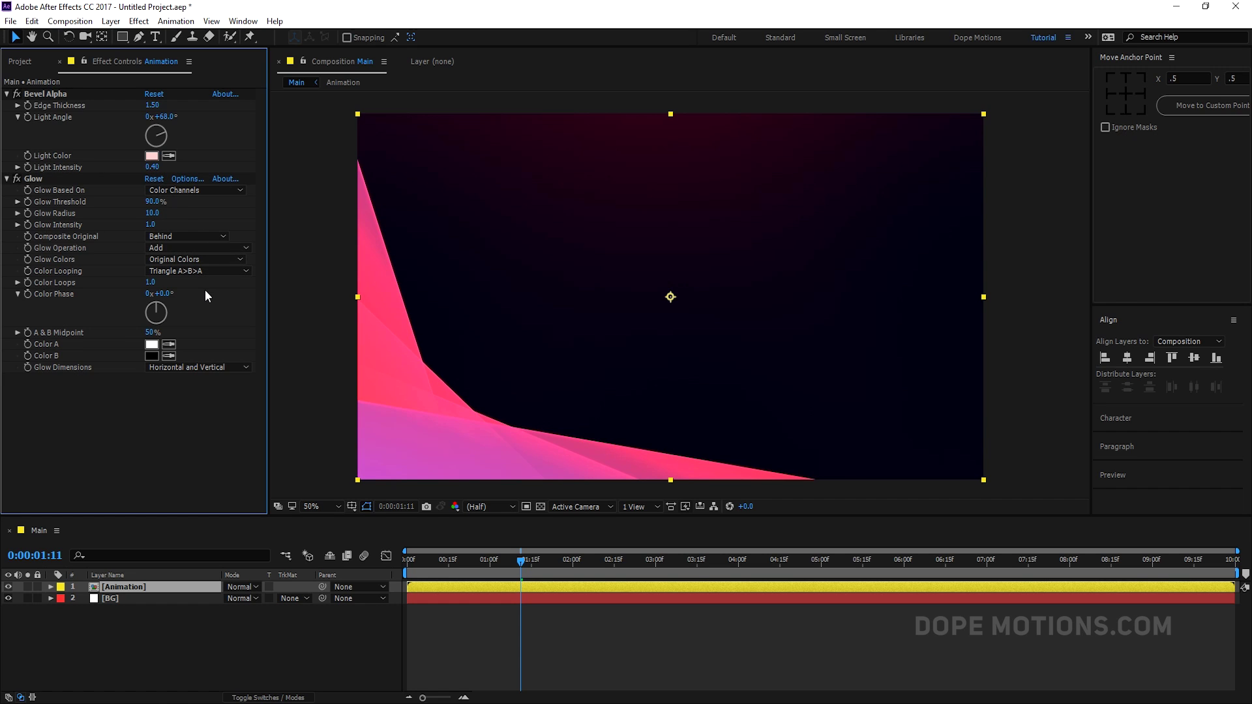
{"action": "left_click_drag", "start_coordinate": [152, 214], "coordinate": [281, 229]}
{"action": "left_click", "coordinate": [151, 213]}
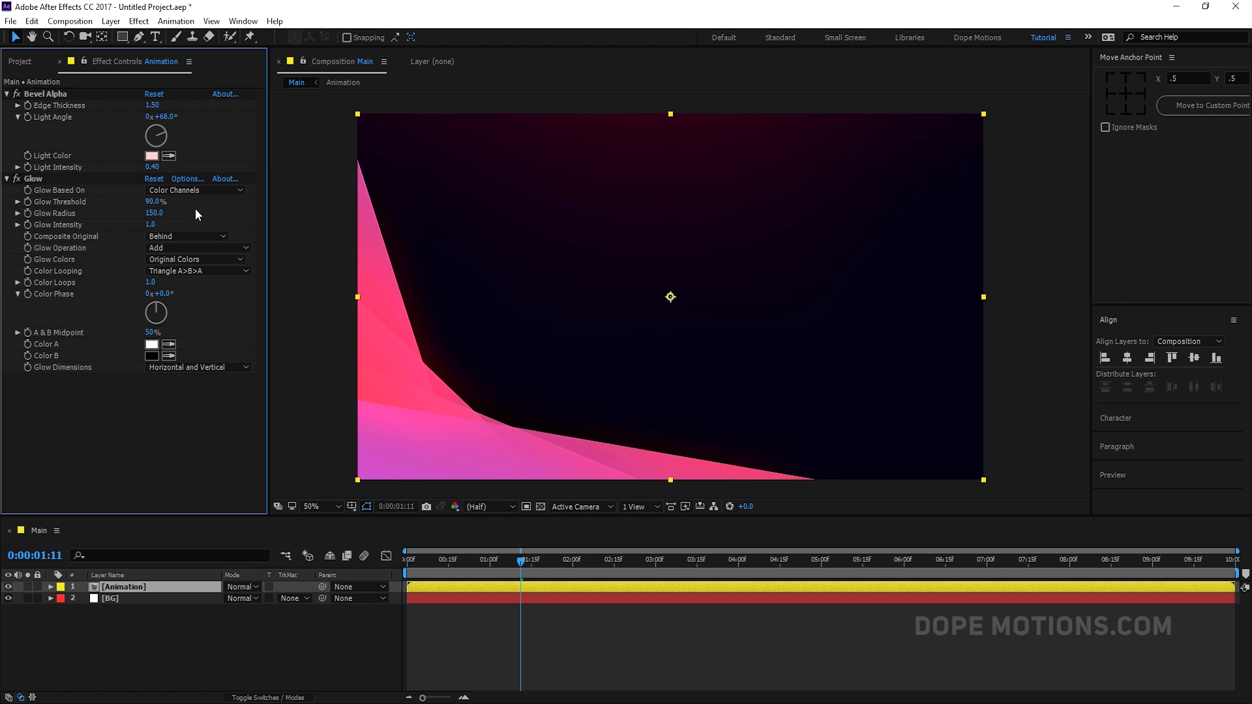
{"action": "left_click", "coordinate": [151, 224]}
{"action": "type", "text": "0.6"}
{"action": "key", "text": "Return"}
Step: Preview the glowing animation, toggling the Glow off and on to compare
{"action": "mouse_move", "coordinate": [493, 554]}
{"action": "left_mouse_down"}
{"action": "mouse_move", "coordinate": [429, 561]}
{"action": "mouse_move", "coordinate": [505, 562]}
{"action": "left_mouse_up"}
{"action": "left_click", "coordinate": [14, 178]}
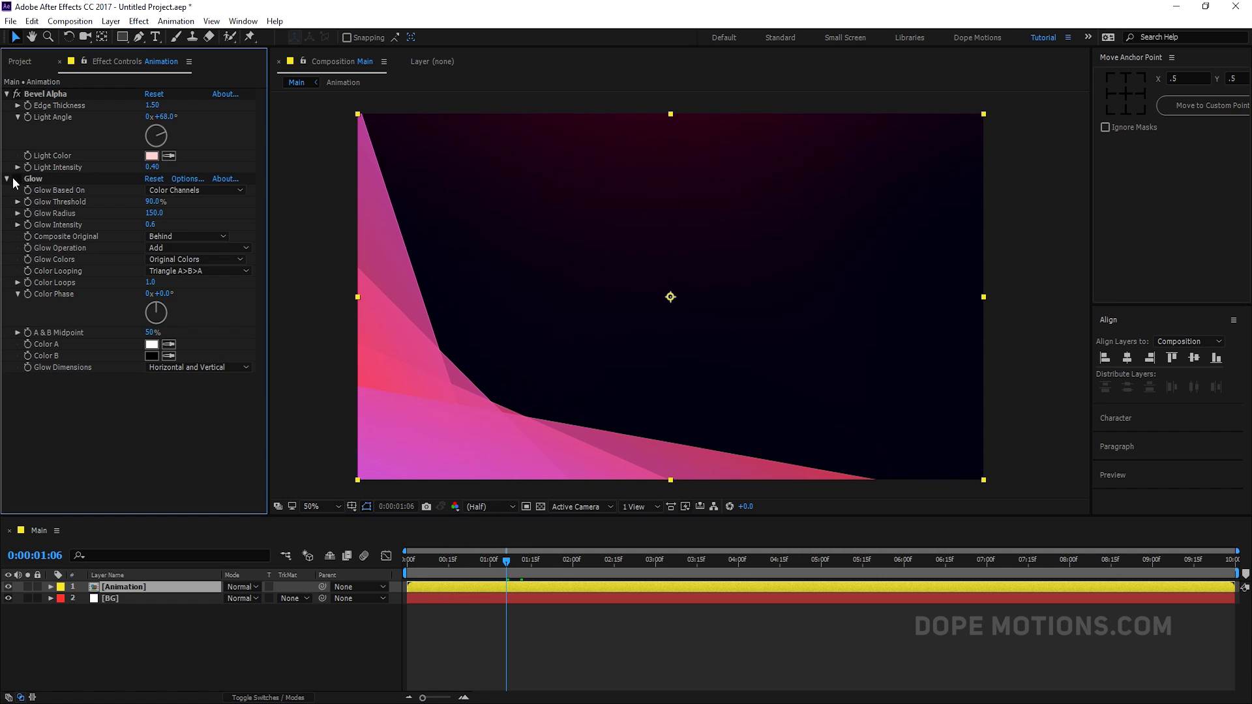
{"action": "left_click", "coordinate": [14, 178]}
{"action": "left_click_drag", "start_coordinate": [530, 559], "coordinate": [583, 541]}
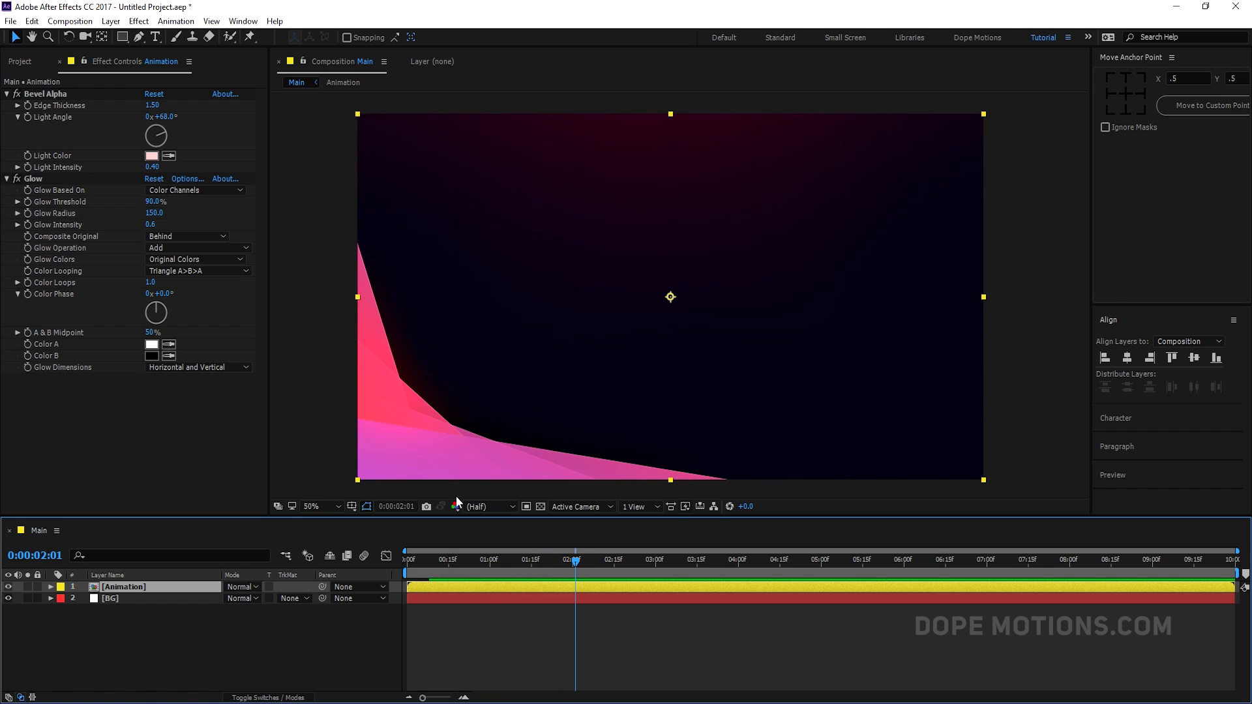
Step: Duplicate the Animation layer and set the copy's Rotation to -180°, then preview both
{"action": "left_click", "coordinate": [158, 628]}
{"action": "left_click", "coordinate": [115, 585]}
{"action": "key", "text": "ctrl+d"}
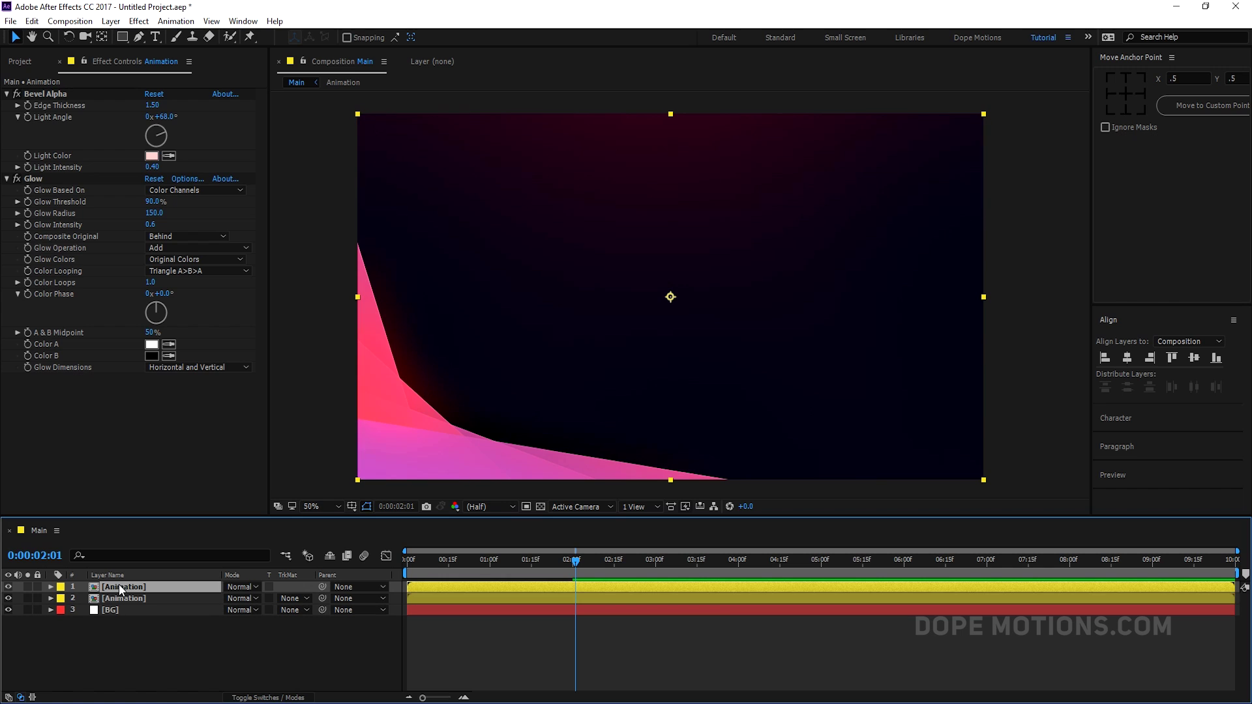
{"action": "key", "text": "r"}
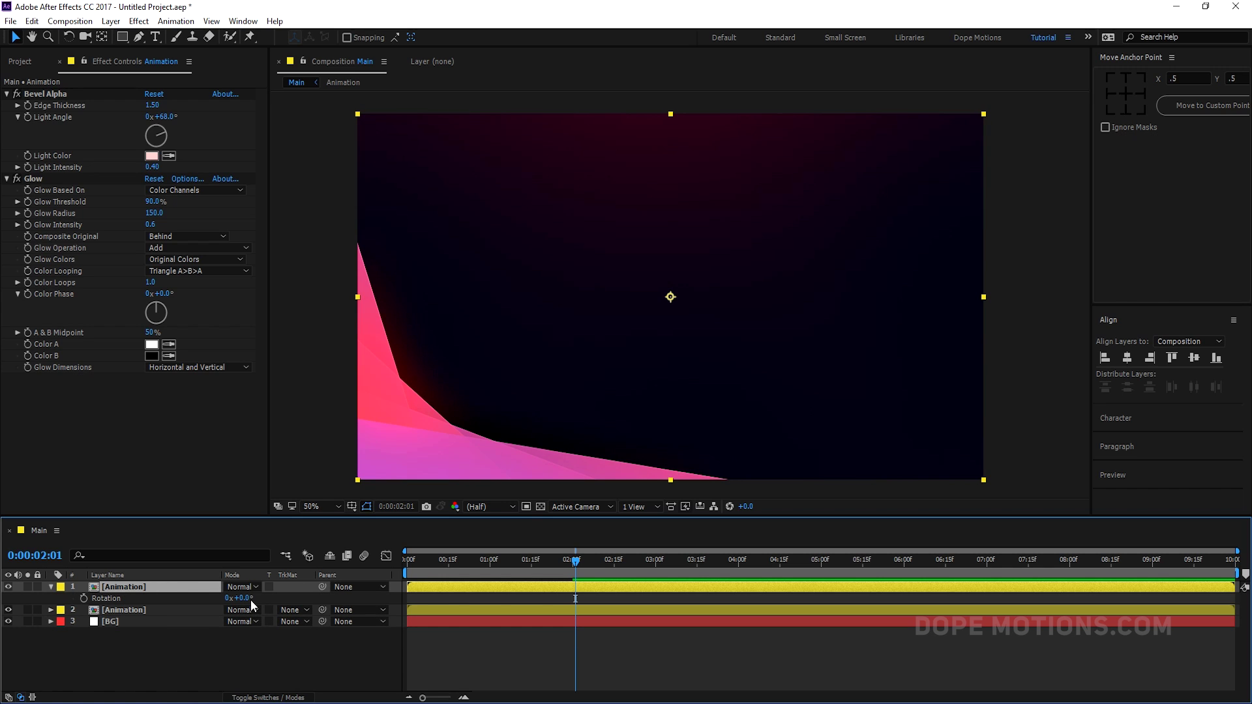
{"action": "left_click_drag", "start_coordinate": [247, 600], "coordinate": [151, 621]}
{"action": "left_click", "coordinate": [246, 598]}
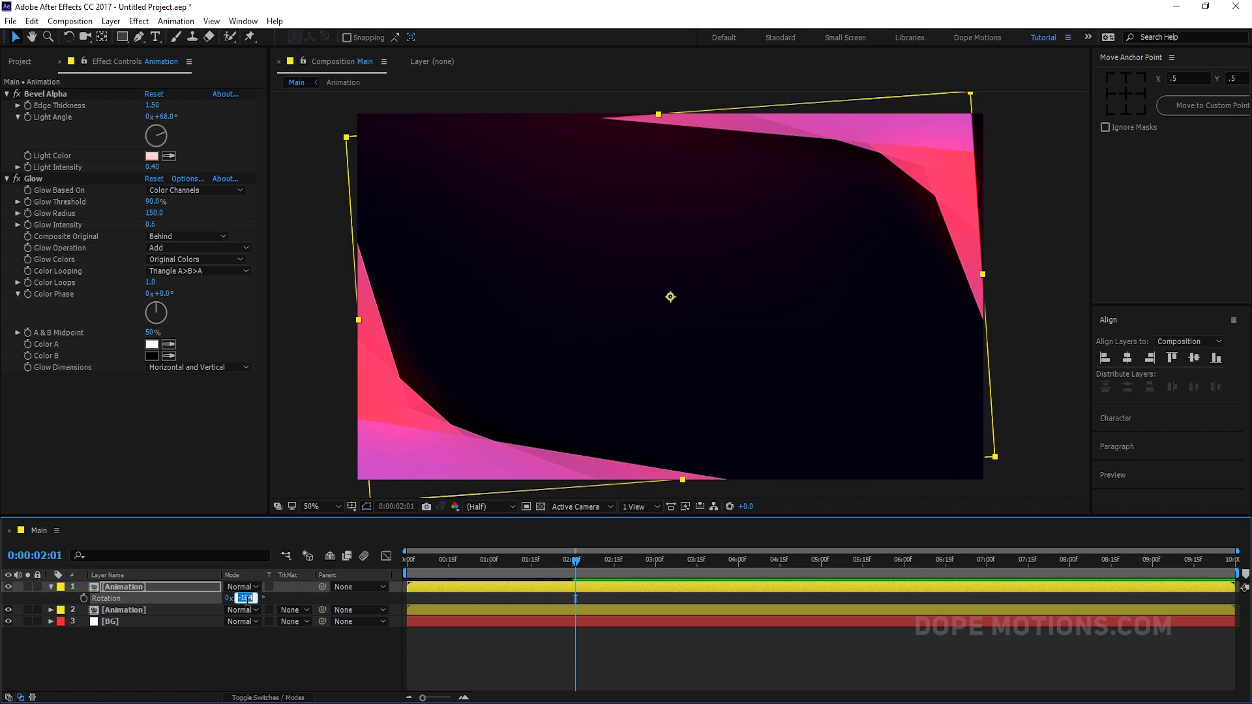
{"action": "type", "text": "-180"}
{"action": "left_click", "coordinate": [259, 660]}
{"action": "left_click", "coordinate": [424, 562]}
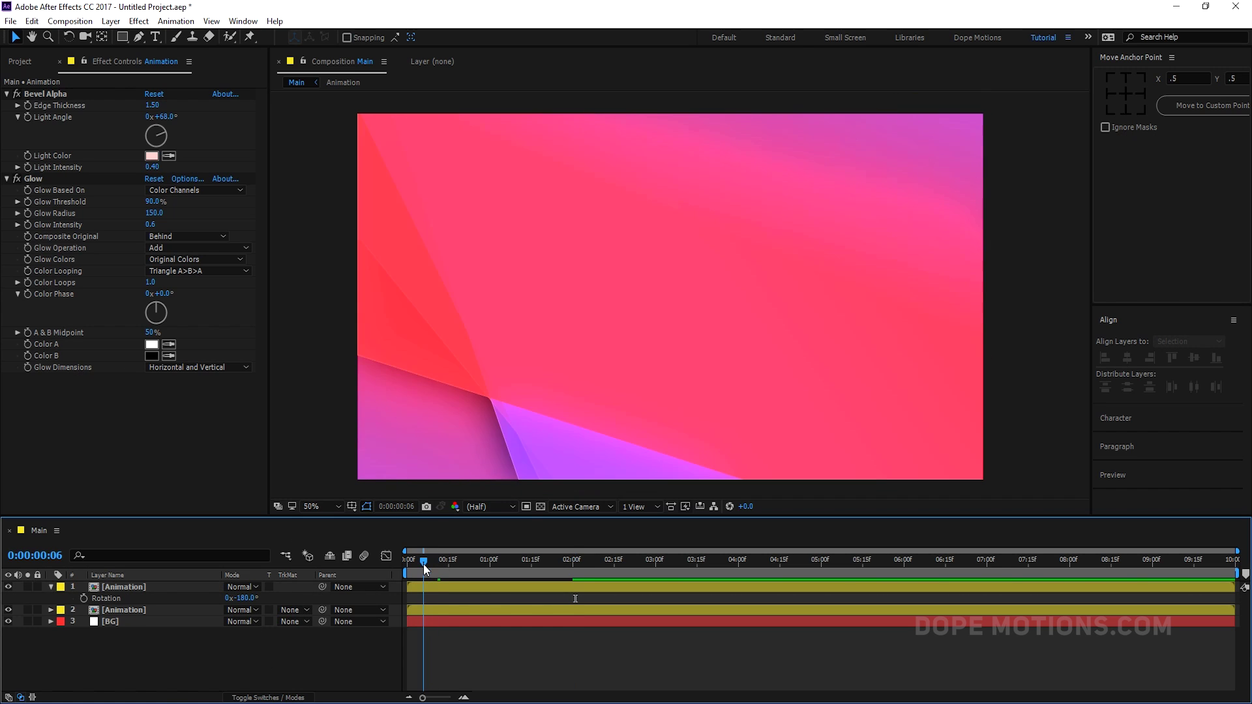
{"action": "left_click_drag", "start_coordinate": [424, 565], "coordinate": [508, 589]}
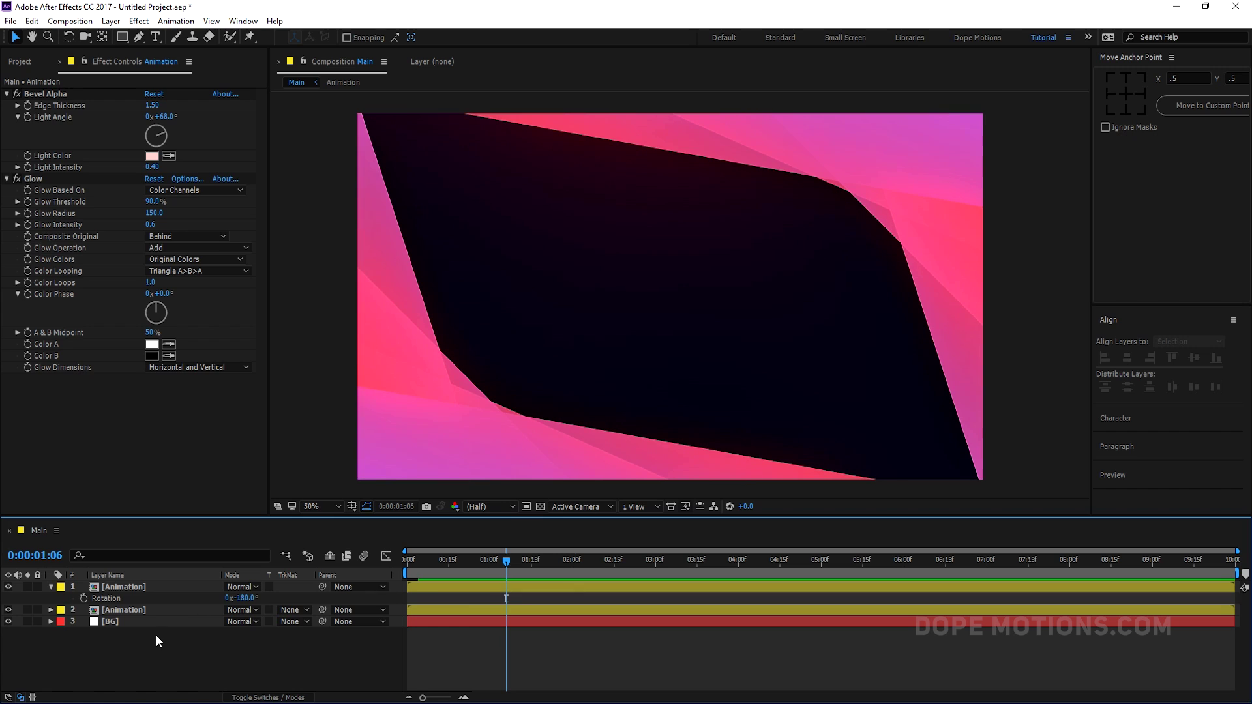
Step: Duplicate both Animation layers, label the new pair Aqua and shift them slightly later
{"action": "left_click", "coordinate": [51, 587]}
{"action": "left_click", "coordinate": [107, 588]}
{"action": "left_click", "coordinate": [116, 597], "text": "ctrl"}
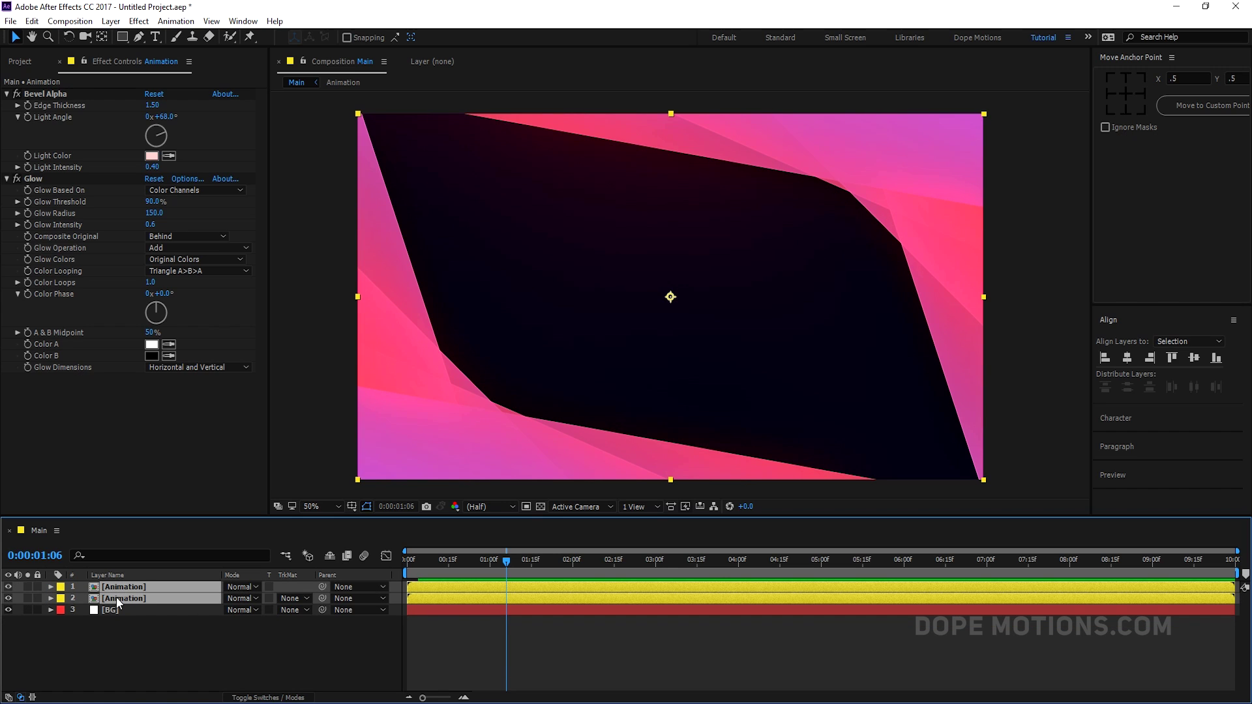
{"action": "key", "text": "ctrl+d"}
{"action": "left_click_drag", "start_coordinate": [112, 605], "coordinate": [117, 596]}
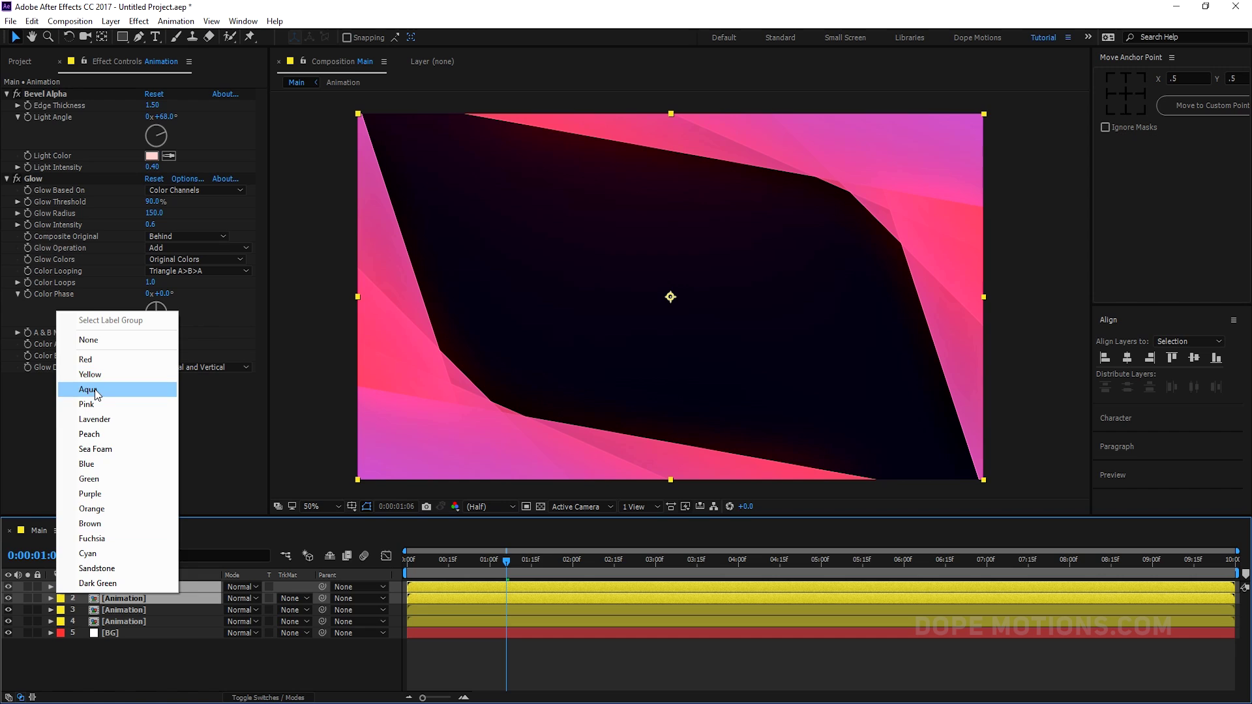
{"action": "left_click", "coordinate": [91, 390]}
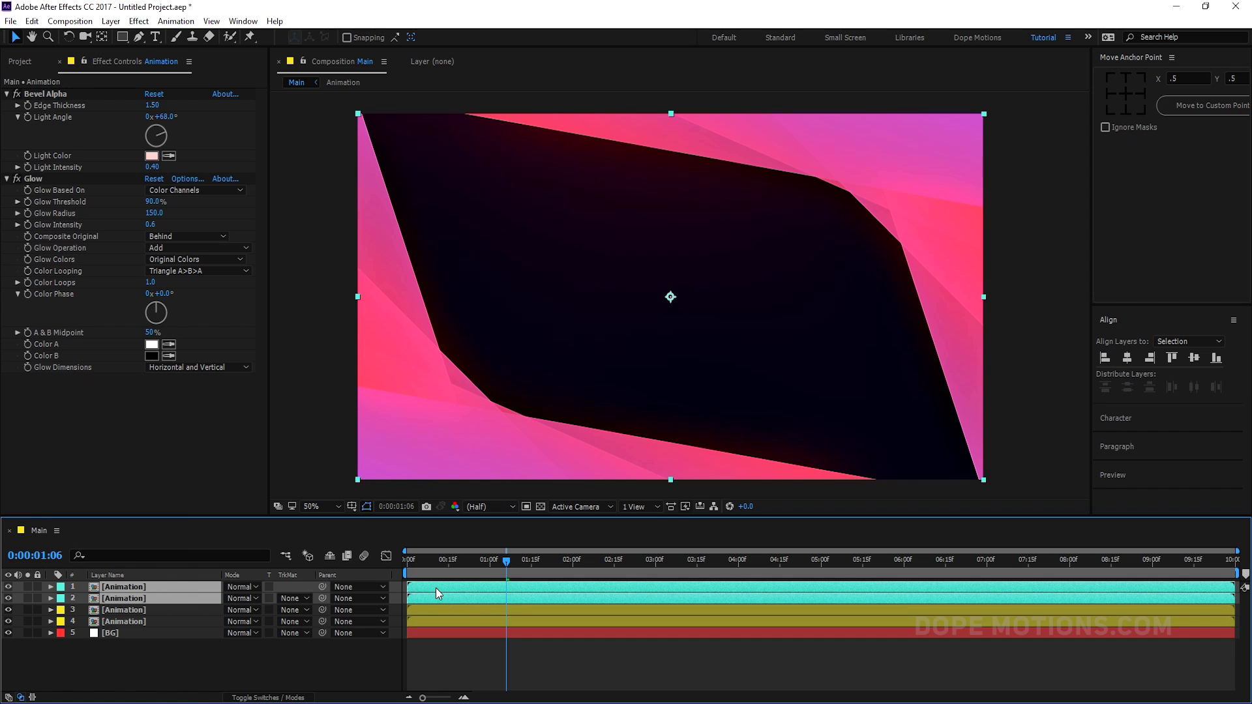
{"action": "left_click_drag", "start_coordinate": [431, 588], "coordinate": [440, 589]}
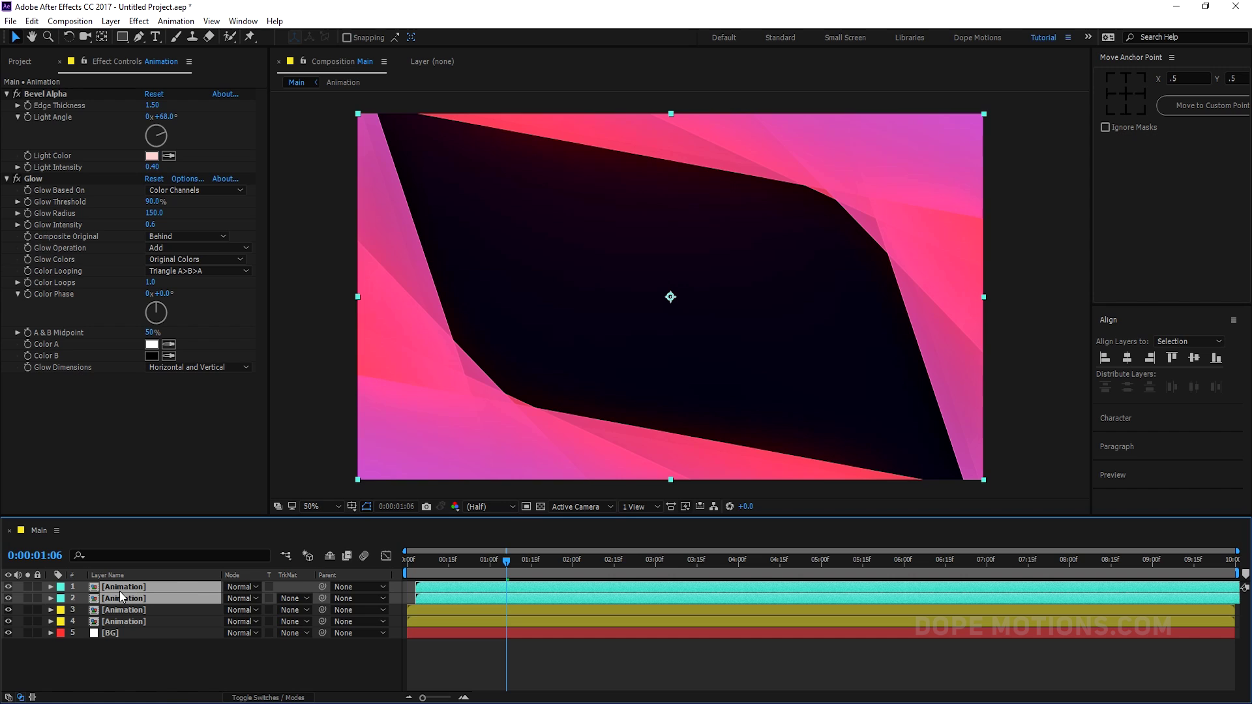
Step: Apply the Tint effect to the top two aqua Animation layers
{"action": "left_click", "coordinate": [123, 587]}
{"action": "key", "text": "ctrl+space"}
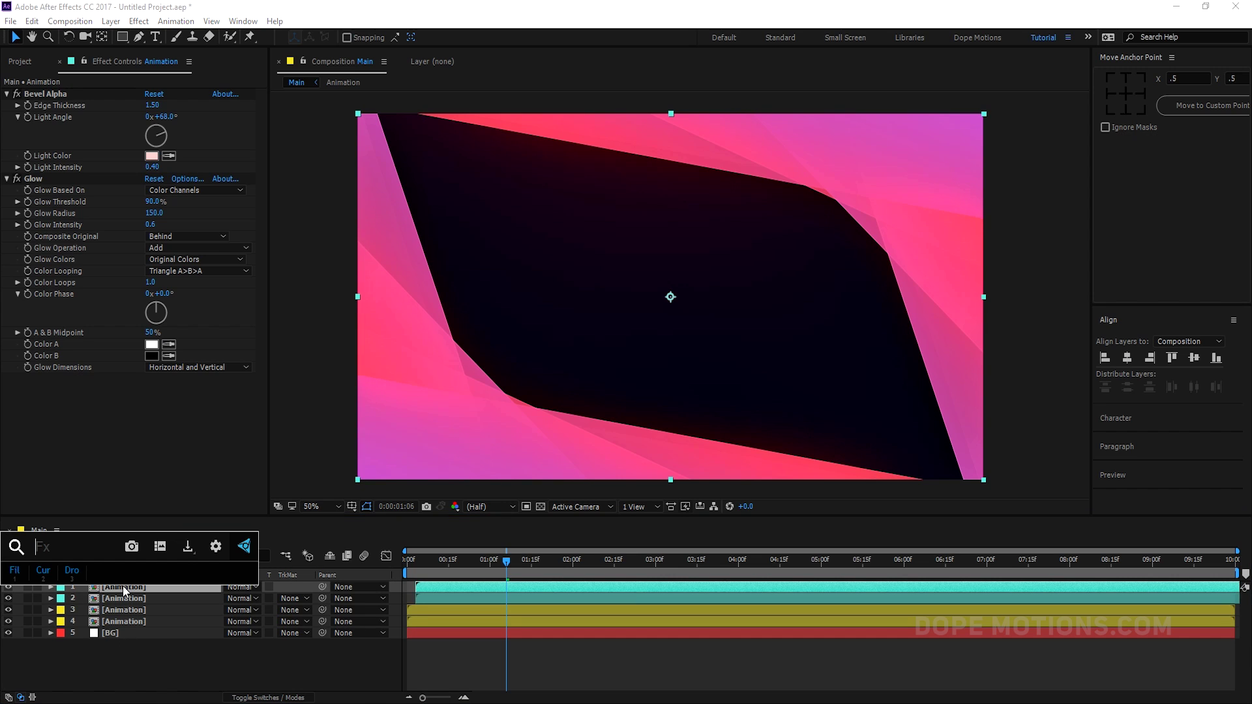
{"action": "type", "text": "tint"}
{"action": "key", "text": "Return"}
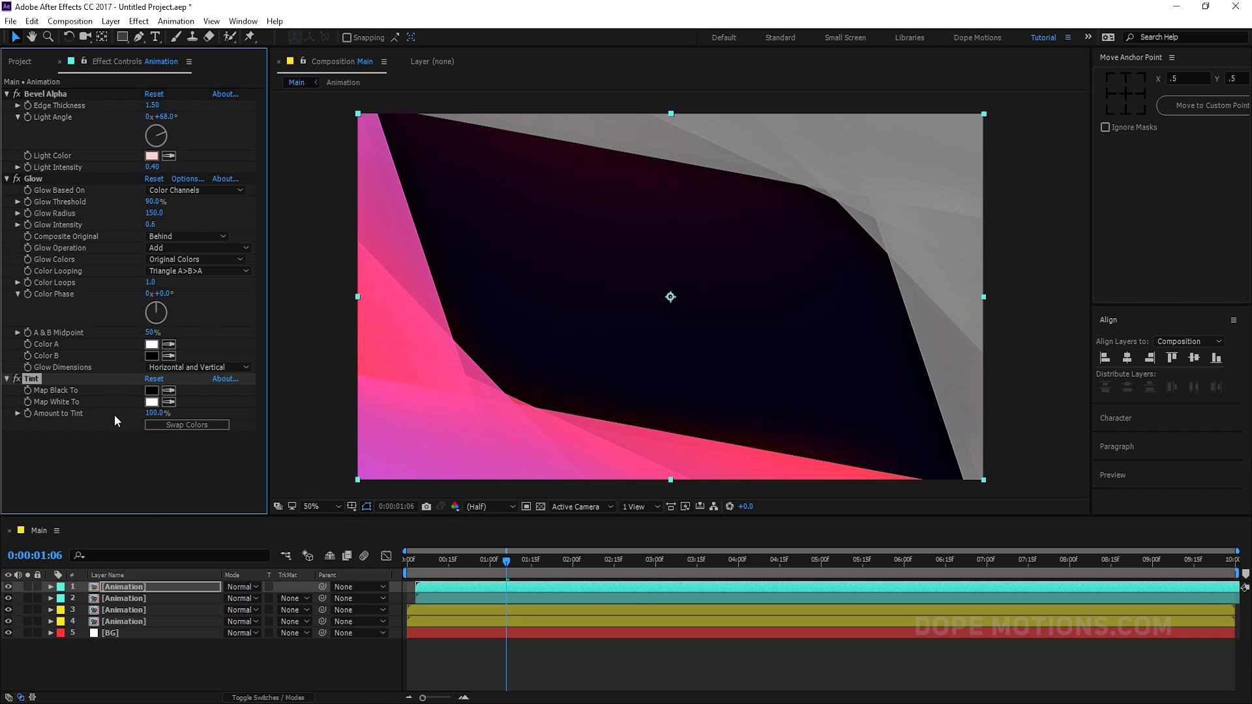
{"action": "left_click", "coordinate": [114, 598]}
{"action": "key", "text": "ctrl+alt+shift+e"}
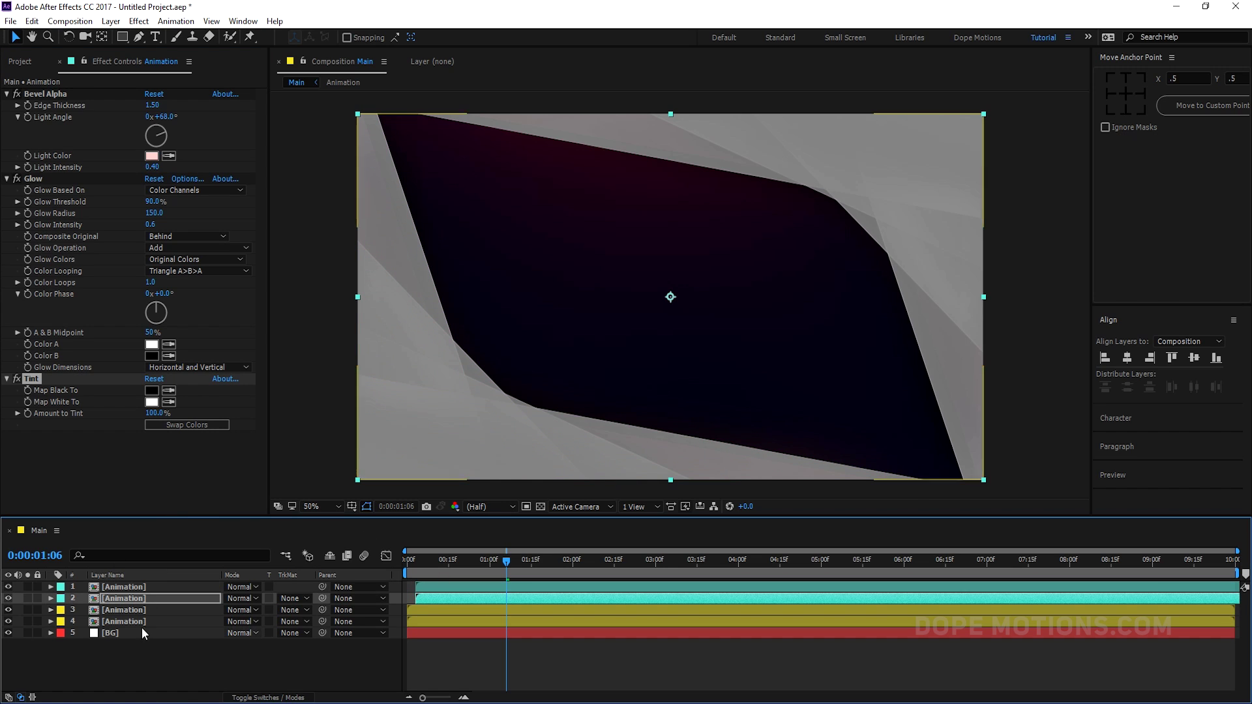
Step: Set Amount to Tint to 60% on both tinted Animation layers
{"action": "left_click", "coordinate": [120, 589]}
{"action": "left_click", "coordinate": [119, 598], "text": "shift"}
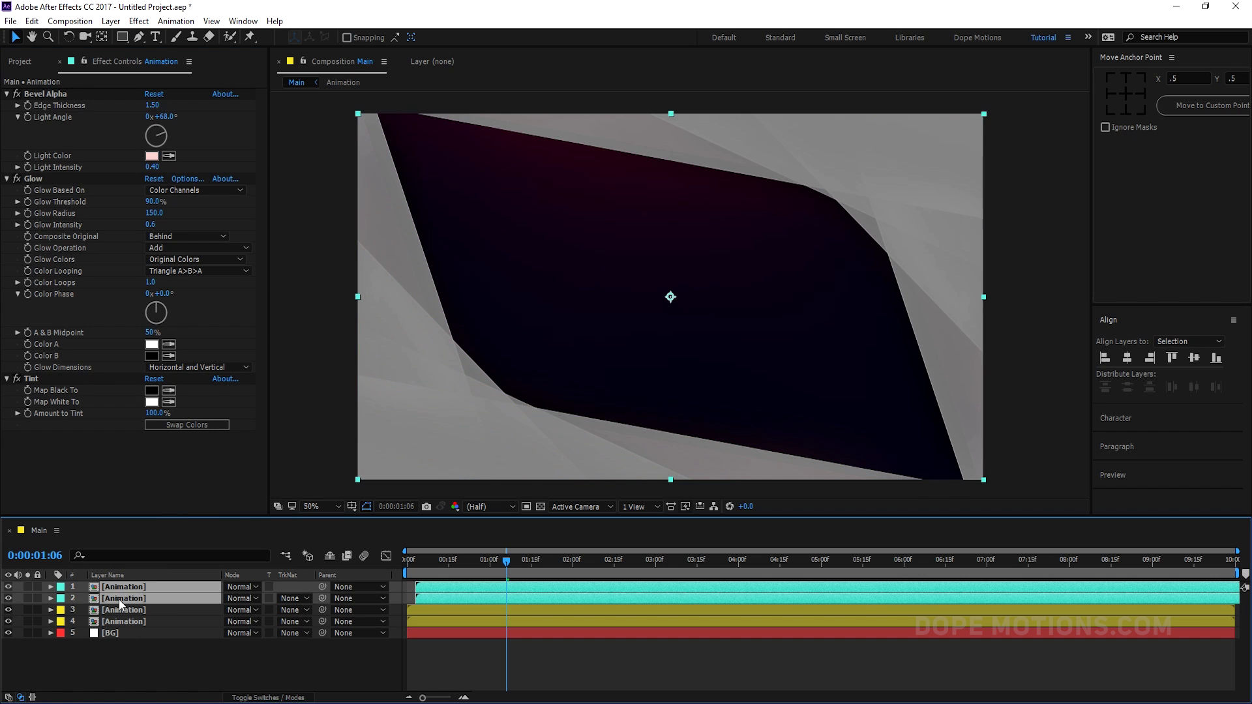
{"action": "left_click", "coordinate": [153, 412]}
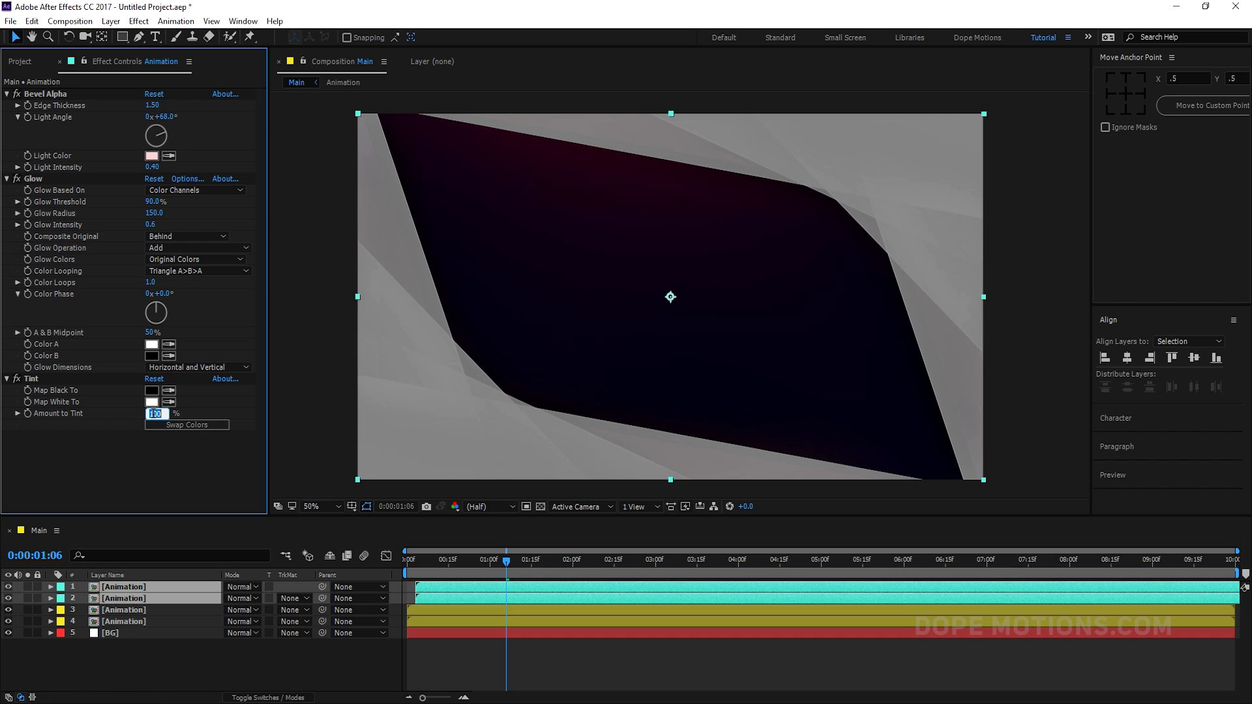
{"action": "key", "text": "Return"}
{"action": "left_click", "coordinate": [117, 620]}
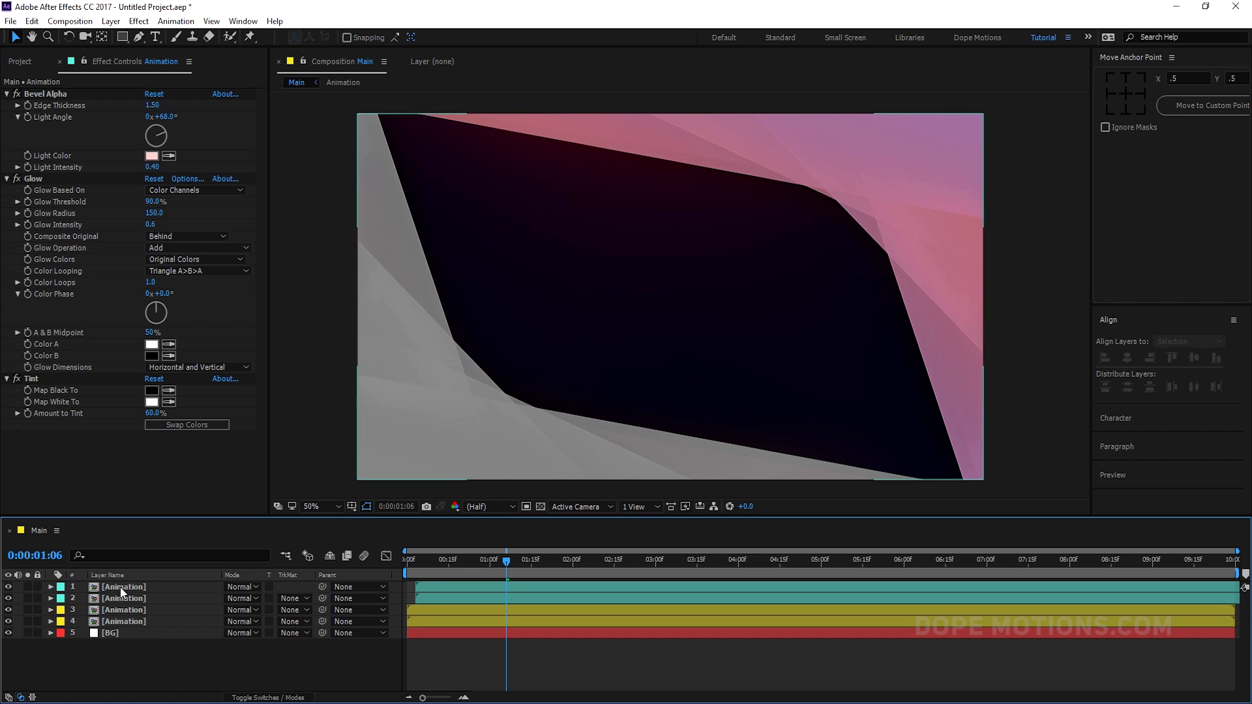
{"action": "left_click", "coordinate": [120, 587]}
{"action": "left_click", "coordinate": [124, 599]}
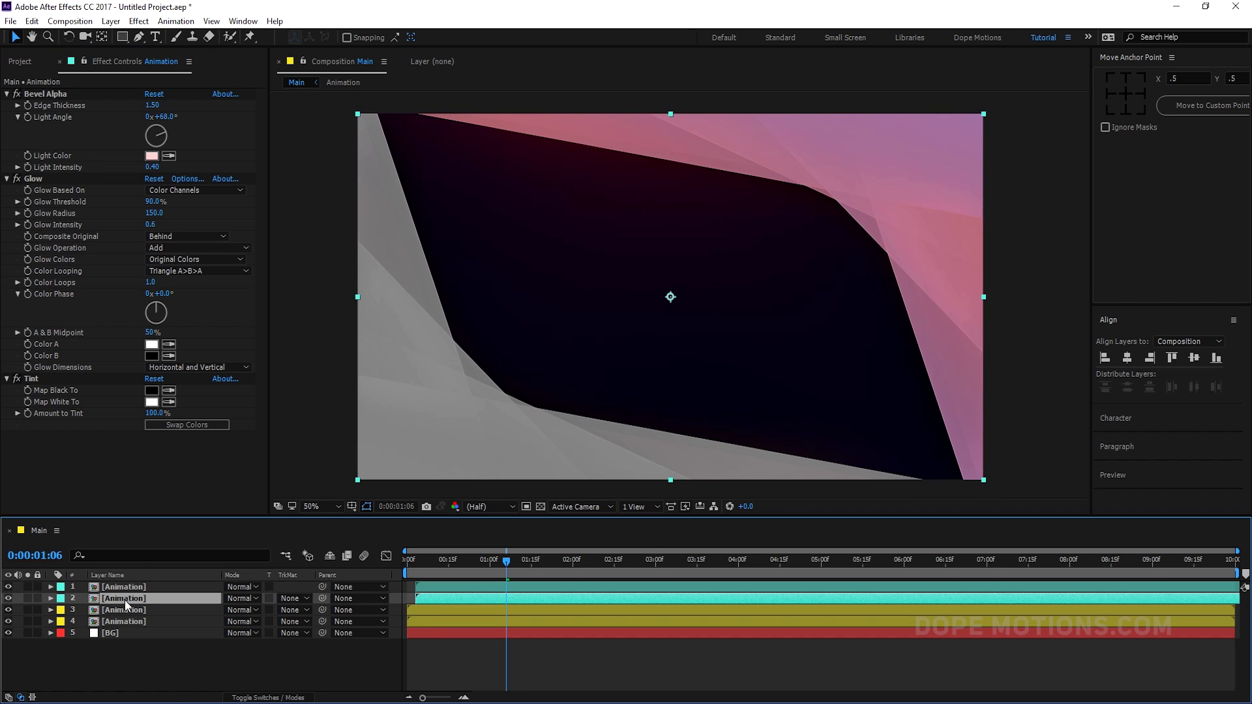
{"action": "left_click", "coordinate": [153, 414]}
{"action": "type", "text": "60"}
{"action": "key", "text": "Return"}
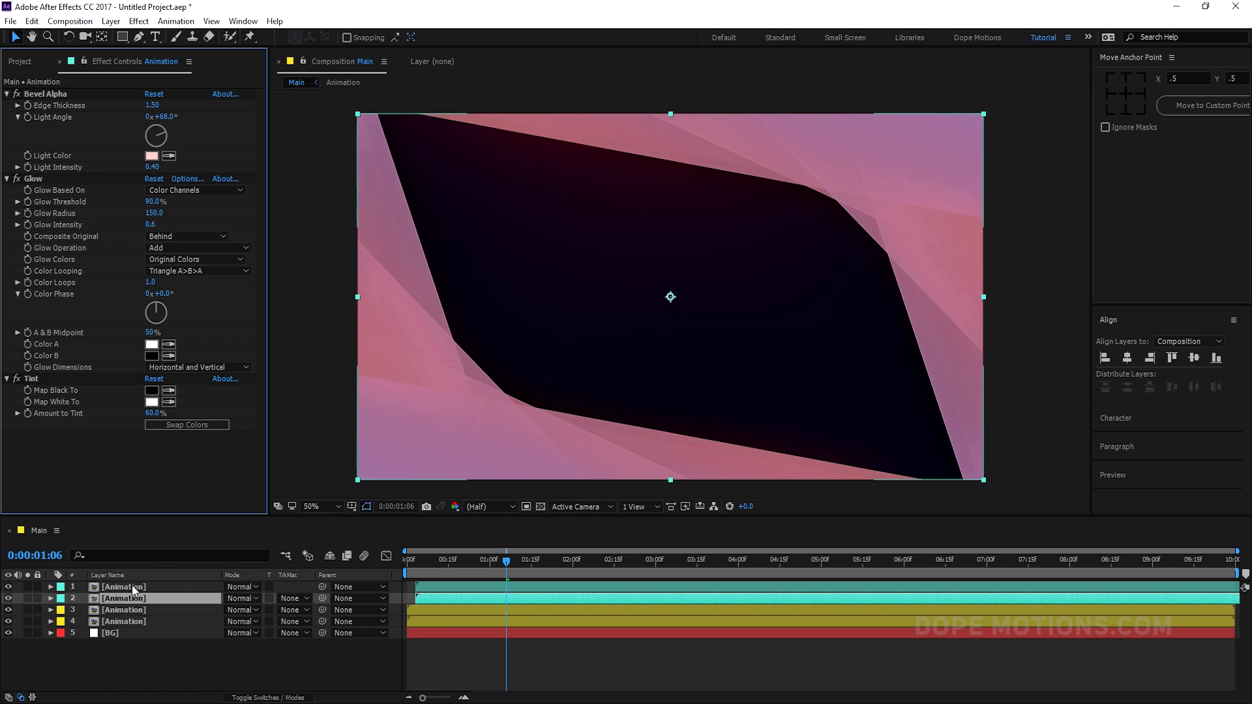
{"action": "left_click", "coordinate": [124, 587]}
{"action": "left_click", "coordinate": [124, 598], "text": "shift"}
{"action": "left_click", "coordinate": [253, 587]}
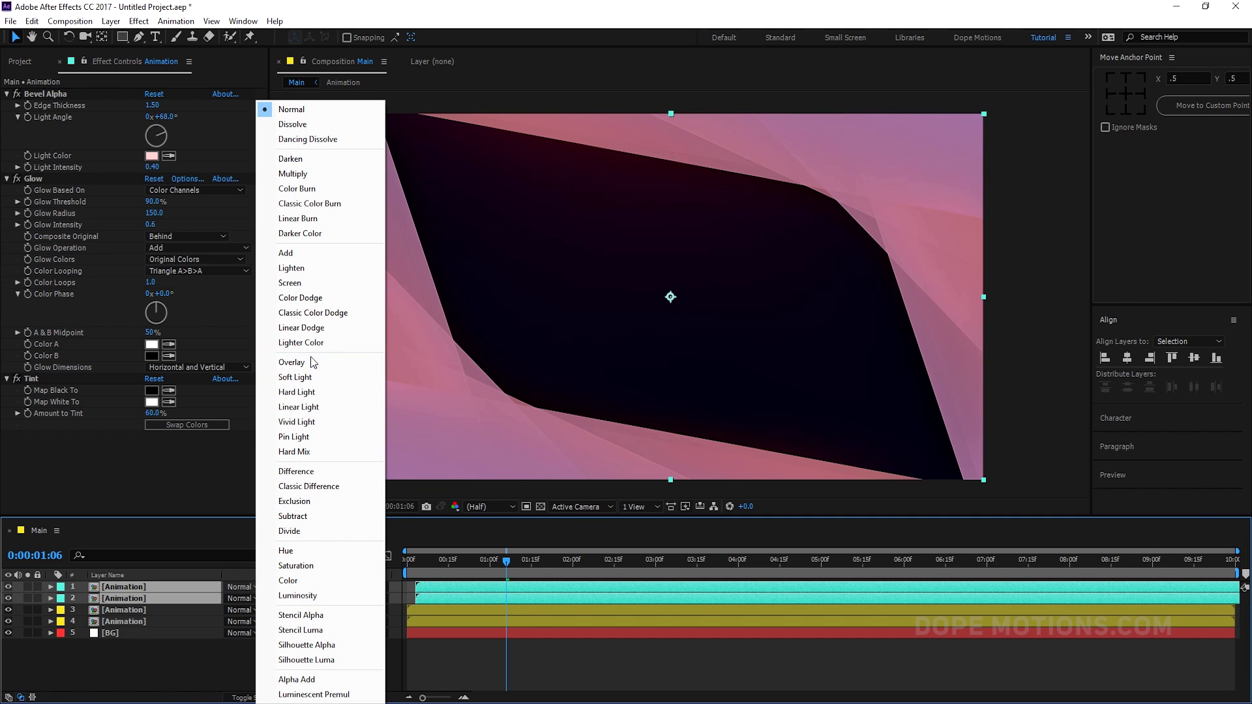
Step: Set the two tinted layers to Soft Light and move them below the other Animation layers
{"action": "left_click", "coordinate": [309, 378]}
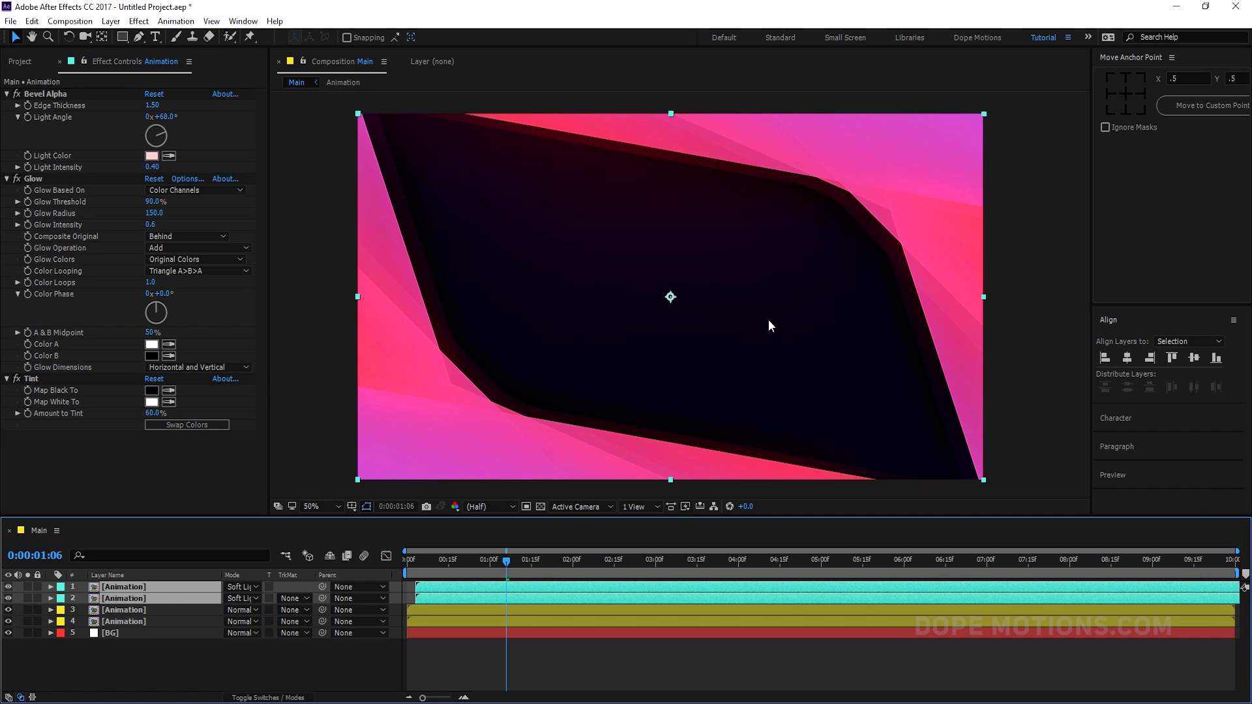
{"action": "mouse_move", "coordinate": [410, 560]}
{"action": "left_mouse_down"}
{"action": "mouse_move", "coordinate": [445, 564]}
{"action": "mouse_move", "coordinate": [429, 562]}
{"action": "left_mouse_up"}
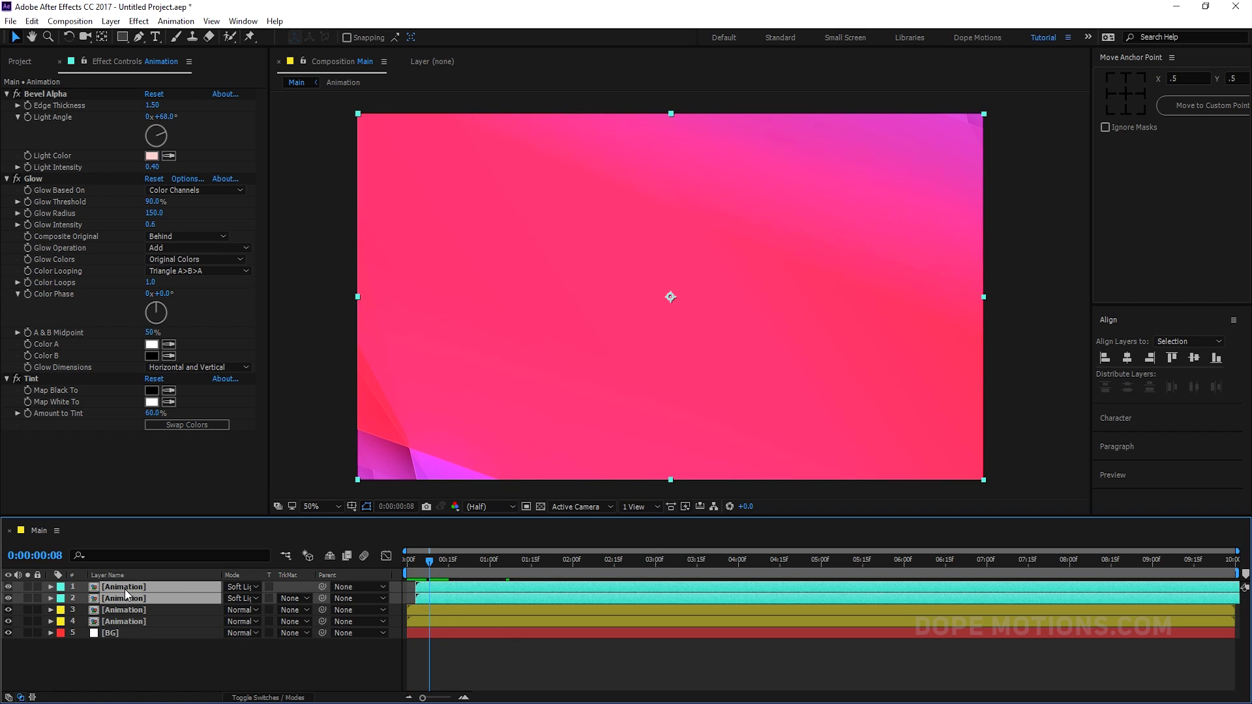
{"action": "left_click_drag", "start_coordinate": [128, 595], "coordinate": [127, 623]}
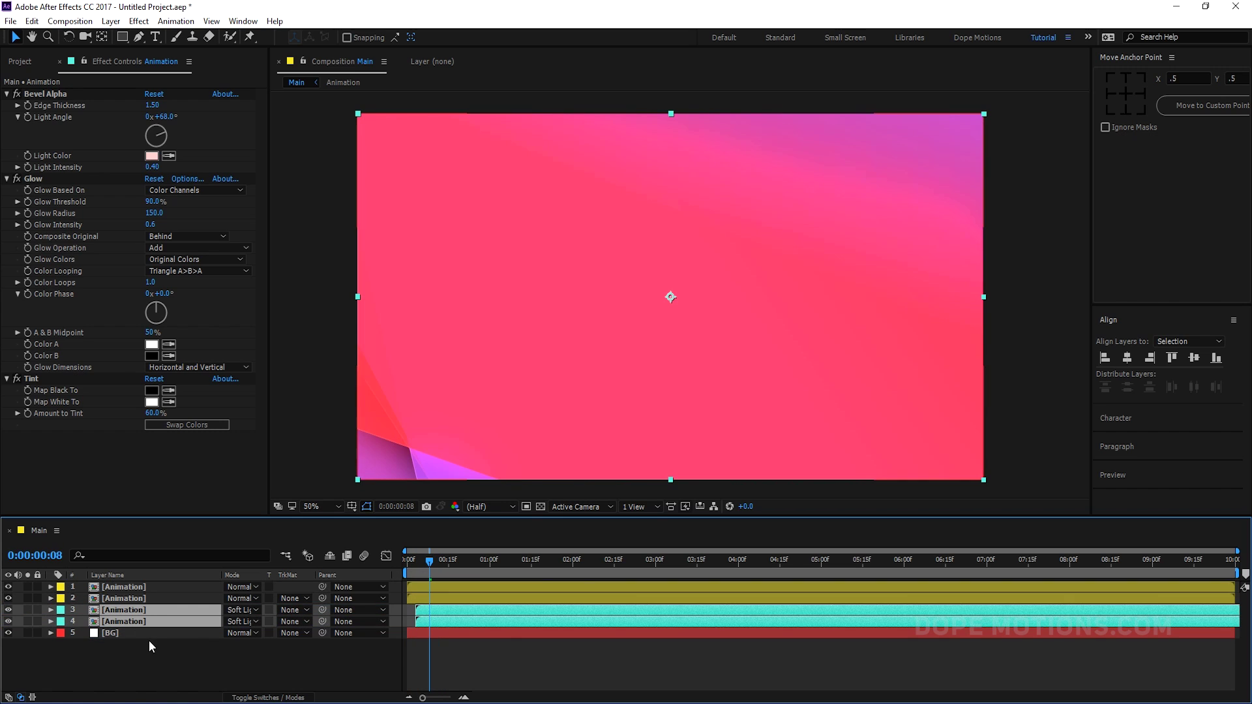
{"action": "left_click", "coordinate": [318, 660]}
{"action": "left_click_drag", "start_coordinate": [429, 562], "coordinate": [510, 556]}
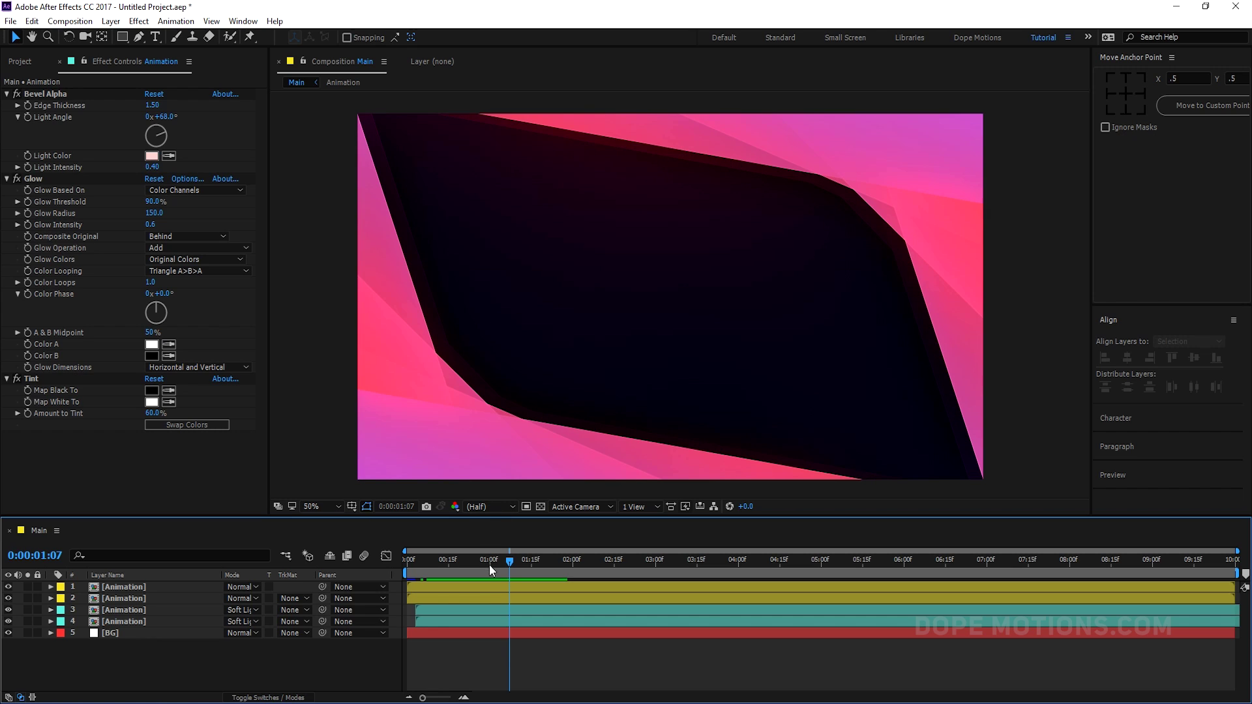
Step: Delay the two Soft Light layers by a few frames and review the offset
{"action": "left_click", "coordinate": [425, 610]}
{"action": "left_click", "coordinate": [426, 618], "text": "shift"}
{"action": "left_click_drag", "start_coordinate": [428, 612], "coordinate": [434, 615]}
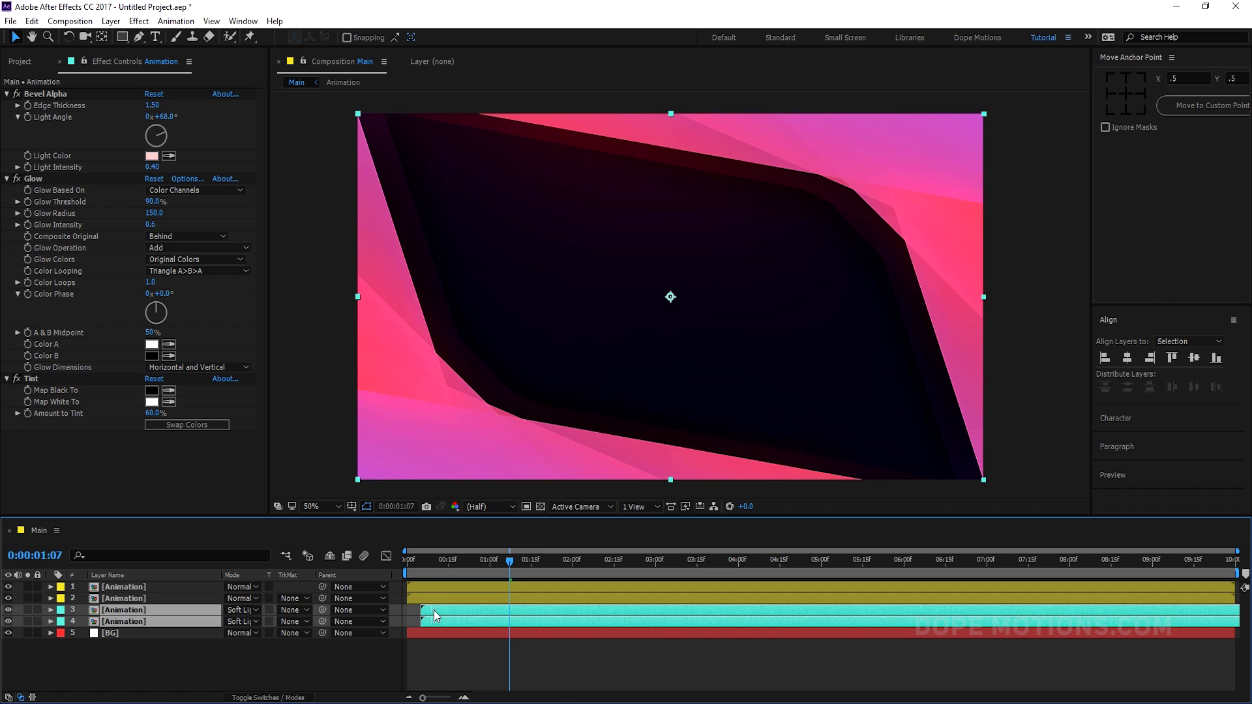
{"action": "left_click", "coordinate": [436, 648]}
{"action": "left_click_drag", "start_coordinate": [475, 554], "coordinate": [515, 566]}
Step: In the Project panel, change the colour depth from 8 bpc to 16 bpc
{"action": "scroll", "coordinate": [459, 386], "scroll_direction": "up", "scroll_amount": 2}
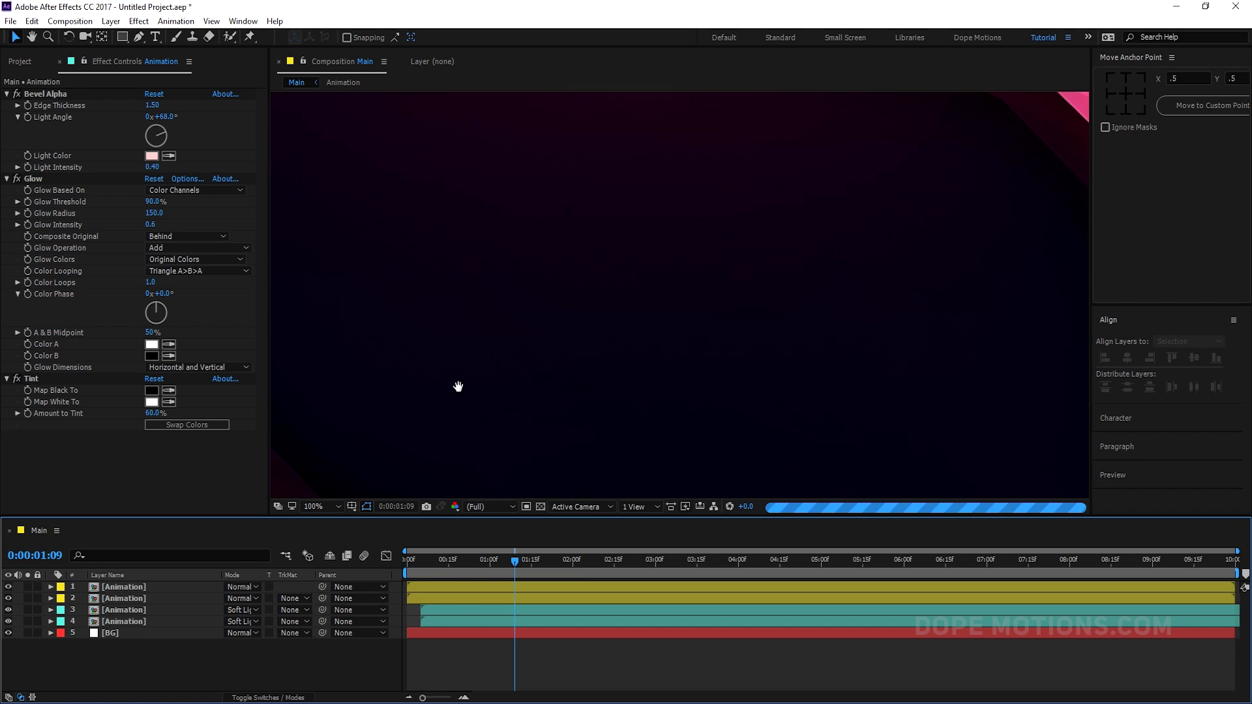
{"action": "left_click", "coordinate": [11, 65]}
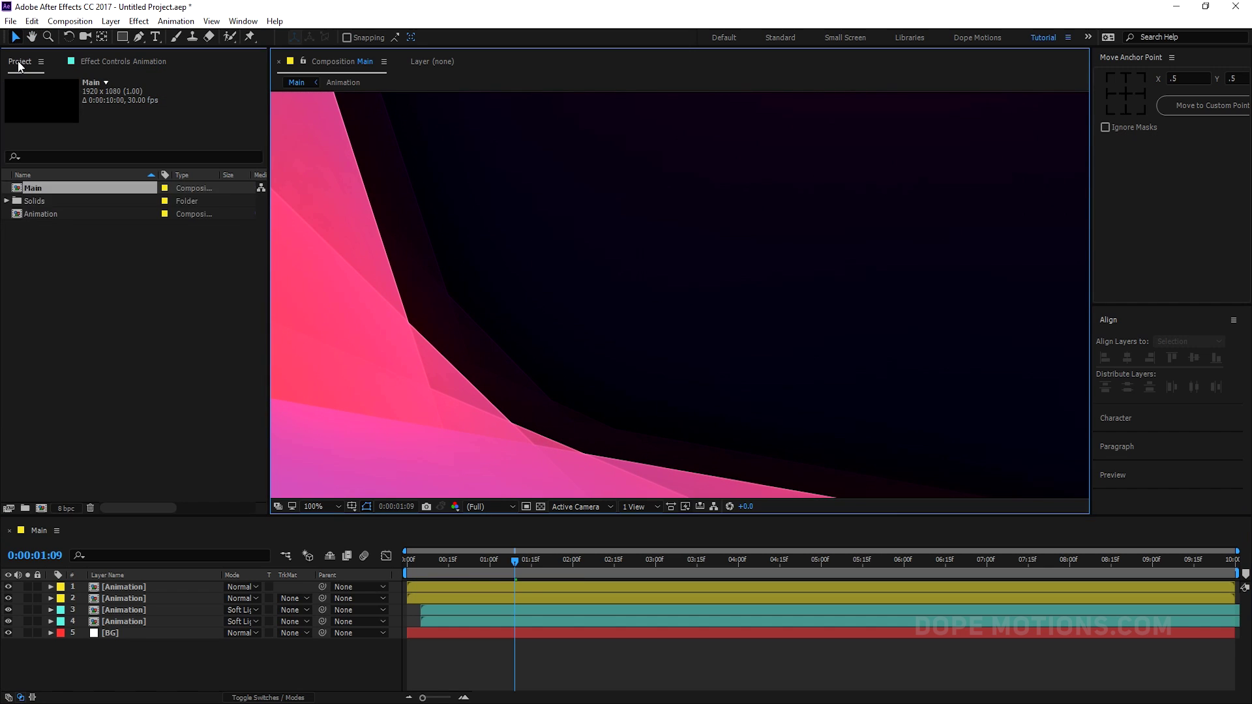
{"action": "left_click", "coordinate": [65, 510], "text": "alt"}
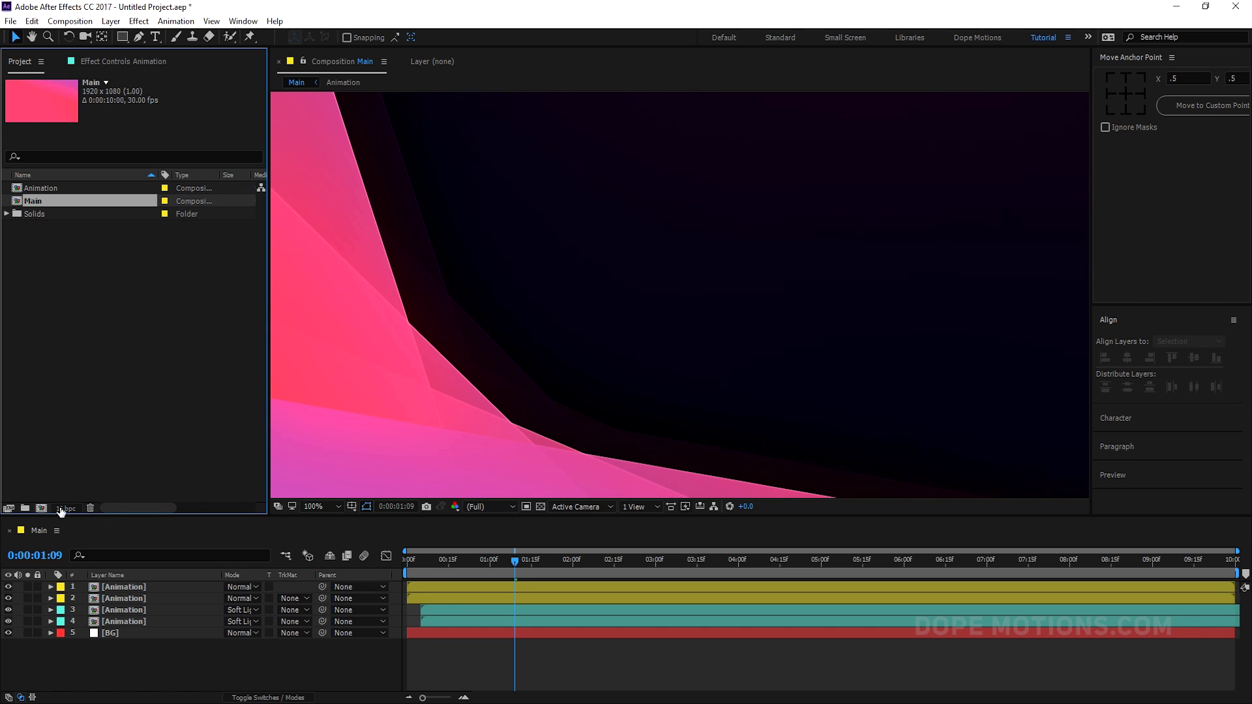
Step: Zoom the viewer back to 50%, centre the frame and move the playhead to 0:00:01:26
{"action": "scroll", "coordinate": [781, 310], "scroll_direction": "down", "scroll_amount": 2}
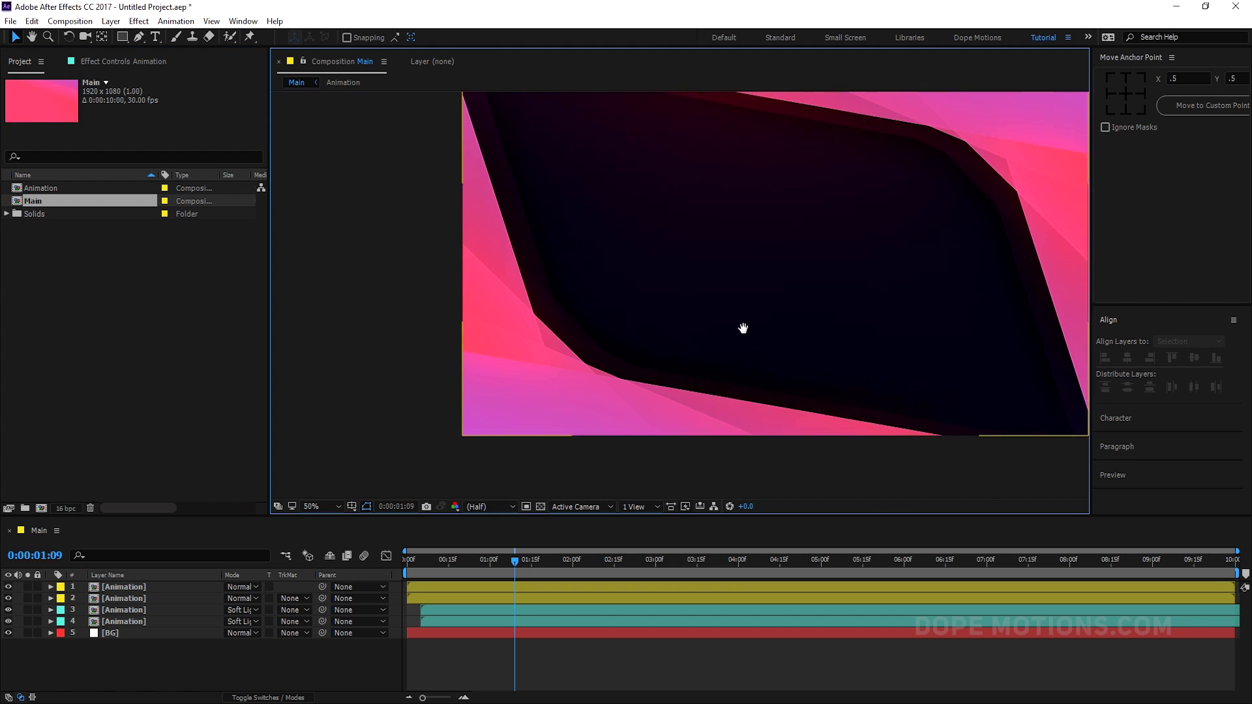
{"action": "left_click_drag", "start_coordinate": [743, 328], "coordinate": [678, 368]}
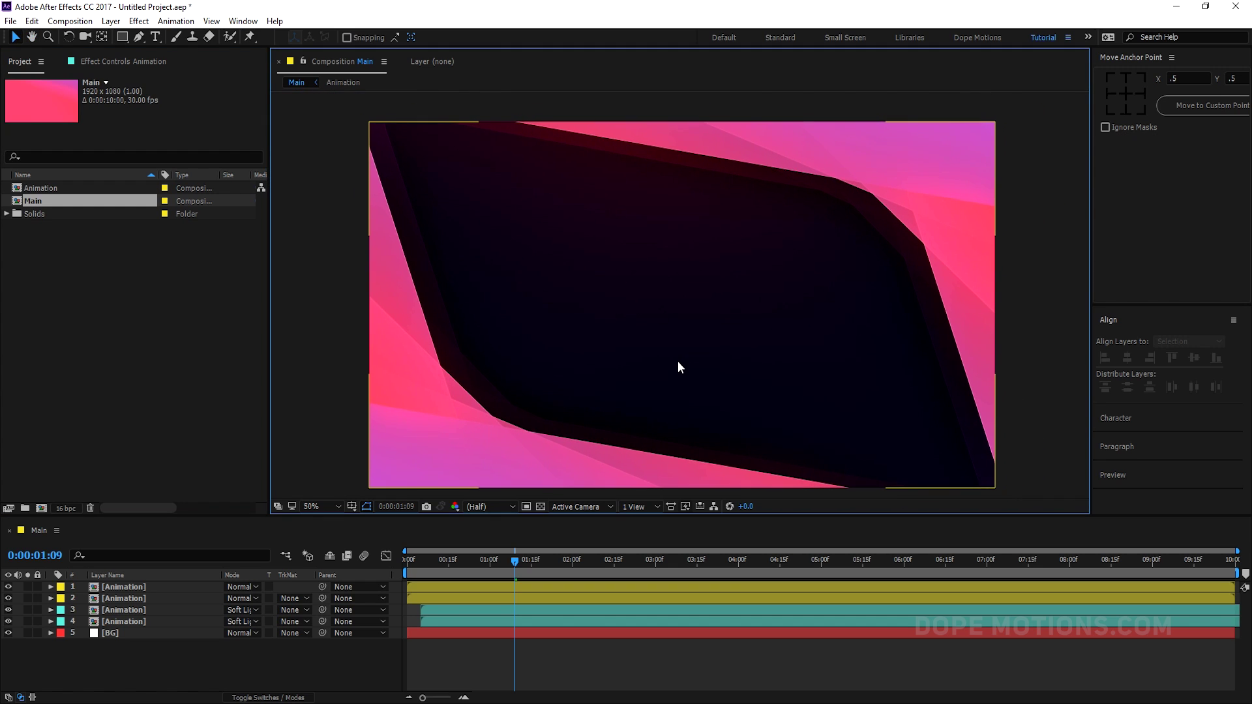
{"action": "left_click_drag", "start_coordinate": [515, 558], "coordinate": [562, 570]}
Step: Create a text layer mid-frame reading 'DOPE MOTIONS'
{"action": "left_click", "coordinate": [155, 38]}
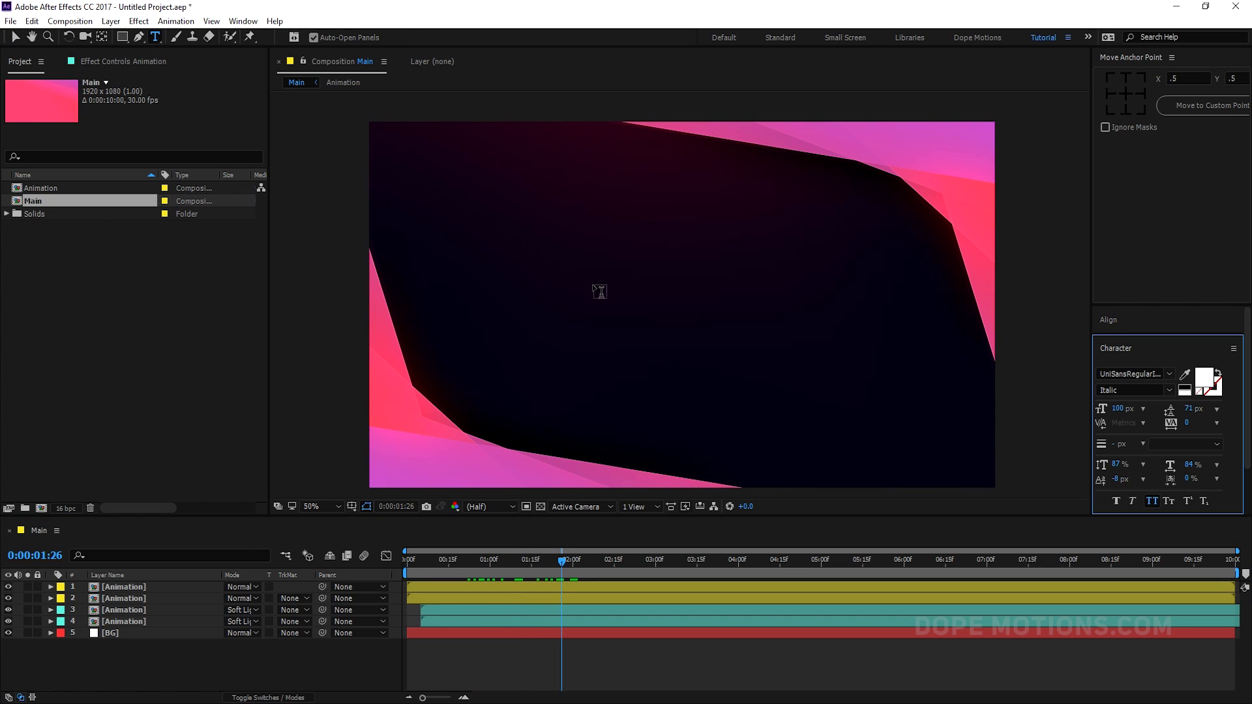
{"action": "left_click", "coordinate": [594, 287]}
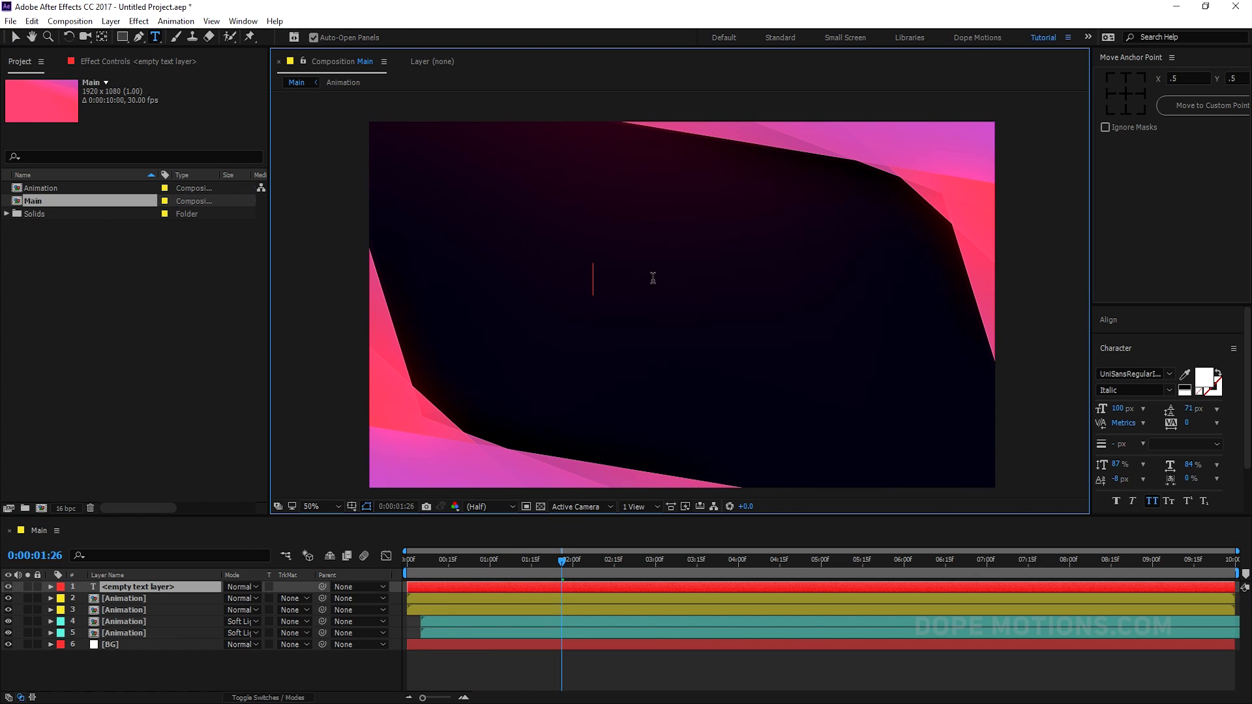
{"action": "type", "text": "D"}
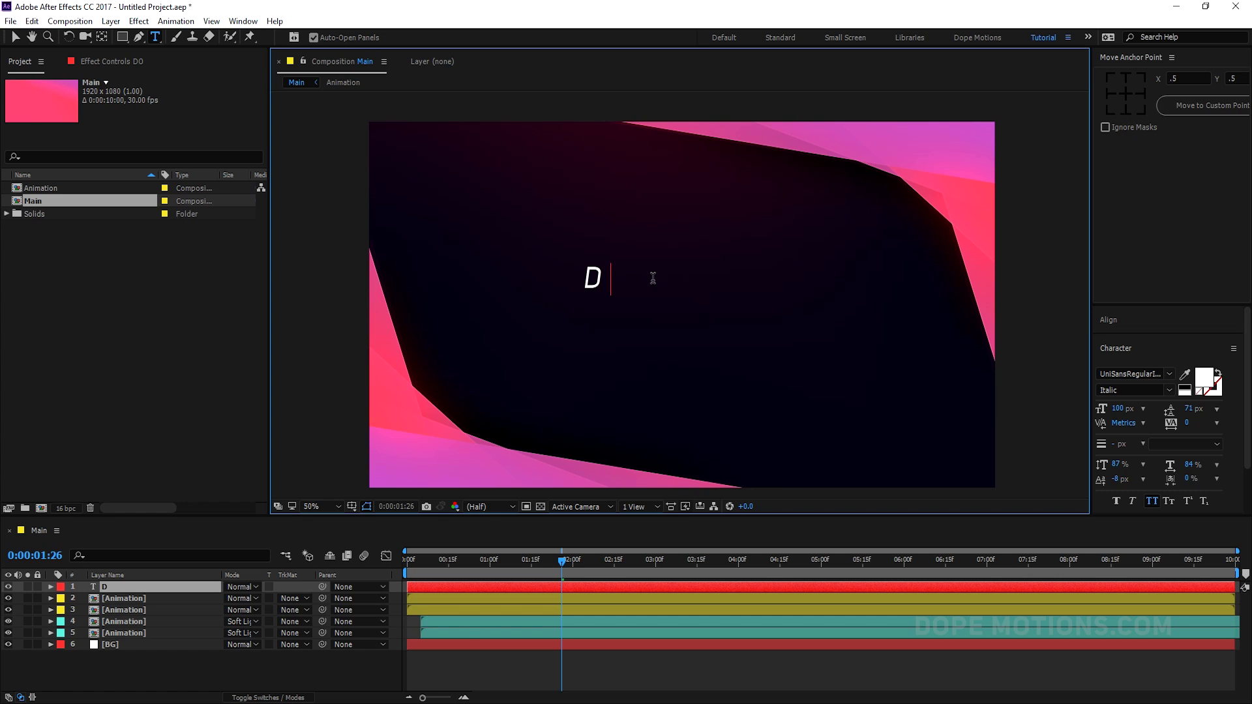
{"action": "type", "text": "OPE MO"}
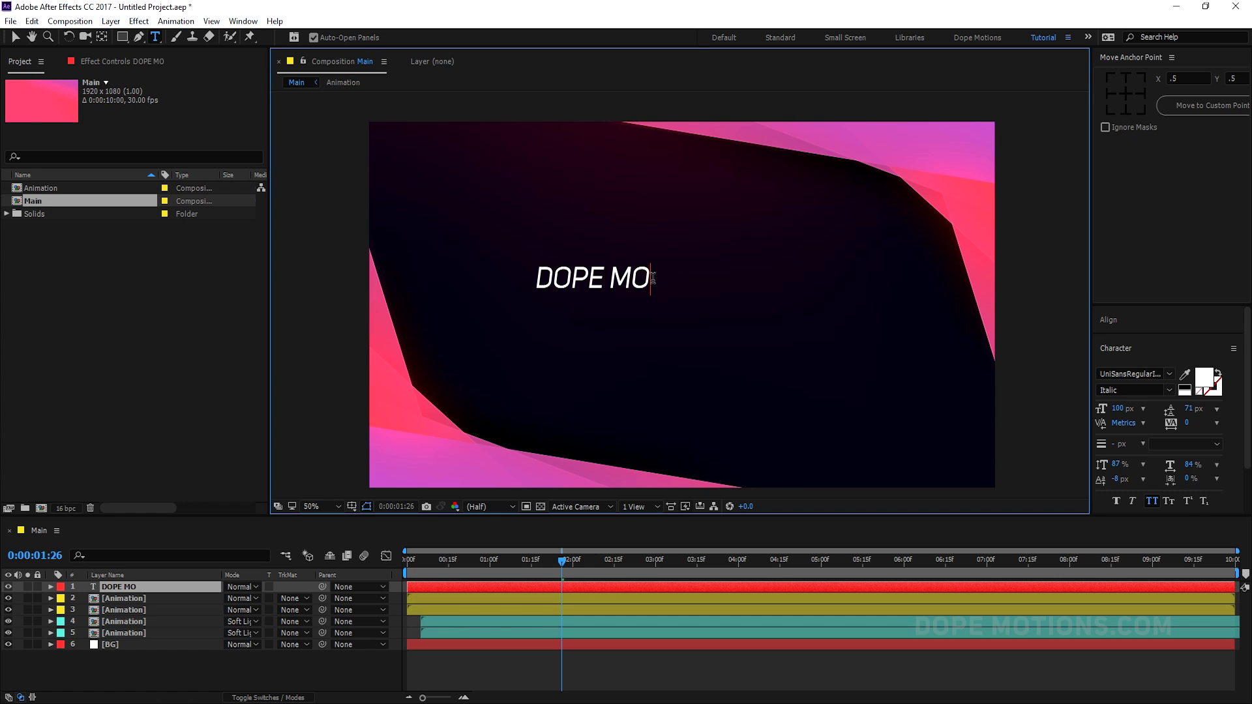
{"action": "type", "text": "TIONS"}
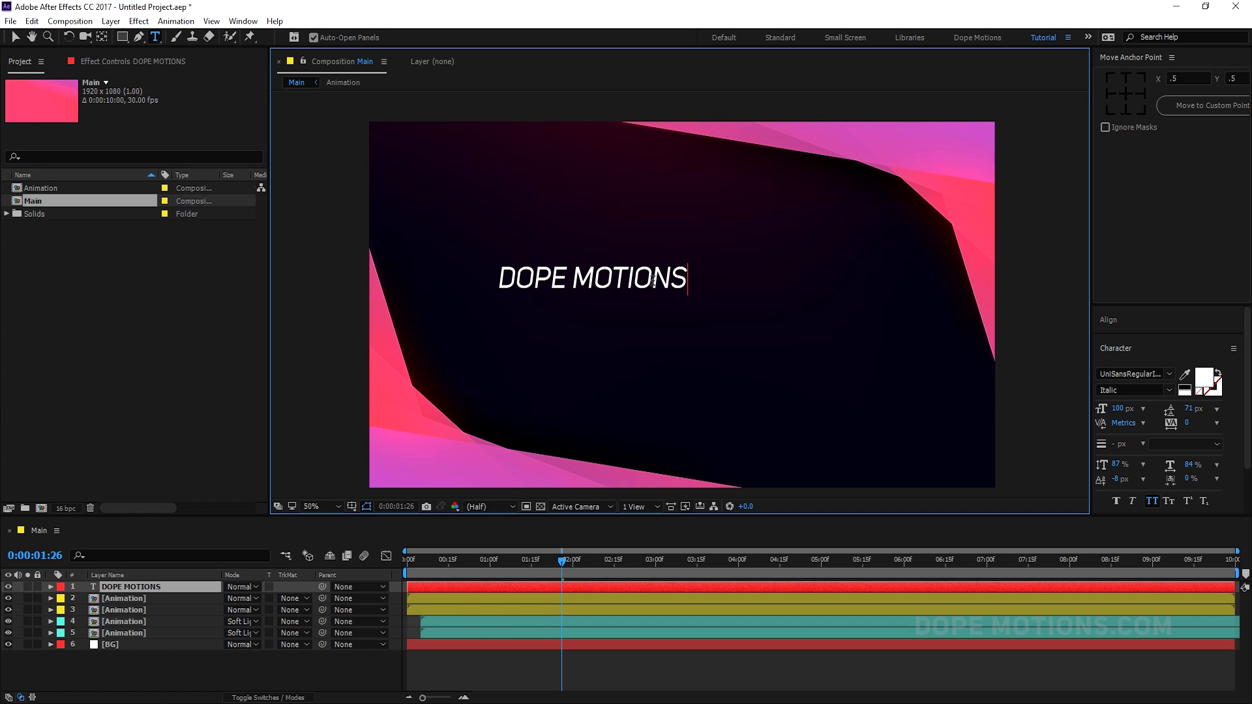
Step: Set the title font to UniSansSemiBold and centre its anchor and position in the comp
{"action": "left_click", "coordinate": [14, 38]}
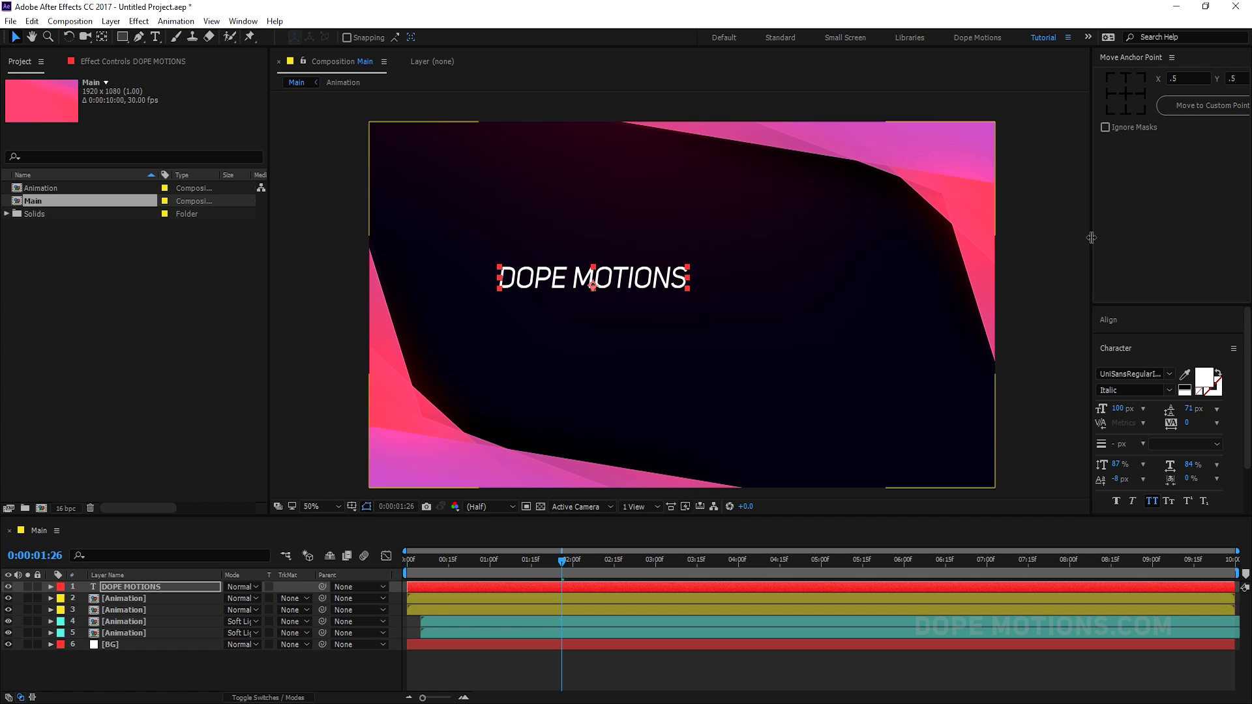
{"action": "left_click", "coordinate": [1121, 95]}
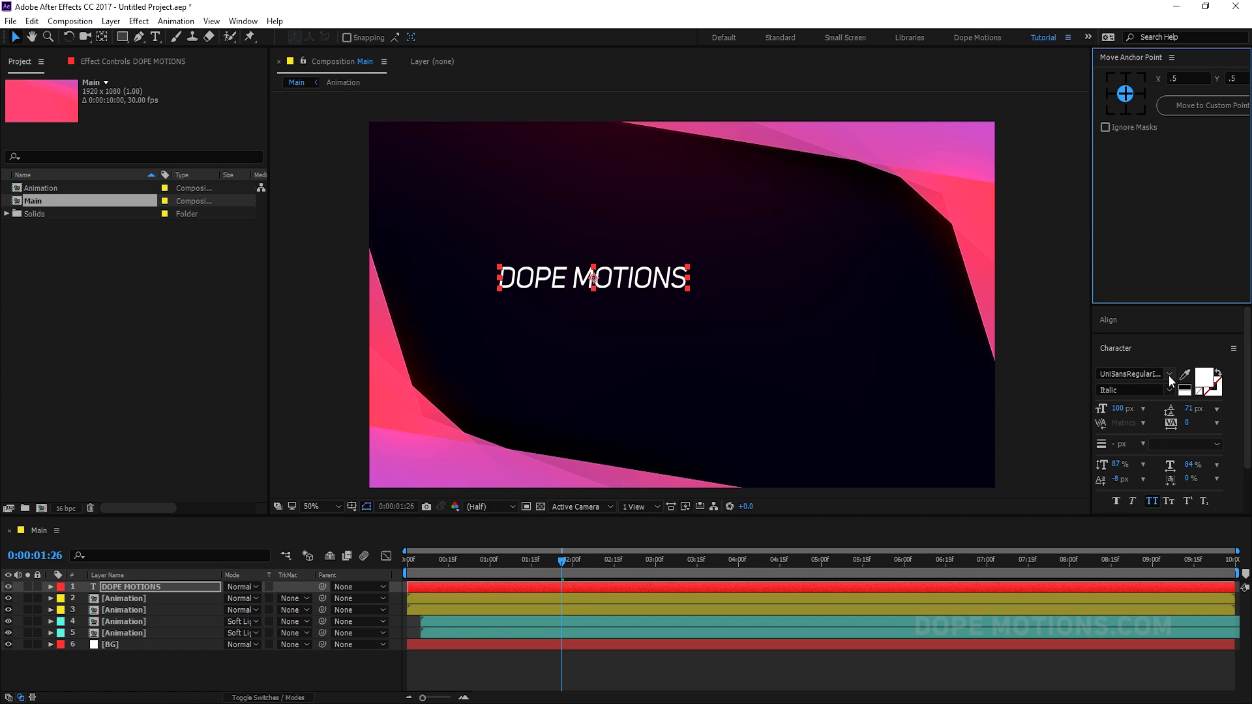
{"action": "left_click", "coordinate": [1168, 374]}
{"action": "left_click", "coordinate": [1137, 404]}
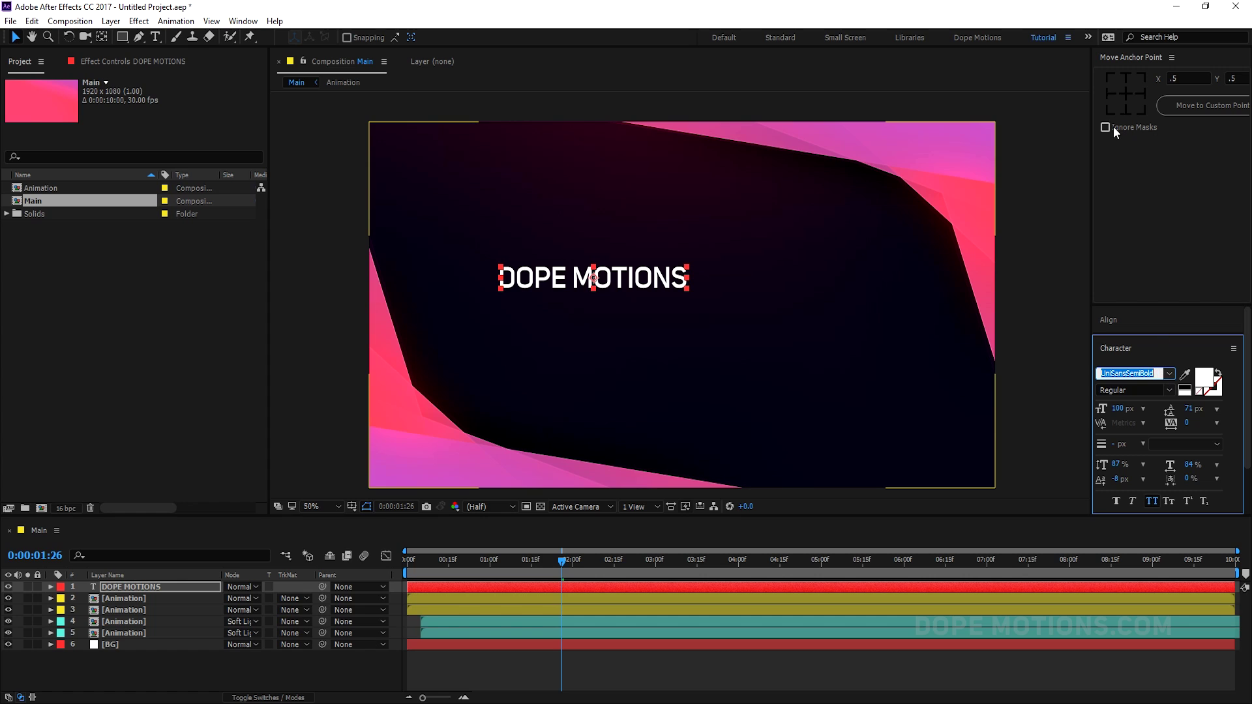
{"action": "left_click", "coordinate": [1108, 319]}
{"action": "left_click", "coordinate": [1127, 358]}
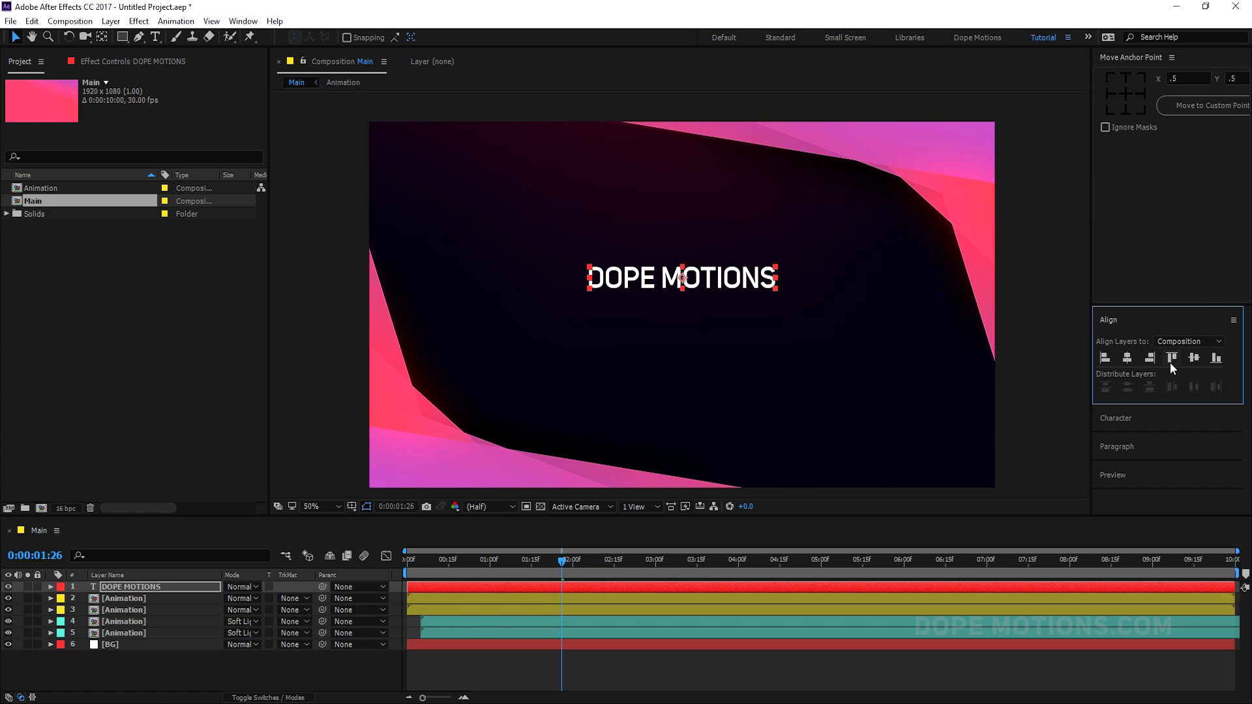
{"action": "left_click", "coordinate": [1194, 358]}
Step: Set the title font size to 80 and re-centre it in the composition
{"action": "left_click", "coordinate": [1114, 417]}
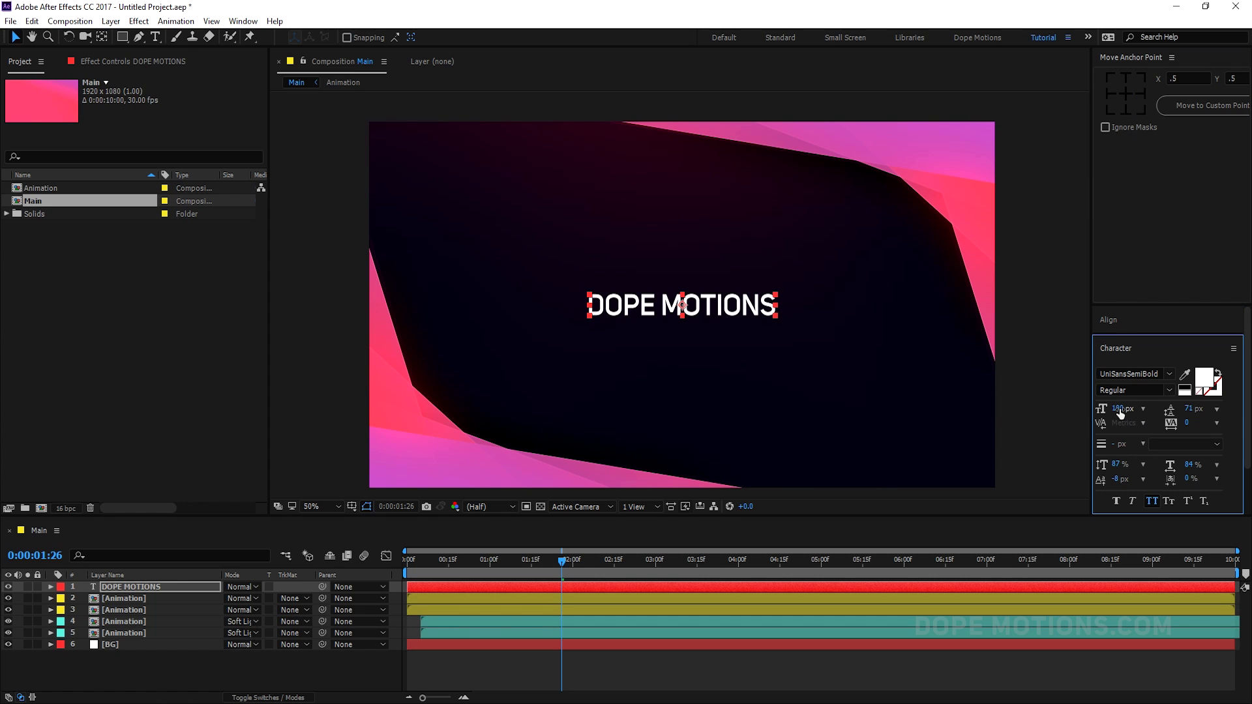
{"action": "left_click", "coordinate": [1119, 409]}
{"action": "type", "text": "80"}
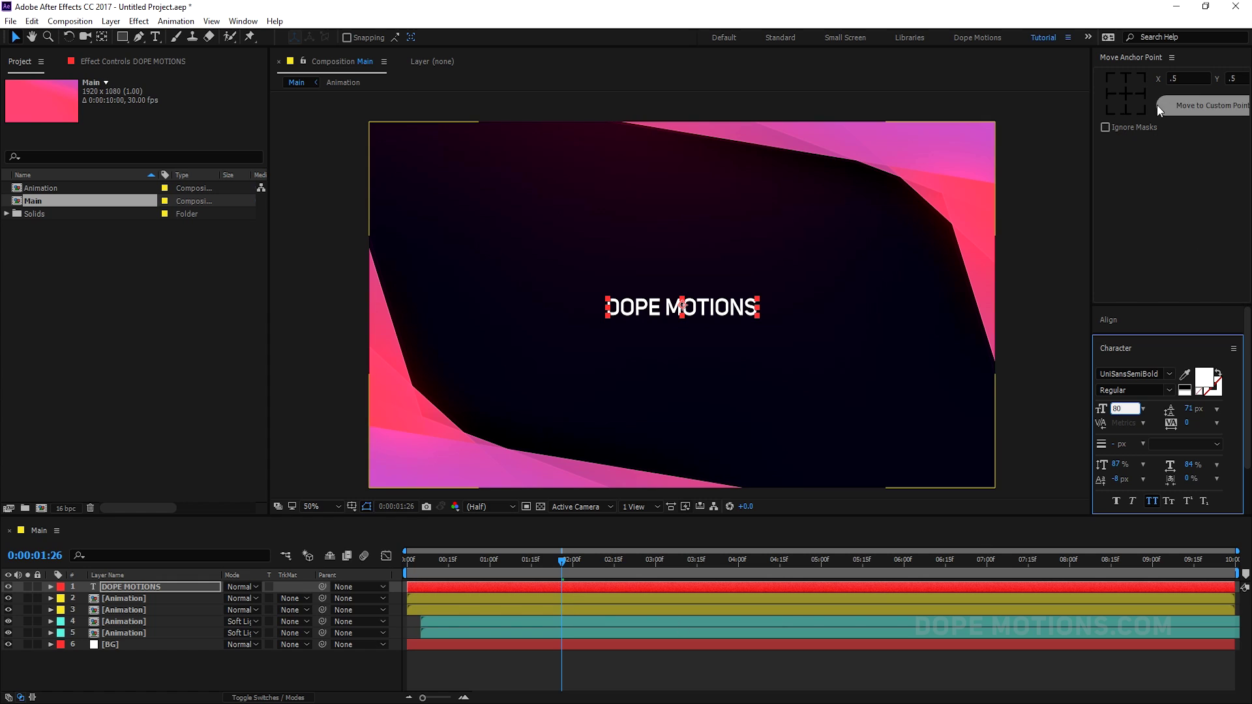
{"action": "left_click", "coordinate": [1125, 94]}
{"action": "left_click", "coordinate": [1108, 320]}
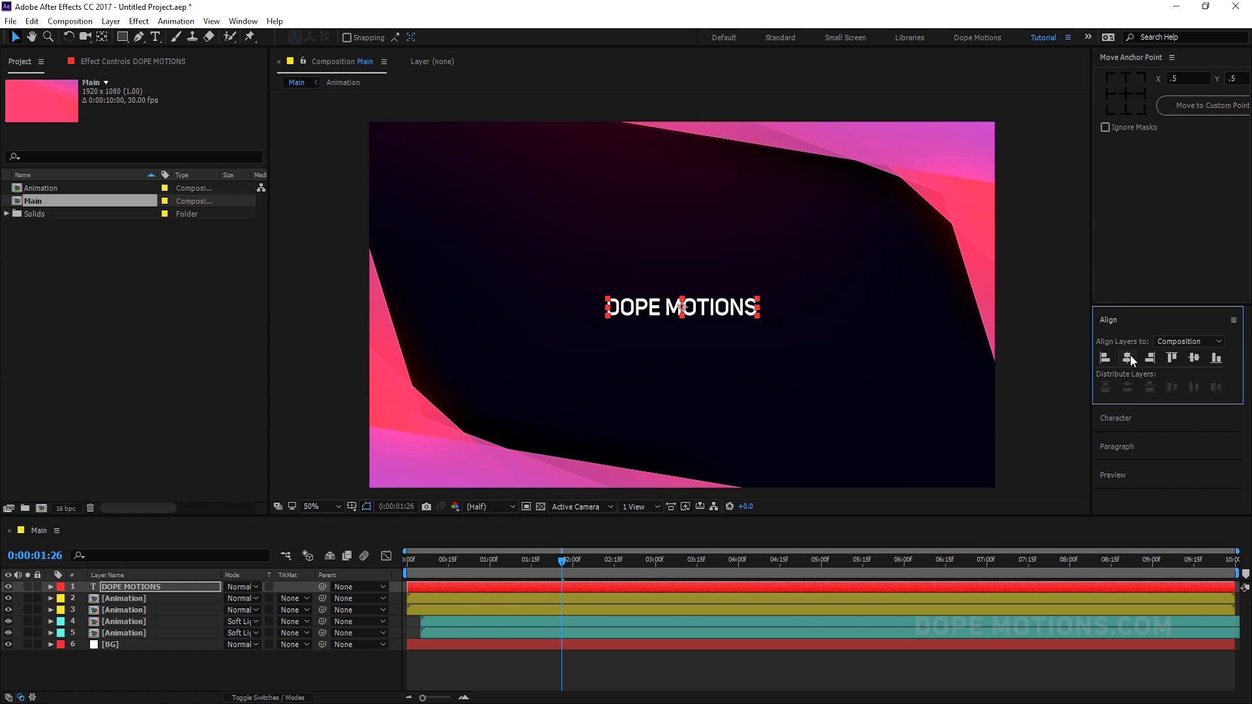
{"action": "left_click", "coordinate": [1127, 357]}
{"action": "left_click", "coordinate": [1194, 357]}
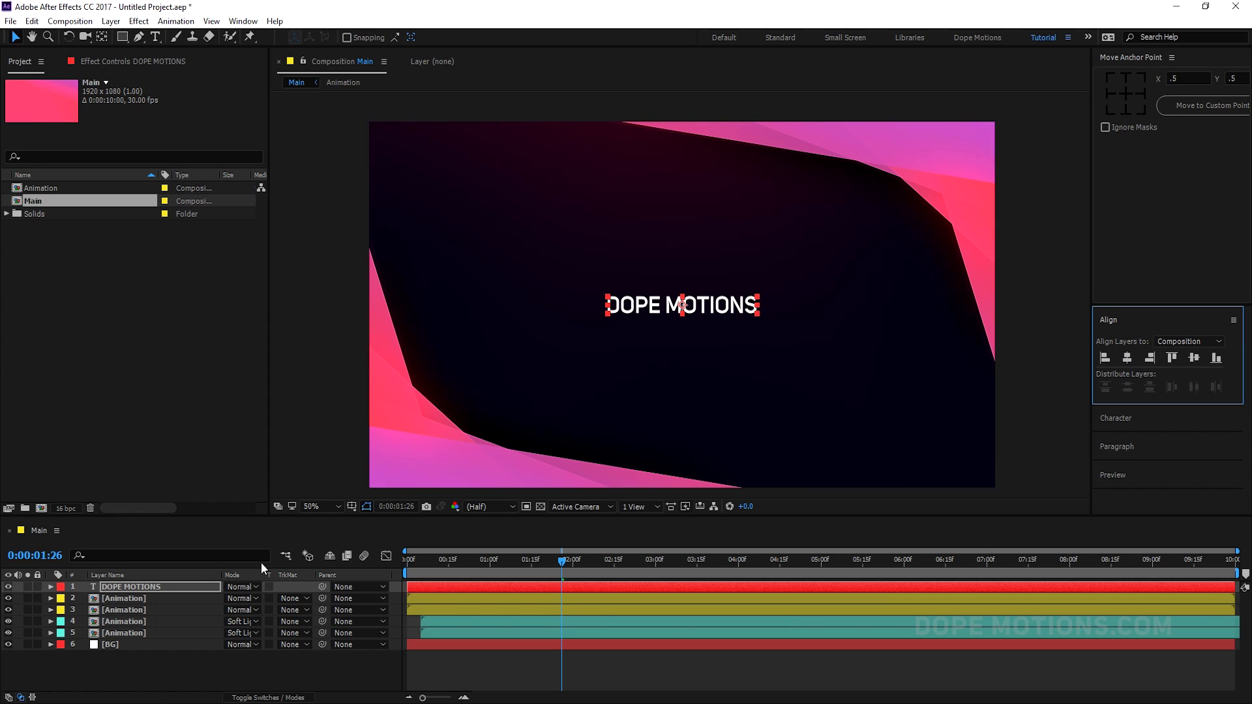
Step: Widen the title tracking to 43 and expand the DOPE MOTIONS layer's properties
{"action": "left_click", "coordinate": [1102, 420]}
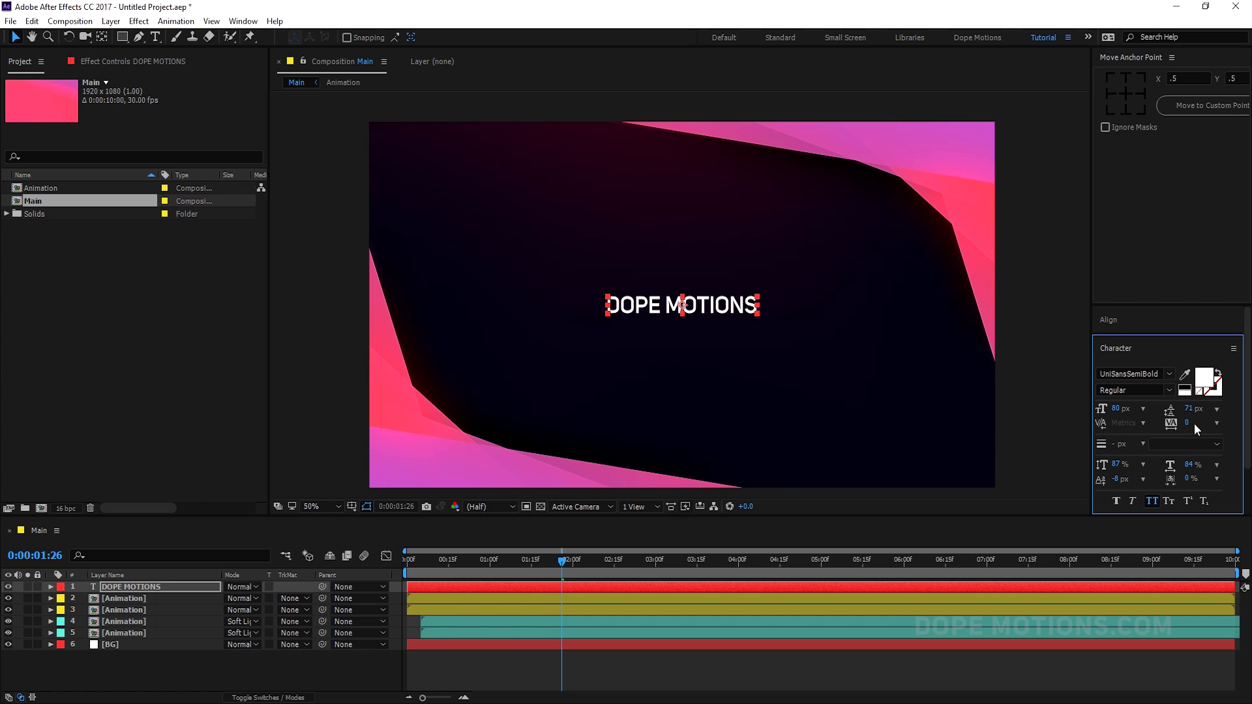
{"action": "left_click_drag", "start_coordinate": [1187, 423], "coordinate": [1218, 428]}
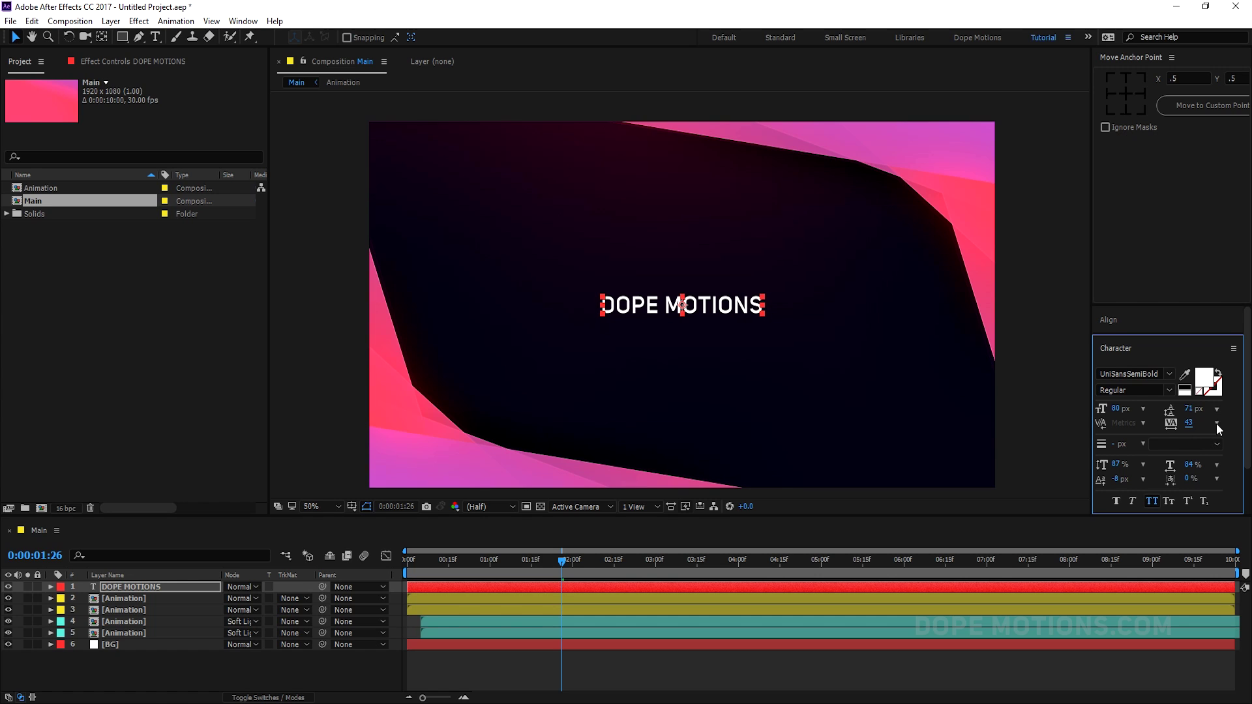
{"action": "left_click", "coordinate": [69, 591]}
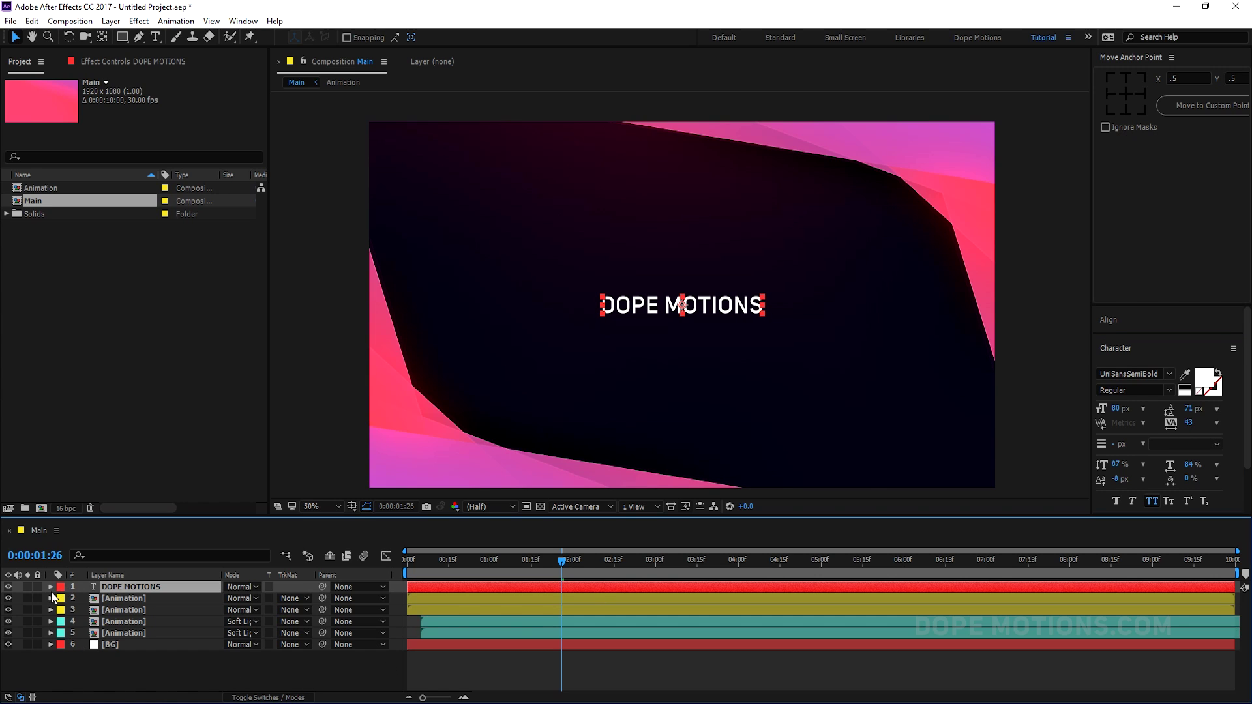
{"action": "left_click", "coordinate": [51, 587]}
Step: Add a Tracking animator to the DOPE MOTIONS title and expand its Range Selector 1 settings
{"action": "left_click", "coordinate": [308, 598]}
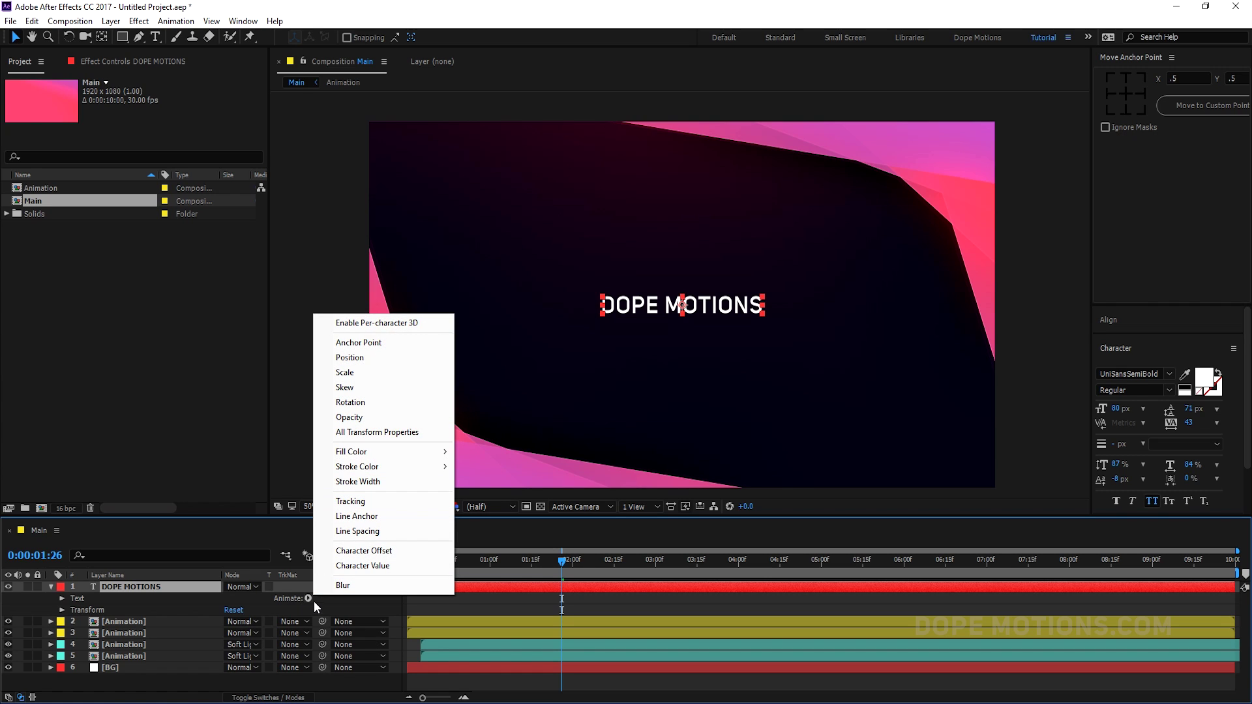
{"action": "left_click", "coordinate": [359, 503]}
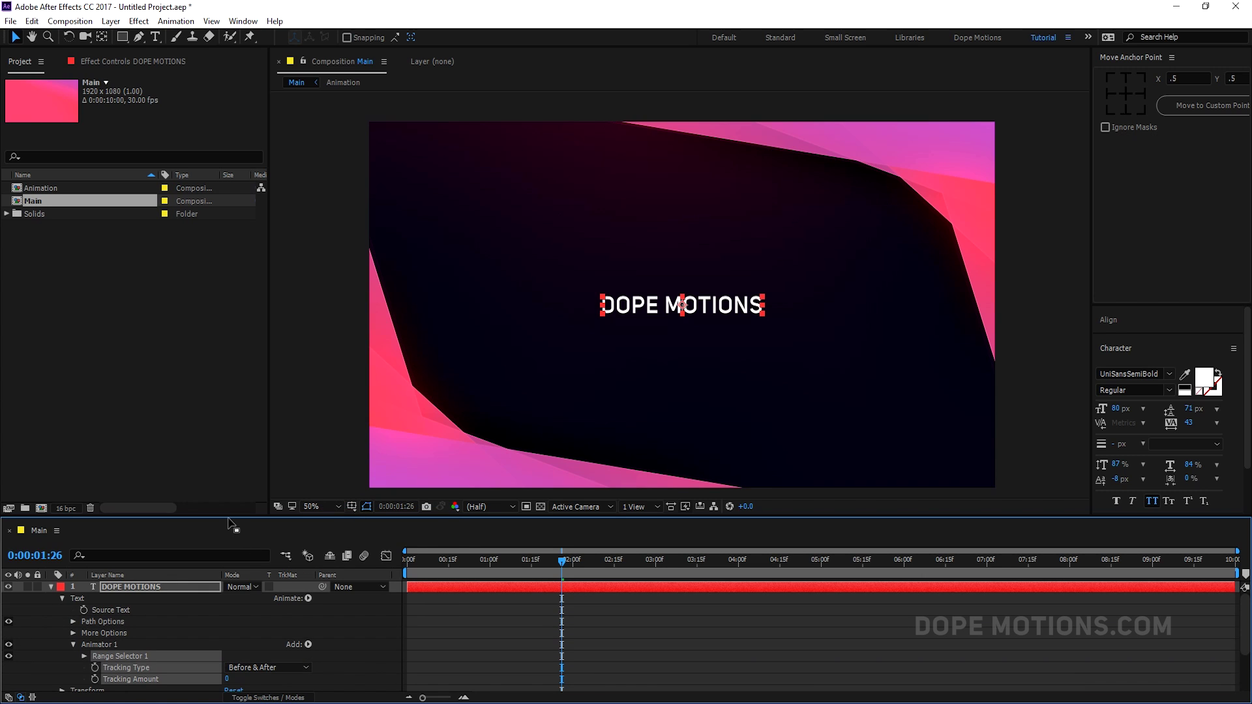
{"action": "left_click_drag", "start_coordinate": [229, 519], "coordinate": [225, 340]}
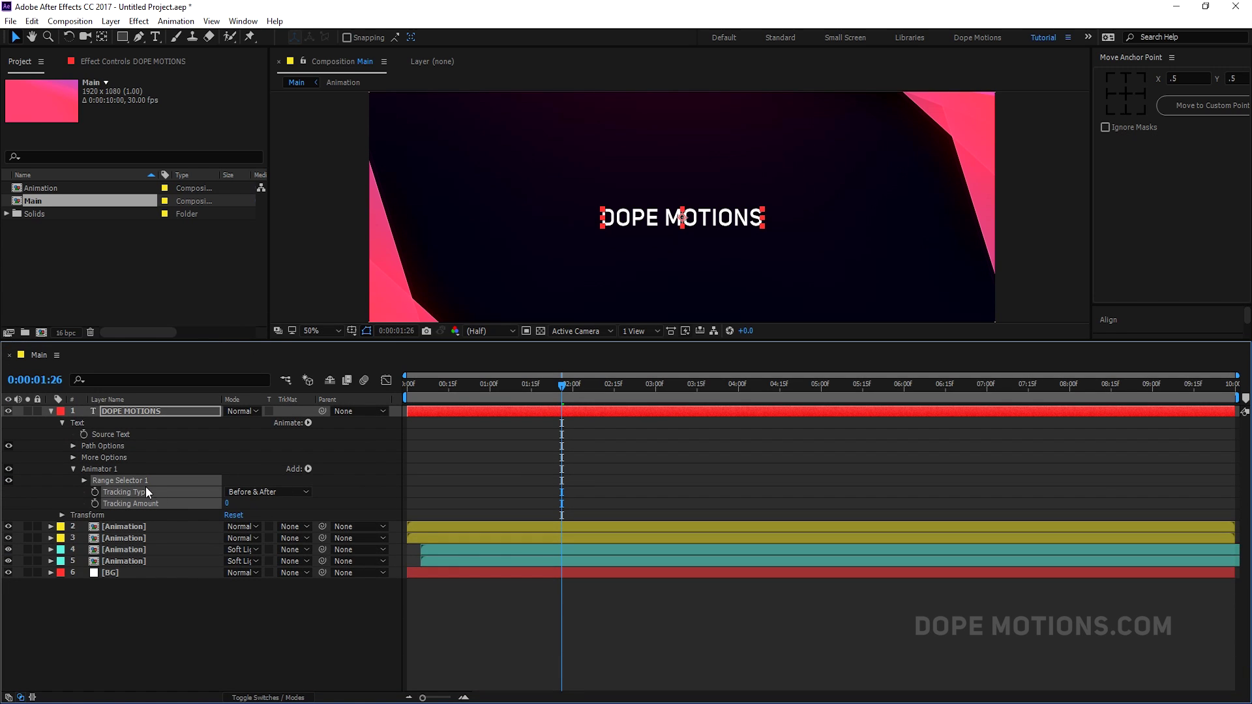
{"action": "left_click", "coordinate": [247, 508]}
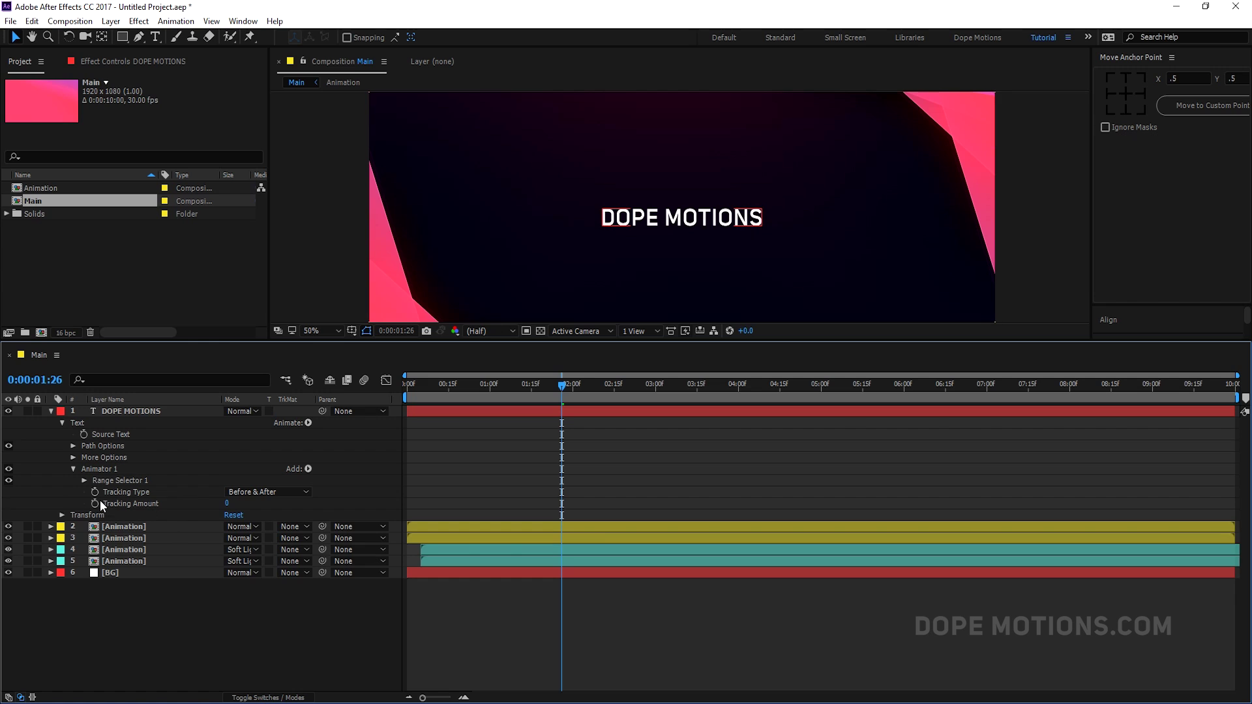
{"action": "left_click", "coordinate": [83, 481]}
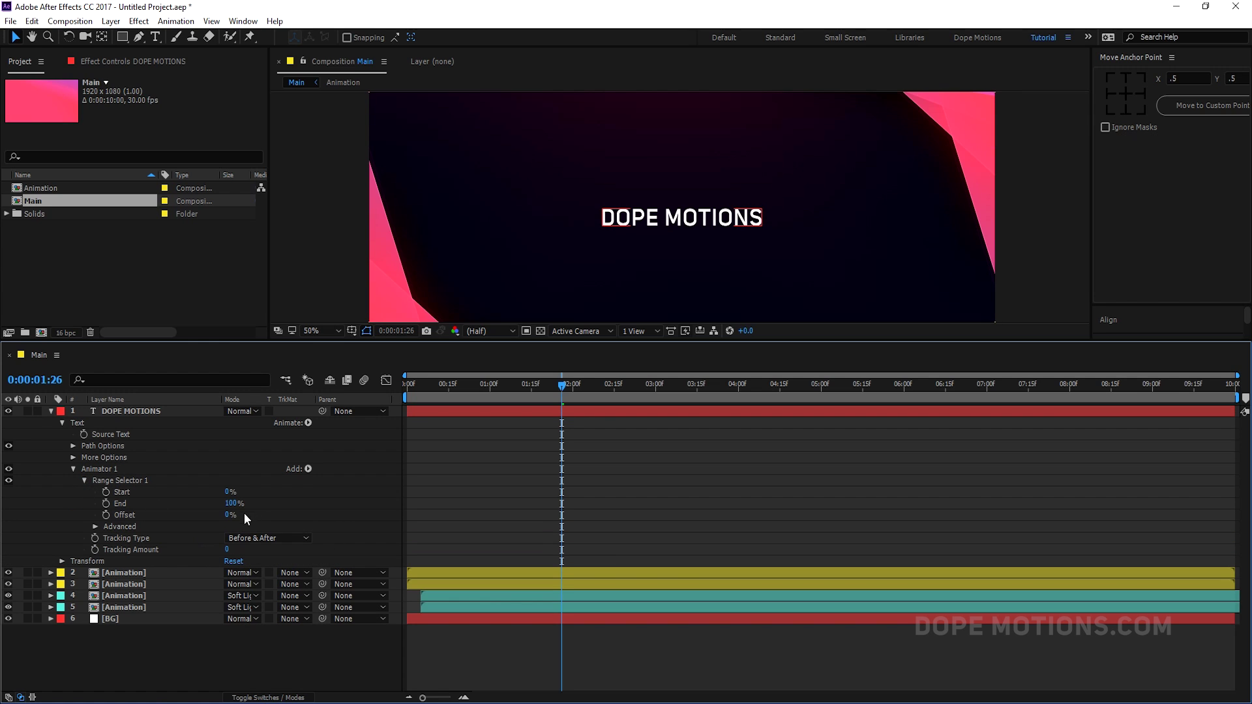
Step: Try out different Tracking Amount values, then set the time to about half a second
{"action": "left_click_drag", "start_coordinate": [227, 553], "coordinate": [317, 542]}
{"action": "left_click", "coordinate": [542, 409]}
{"action": "left_click_drag", "start_coordinate": [496, 385], "coordinate": [448, 393]}
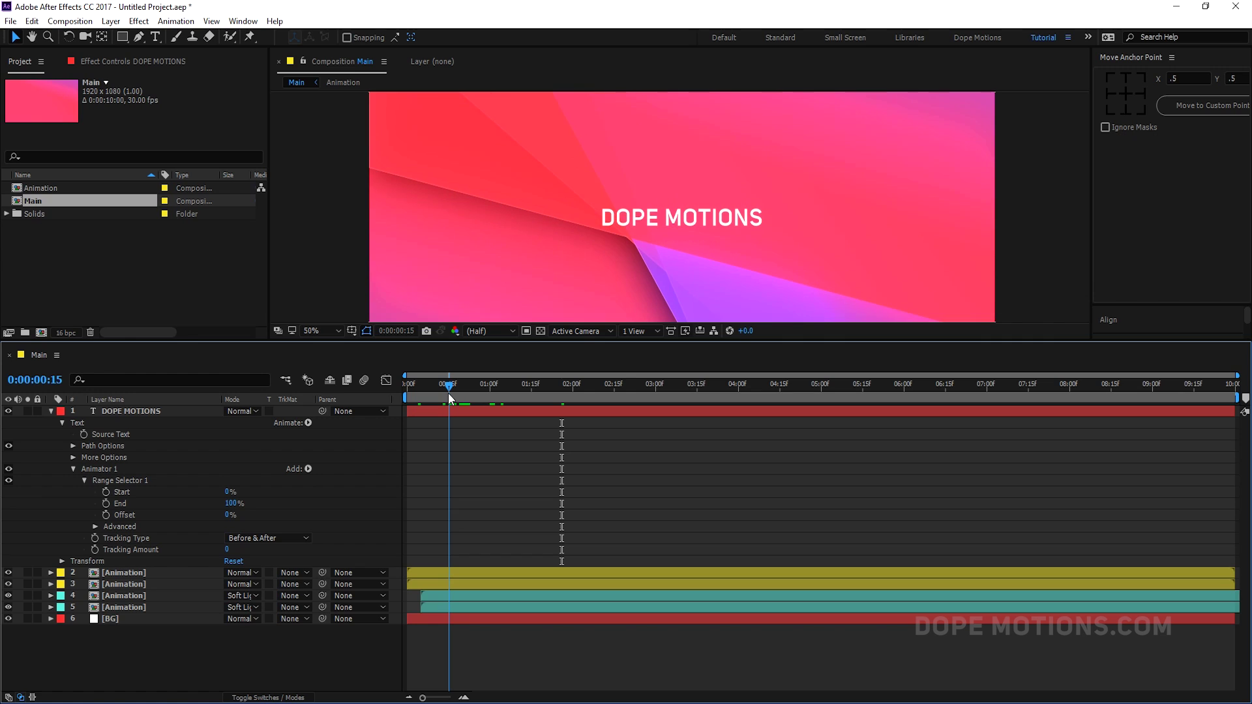
Step: Keyframe Tracking Amount at 0 on 0:00:00:15 and at 46 on 0:00:03:00
{"action": "left_click", "coordinate": [95, 549]}
{"action": "left_click_drag", "start_coordinate": [479, 397], "coordinate": [656, 394]}
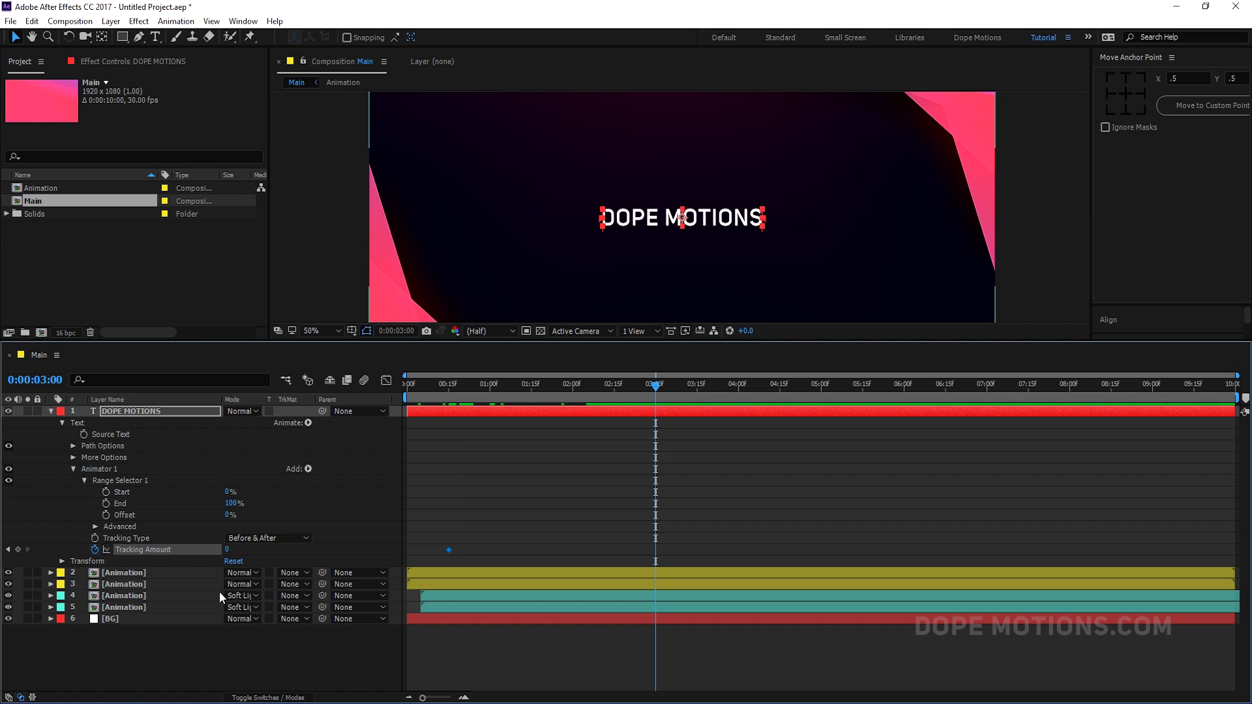
{"action": "left_click_drag", "start_coordinate": [228, 555], "coordinate": [440, 562]}
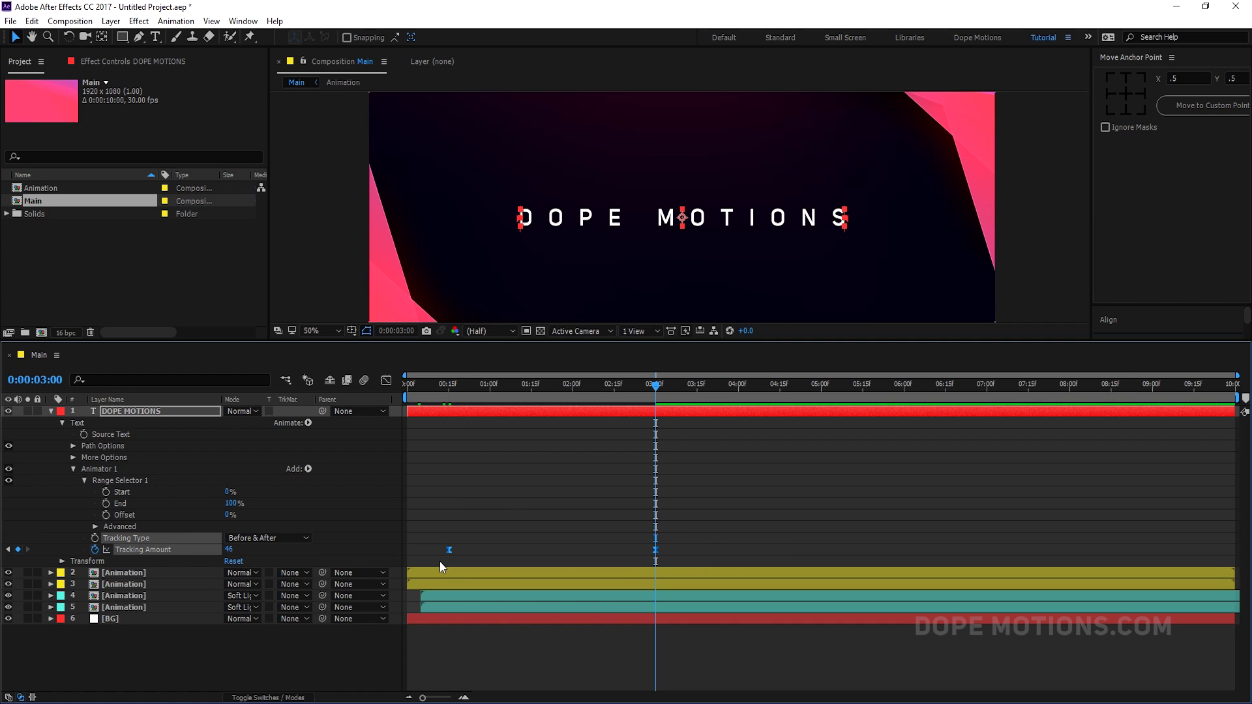
Step: Ease out the final tracking keyframe in the speed graph, then move DOPE MOTIONS just above BG
{"action": "left_click", "coordinate": [386, 380]}
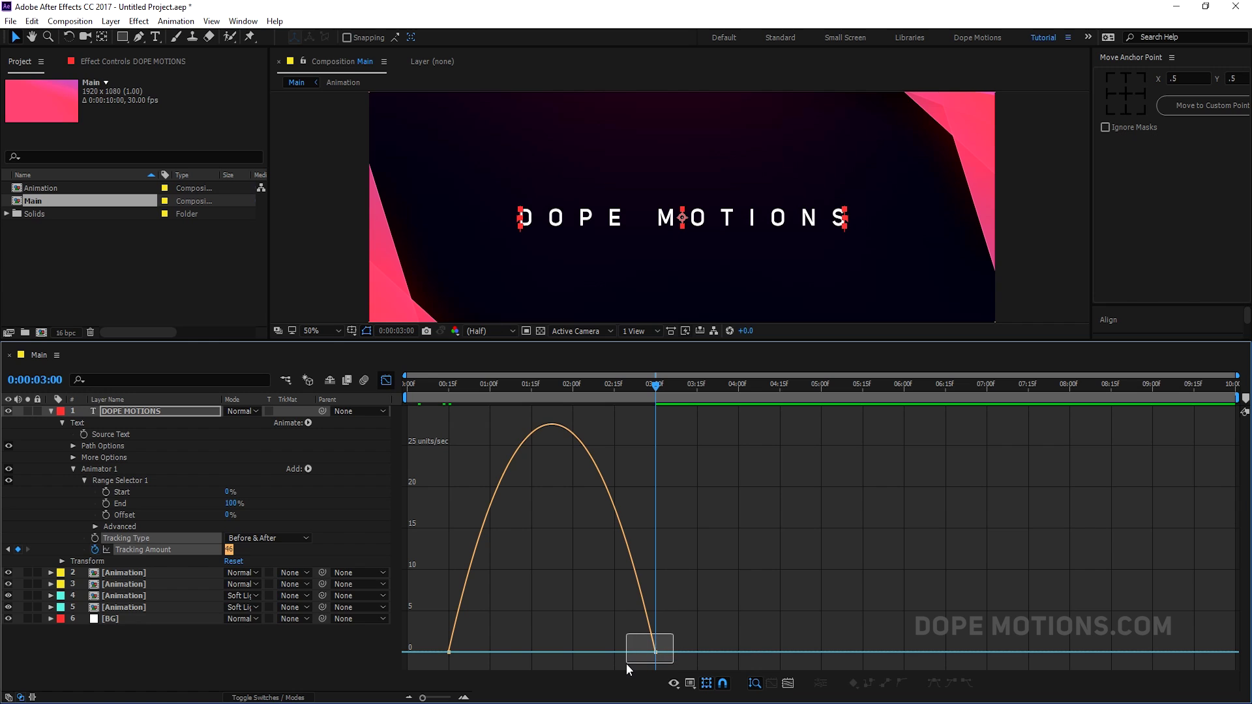
{"action": "left_click_drag", "start_coordinate": [626, 663], "coordinate": [471, 654]}
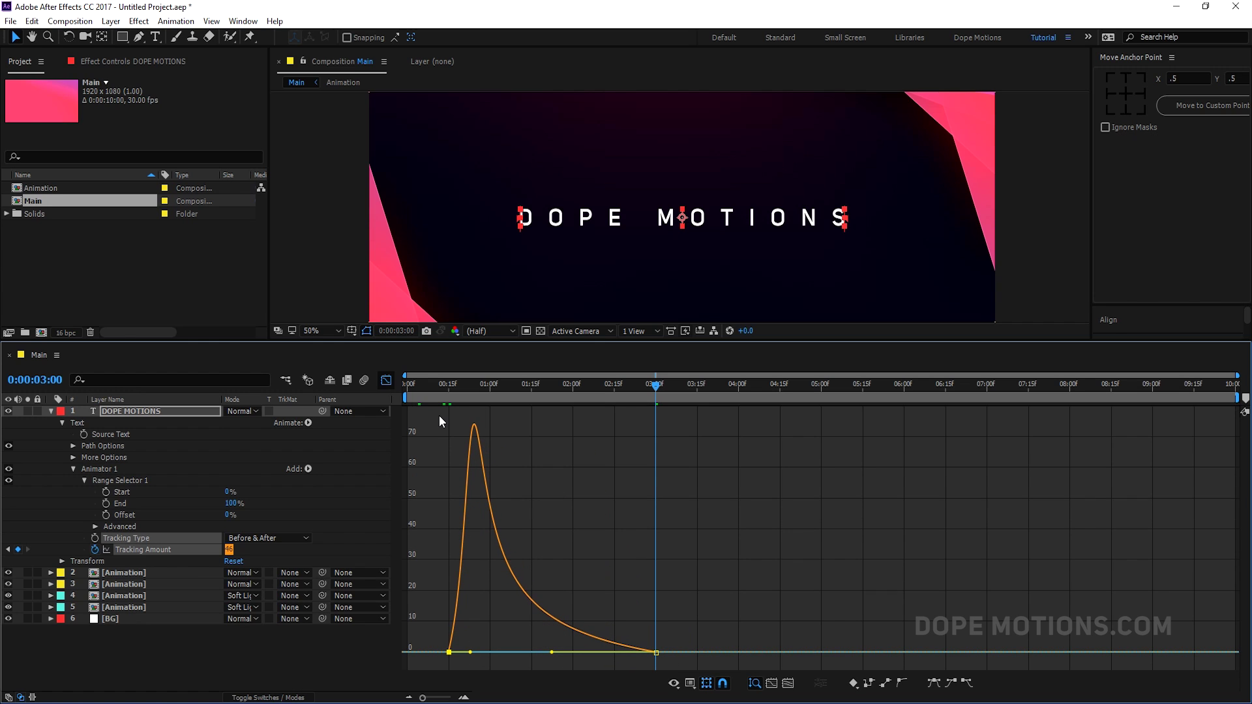
{"action": "left_click", "coordinate": [445, 392]}
{"action": "left_click_drag", "start_coordinate": [450, 391], "coordinate": [592, 391]}
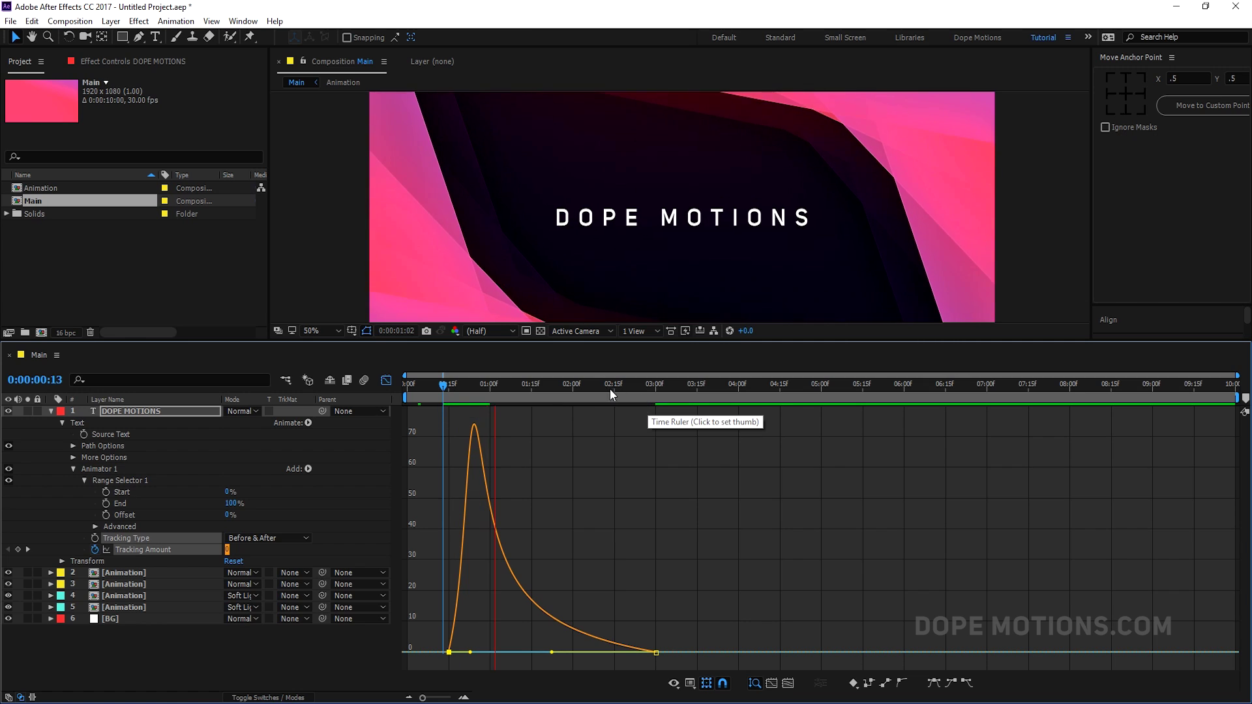
{"action": "left_click_drag", "start_coordinate": [123, 412], "coordinate": [124, 612]}
Step: Collapse the title layer, leave the Graph Editor, and enlarge the composition view
{"action": "left_click", "coordinate": [51, 457]}
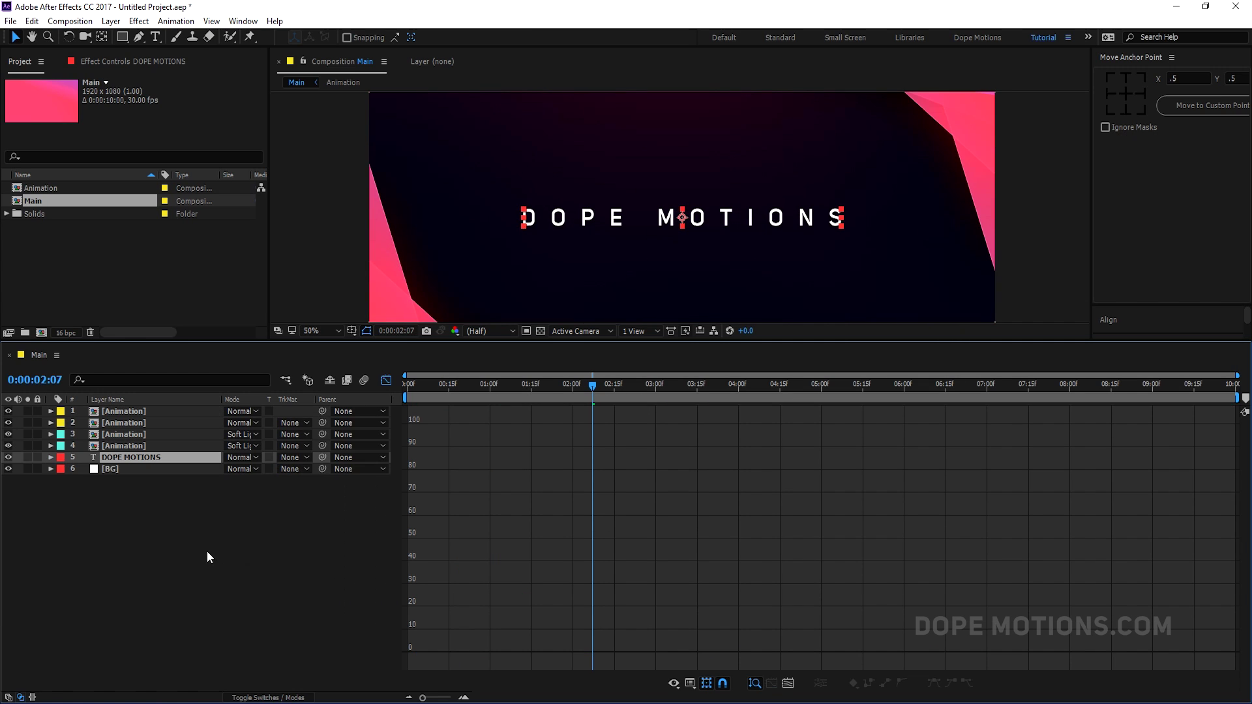
{"action": "left_click", "coordinate": [206, 550]}
{"action": "left_click", "coordinate": [381, 378]}
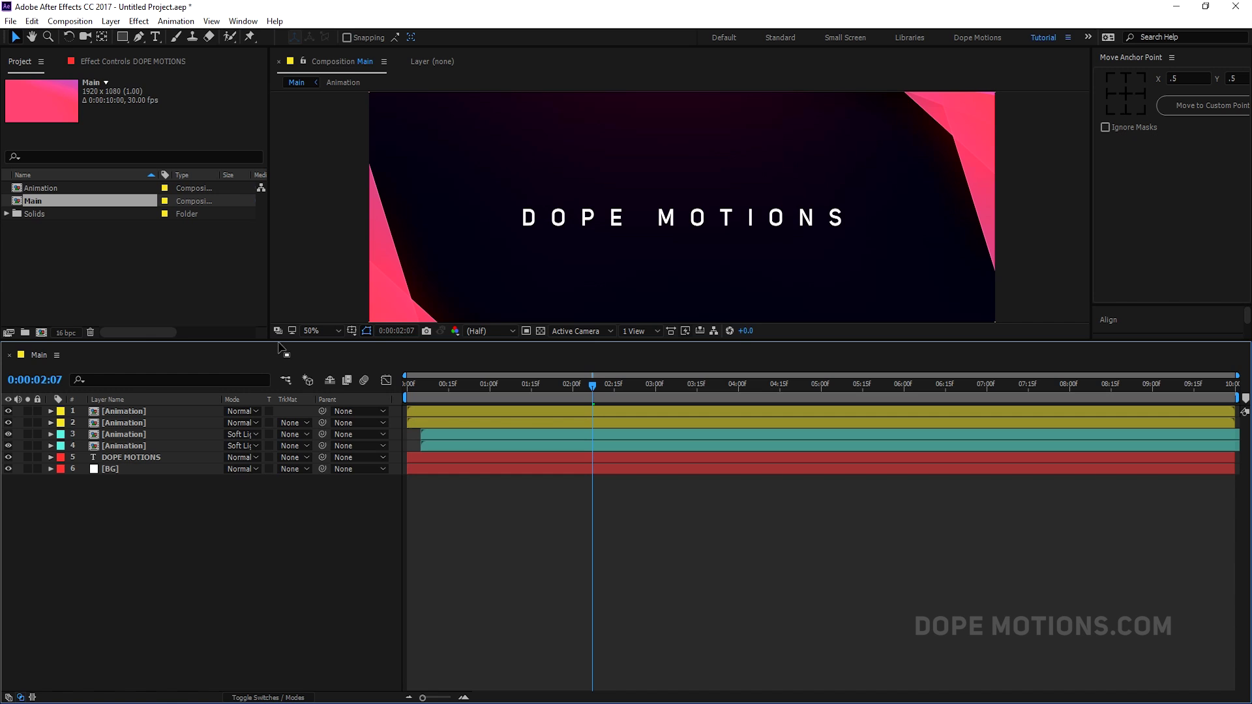
{"action": "left_click_drag", "start_coordinate": [274, 342], "coordinate": [275, 506]}
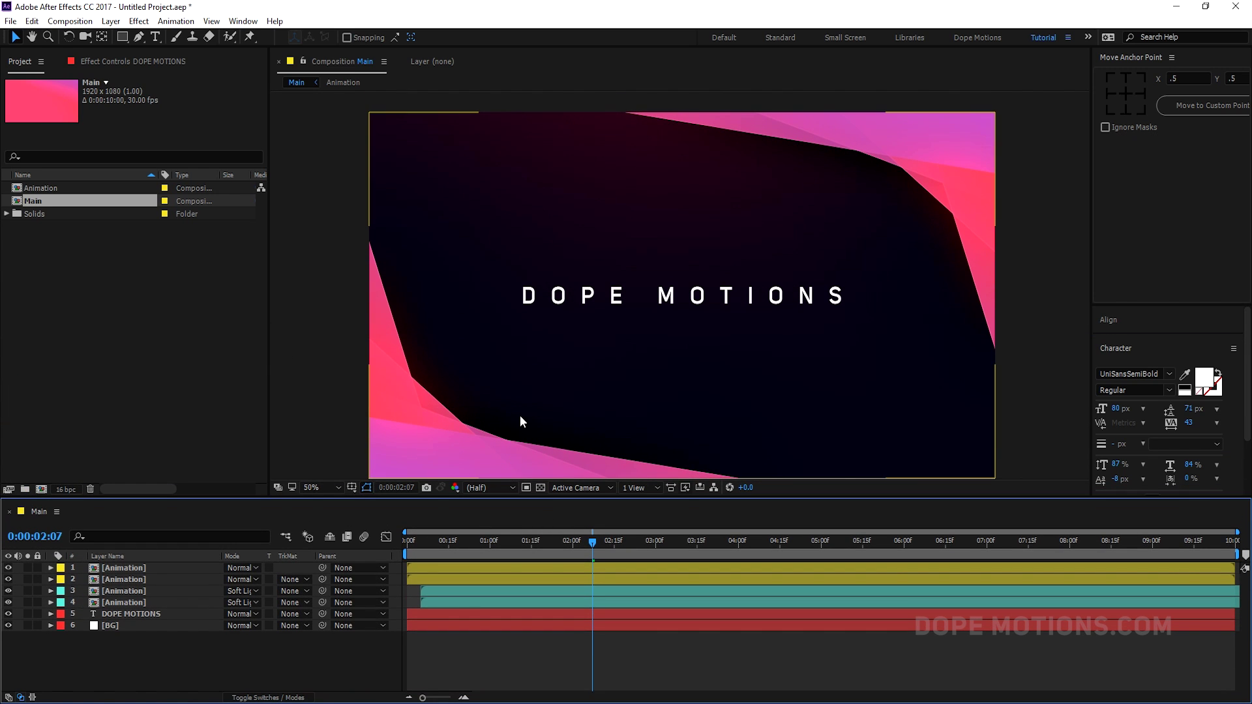
Step: Preview the title animation from the first frame, stopping just past one second
{"action": "key", "text": "Home"}
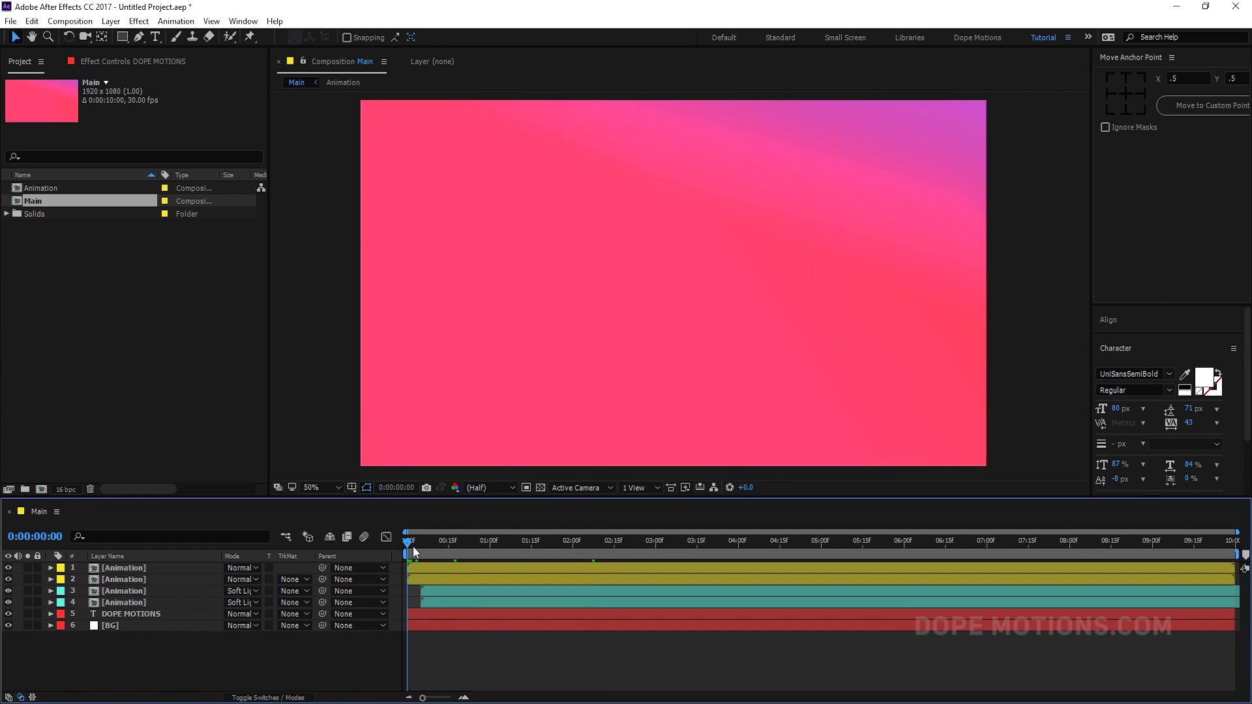
{"action": "key", "text": "space"}
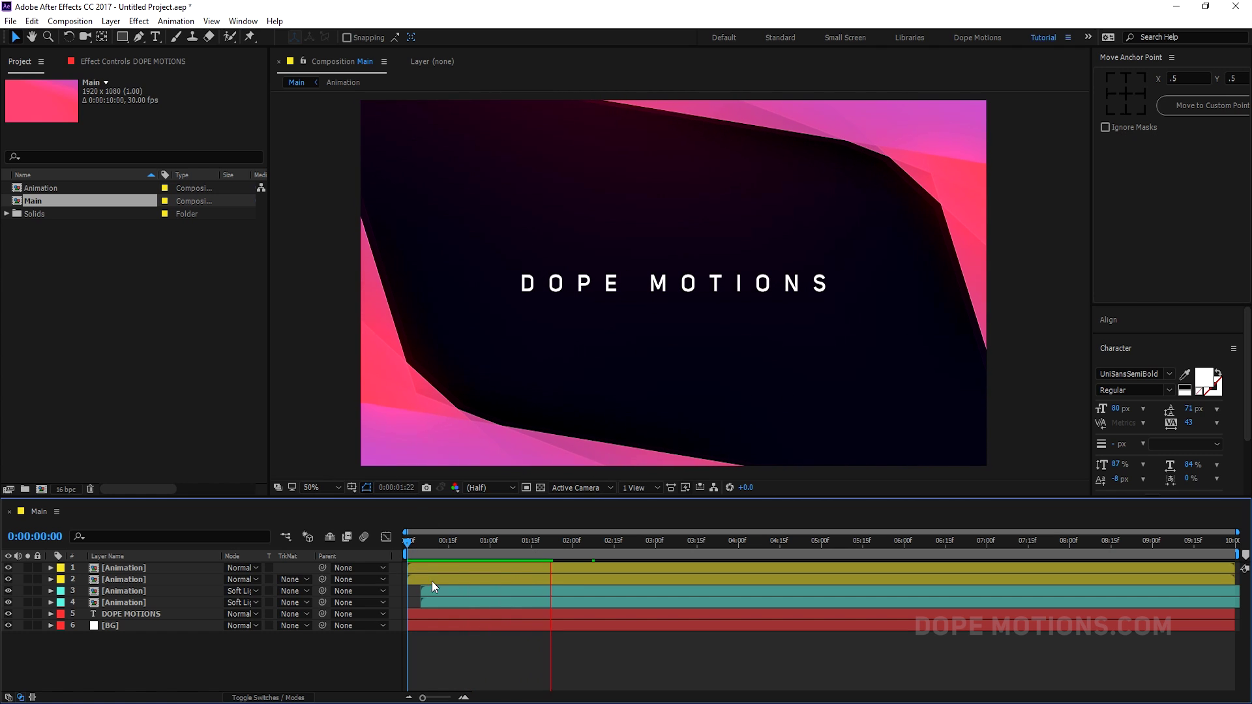
{"action": "left_click", "coordinate": [559, 547]}
{"action": "left_click_drag", "start_coordinate": [558, 546], "coordinate": [525, 549]}
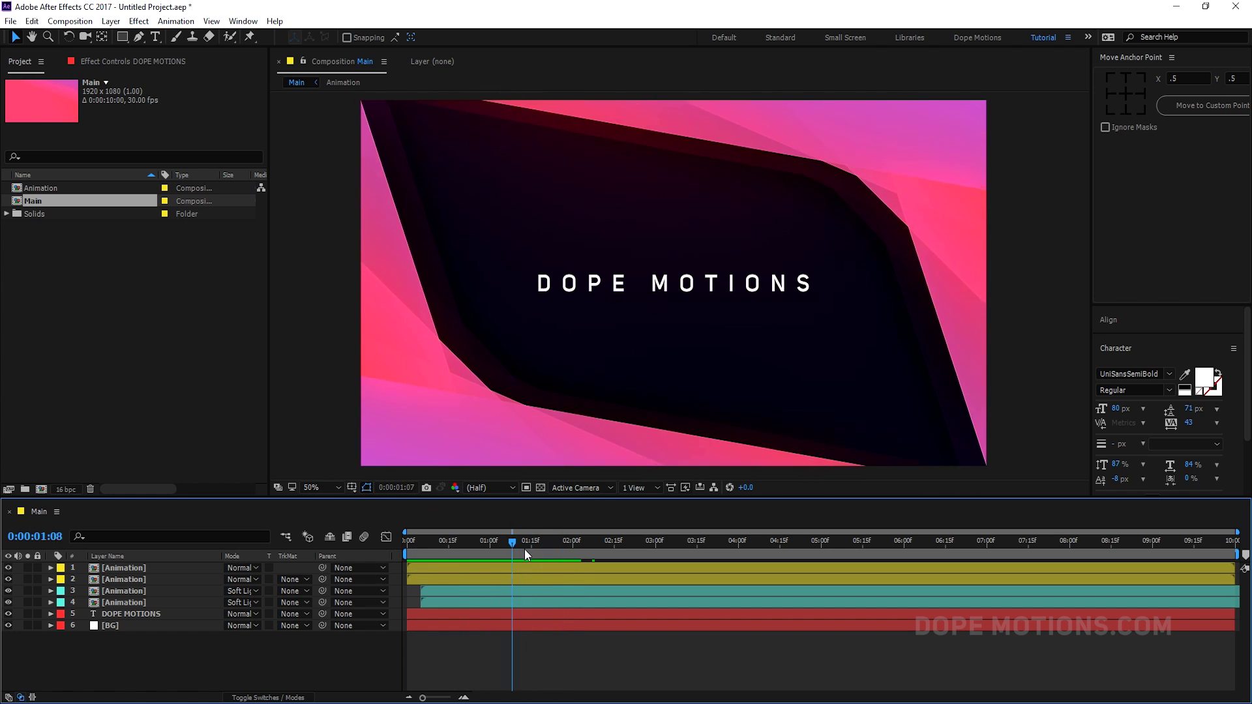
Step: Add a new Null Object layer to the composition
{"action": "right_click", "coordinate": [198, 671]}
{"action": "mouse_move", "coordinate": [290, 527]}
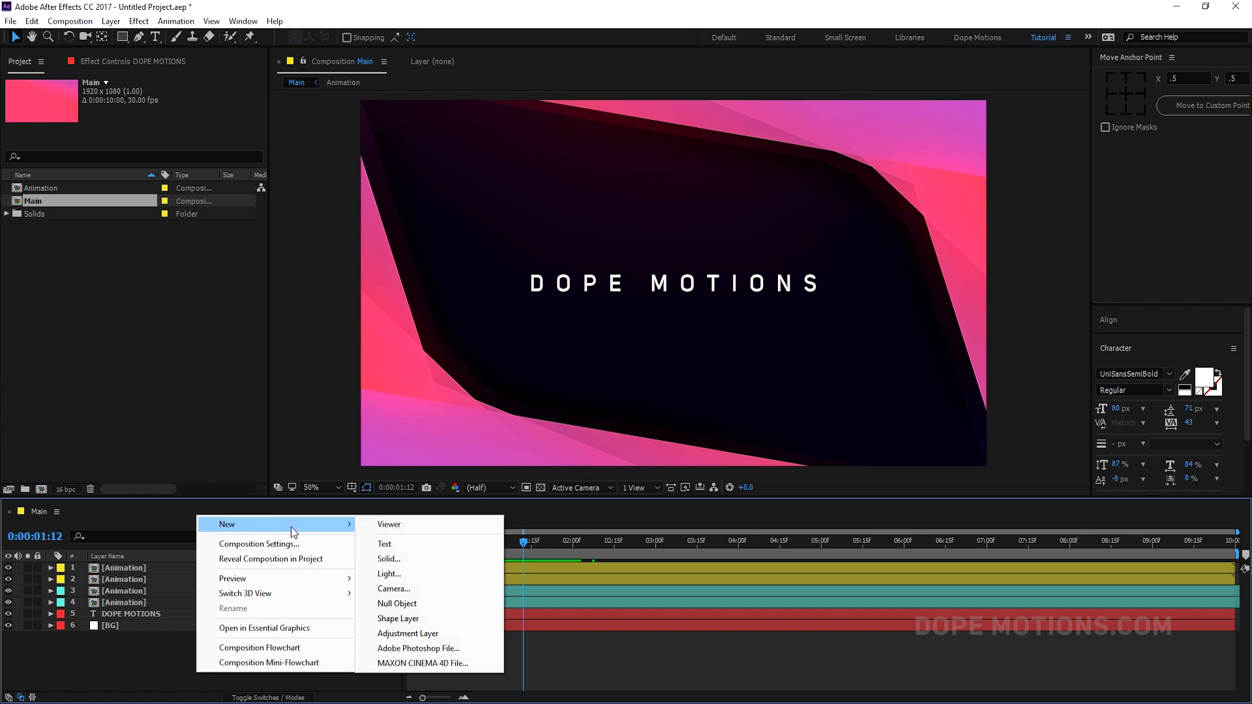
{"action": "left_click", "coordinate": [399, 604]}
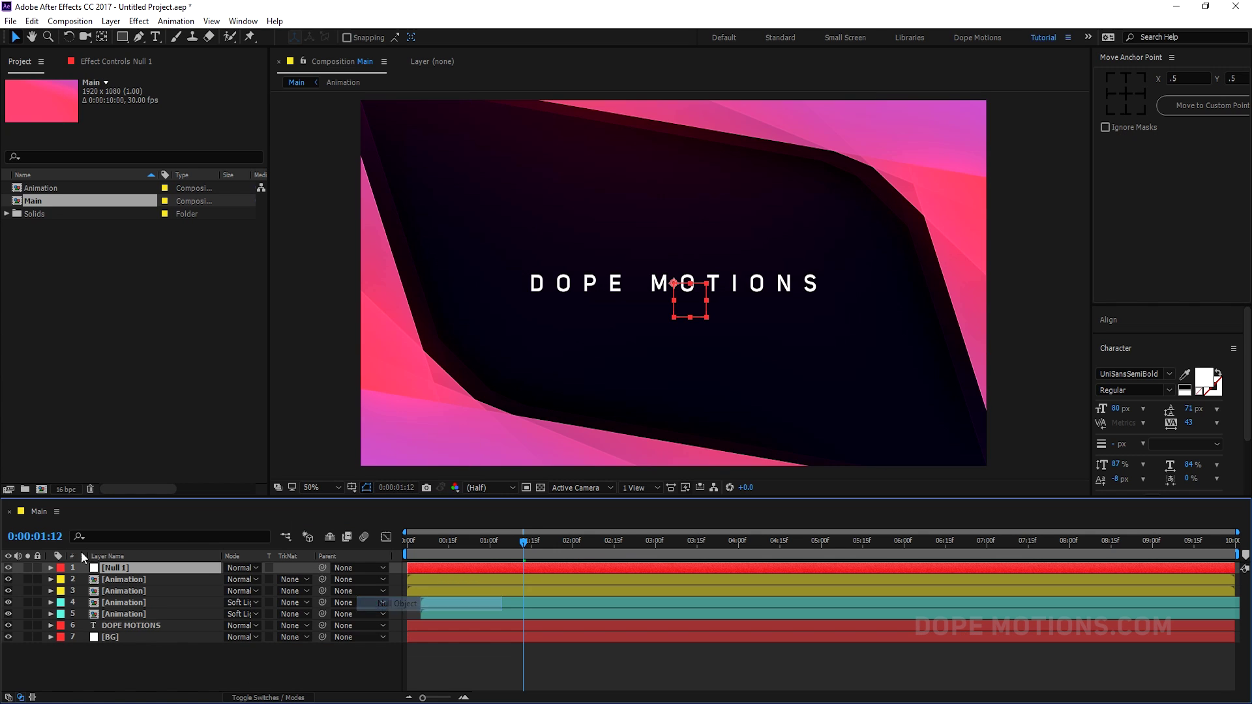
Step: Parent all six layers below it to Null 1
{"action": "left_click", "coordinate": [125, 583]}
{"action": "left_click", "coordinate": [120, 630], "text": "shift"}
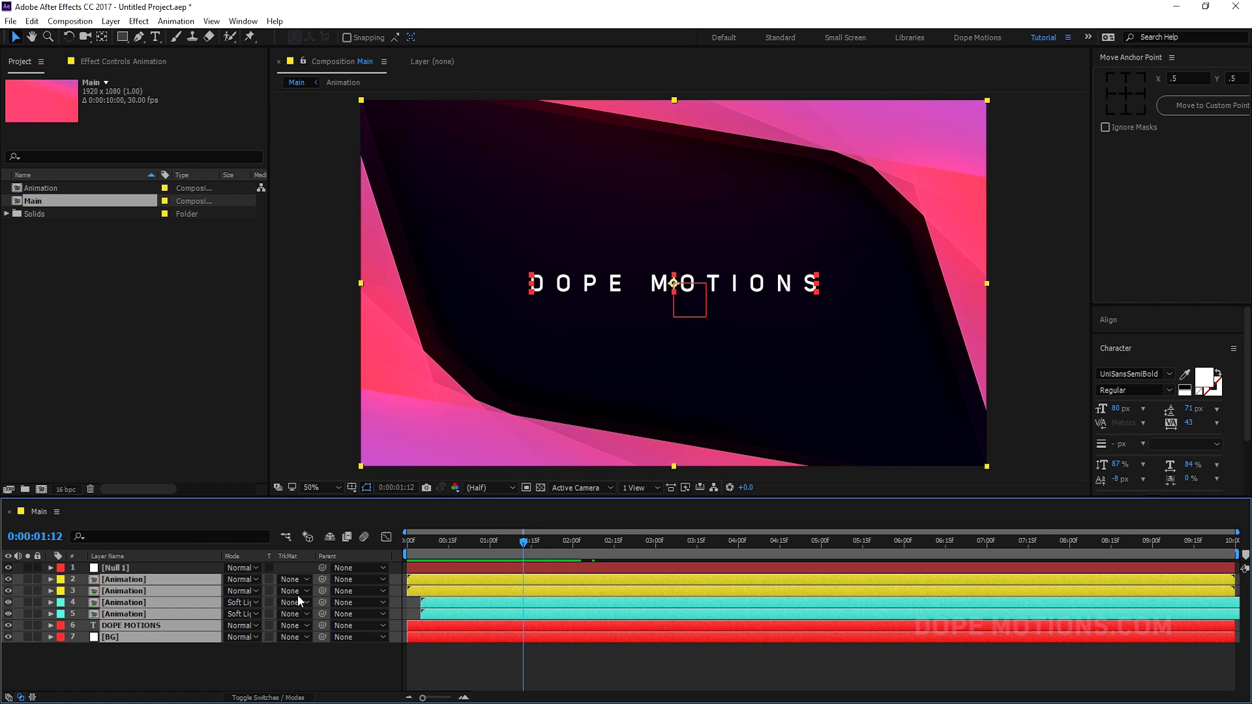
{"action": "left_click_drag", "start_coordinate": [322, 580], "coordinate": [124, 567]}
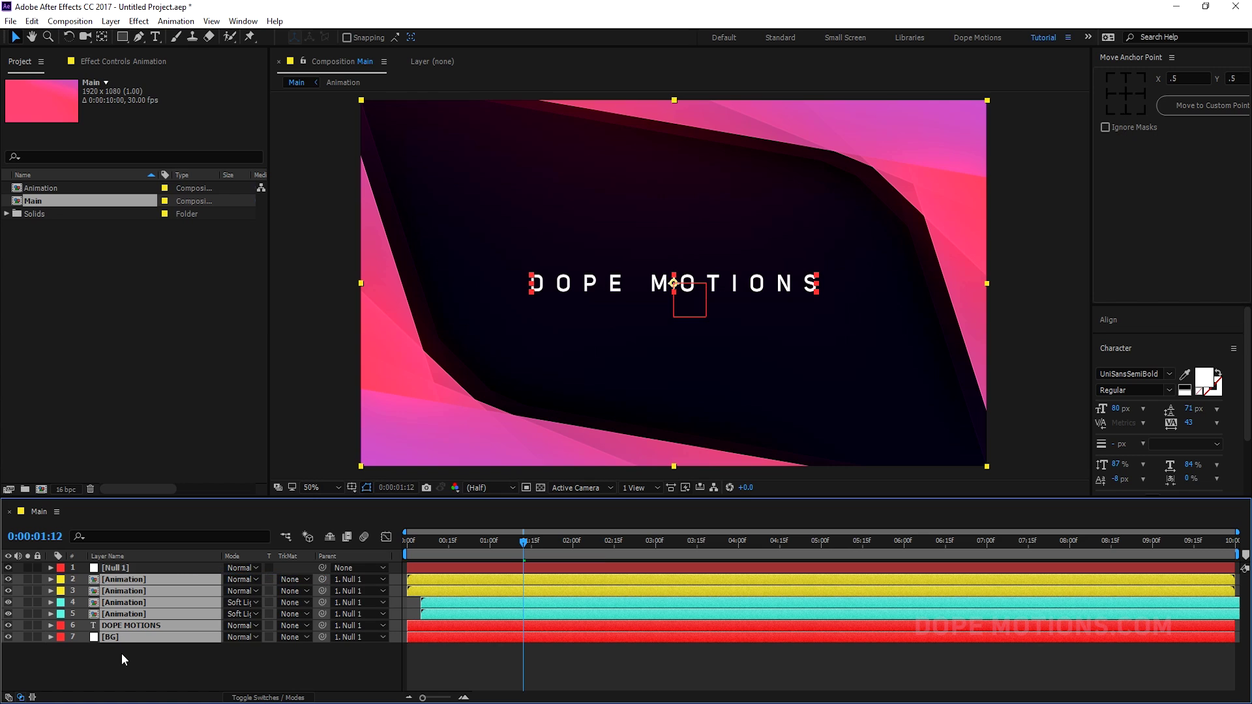
{"action": "left_click", "coordinate": [121, 653]}
Step: Keyframe Null 1's Scale at 100% on 0:00 and 110% on 0:00:04:00
{"action": "left_click", "coordinate": [115, 569]}
{"action": "key", "text": "s"}
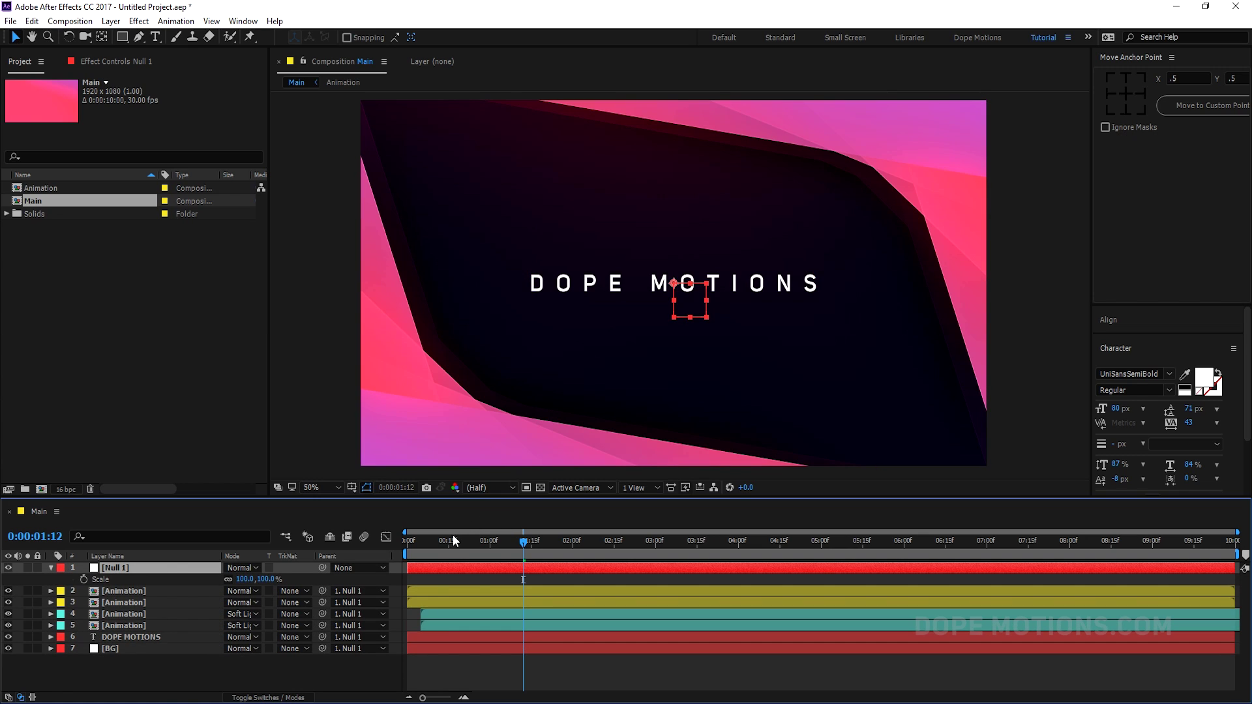
{"action": "key", "text": "Home"}
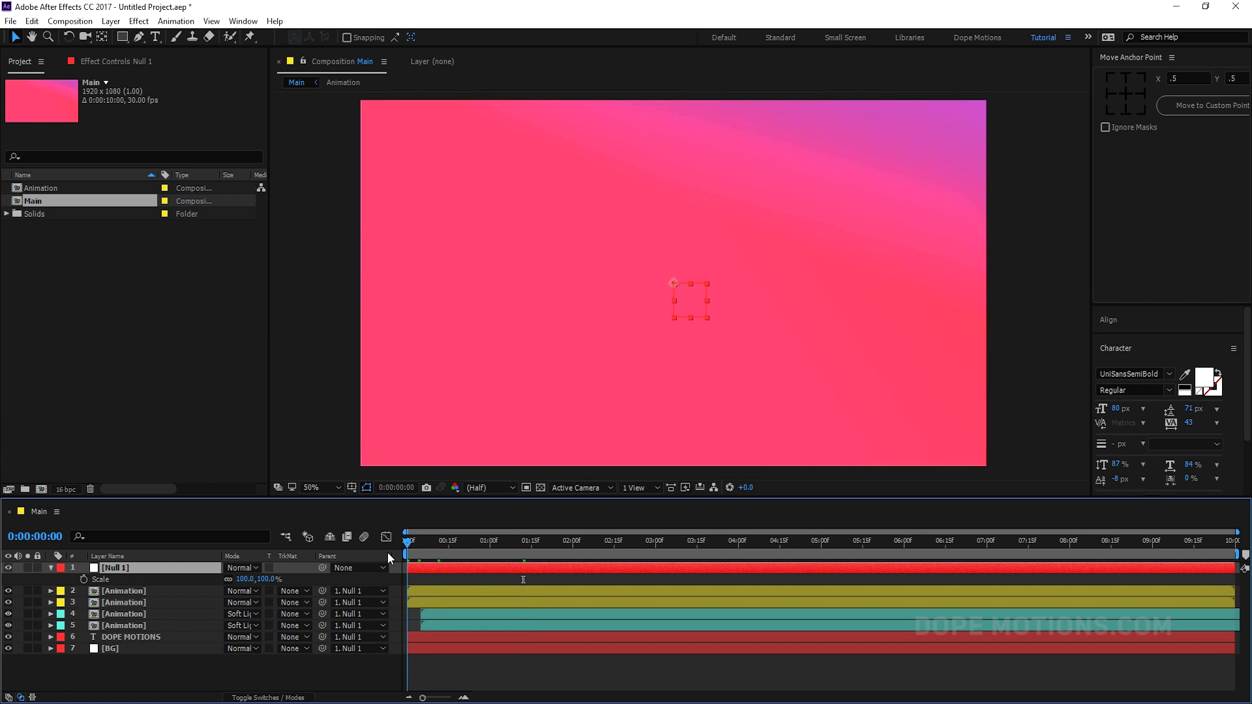
{"action": "left_click", "coordinate": [84, 579]}
{"action": "left_click_drag", "start_coordinate": [482, 542], "coordinate": [738, 551]}
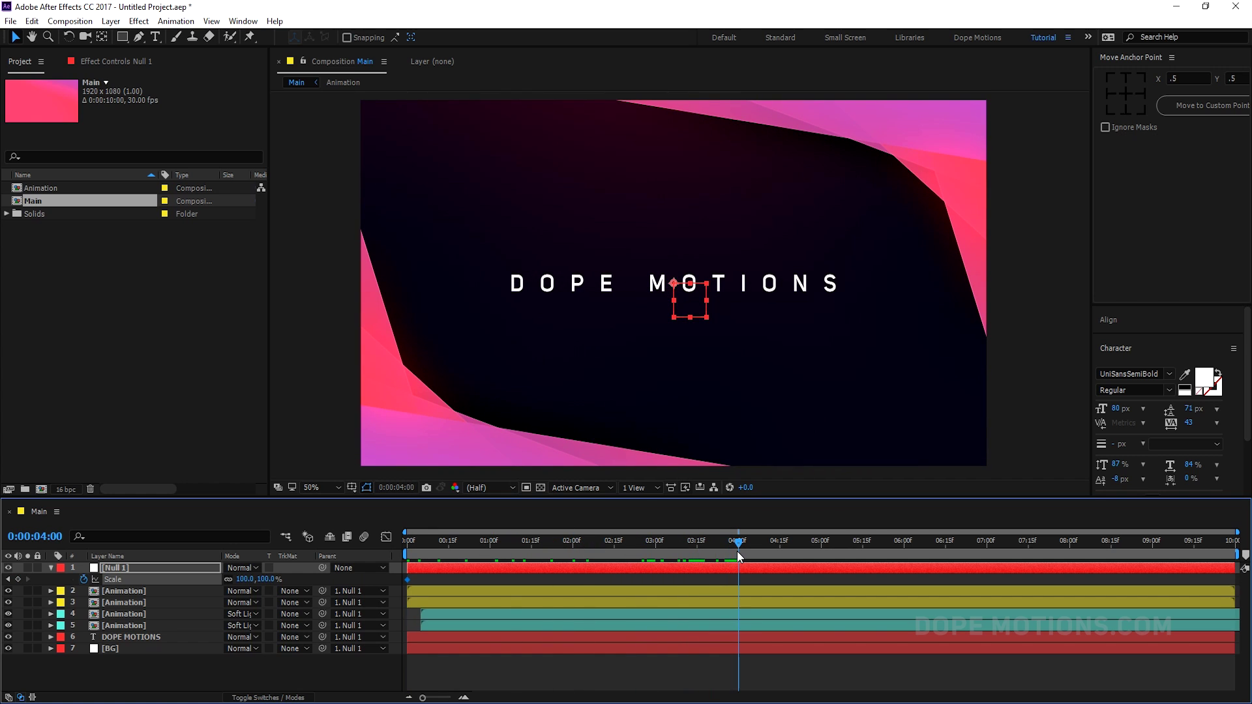
{"action": "left_click", "coordinate": [269, 579]}
{"action": "type", "text": "110"}
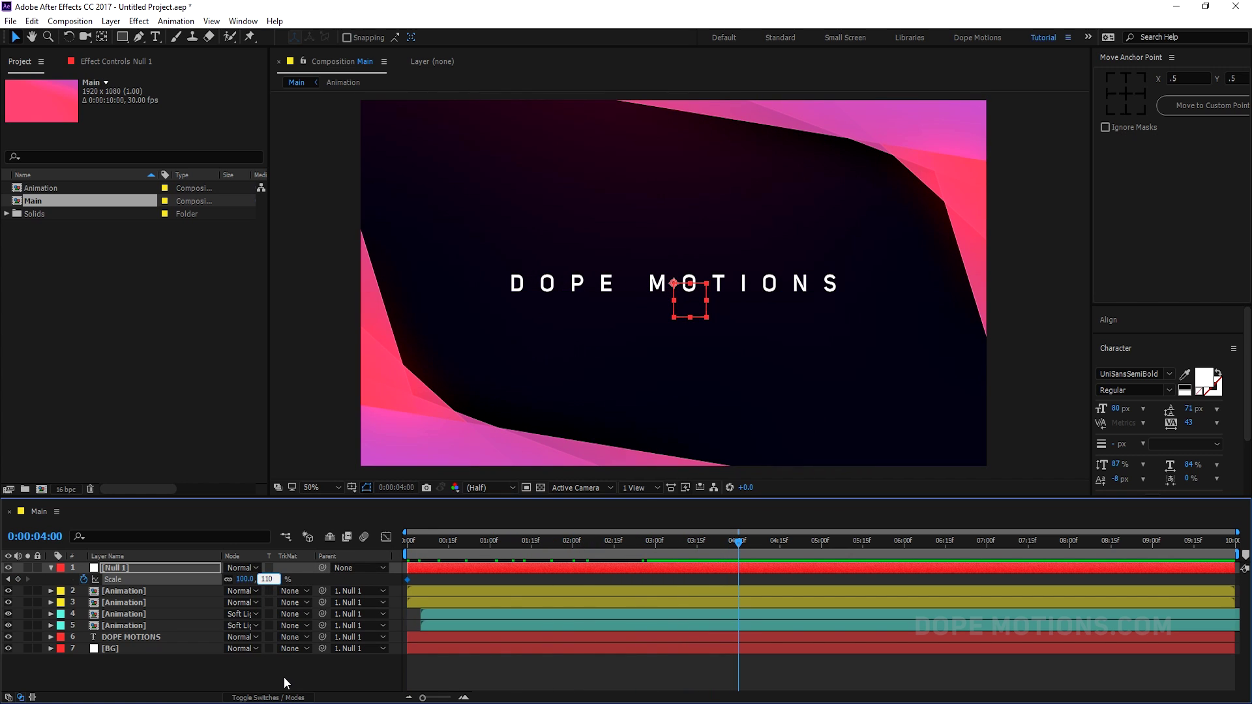
{"action": "key", "text": "Return"}
Step: Preview the slow zoom from the start up to four seconds
{"action": "left_click", "coordinate": [404, 542]}
{"action": "key", "text": "space"}
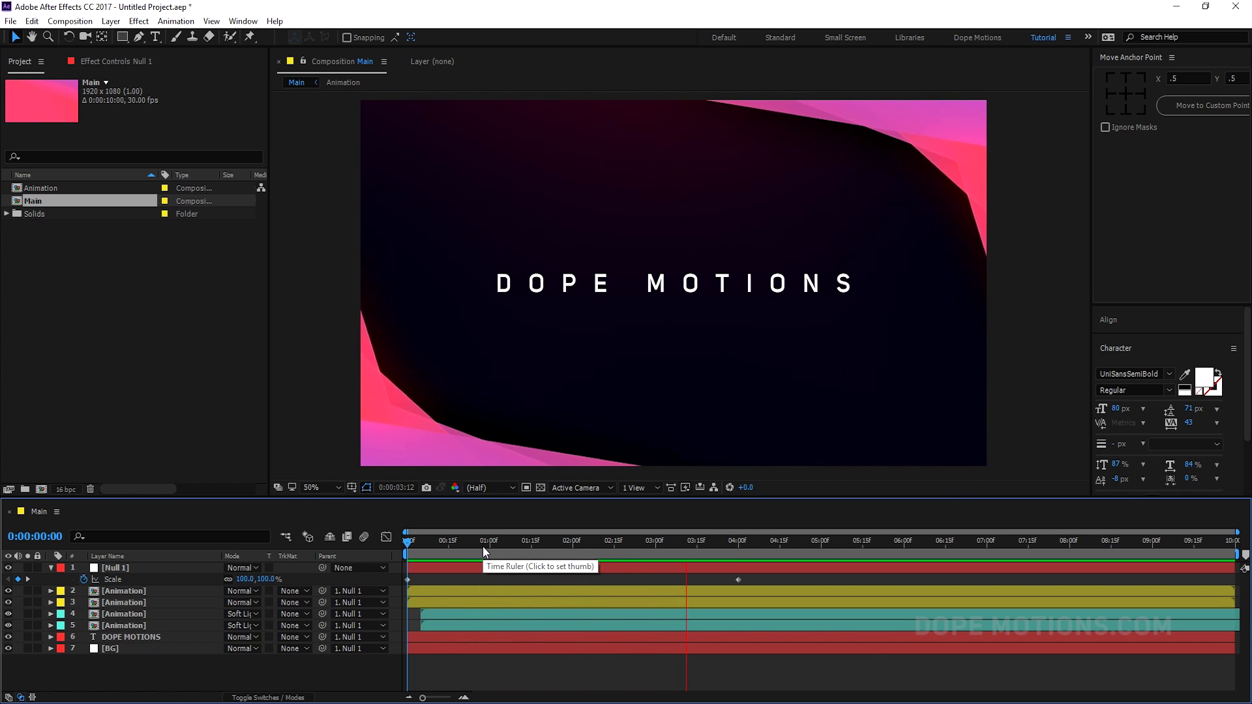
{"action": "left_click", "coordinate": [741, 547]}
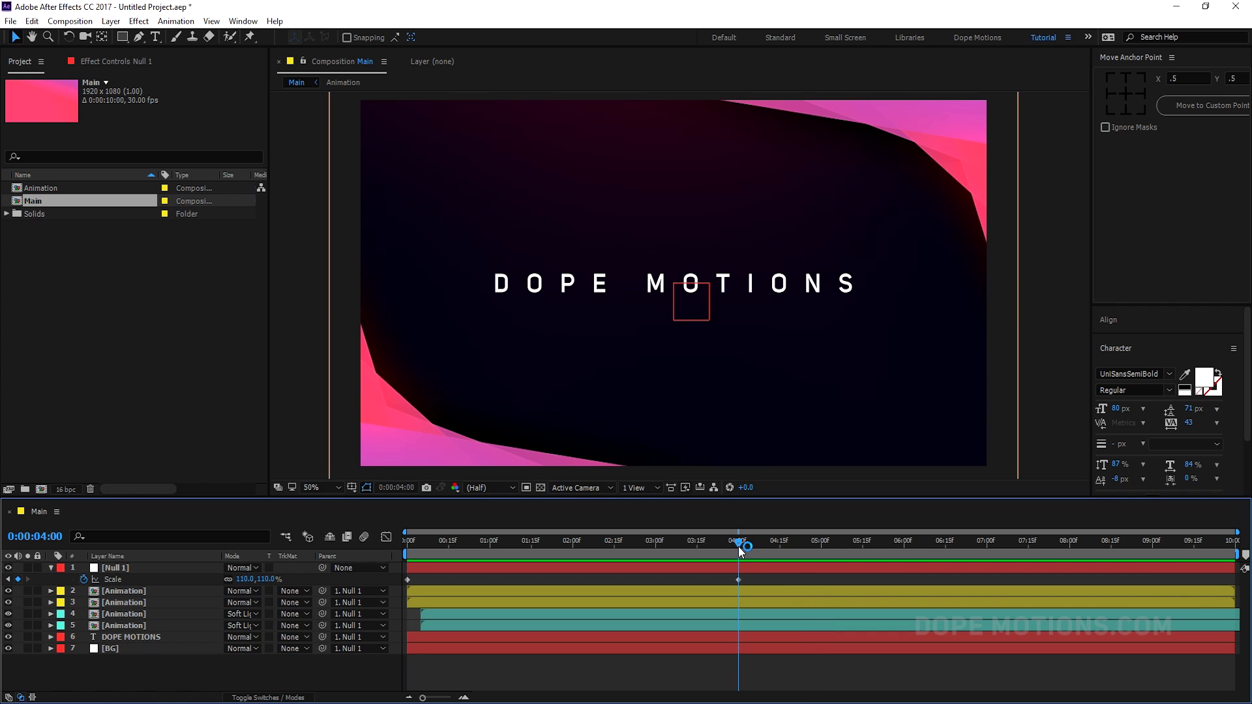